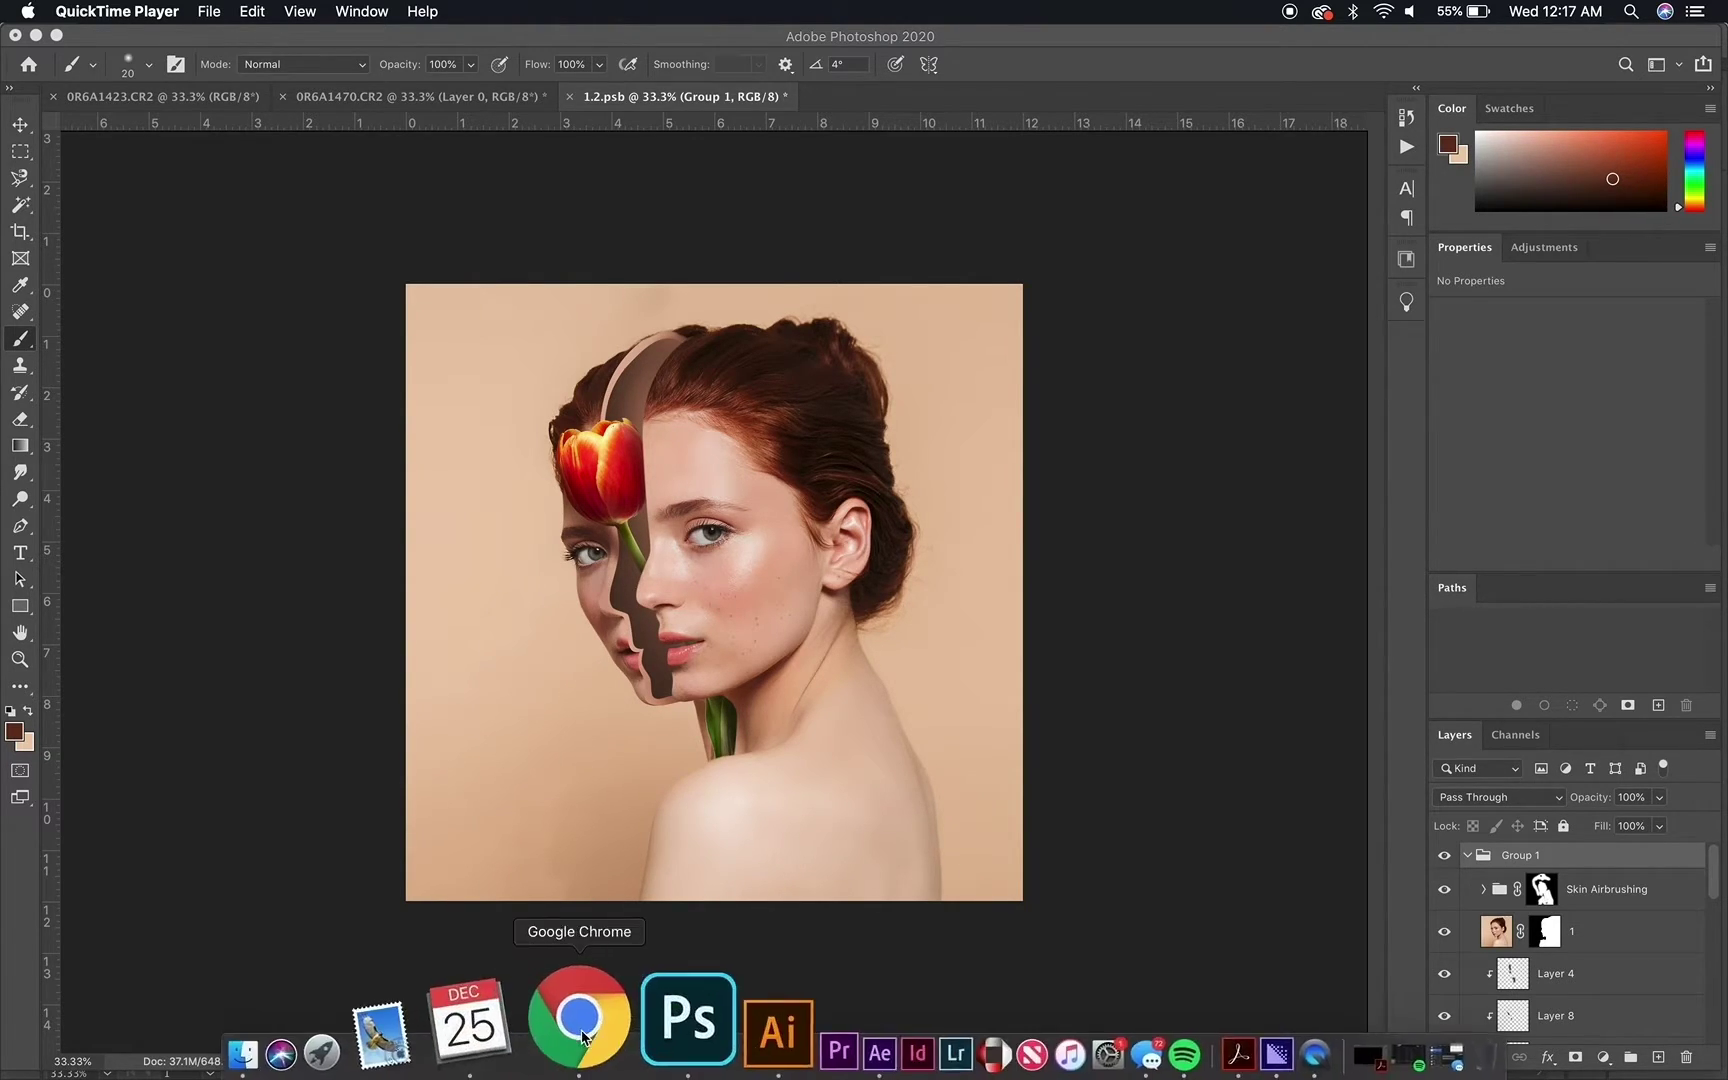
Switch to Chrome and look through the CD mockup, paper, holographic, grunge and plastic texture packs on the Art Grab blog, returning to Photoshop
{"action": "left_click", "coordinate": [578, 1013]}
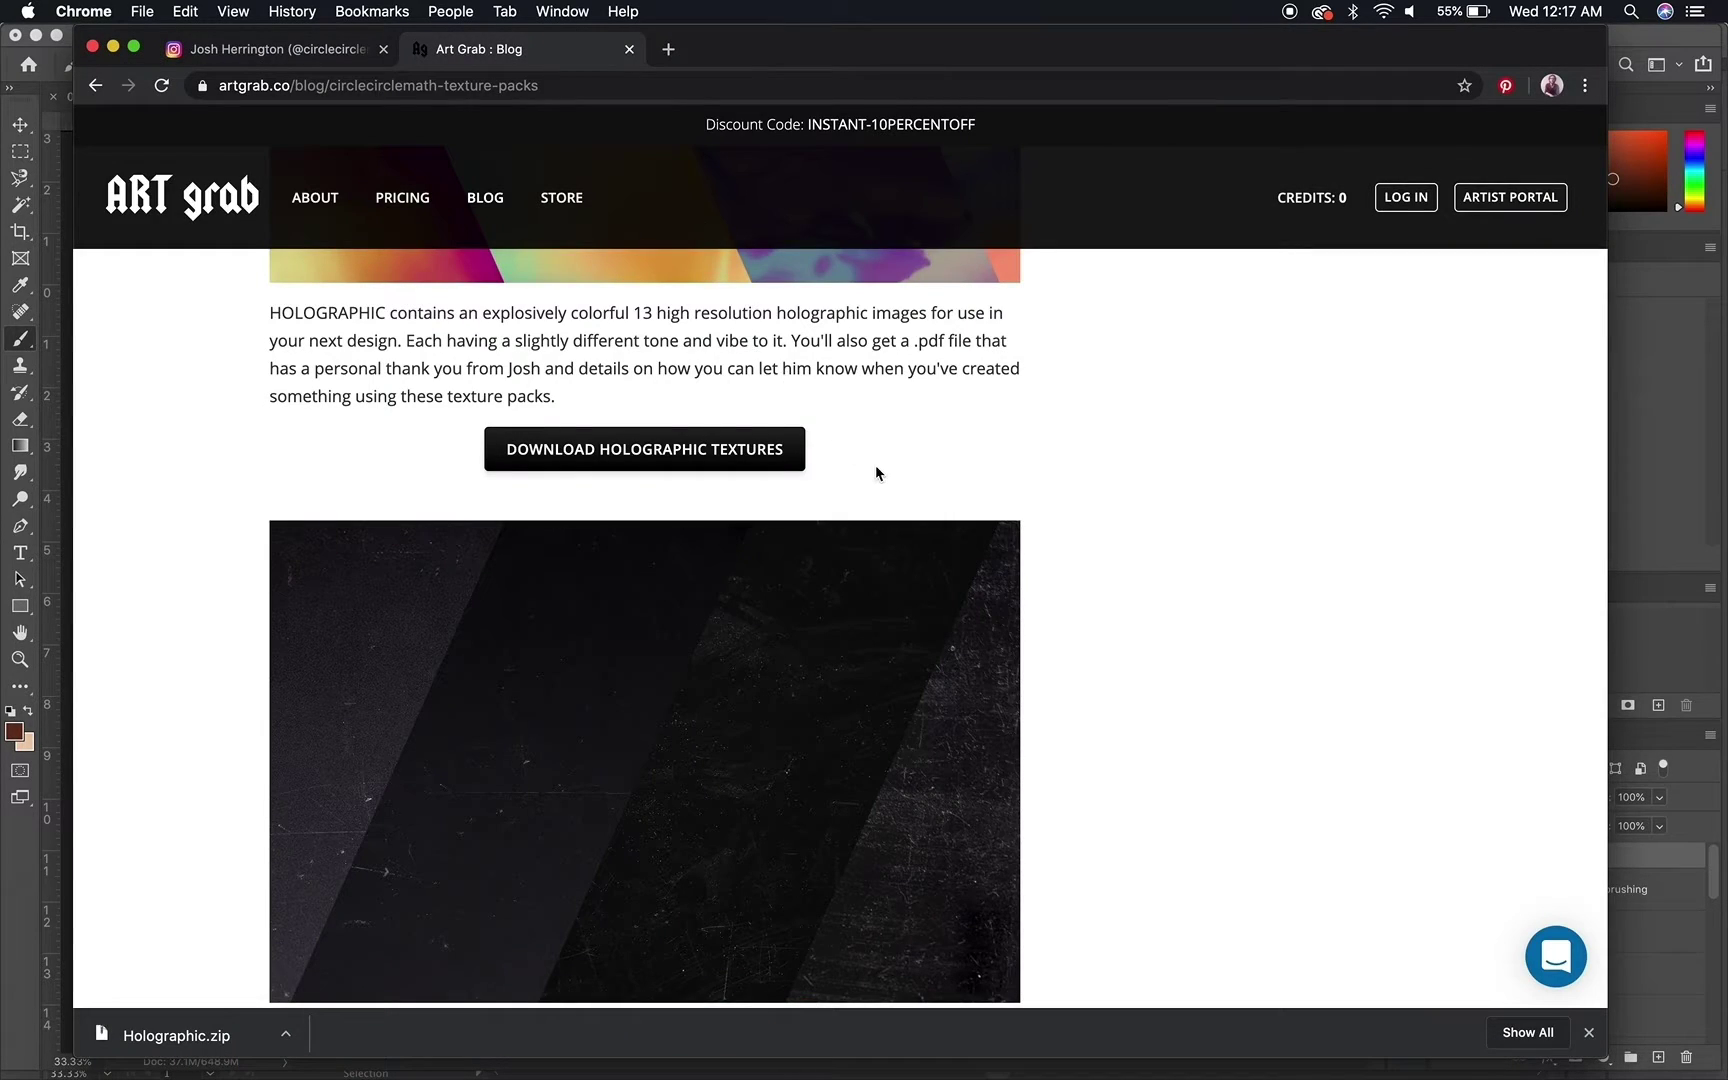
{"action": "scroll", "coordinate": [876, 473], "scroll_direction": "up", "scroll_amount": 20}
{"action": "scroll", "coordinate": [876, 466], "scroll_direction": "down", "scroll_amount": 5}
{"action": "scroll", "coordinate": [876, 466], "scroll_direction": "down", "scroll_amount": 8}
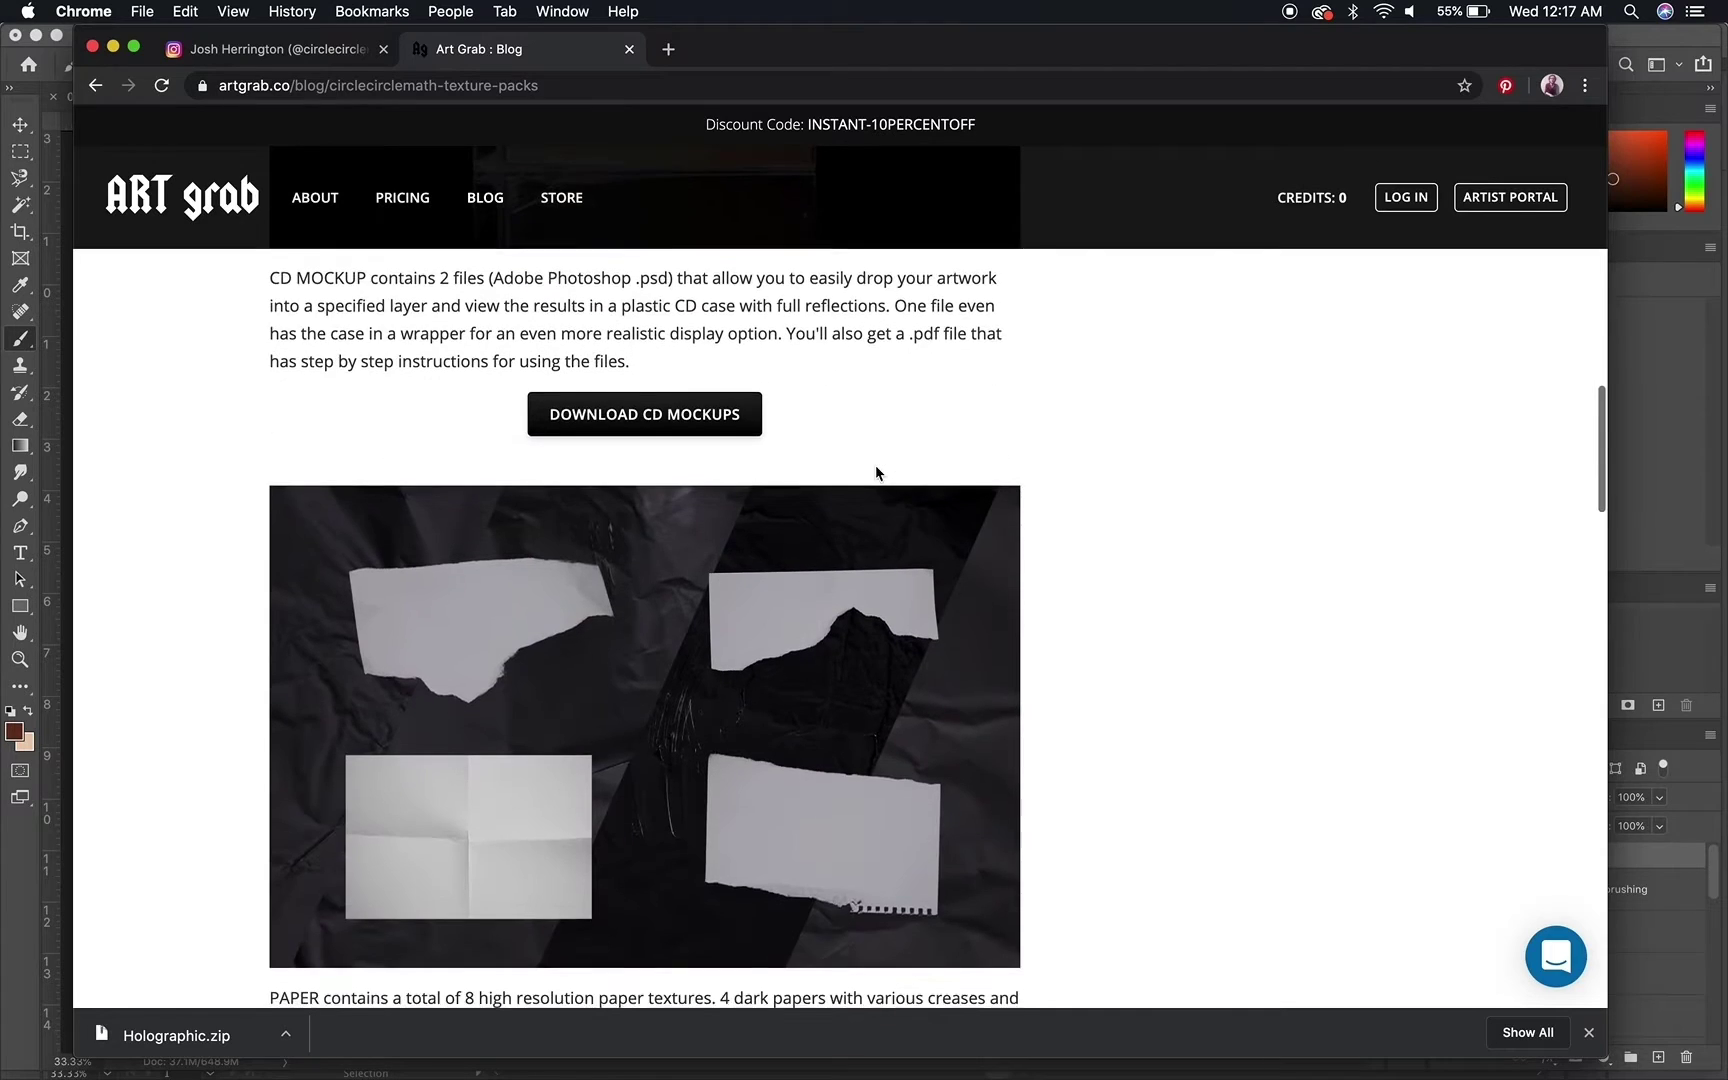
{"action": "scroll", "coordinate": [876, 473], "scroll_direction": "down", "scroll_amount": 10}
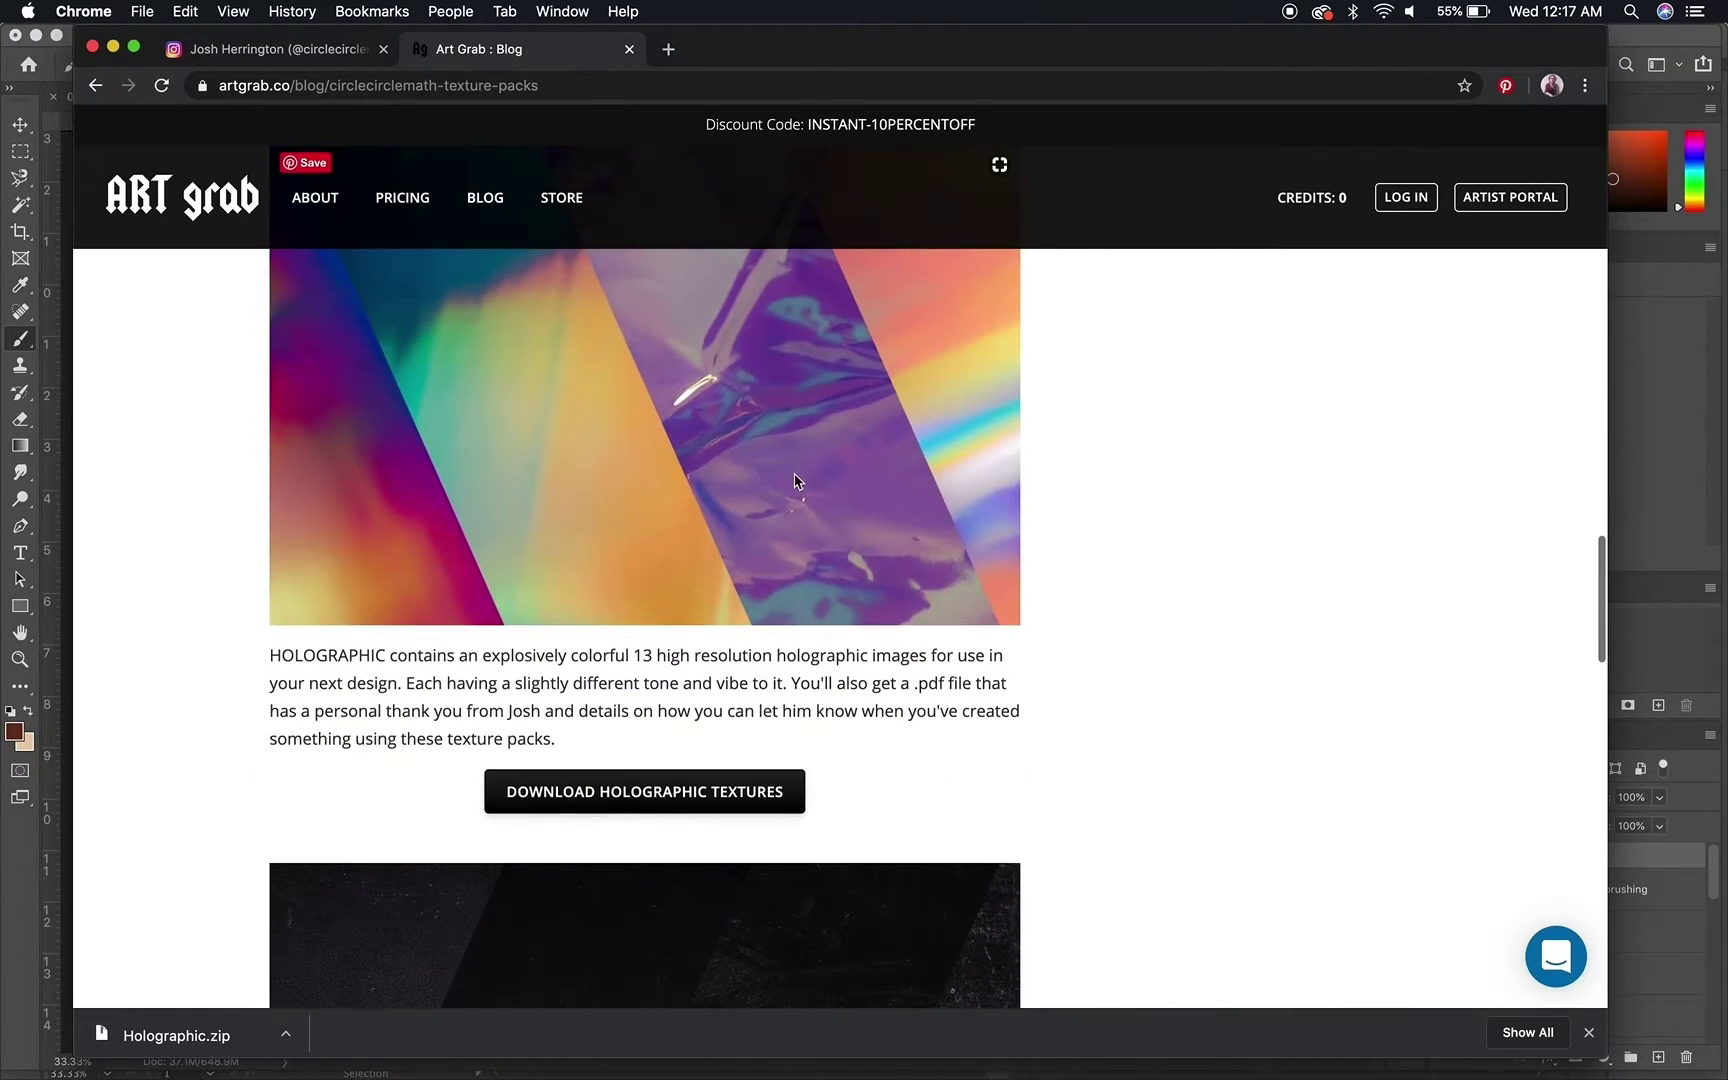
{"action": "scroll", "coordinate": [791, 540], "scroll_direction": "down", "scroll_amount": 6}
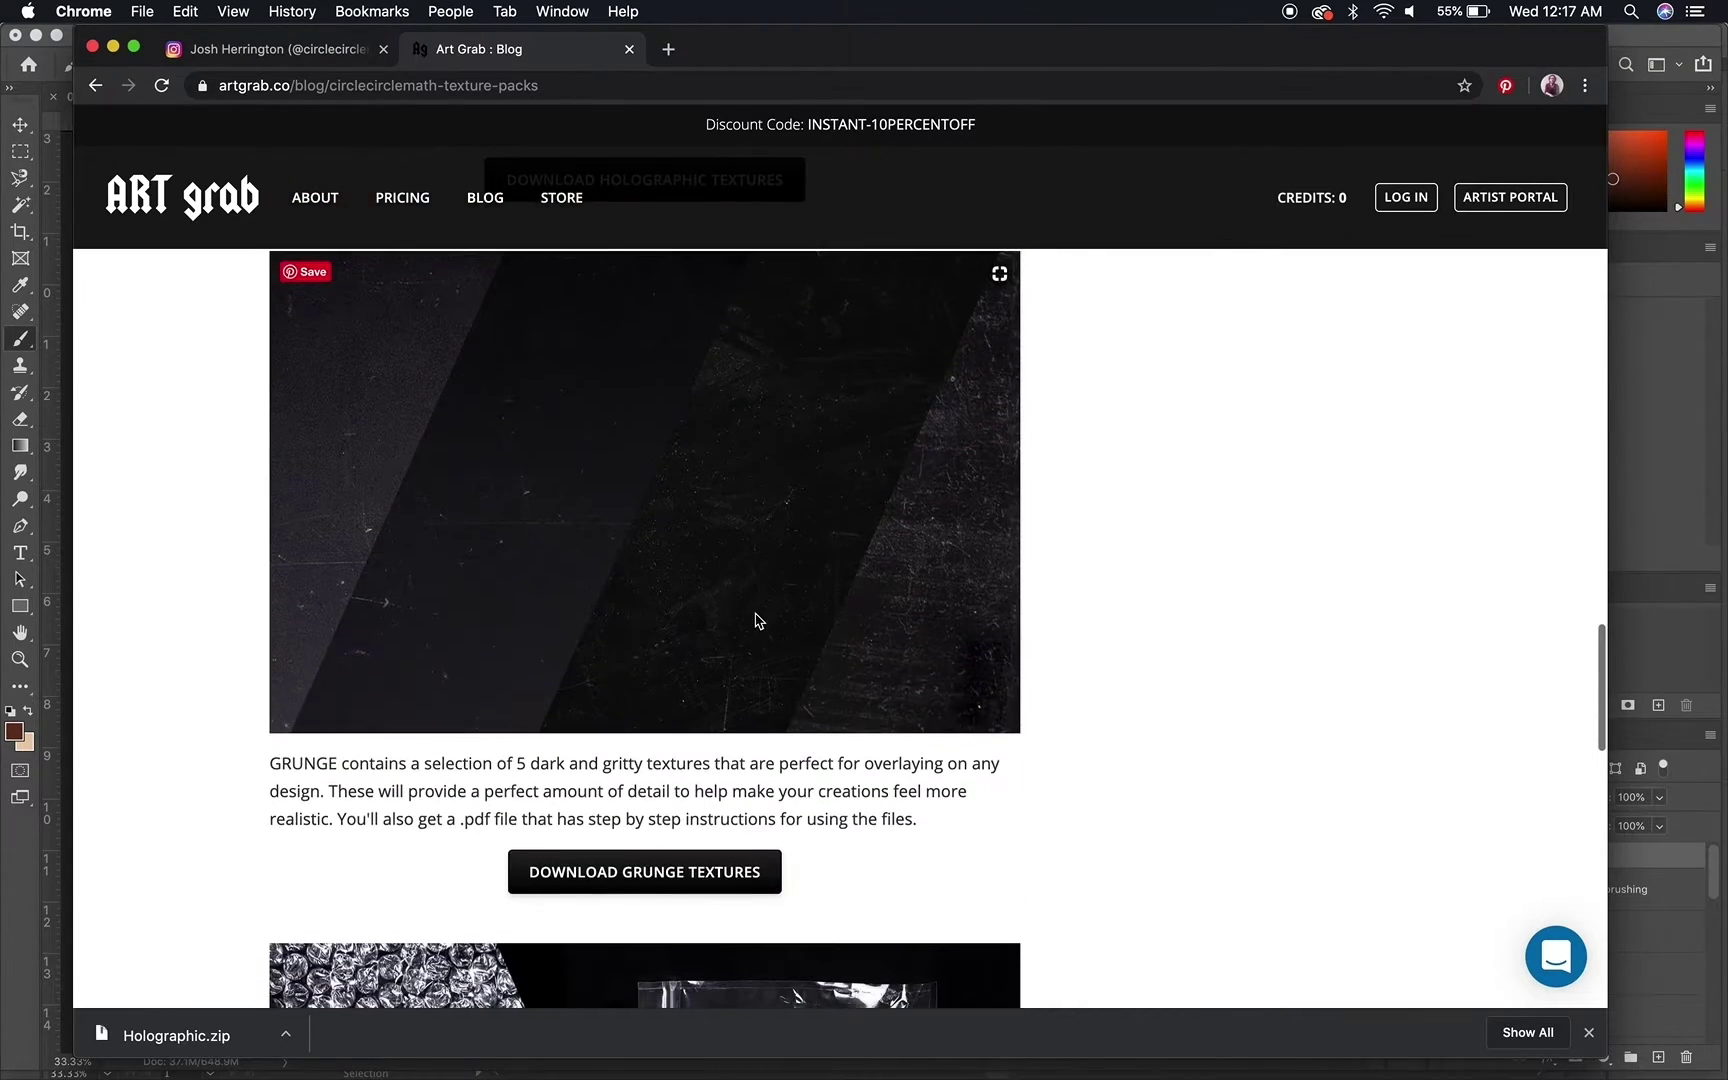
{"action": "scroll", "coordinate": [755, 621], "scroll_direction": "down", "scroll_amount": 5}
{"action": "scroll", "coordinate": [802, 417], "scroll_direction": "up", "scroll_amount": 4}
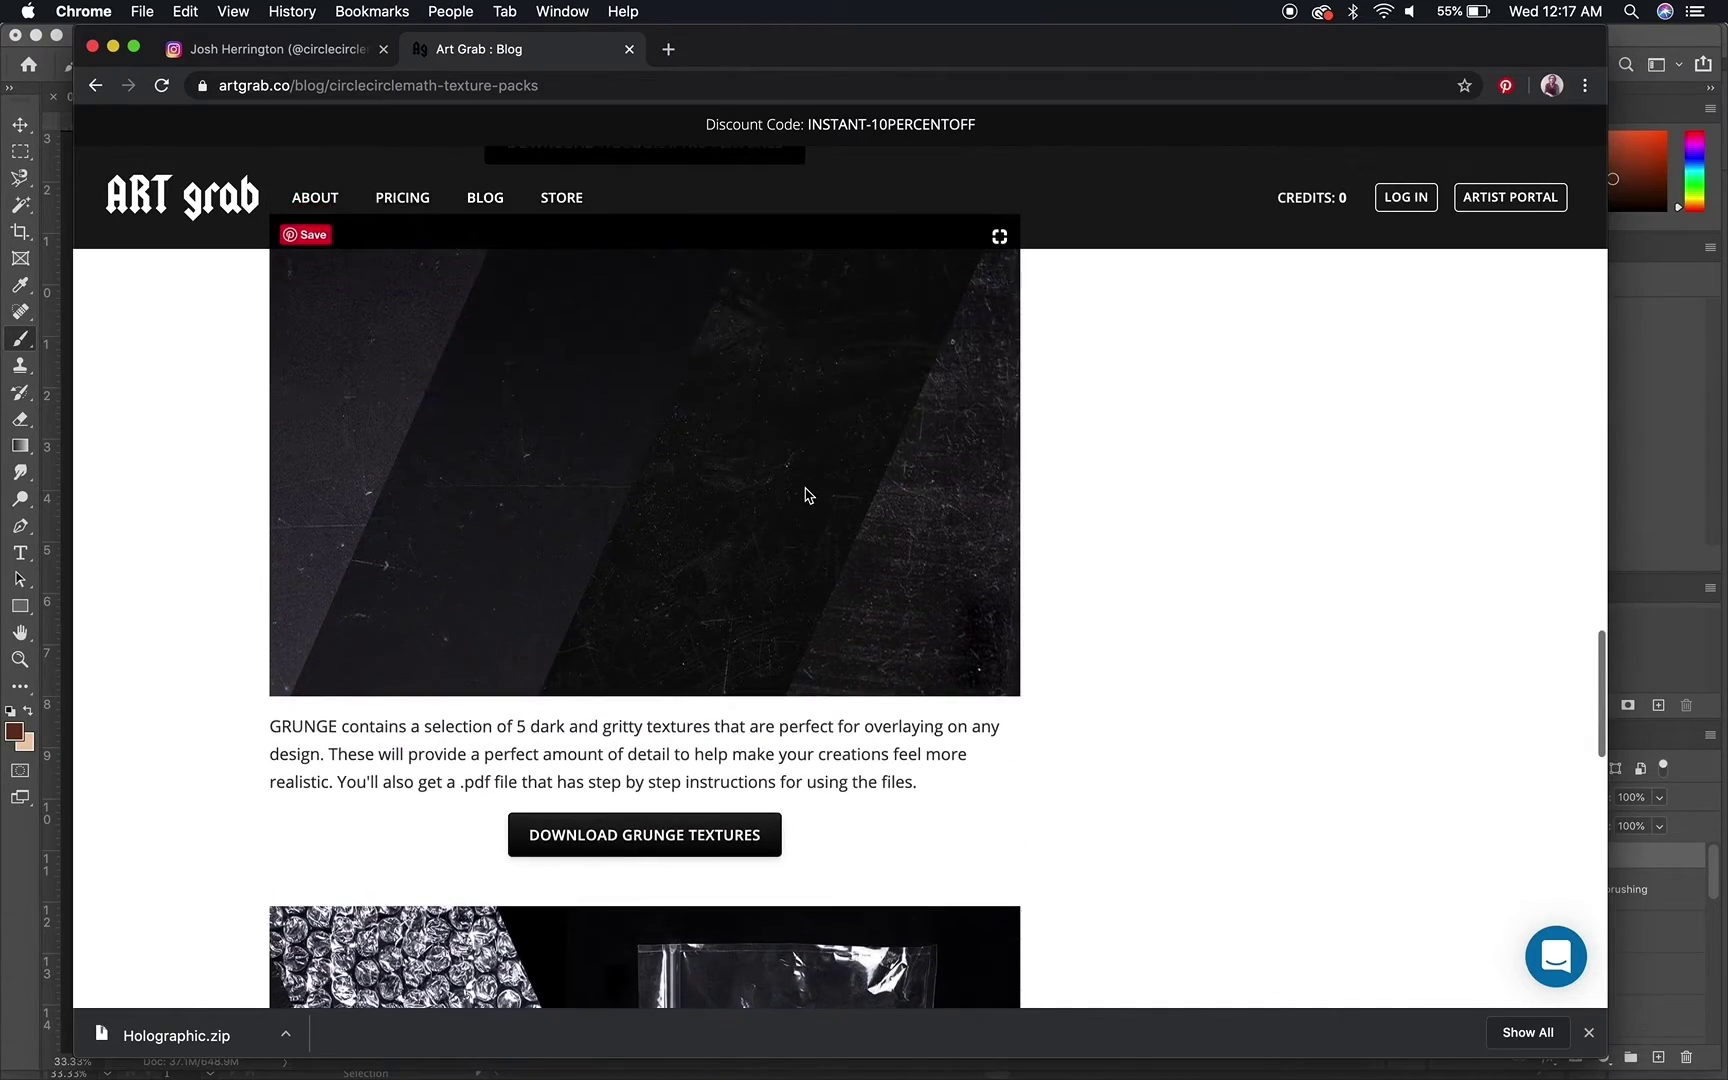
{"action": "scroll", "coordinate": [808, 494], "scroll_direction": "down", "scroll_amount": 7}
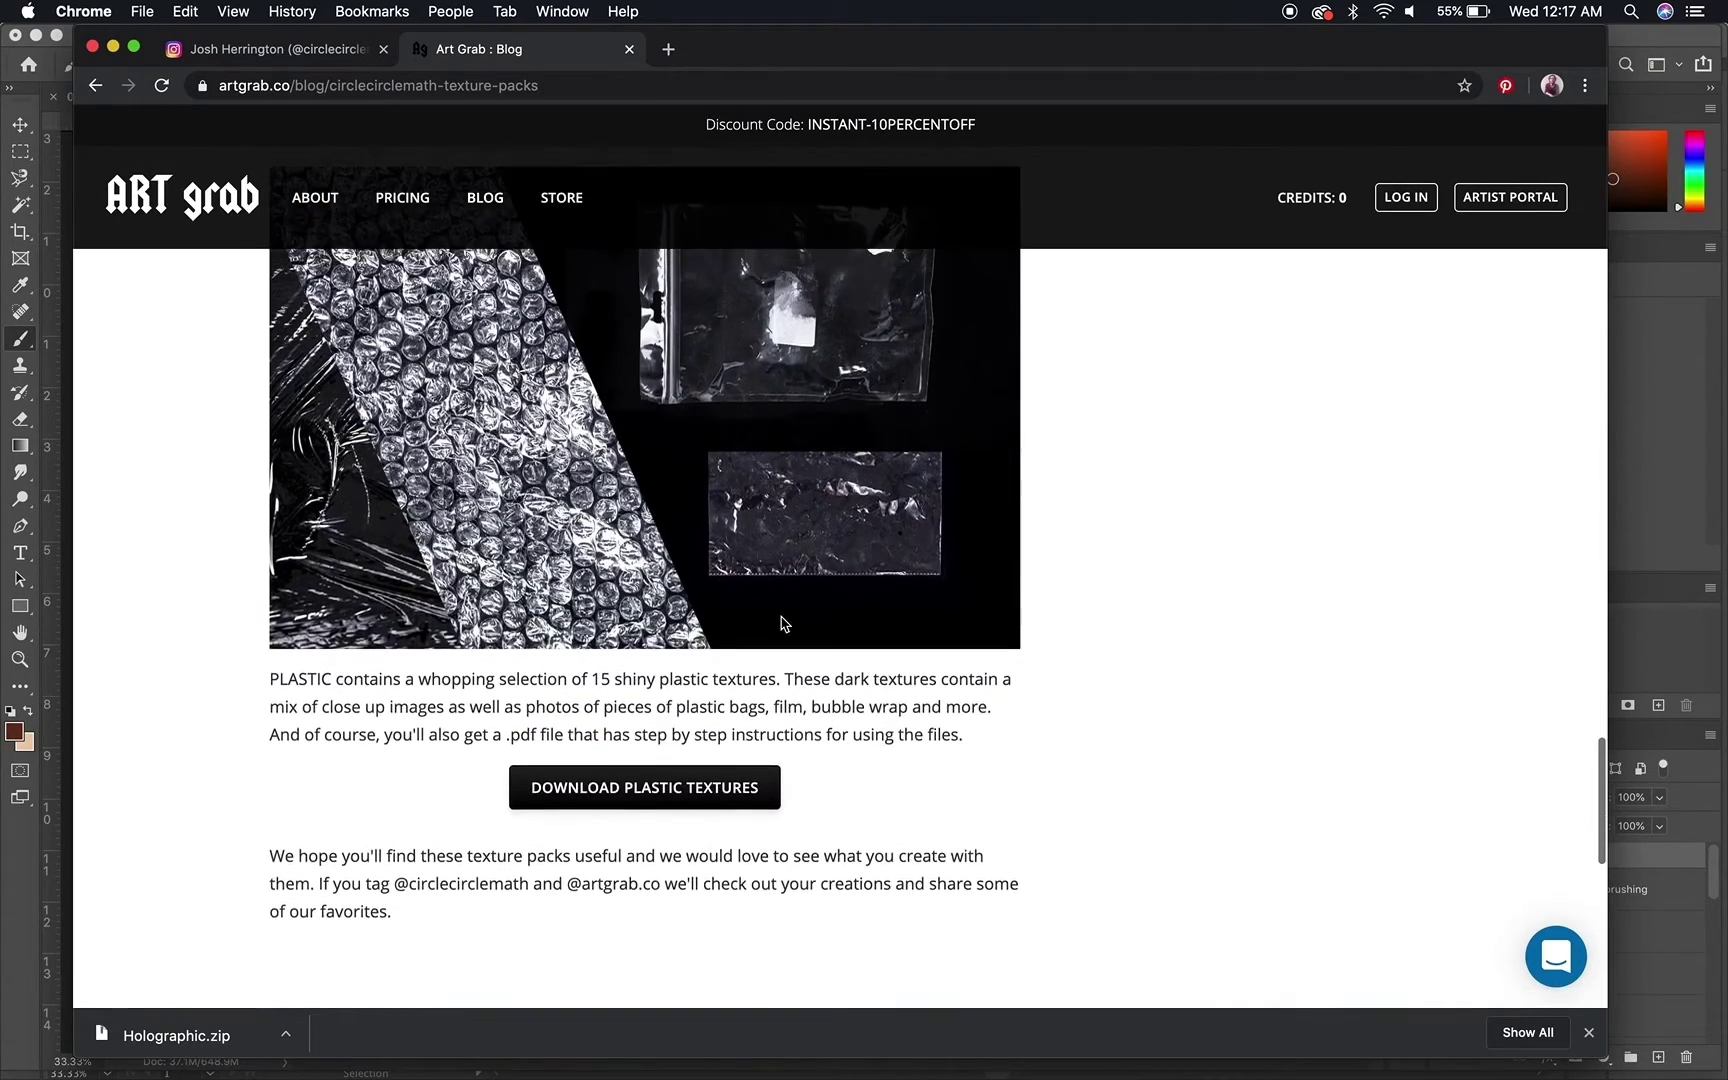
{"action": "scroll", "coordinate": [783, 624], "scroll_direction": "up", "scroll_amount": 2}
{"action": "scroll", "coordinate": [783, 624], "scroll_direction": "down", "scroll_amount": 3}
{"action": "scroll", "coordinate": [783, 622], "scroll_direction": "up", "scroll_amount": 1}
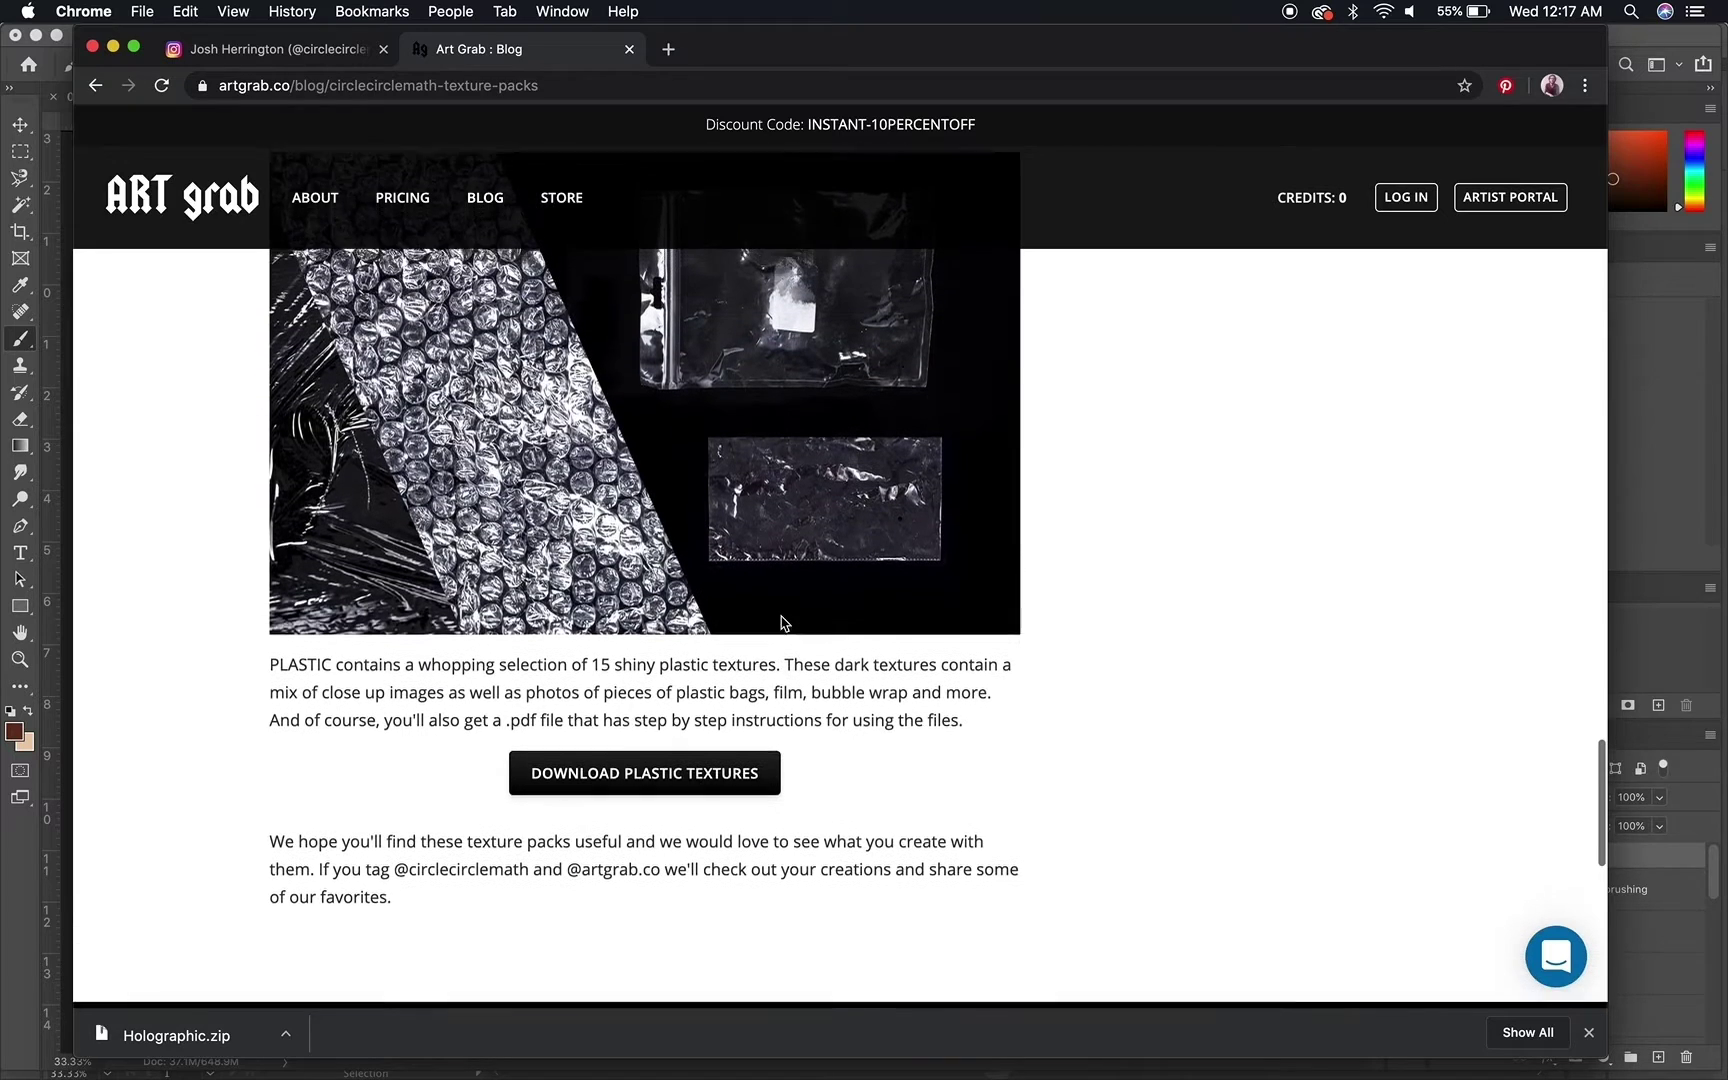
{"action": "left_click", "coordinate": [1686, 480]}
Place 2019_CCM_Holo13.jpg from the Holographic textures folder over the portrait, enlarged to about 16.7 by 11.1 in and shifted down
{"action": "mouse_move", "coordinate": [352, 1073]}
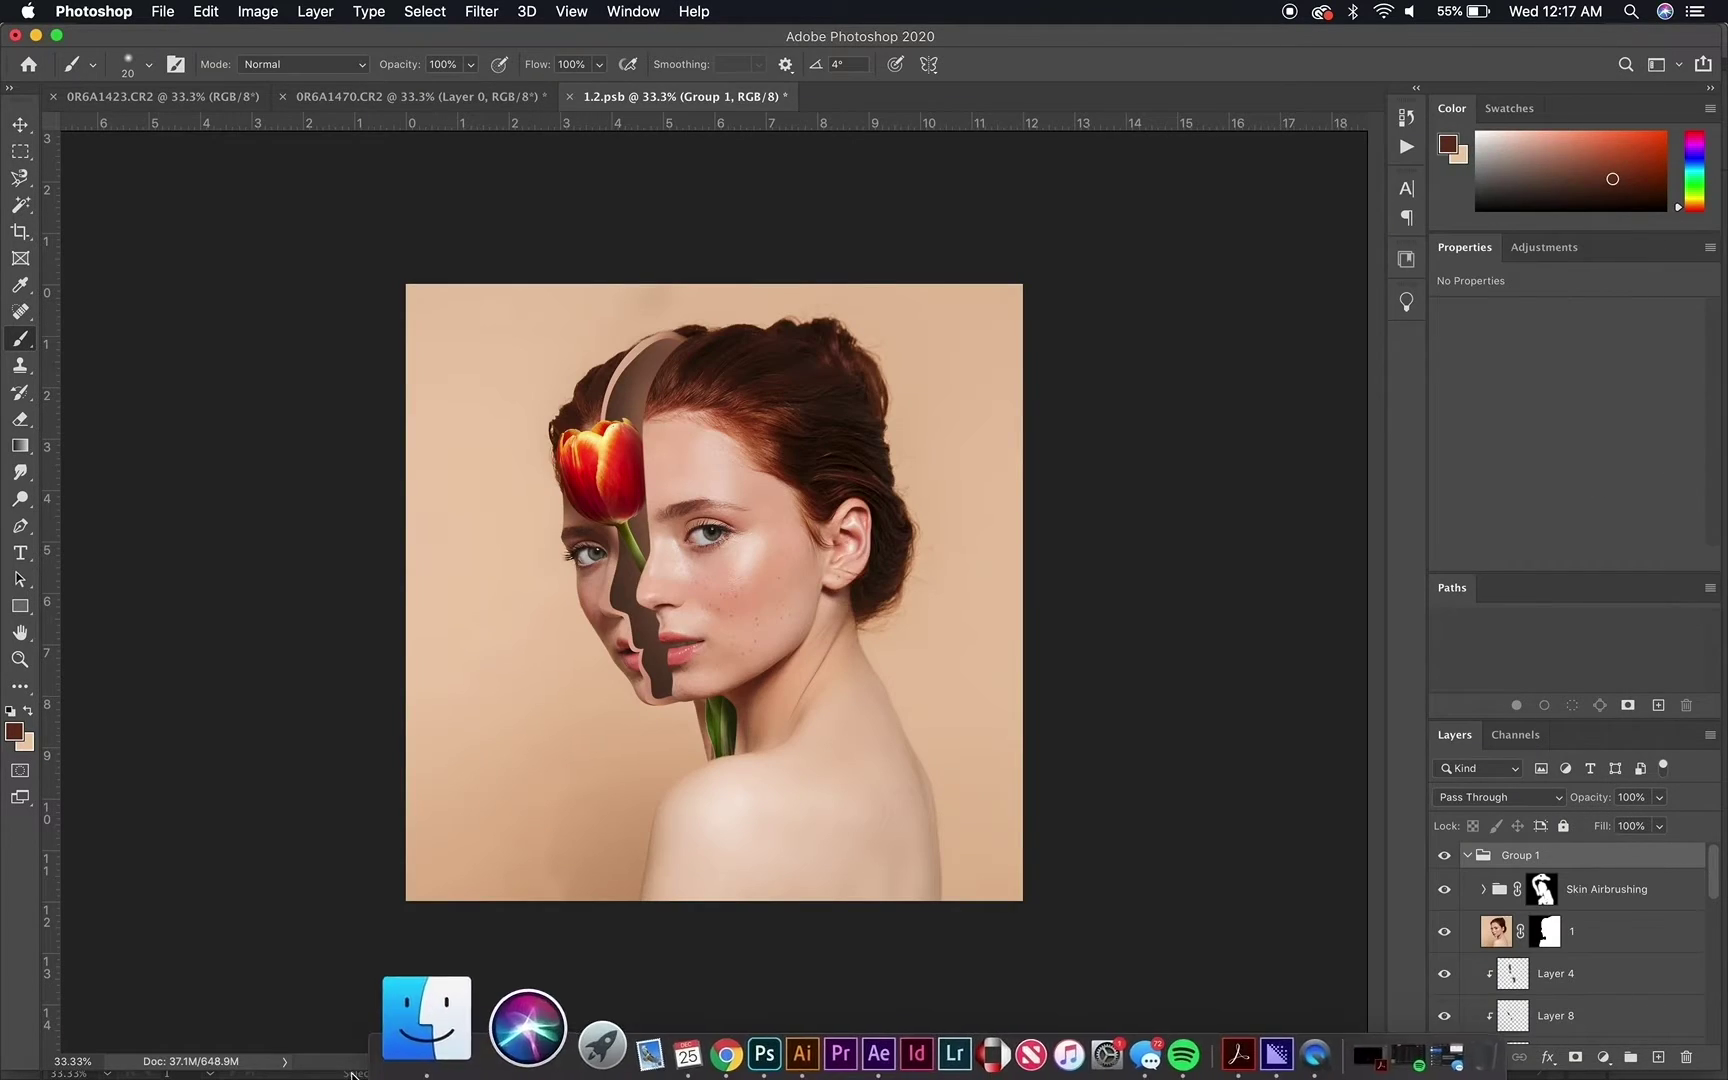
{"action": "left_click", "coordinate": [422, 1018]}
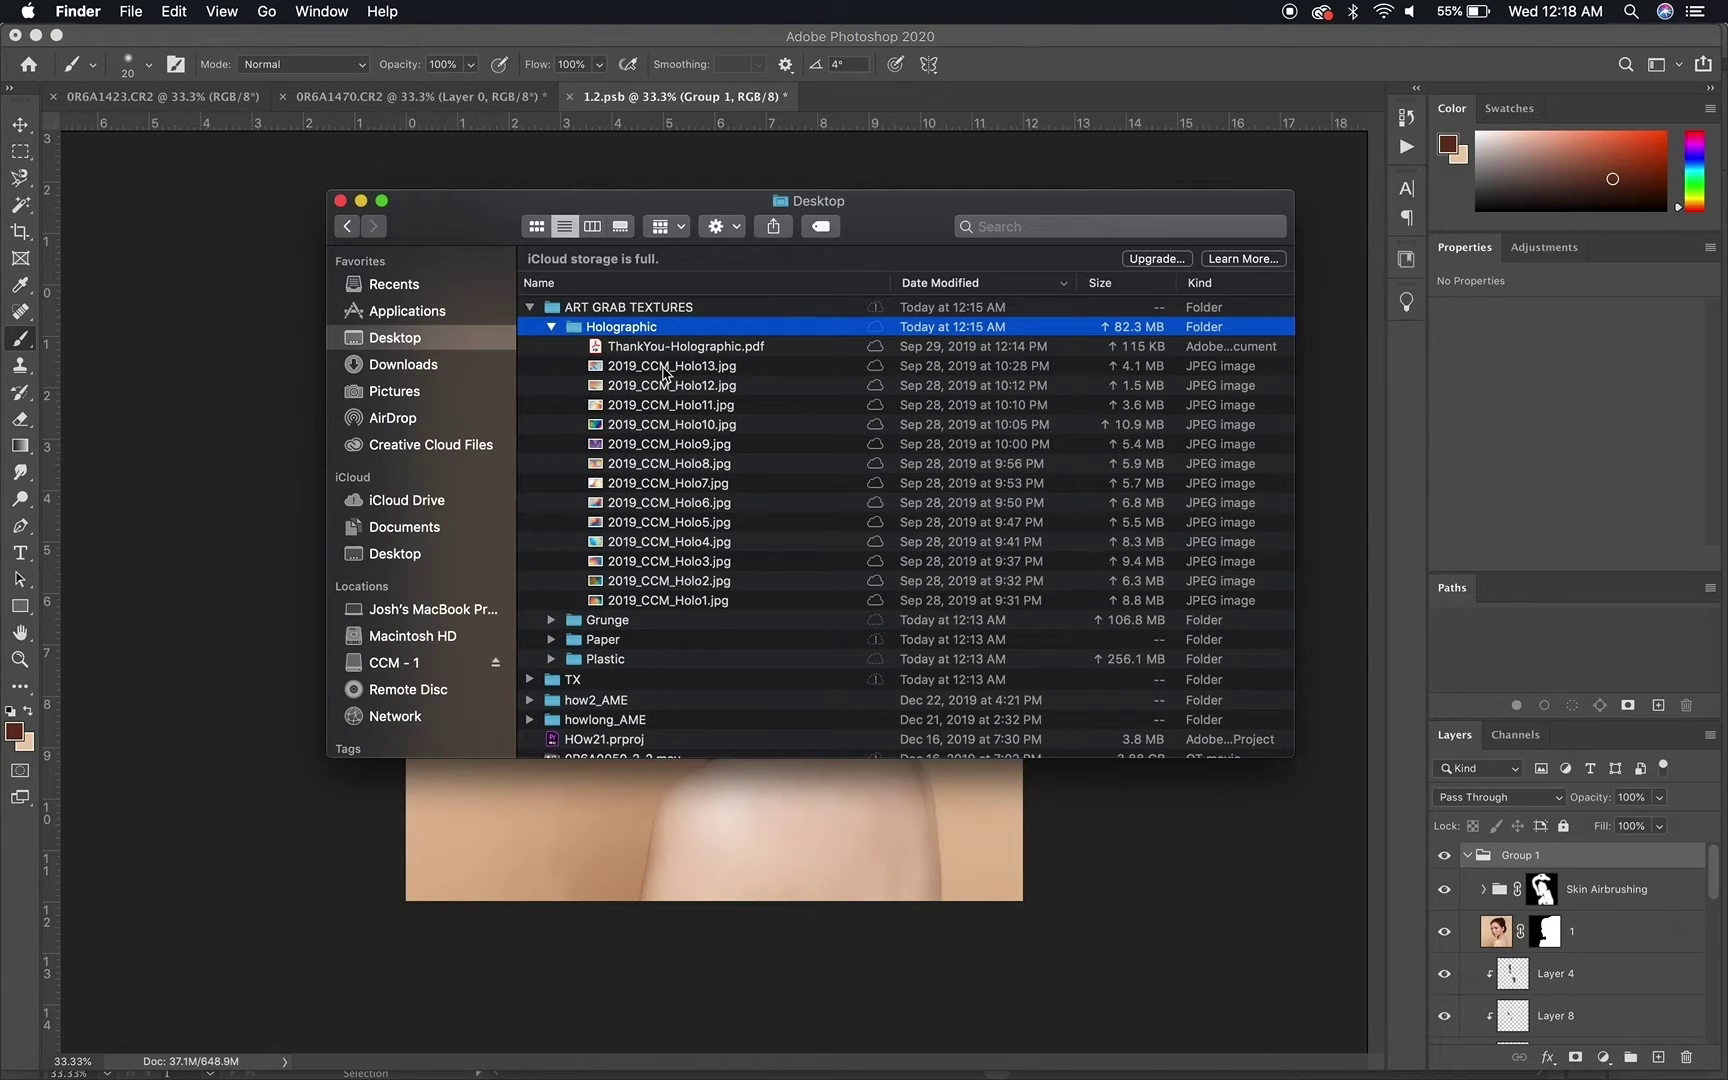
{"action": "left_click", "coordinate": [669, 366]}
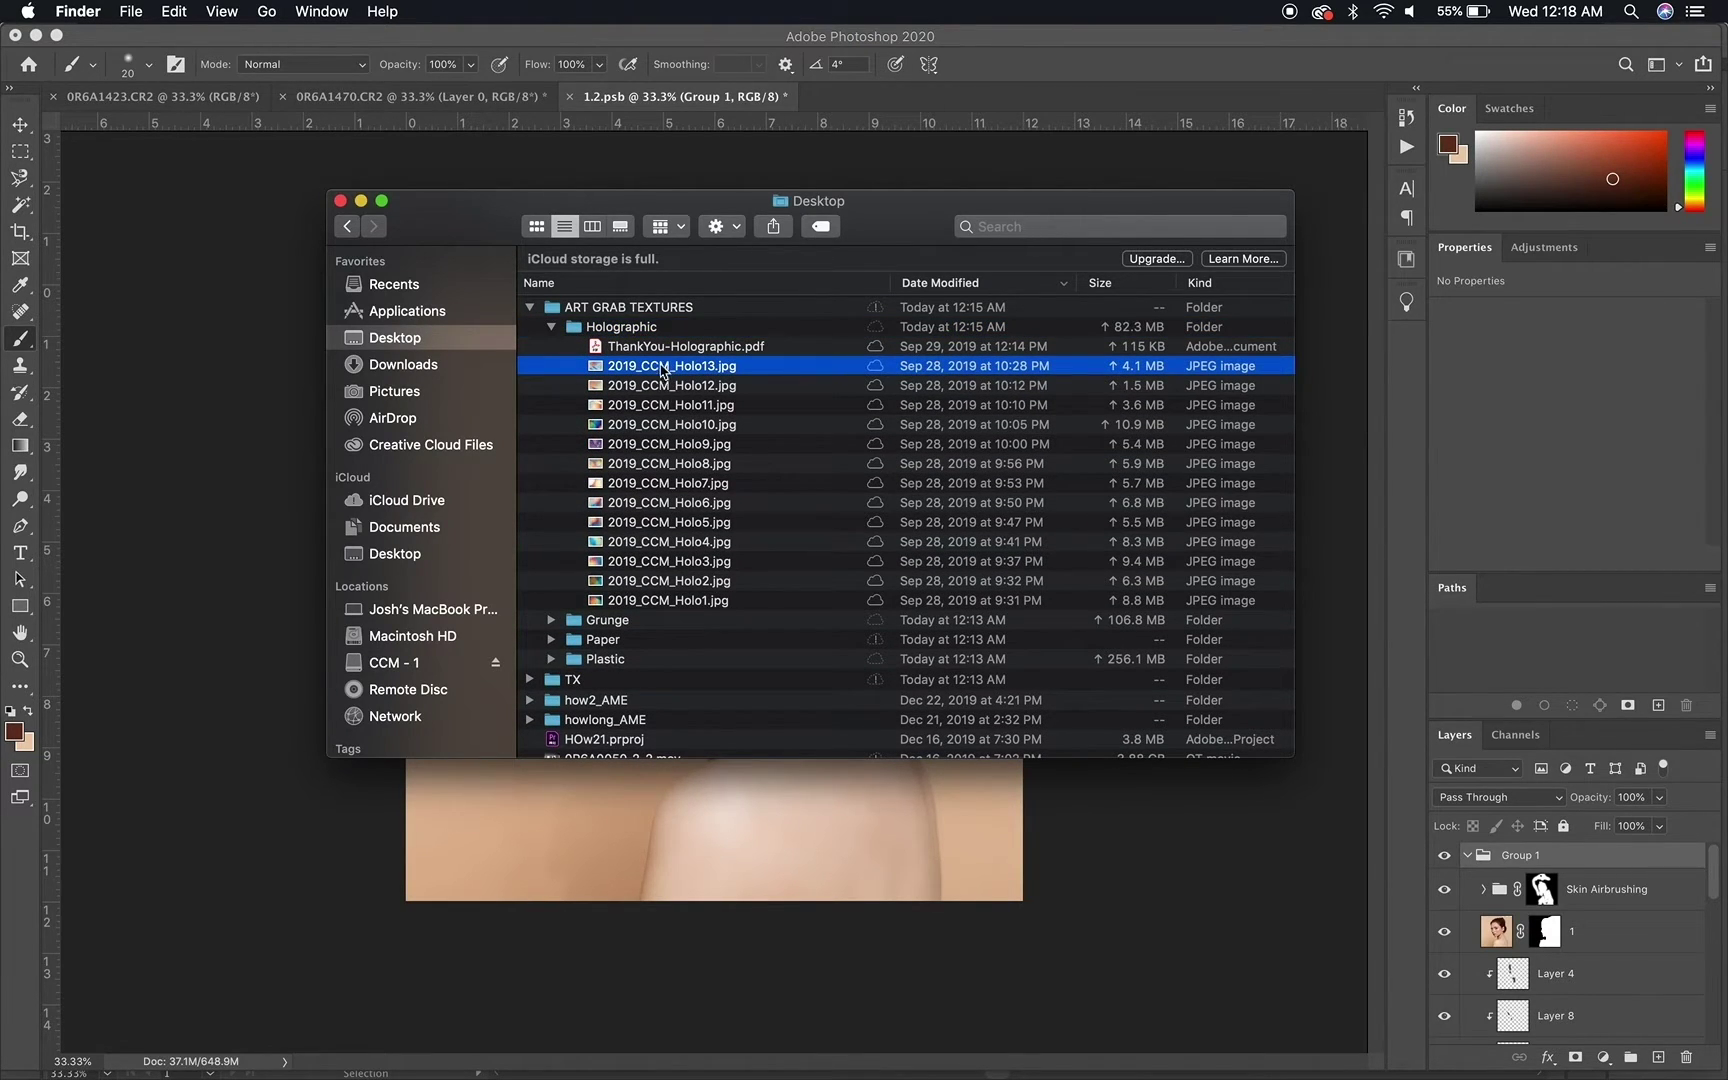
{"action": "left_click_drag", "start_coordinate": [660, 370], "coordinate": [650, 912]}
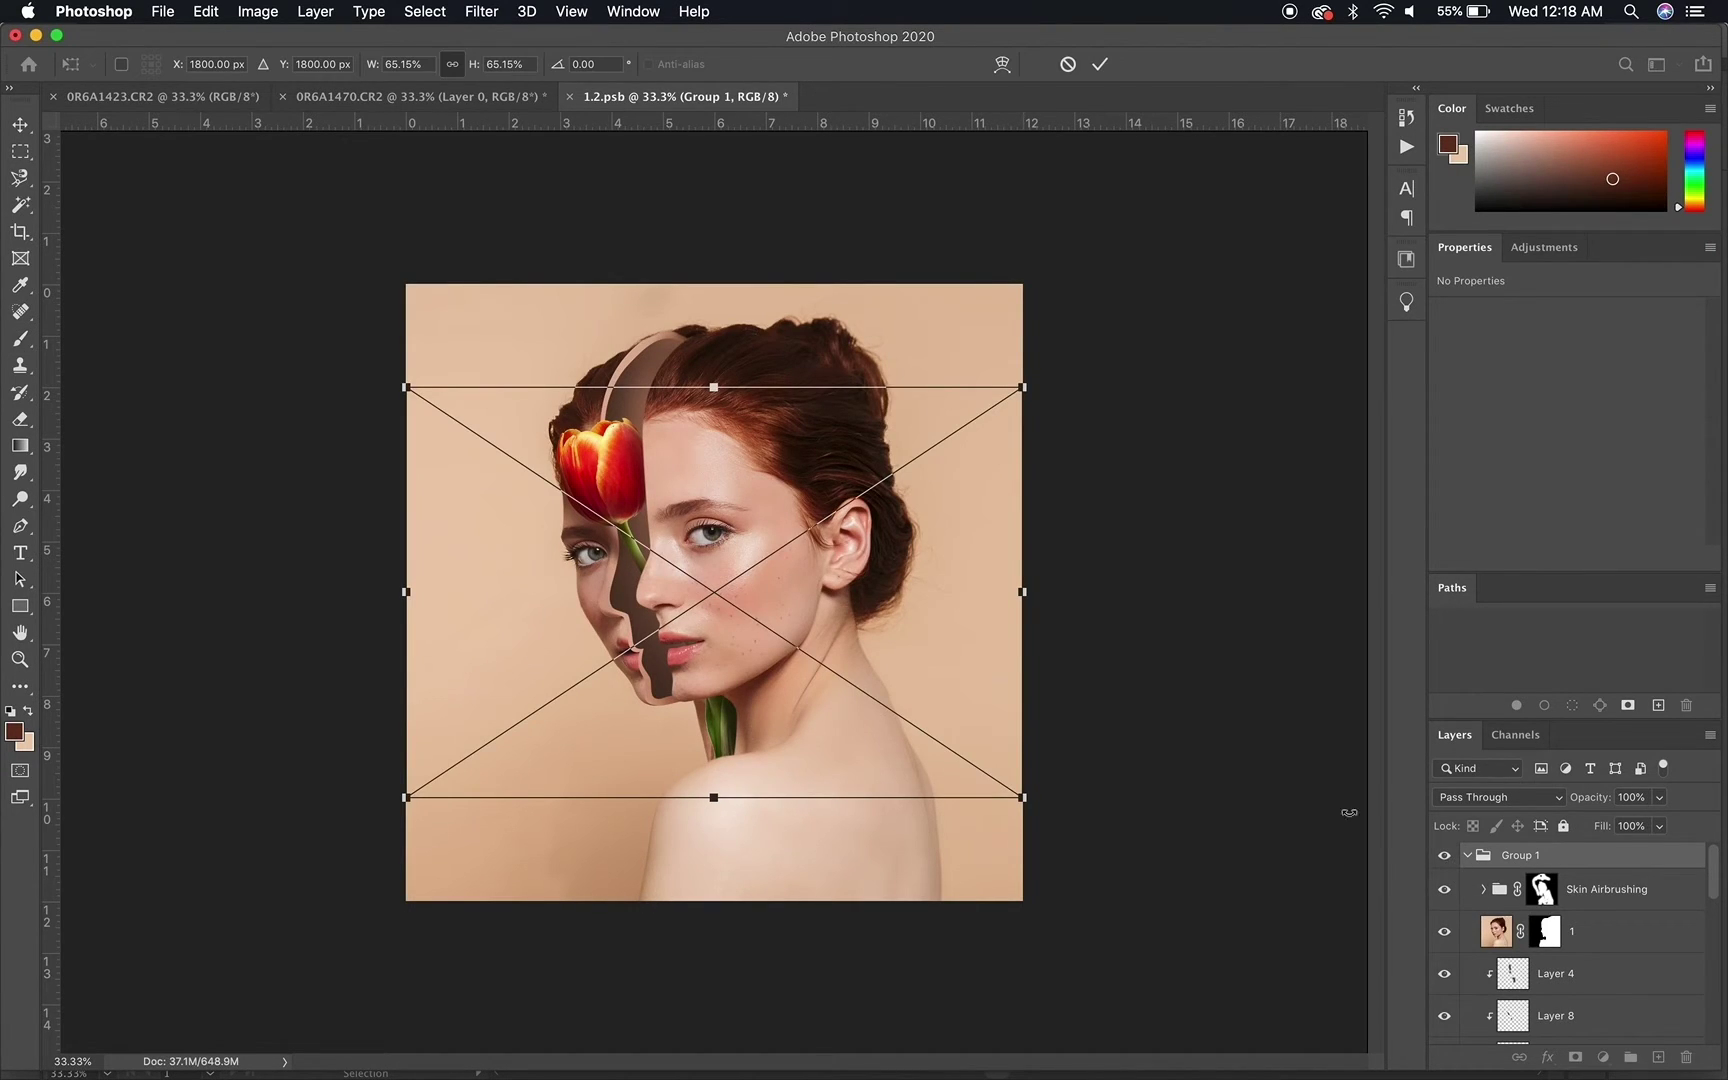
{"action": "left_click_drag", "start_coordinate": [713, 387], "coordinate": [714, 222]}
{"action": "left_click_drag", "start_coordinate": [764, 478], "coordinate": [754, 578]}
{"action": "key", "text": "Return"}
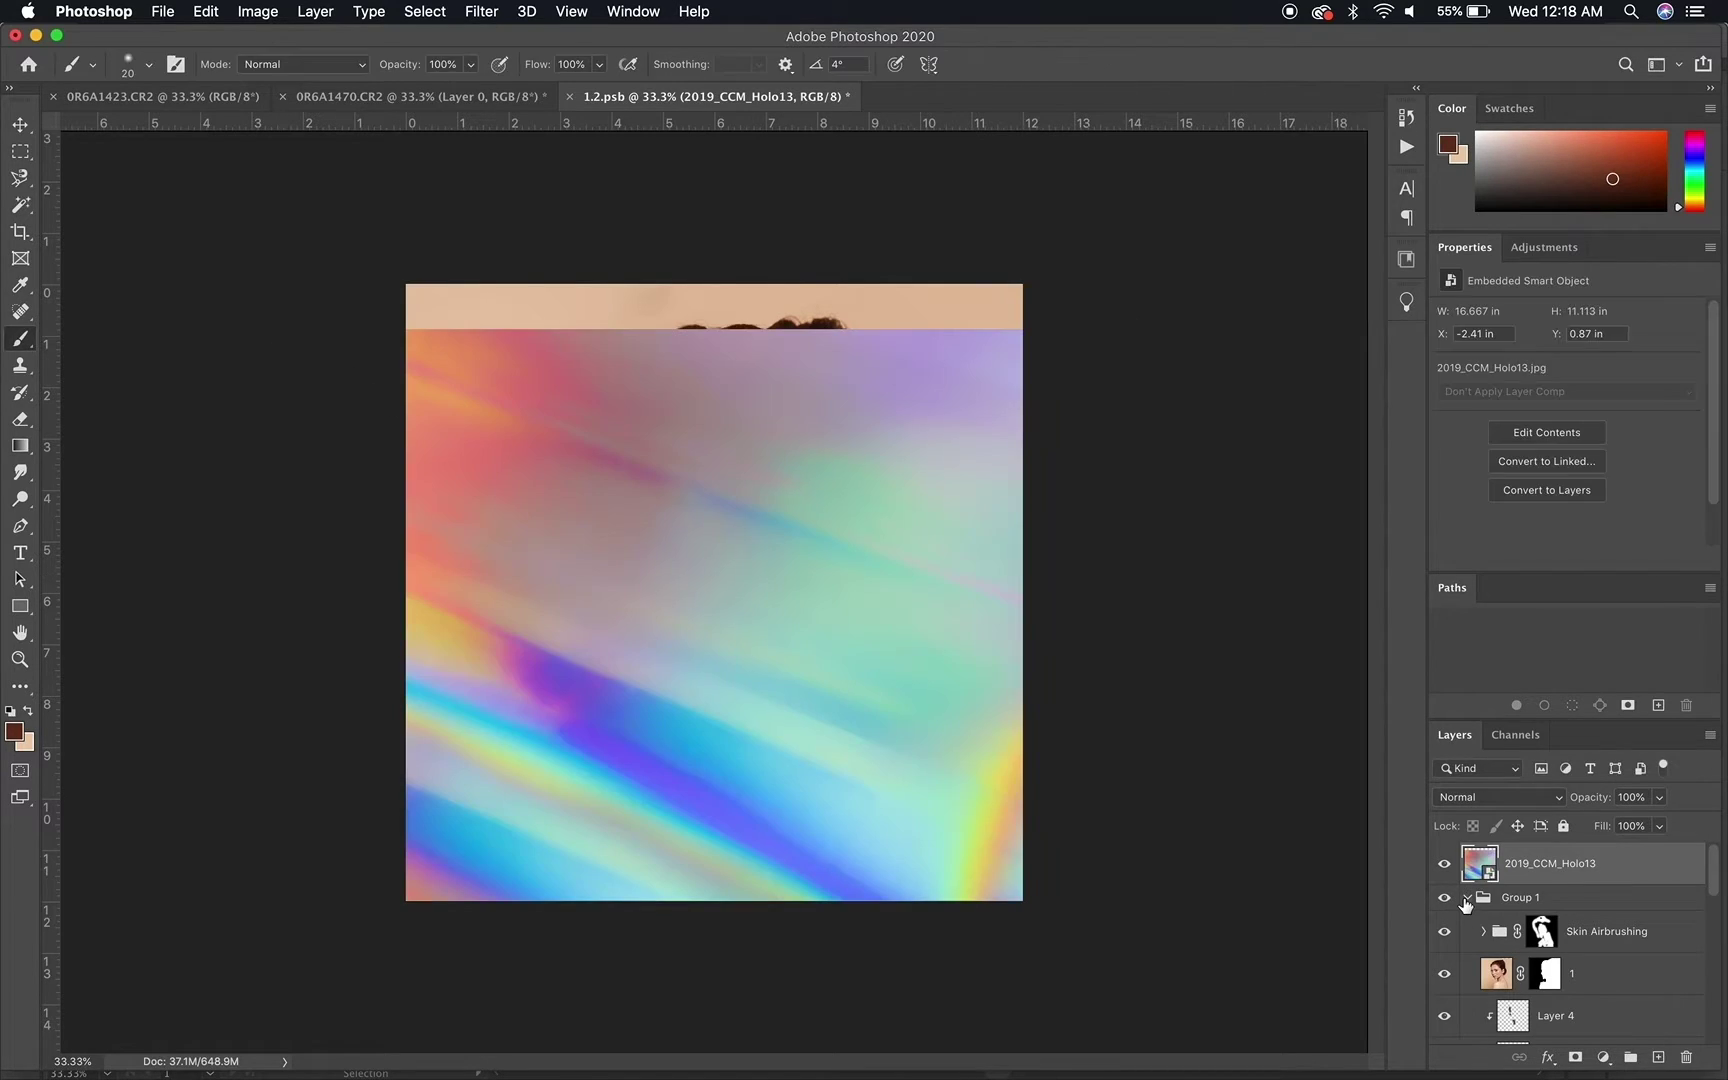
Collapse Group 1 and set the 2019_CCM_Holo13 layer's blend mode to Overlay
{"action": "left_click", "coordinate": [1467, 899]}
{"action": "left_click", "coordinate": [1467, 899]}
{"action": "left_click", "coordinate": [1477, 806]}
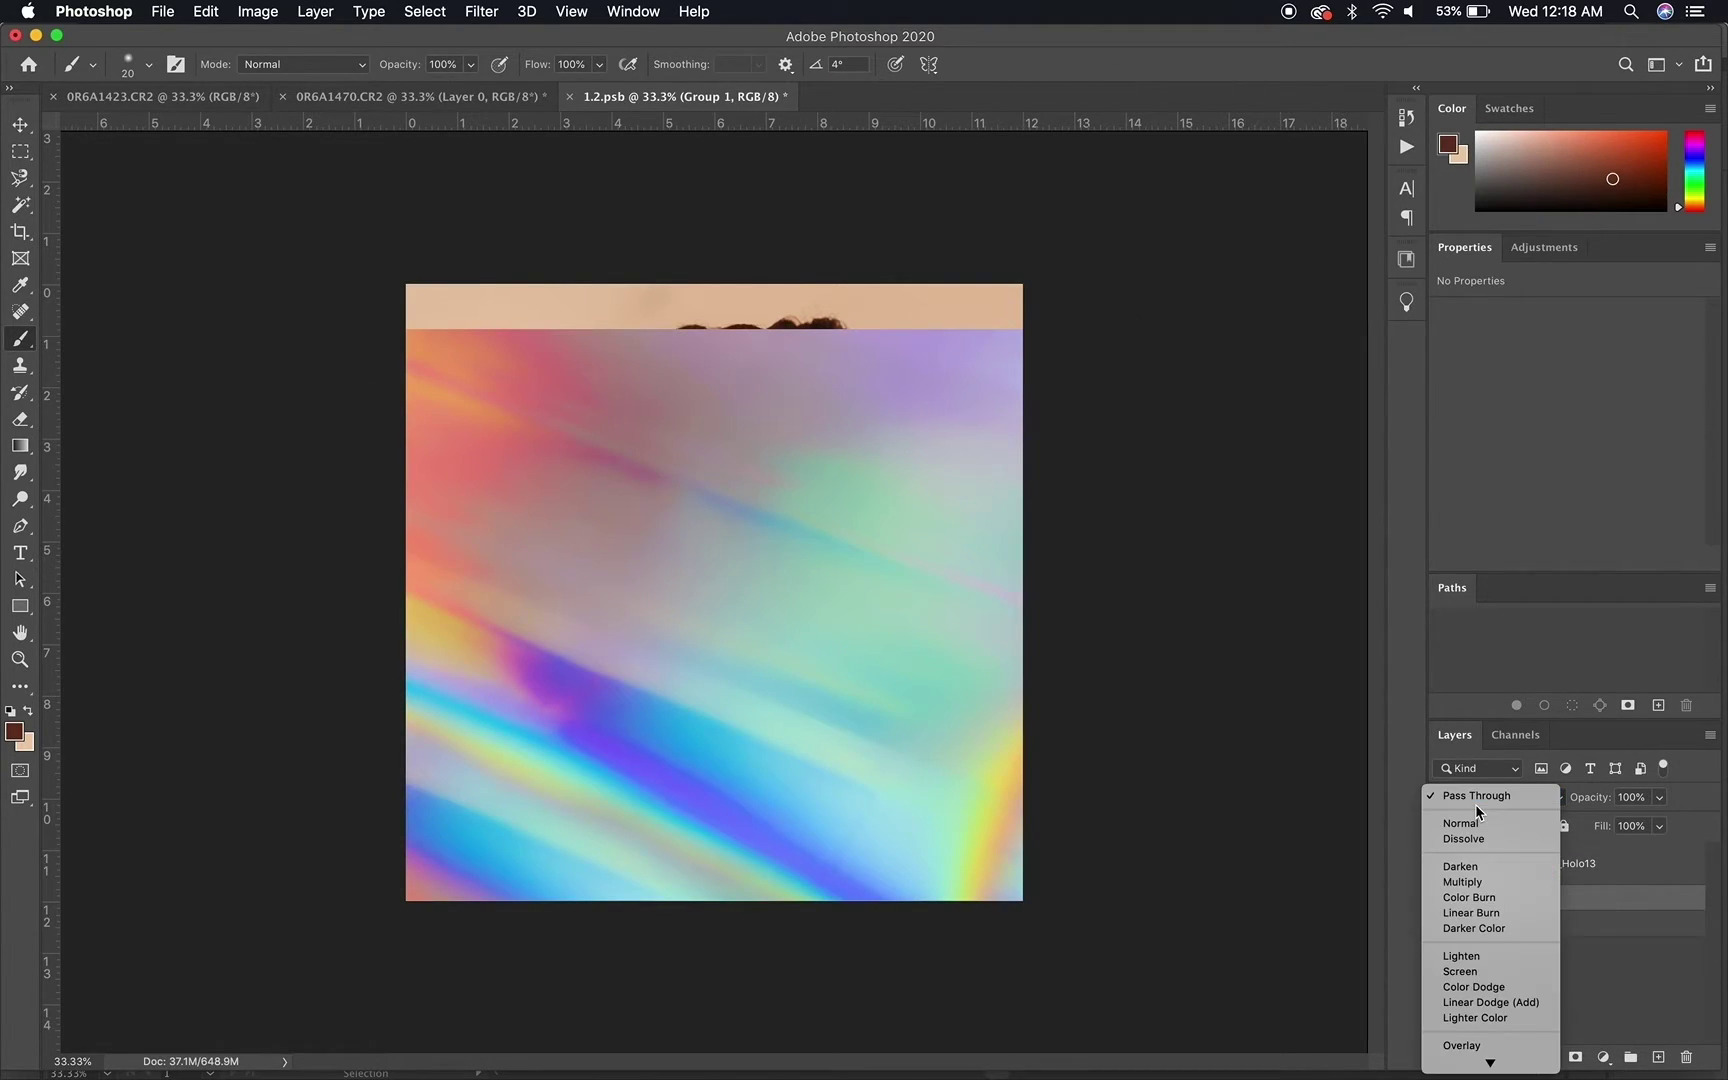
{"action": "left_click", "coordinate": [1612, 905]}
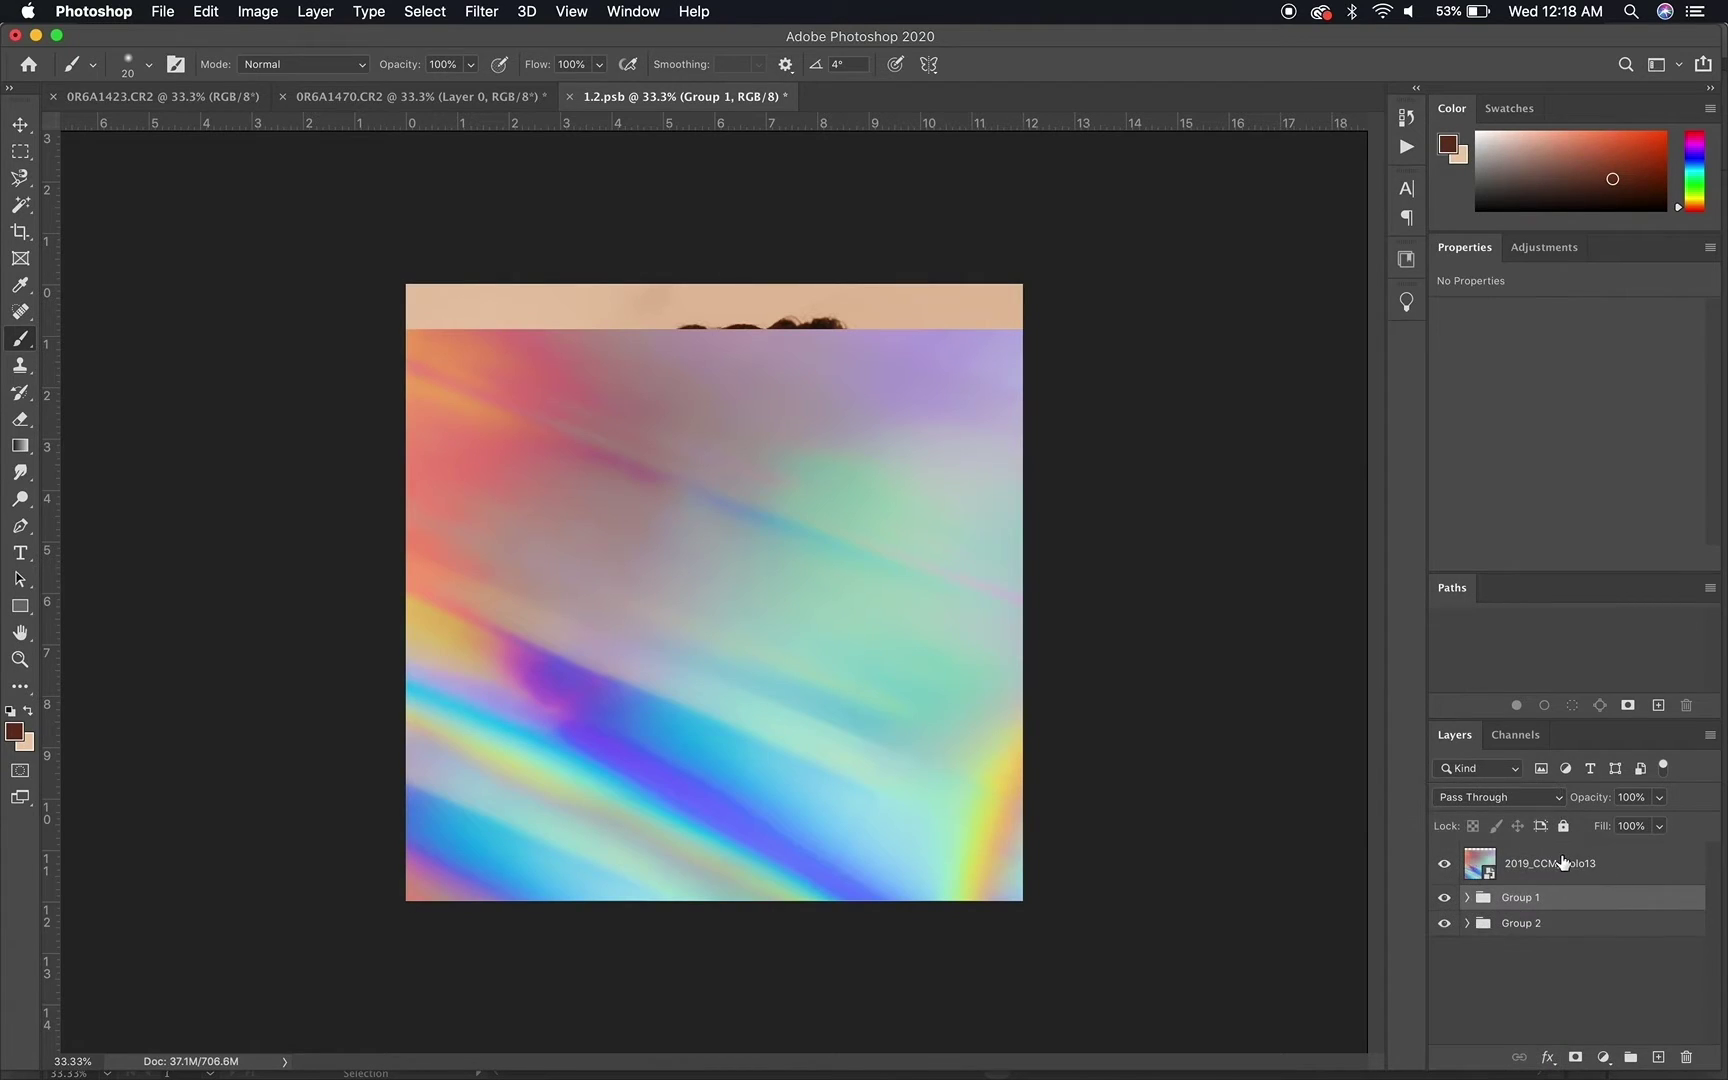
{"action": "left_click", "coordinate": [1562, 860]}
{"action": "left_click", "coordinate": [1475, 797]}
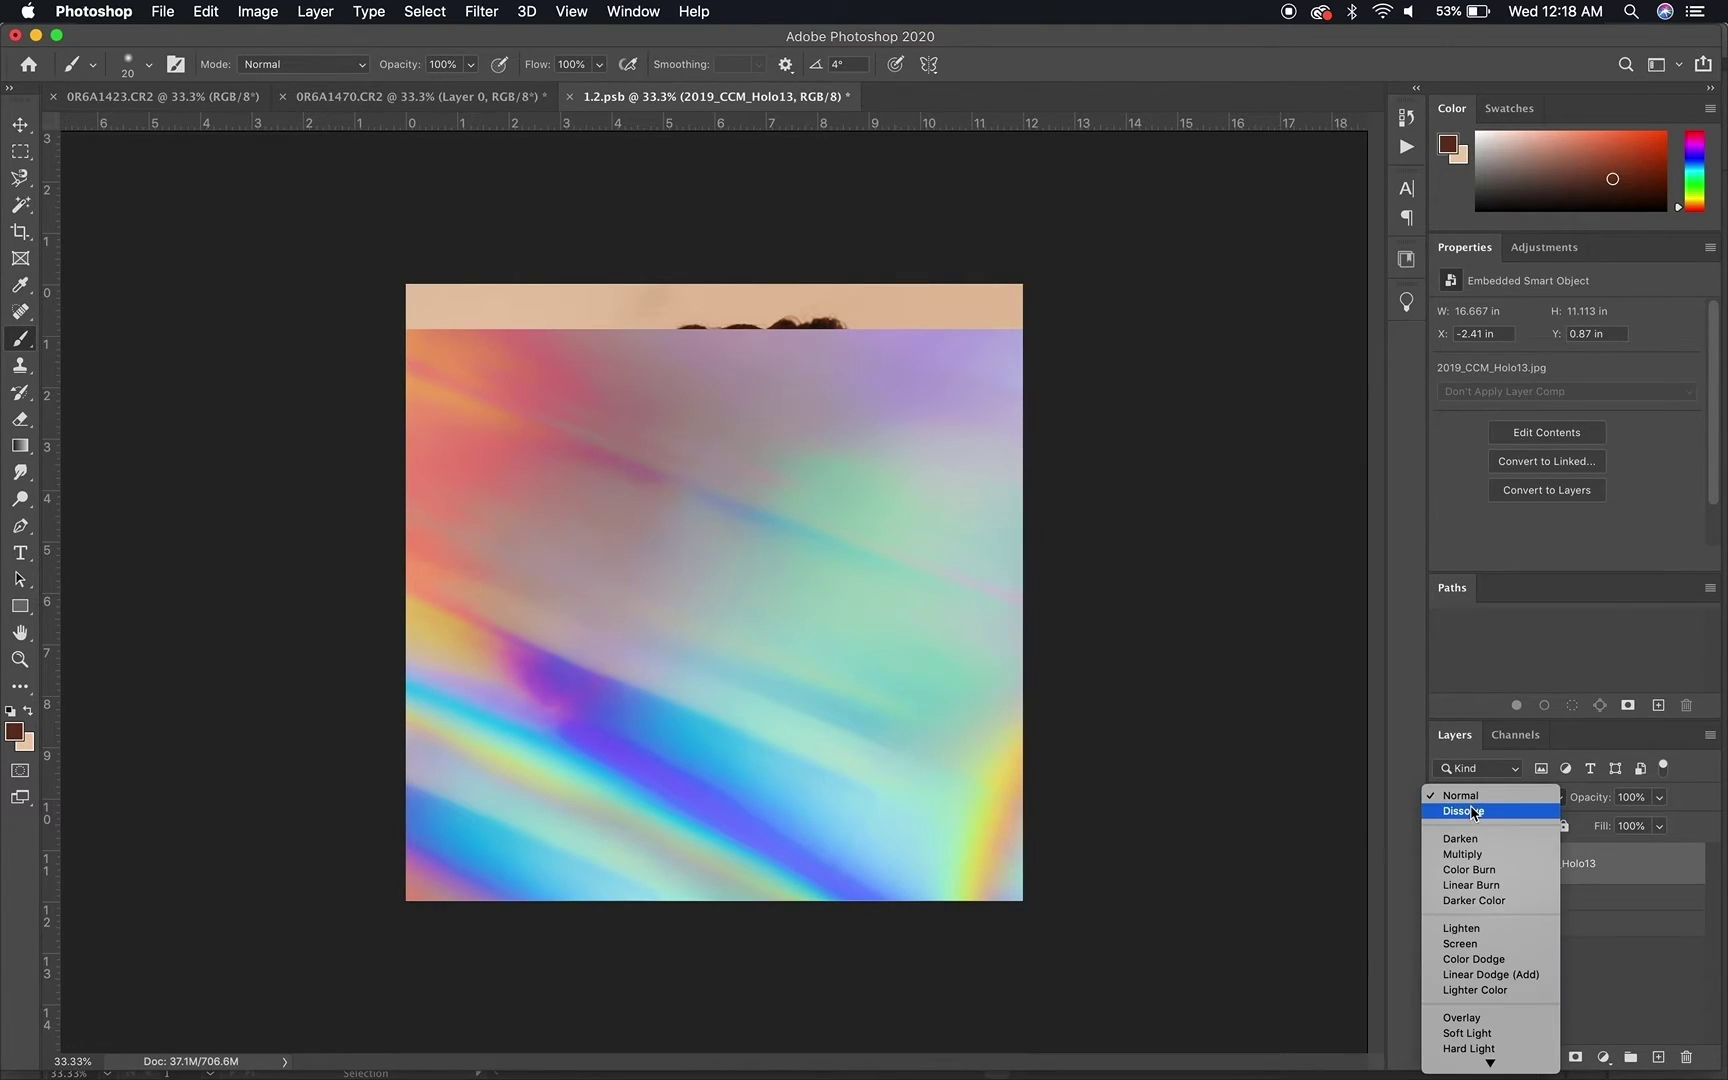
{"action": "left_click", "coordinate": [1462, 1018]}
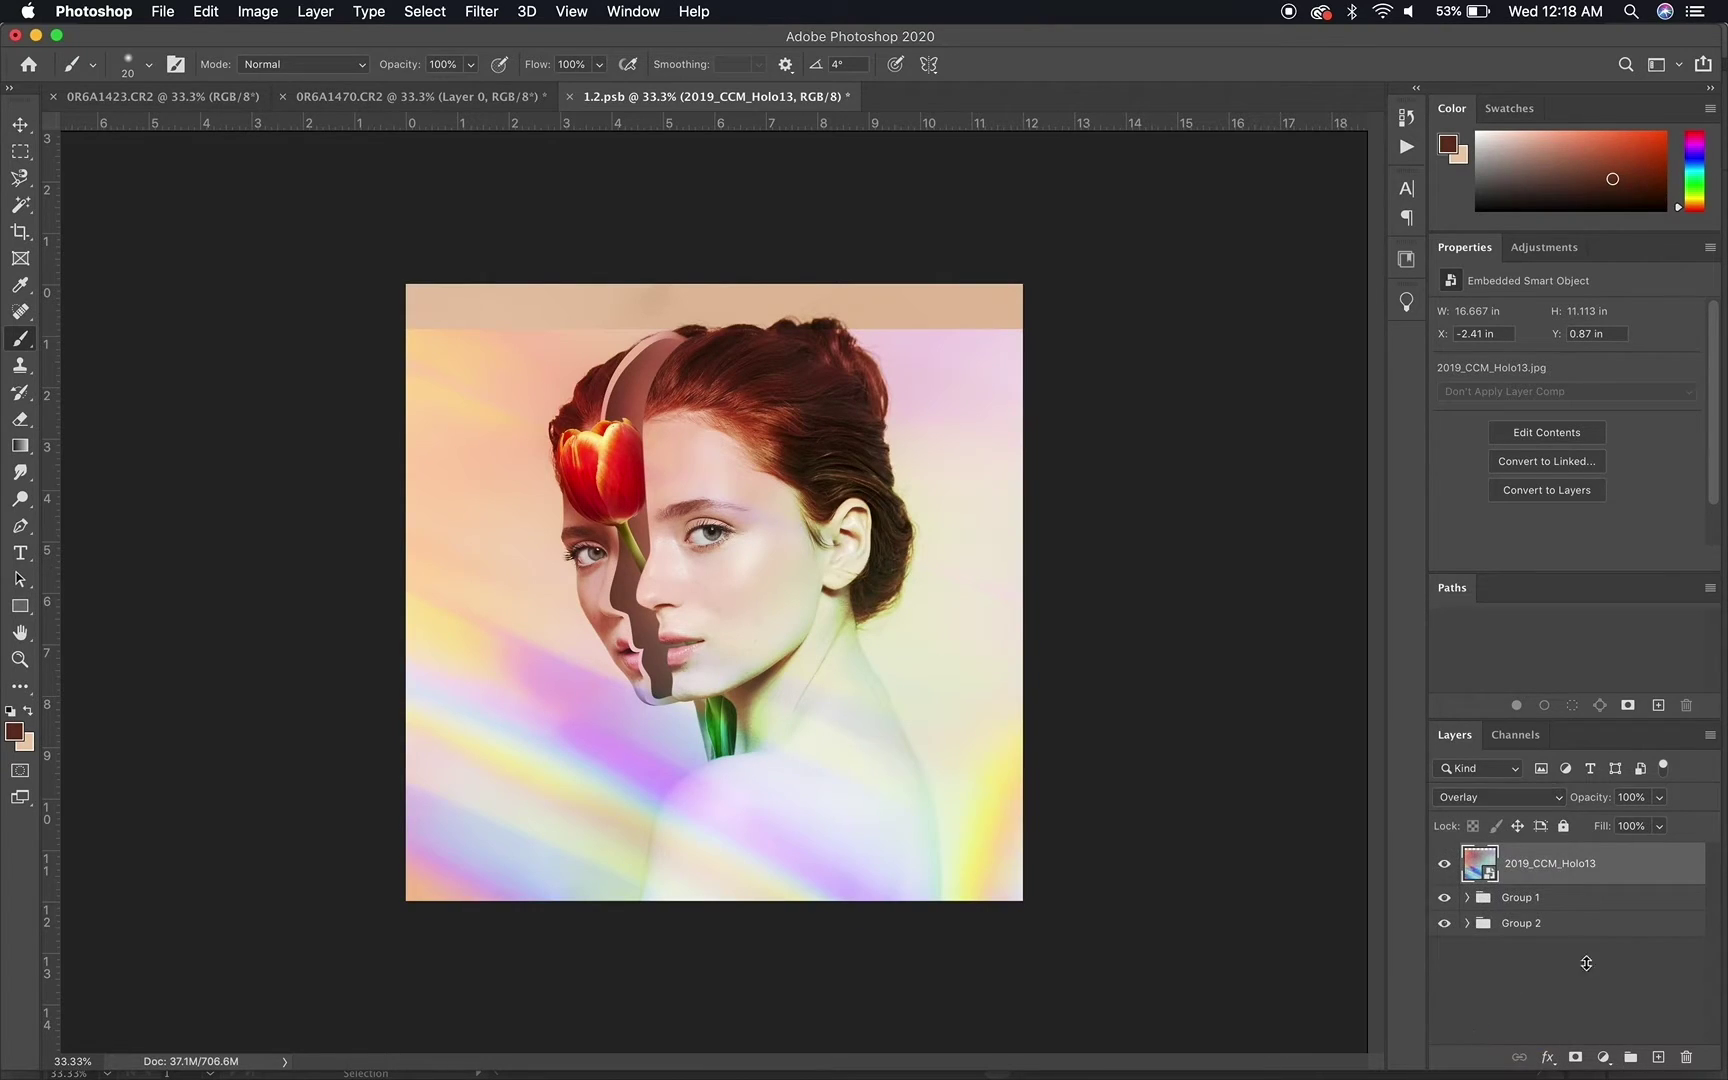
Add a layer mask to 2019_CCM_Holo13 and hide the texture over the lower-left background with a black 1100 px brush
{"action": "left_click", "coordinate": [1575, 1062]}
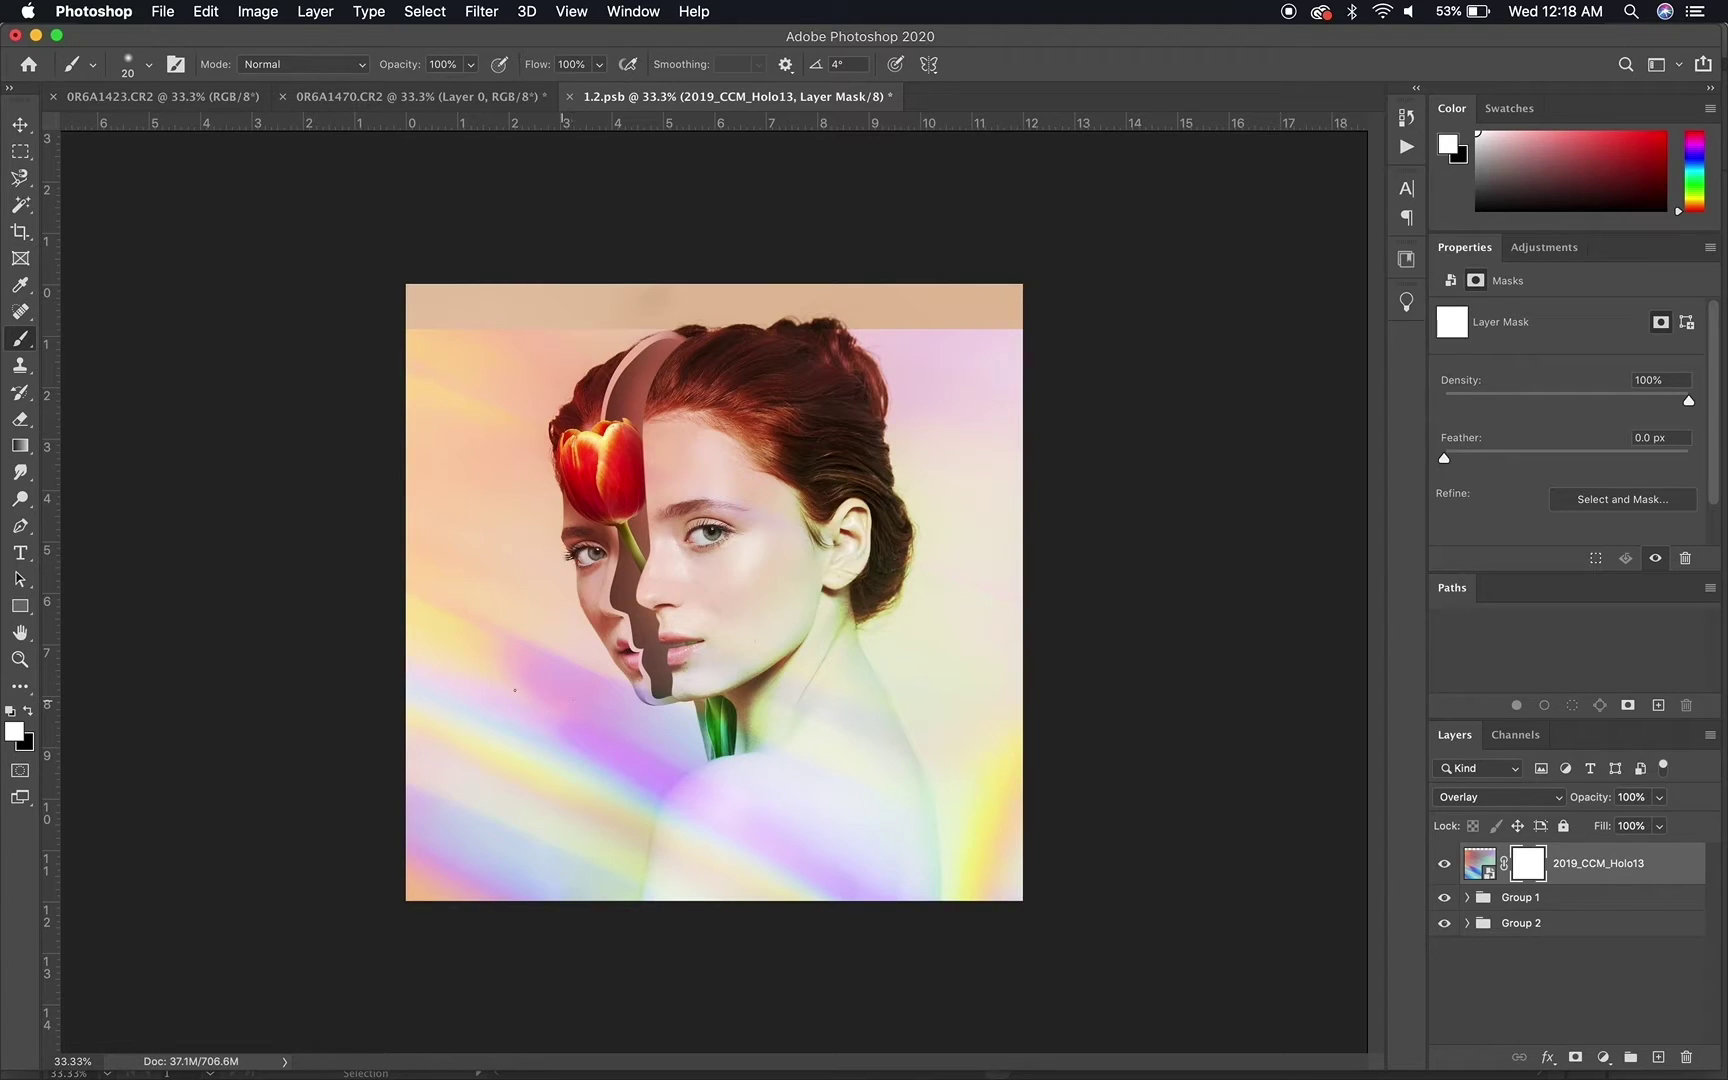
{"action": "key", "text": "bracketright"}
{"action": "key", "text": "bracketright"}
{"action": "key", "text": "bracketright"}
{"action": "key", "text": "bracketright"}
{"action": "key", "text": "bracketright"}
{"action": "key", "text": "bracketright"}
{"action": "key", "text": "bracketright"}
{"action": "key", "text": "bracketright"}
{"action": "key", "text": "bracketright"}
{"action": "key", "text": "bracketright"}
{"action": "key", "text": "bracketright"}
{"action": "key", "text": "bracketright"}
{"action": "key", "text": "bracketright"}
{"action": "key", "text": "bracketright"}
{"action": "key", "text": "bracketright"}
{"action": "key", "text": "bracketright"}
{"action": "key", "text": "bracketright"}
{"action": "key", "text": "x"}
{"action": "mouse_move", "coordinate": [490, 764]}
{"action": "left_mouse_down"}
{"action": "mouse_move", "coordinate": [543, 669]}
{"action": "mouse_move", "coordinate": [559, 714]}
{"action": "mouse_move", "coordinate": [386, 636]}
{"action": "mouse_move", "coordinate": [417, 540]}
{"action": "left_mouse_up"}
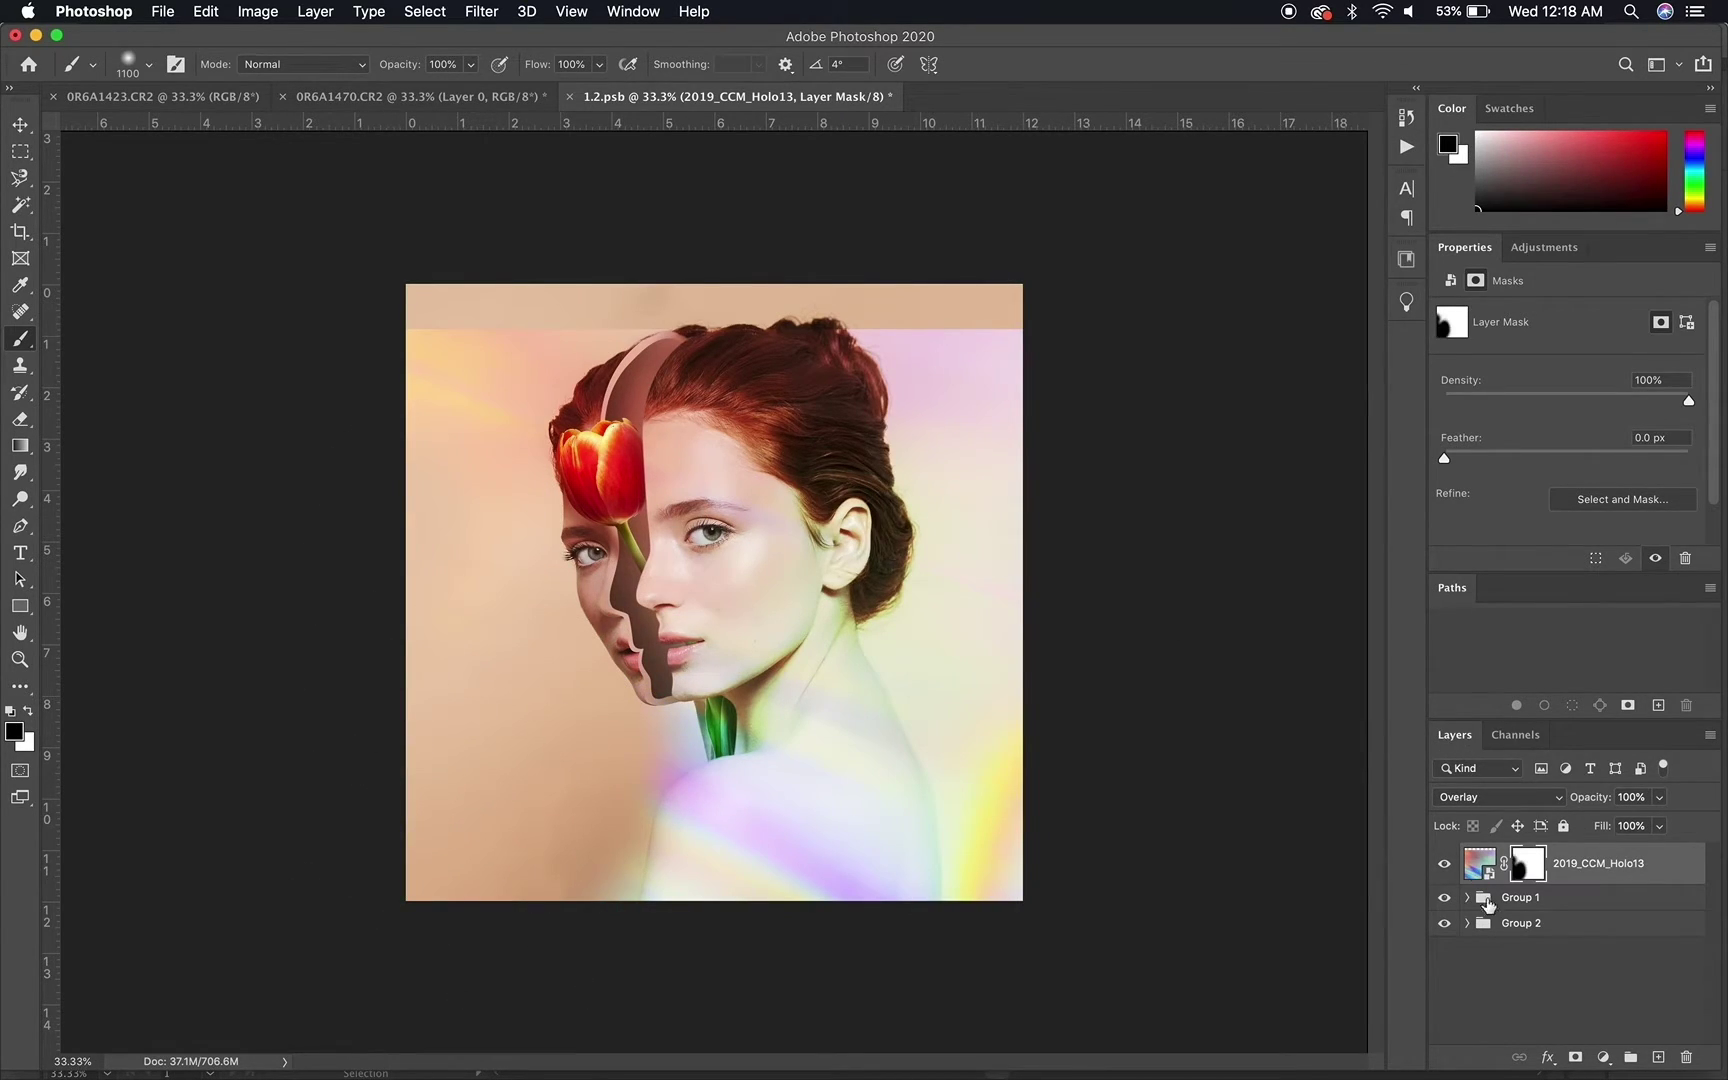
Try the Soft Light blend mode on 2019_CCM_Holo13, preview other modes such as Color, and delete the layer
{"action": "left_click", "coordinate": [1510, 798]}
{"action": "left_click", "coordinate": [1494, 810]}
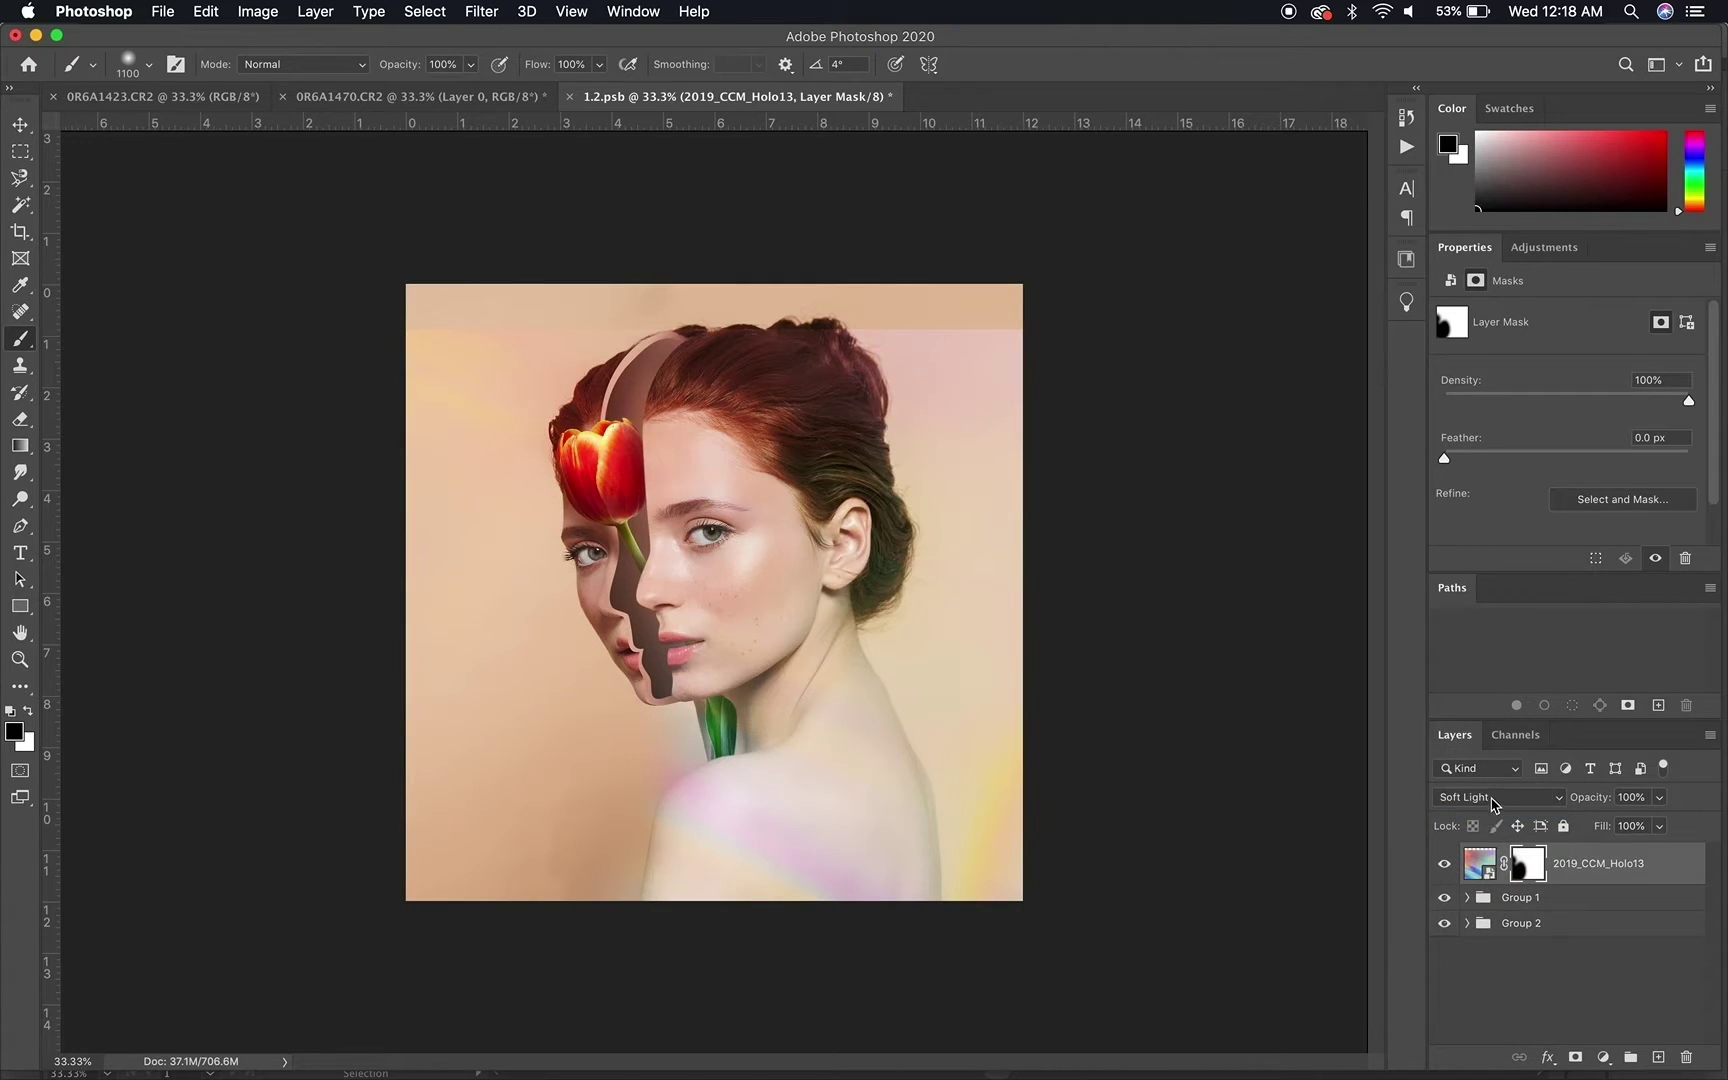
{"action": "left_click", "coordinate": [1494, 806]}
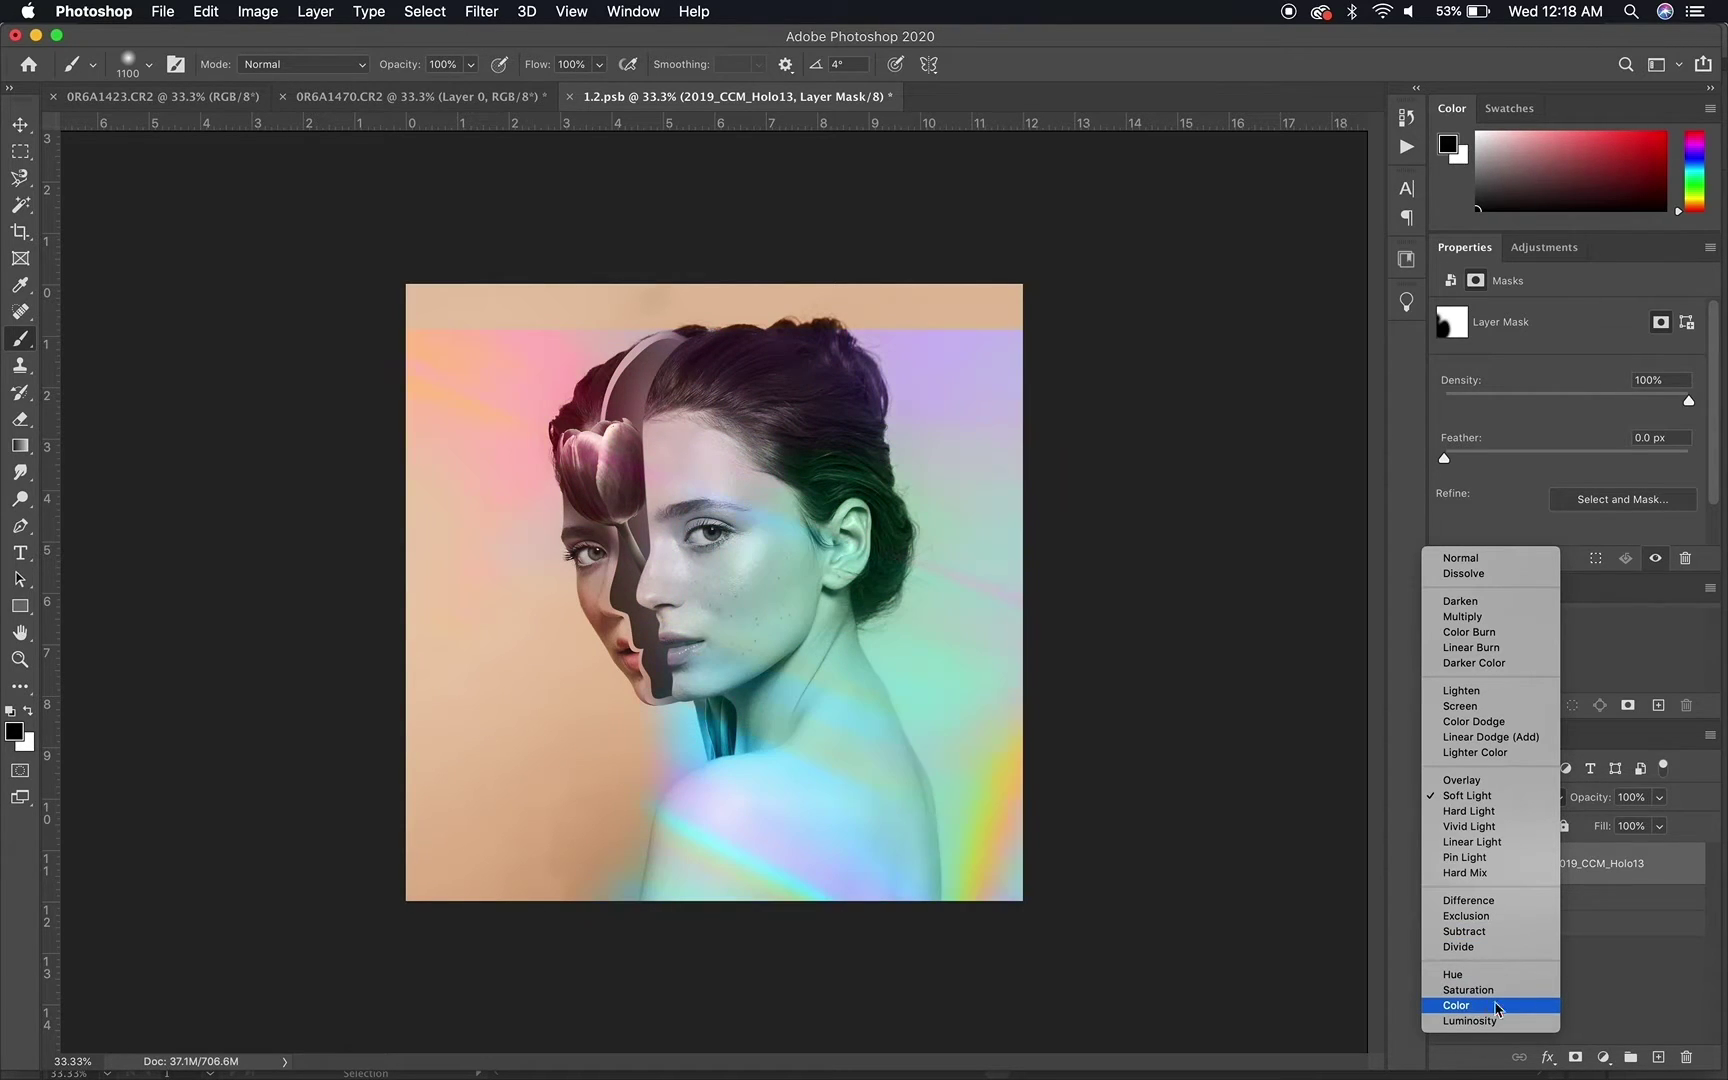
{"action": "left_click", "coordinate": [1661, 984]}
{"action": "left_click", "coordinate": [1615, 862]}
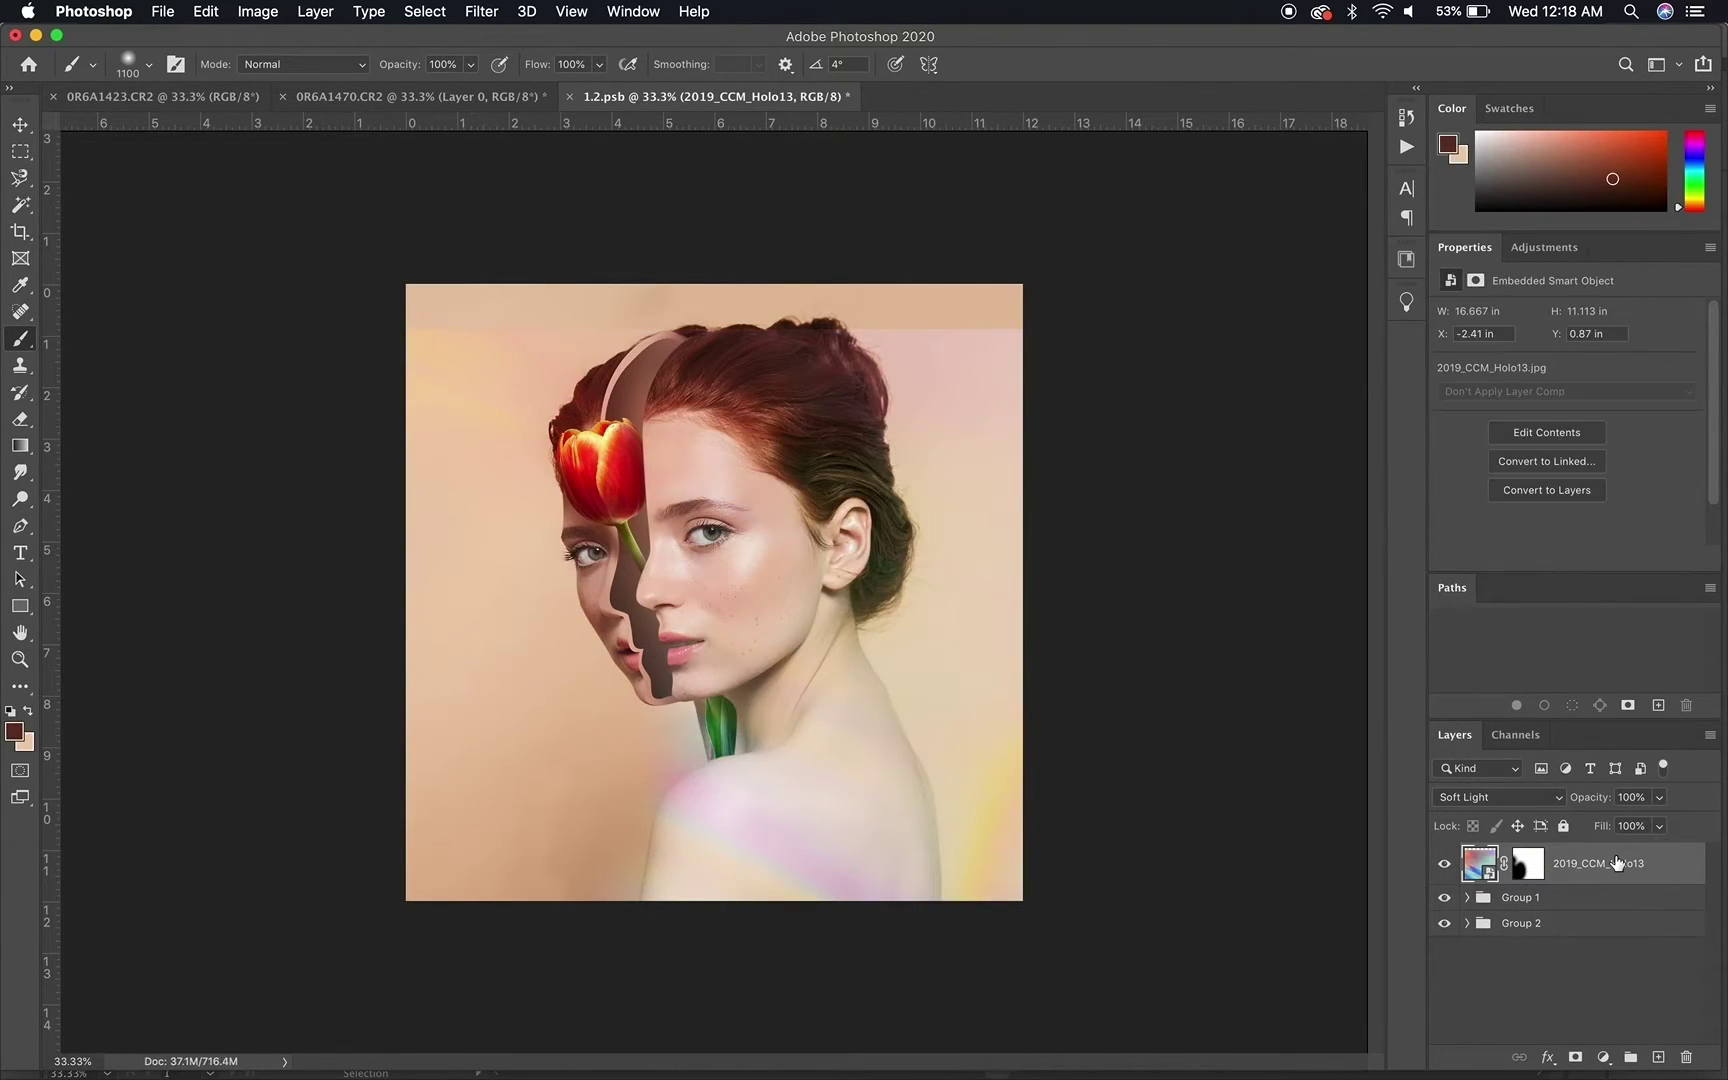
{"action": "key", "text": "Delete"}
Expand the Grunge folder in Finder and preview the 2019_CCM_Dust4, Dust3 and Dust2 textures
{"action": "mouse_move", "coordinate": [578, 1068]}
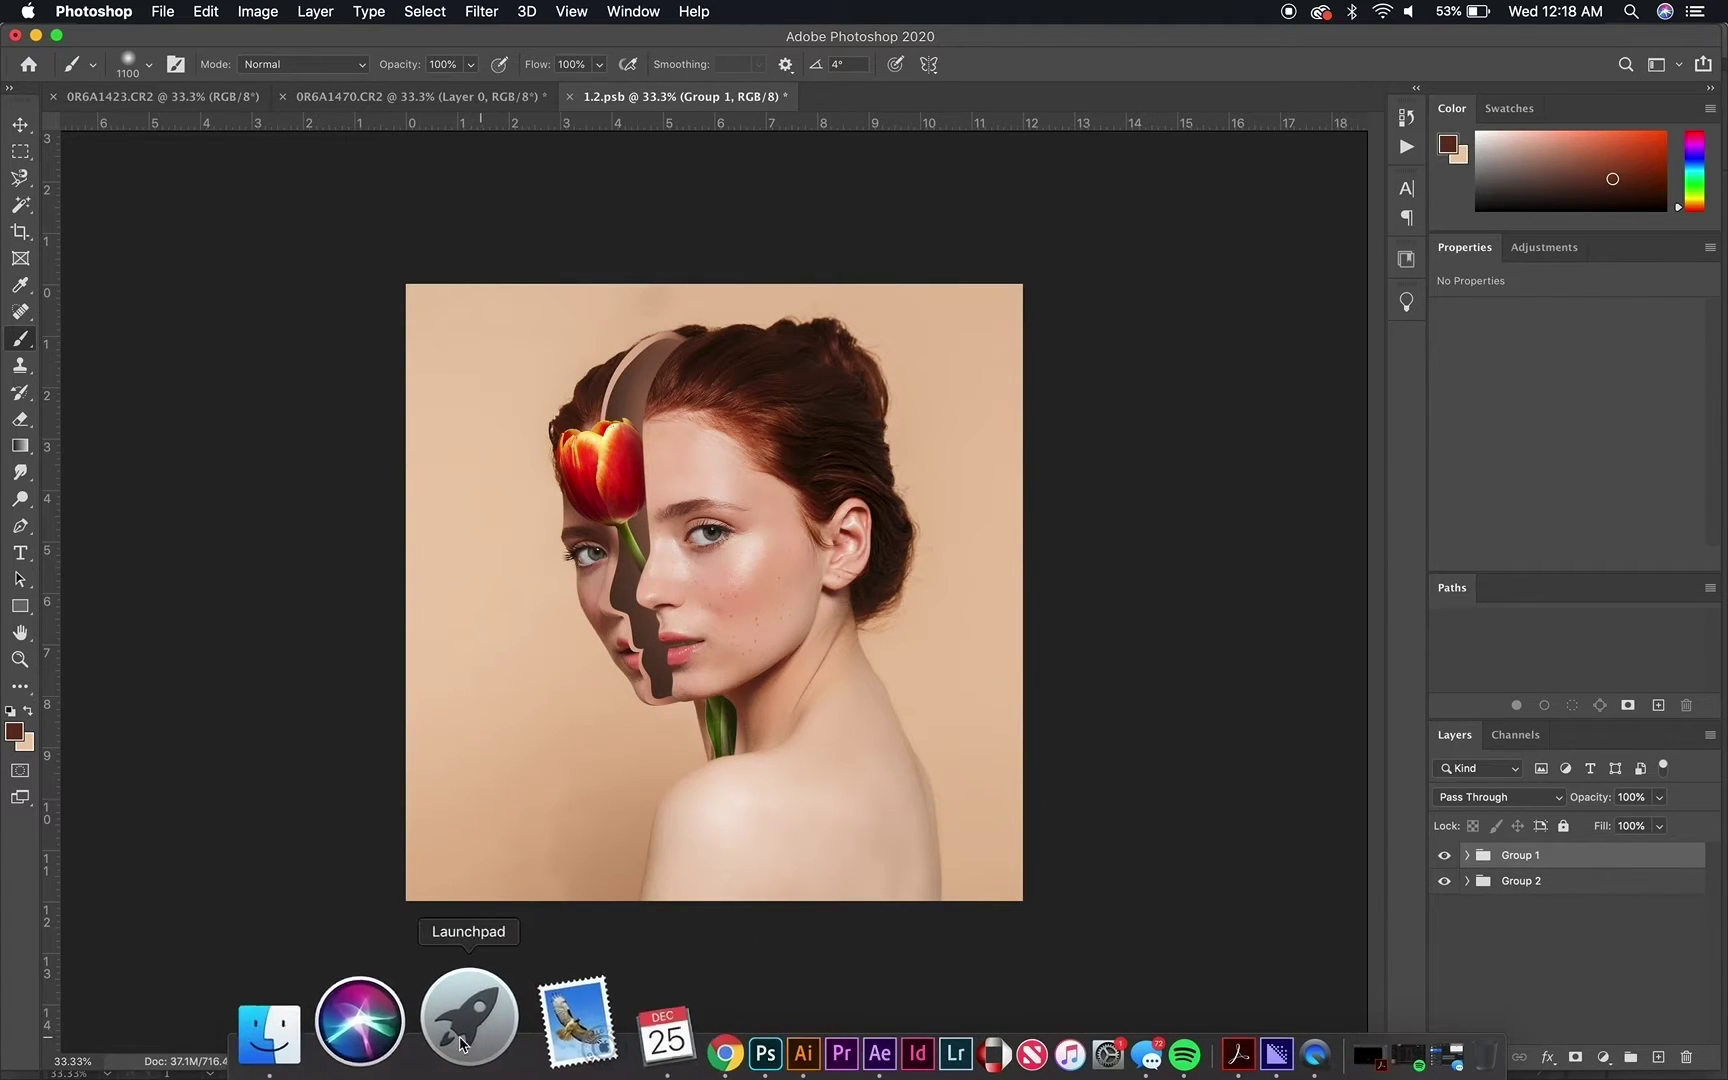
{"action": "left_click", "coordinate": [379, 1020]}
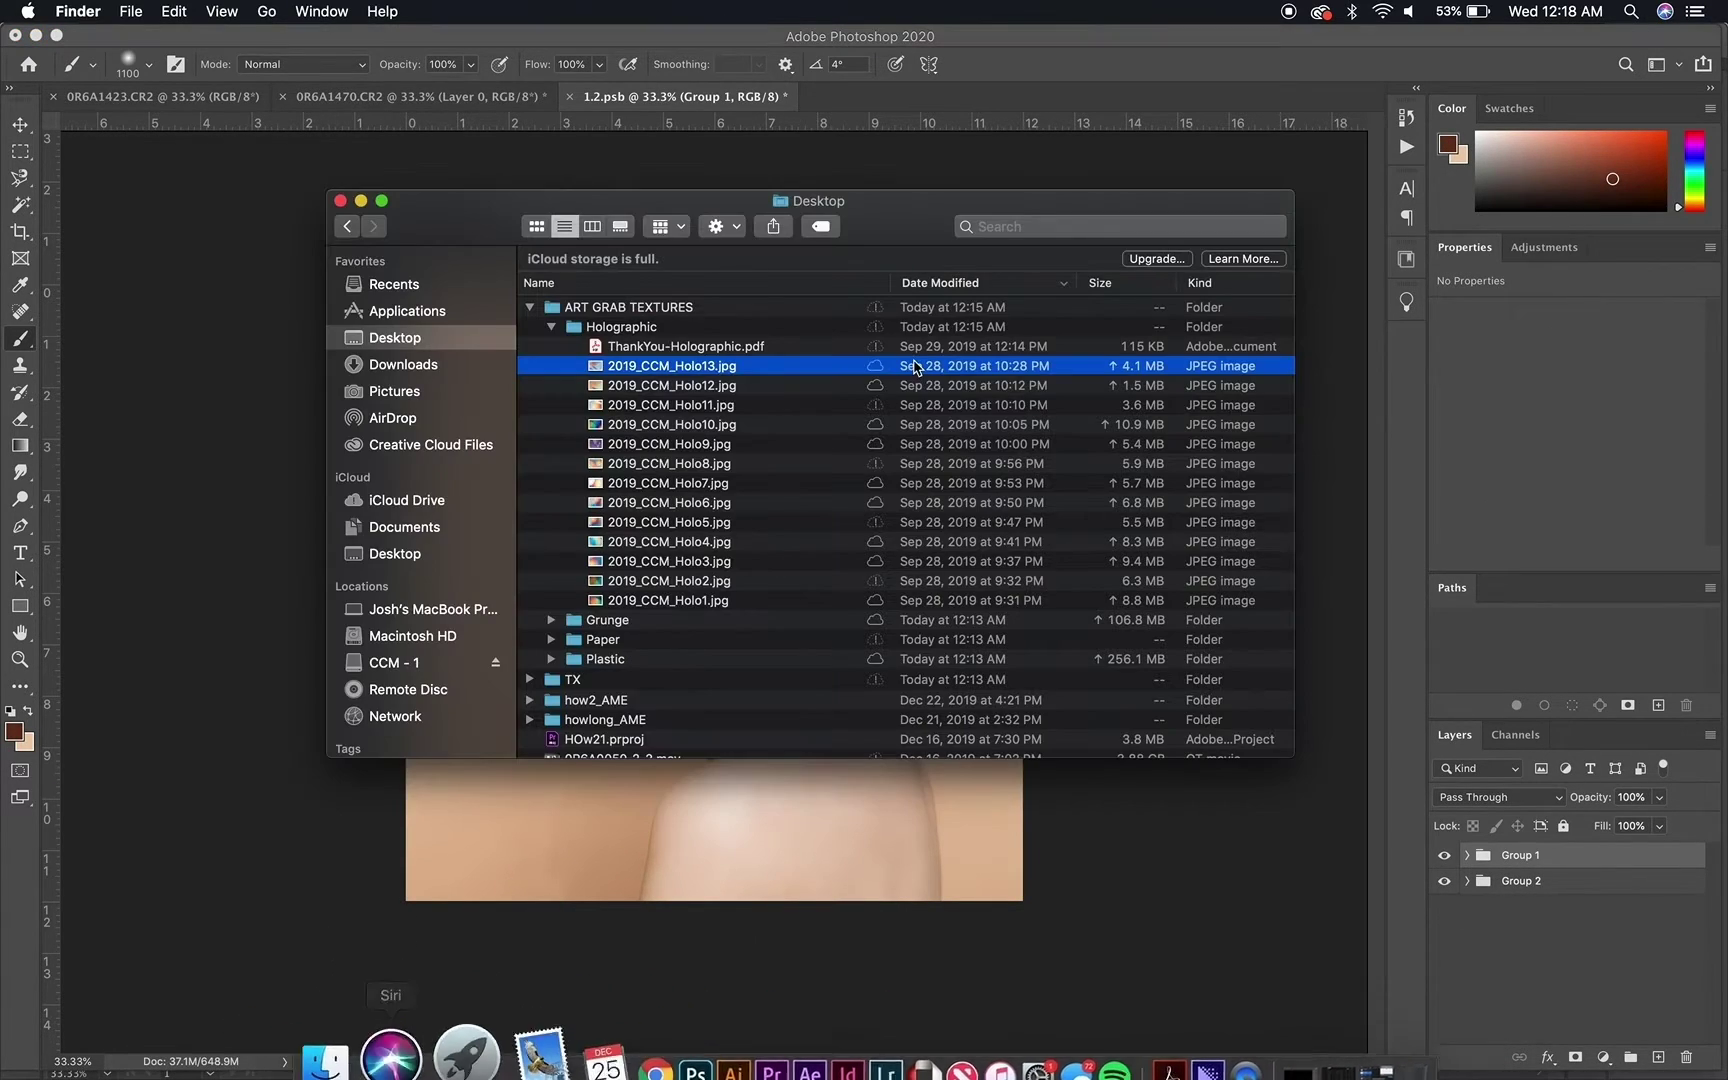
{"action": "left_click", "coordinate": [551, 327]}
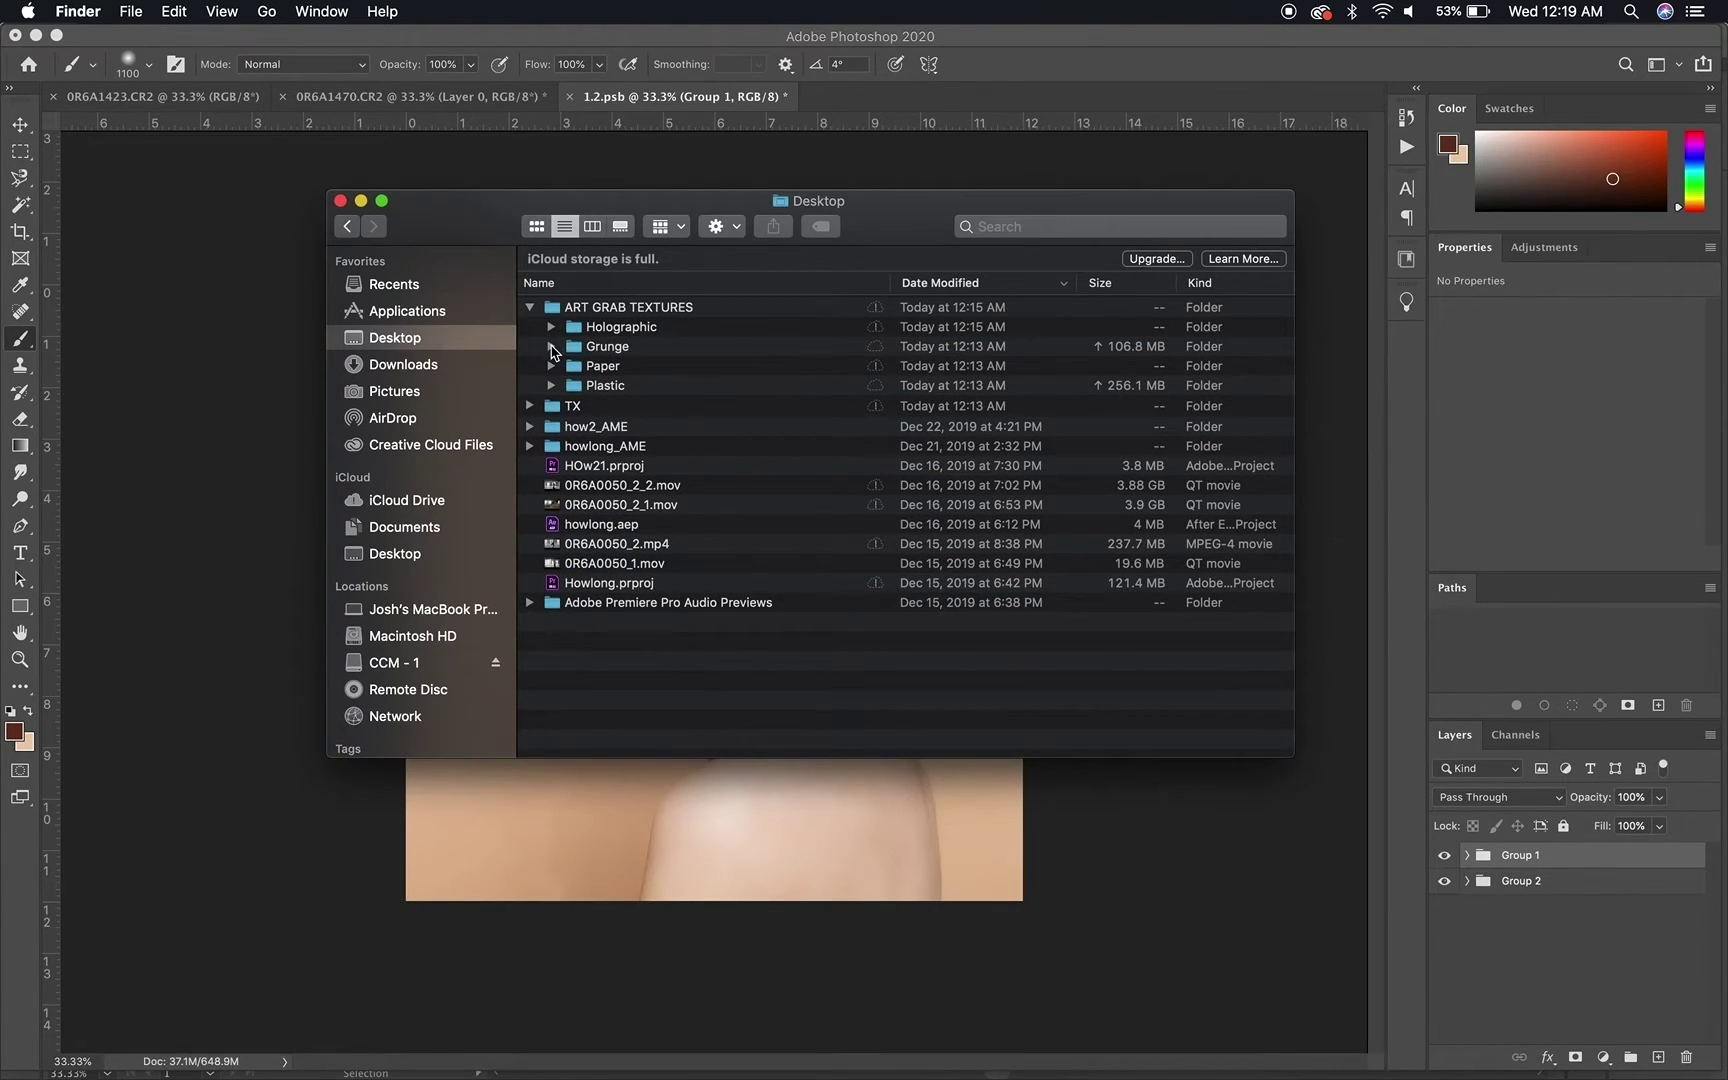
{"action": "left_click", "coordinate": [551, 347]}
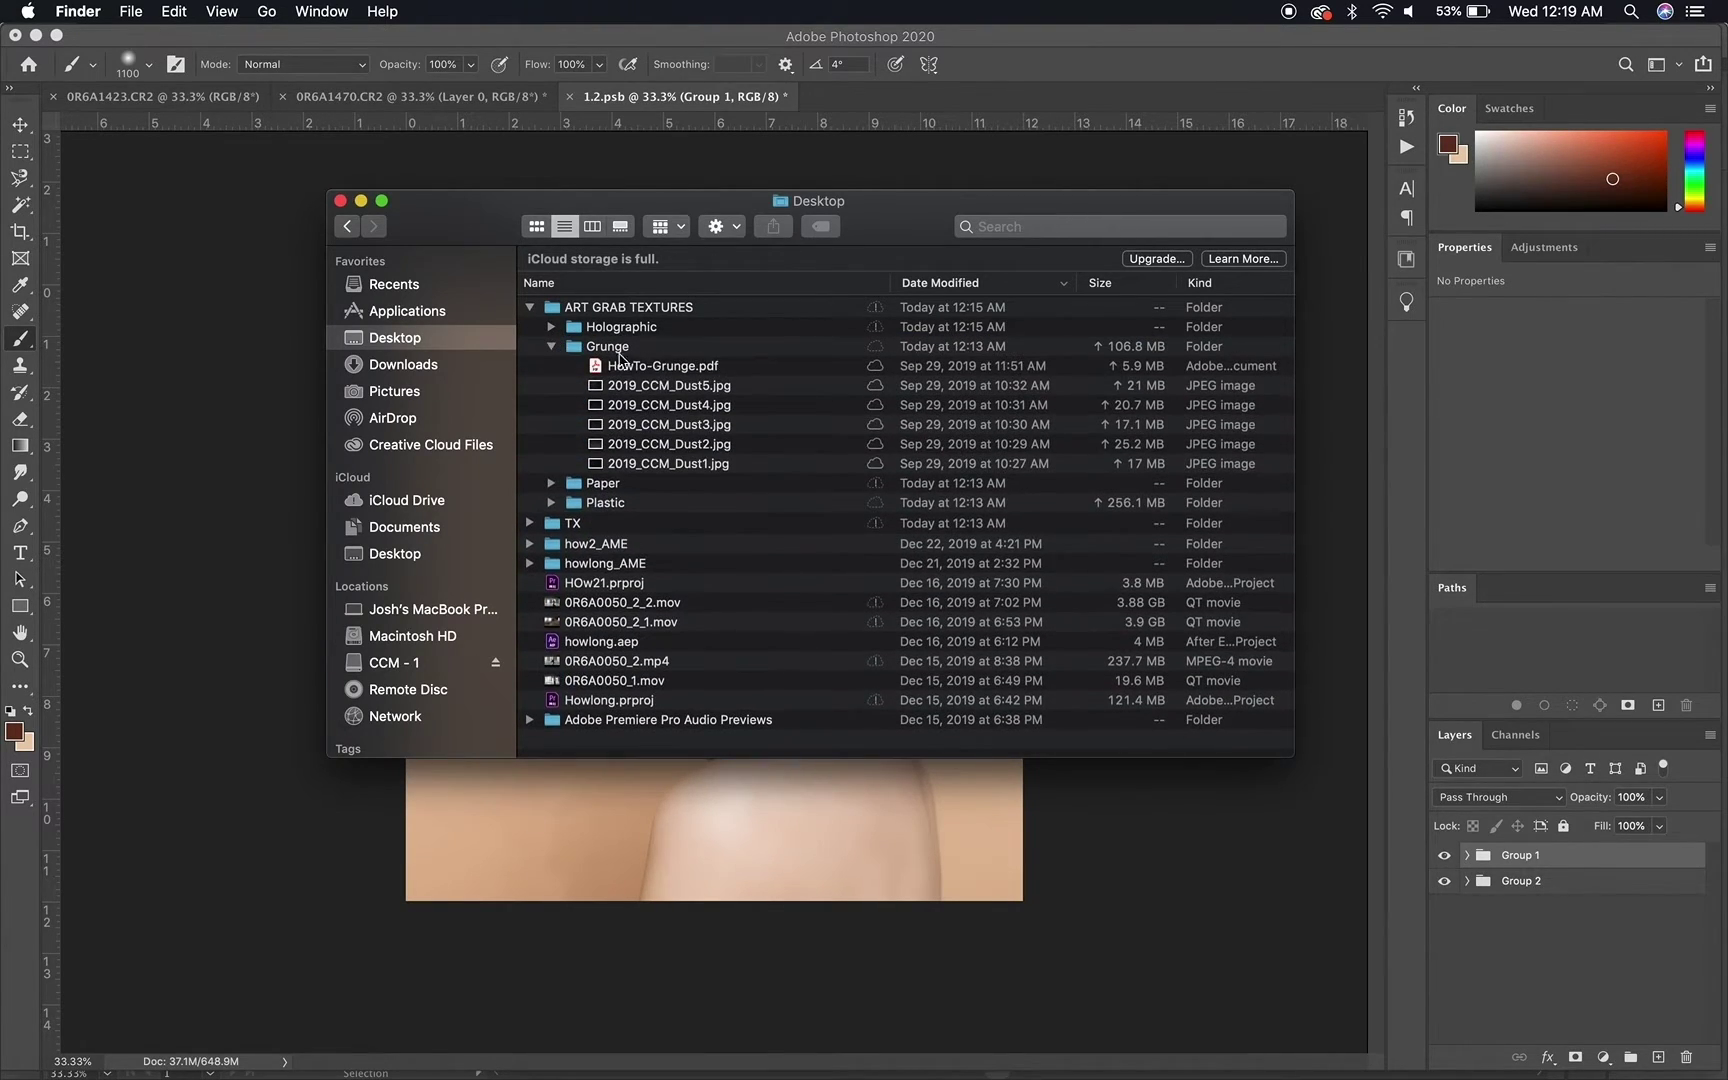
{"action": "left_click", "coordinate": [660, 405]}
{"action": "key", "text": "space"}
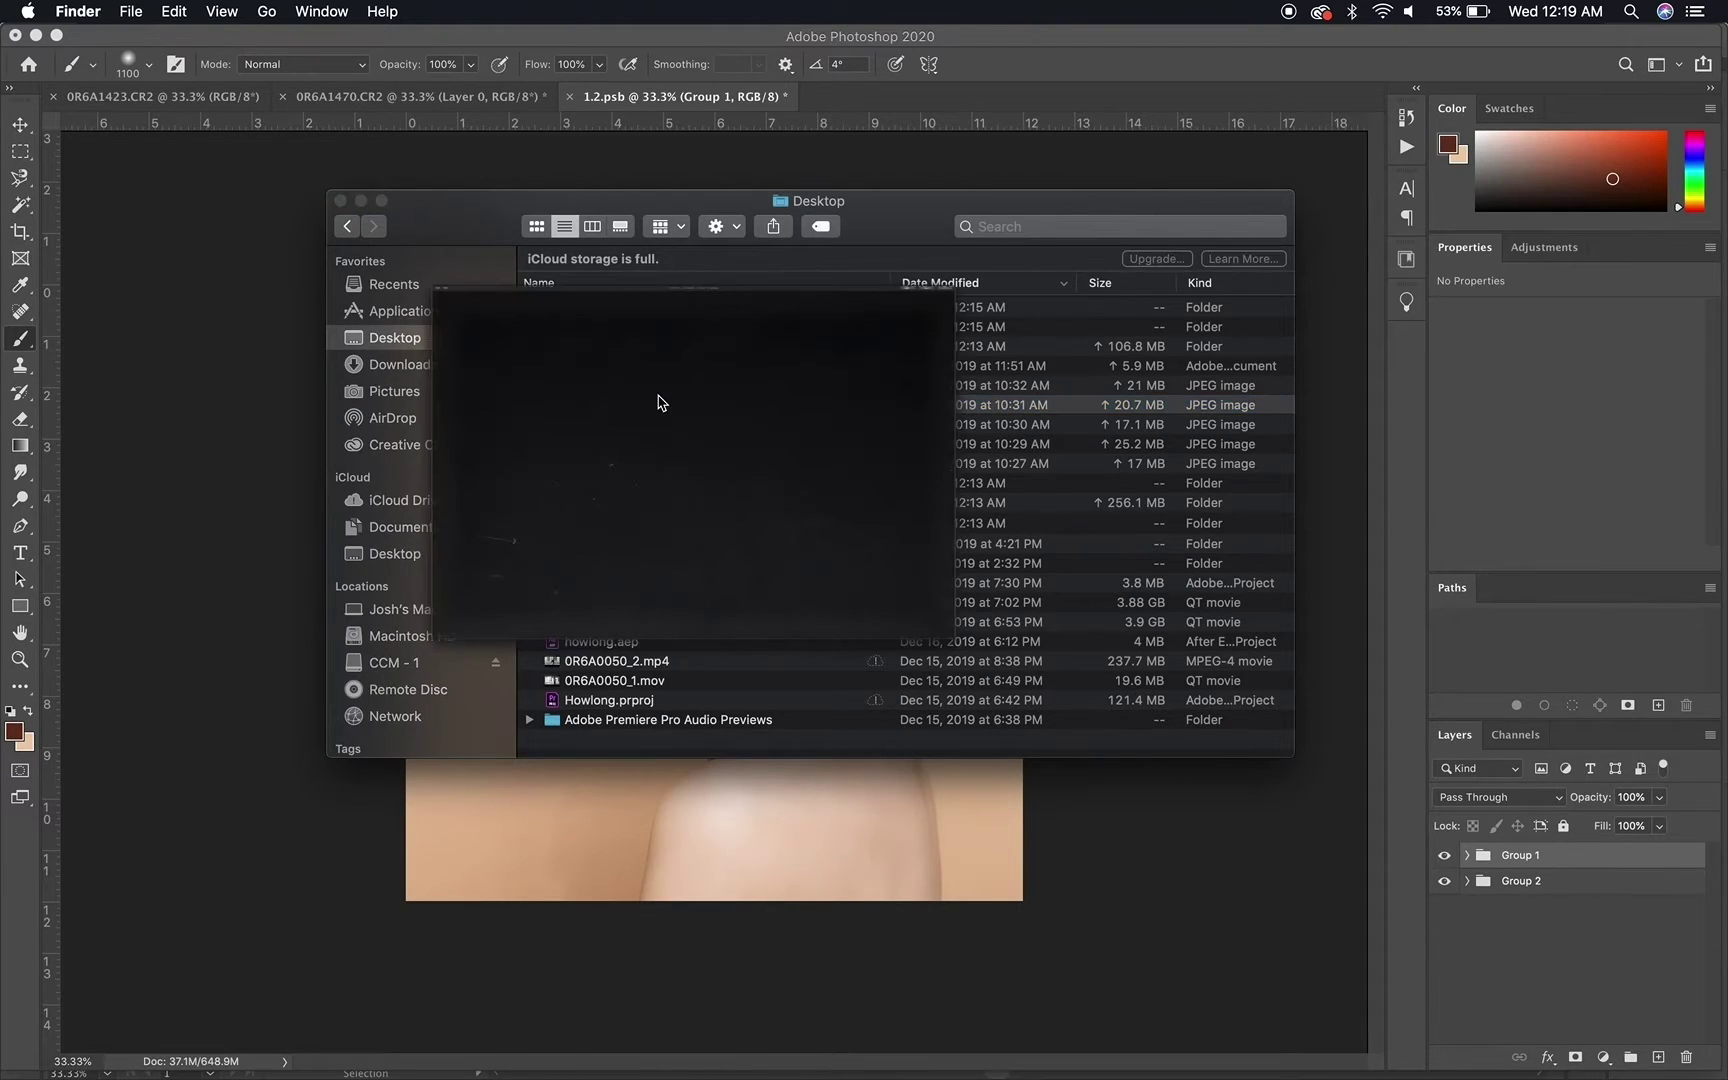
{"action": "key", "text": "Up"}
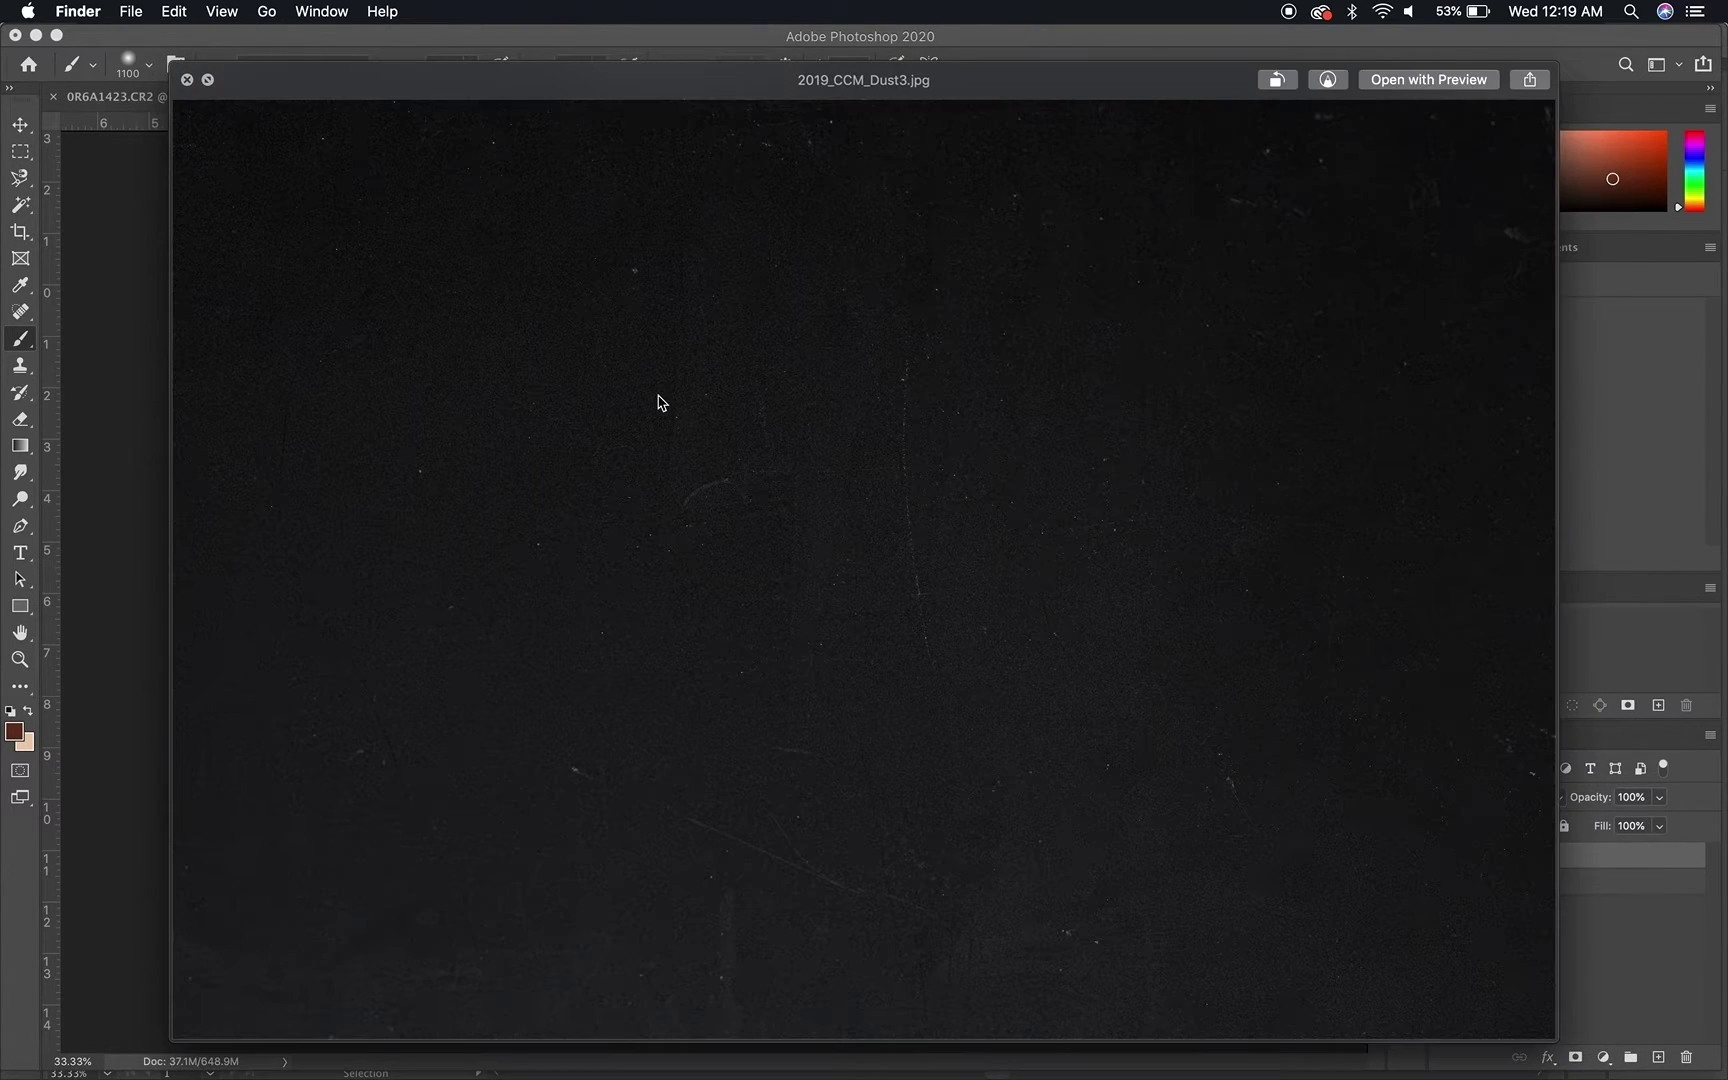
{"action": "key", "text": "Up"}
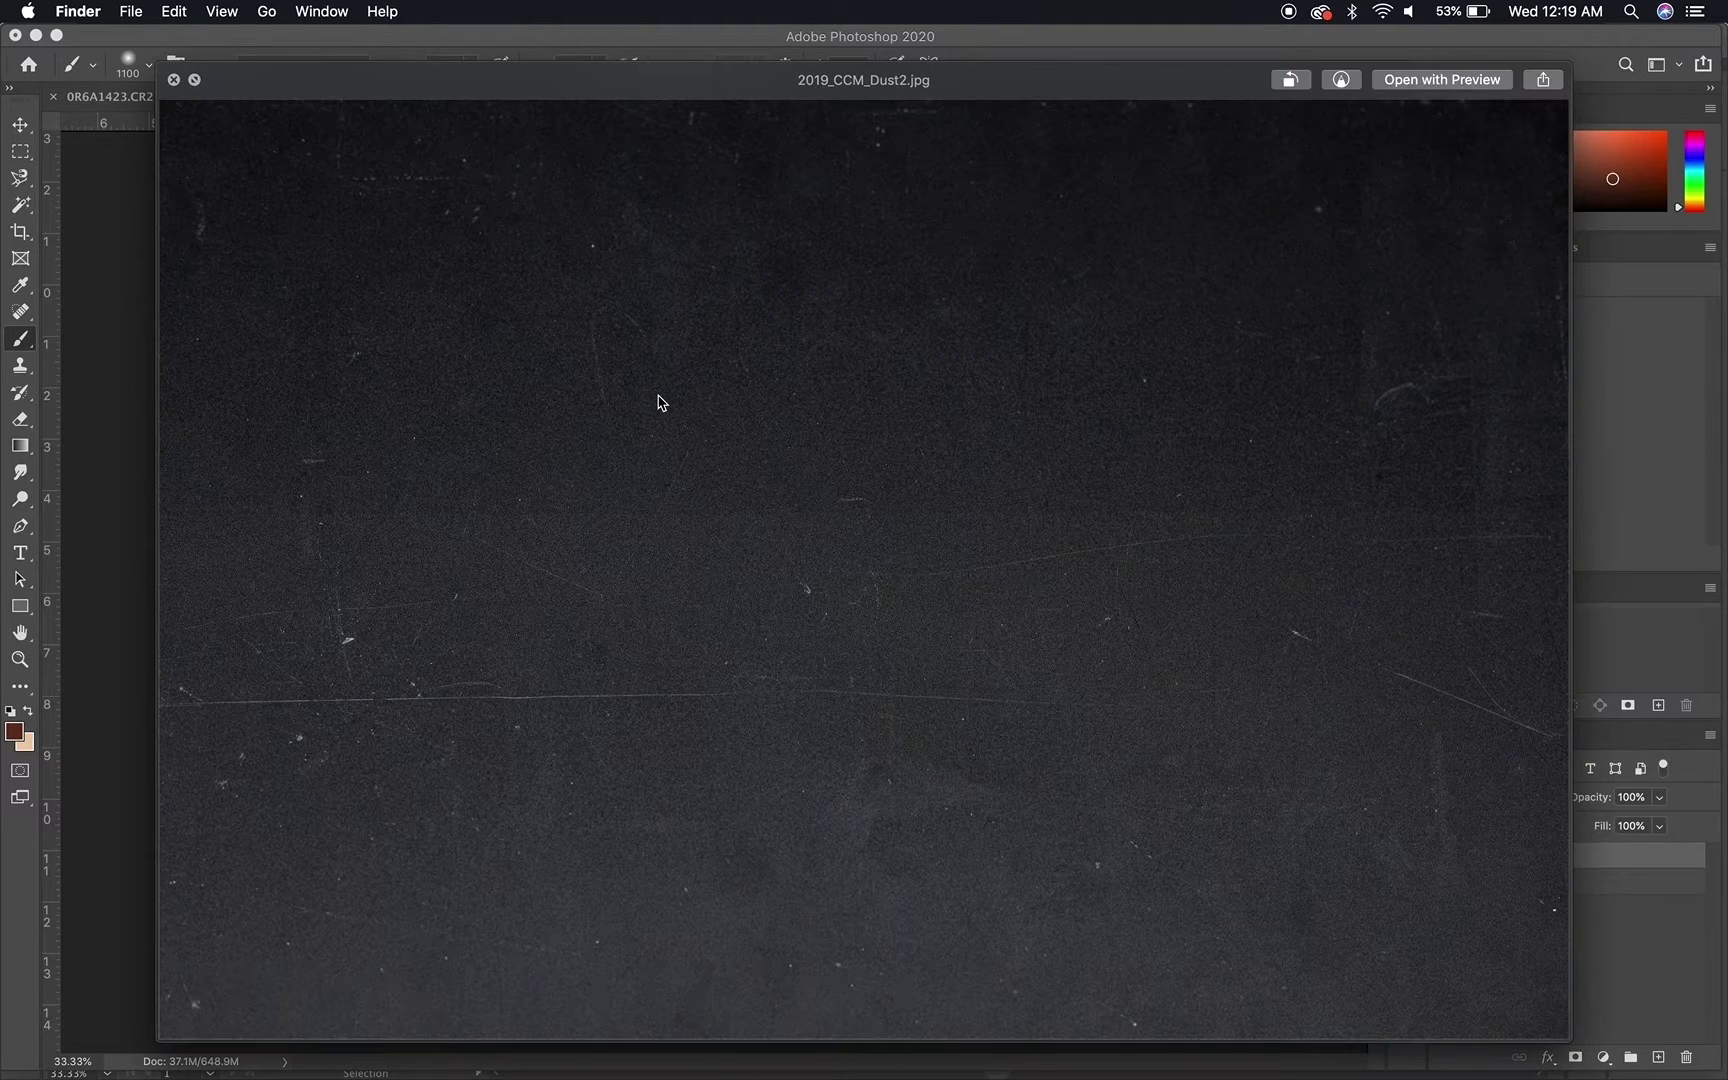
{"action": "key", "text": "space"}
Place 2019_CCM_Dust1.jpg from the Grunge folder over the portrait, scaled to about 22.5 by 15 in to cover the whole canvas
{"action": "left_click_drag", "start_coordinate": [648, 465], "coordinate": [665, 870]}
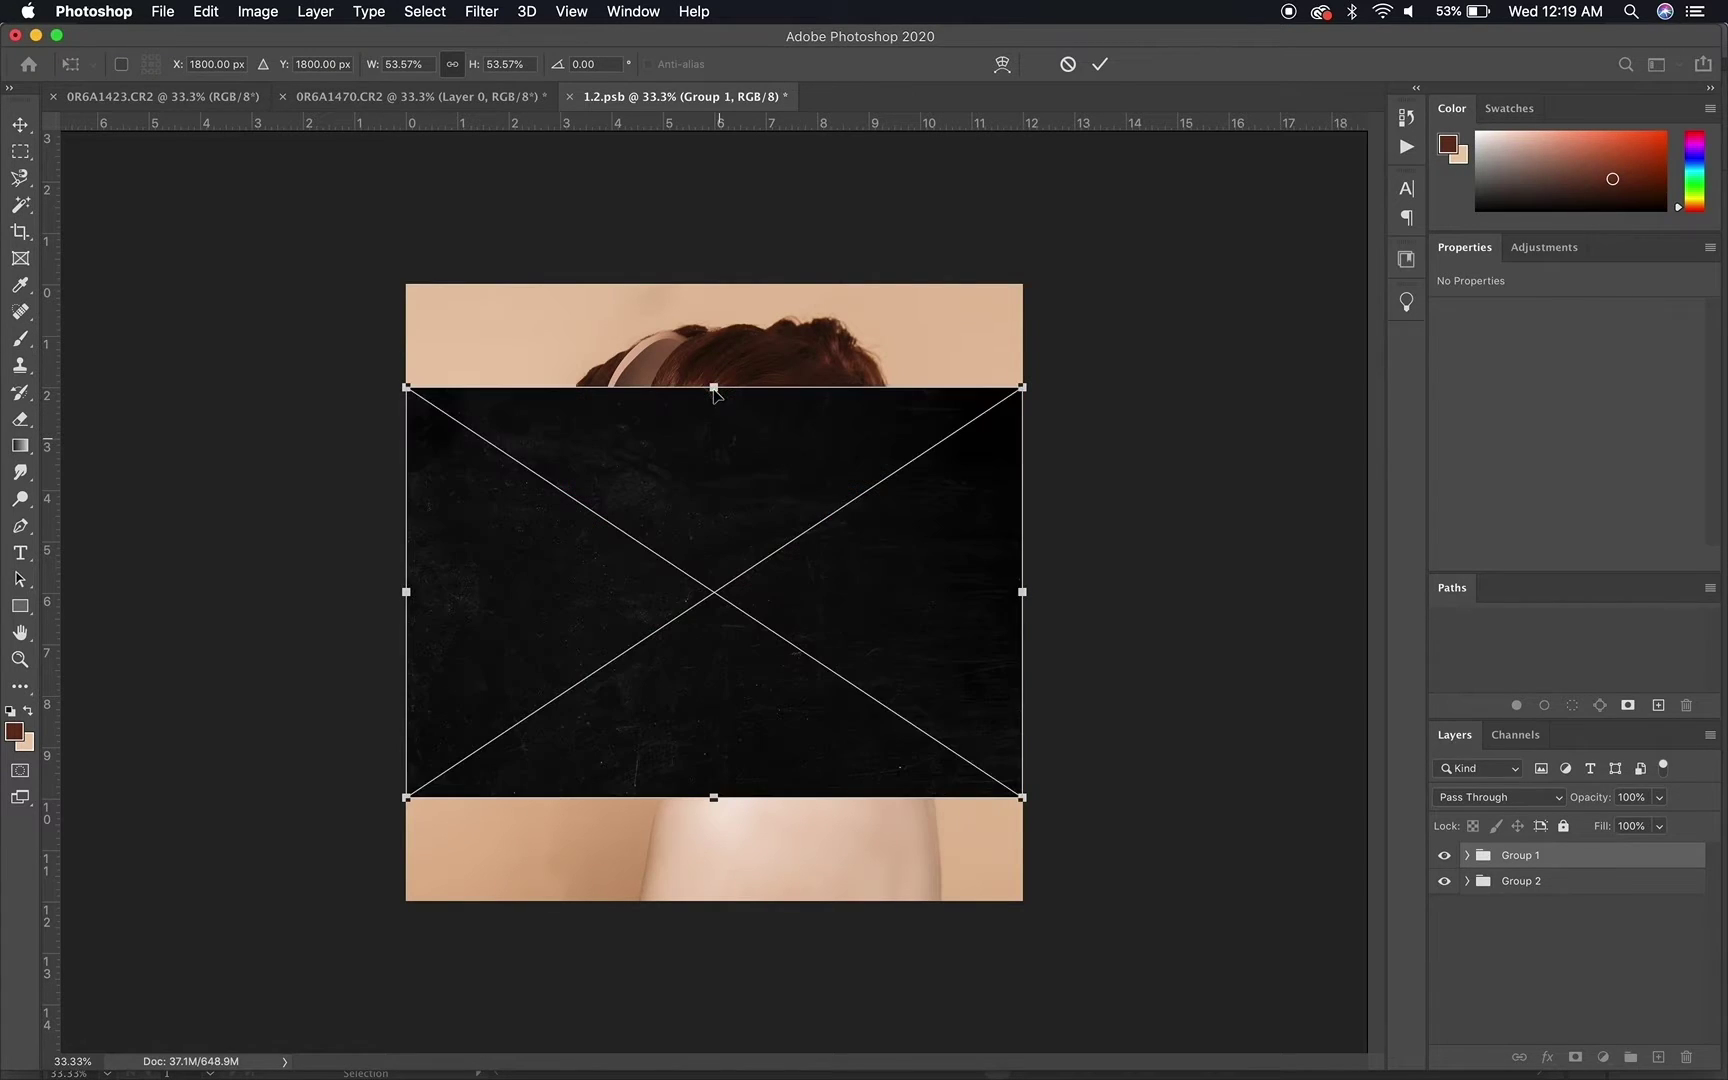
{"action": "left_click_drag", "start_coordinate": [714, 388], "coordinate": [713, 143]}
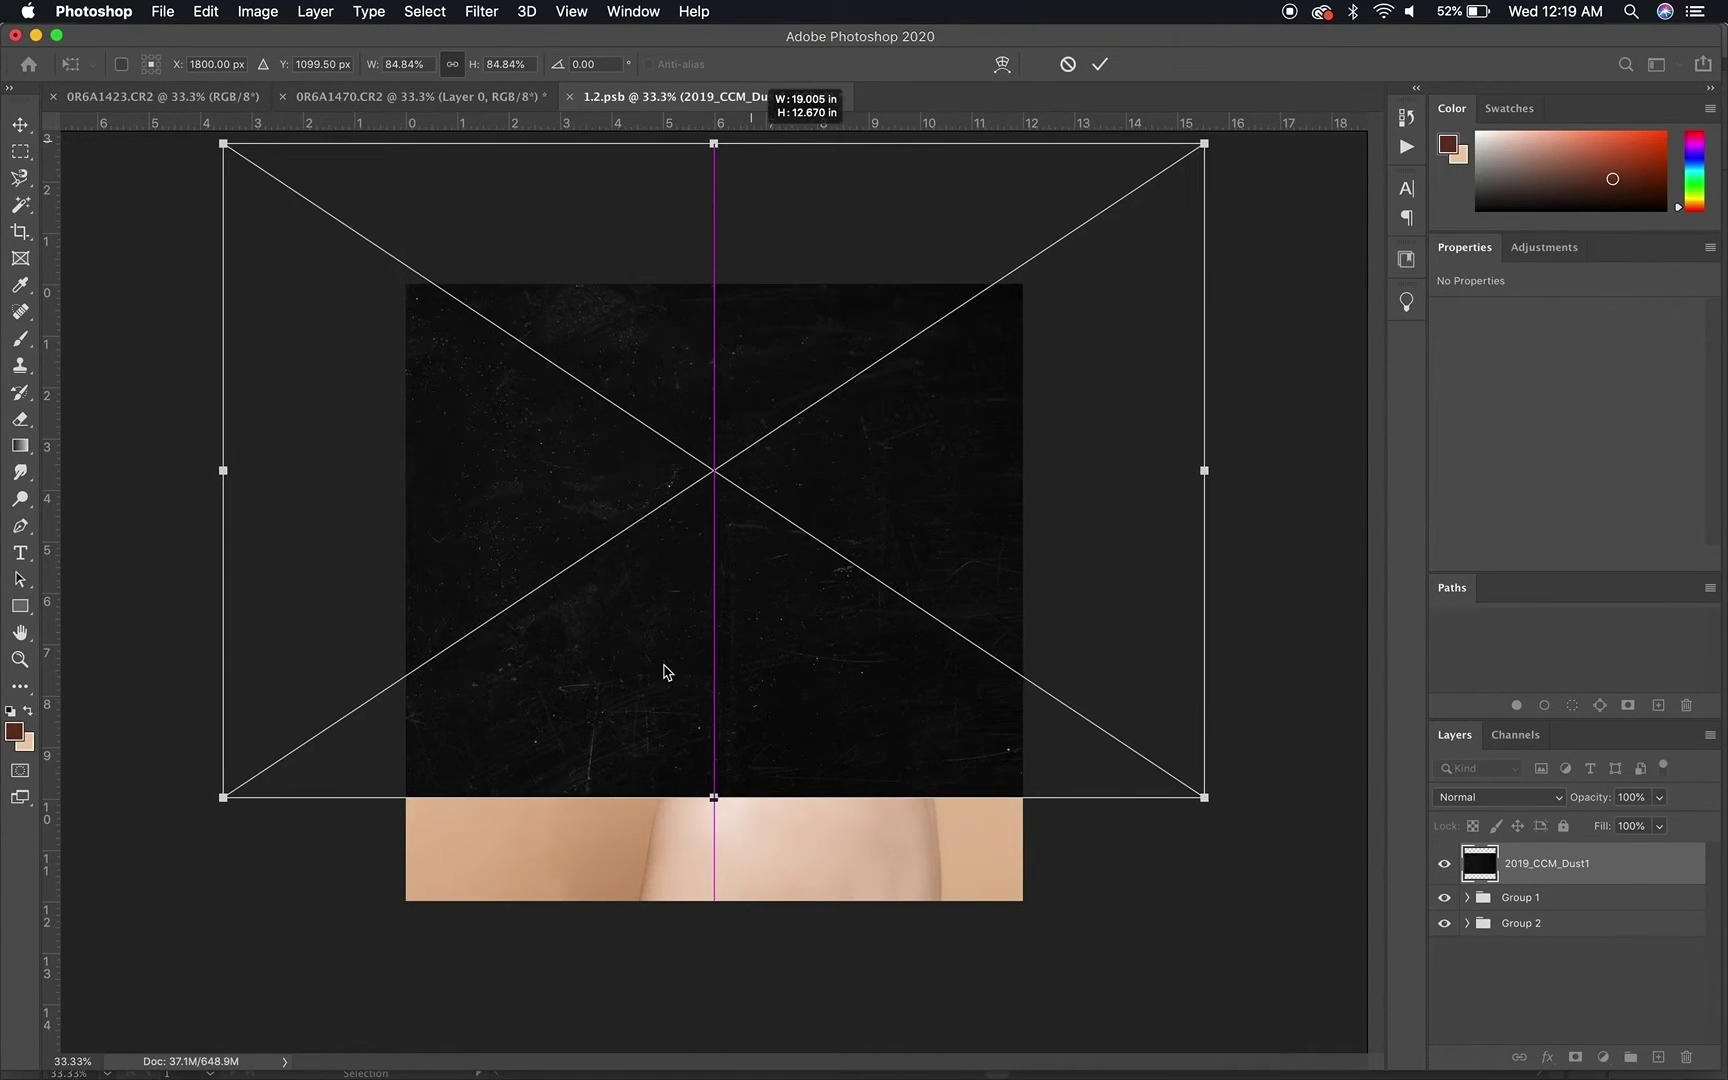
{"action": "left_click_drag", "start_coordinate": [712, 799], "coordinate": [703, 920]}
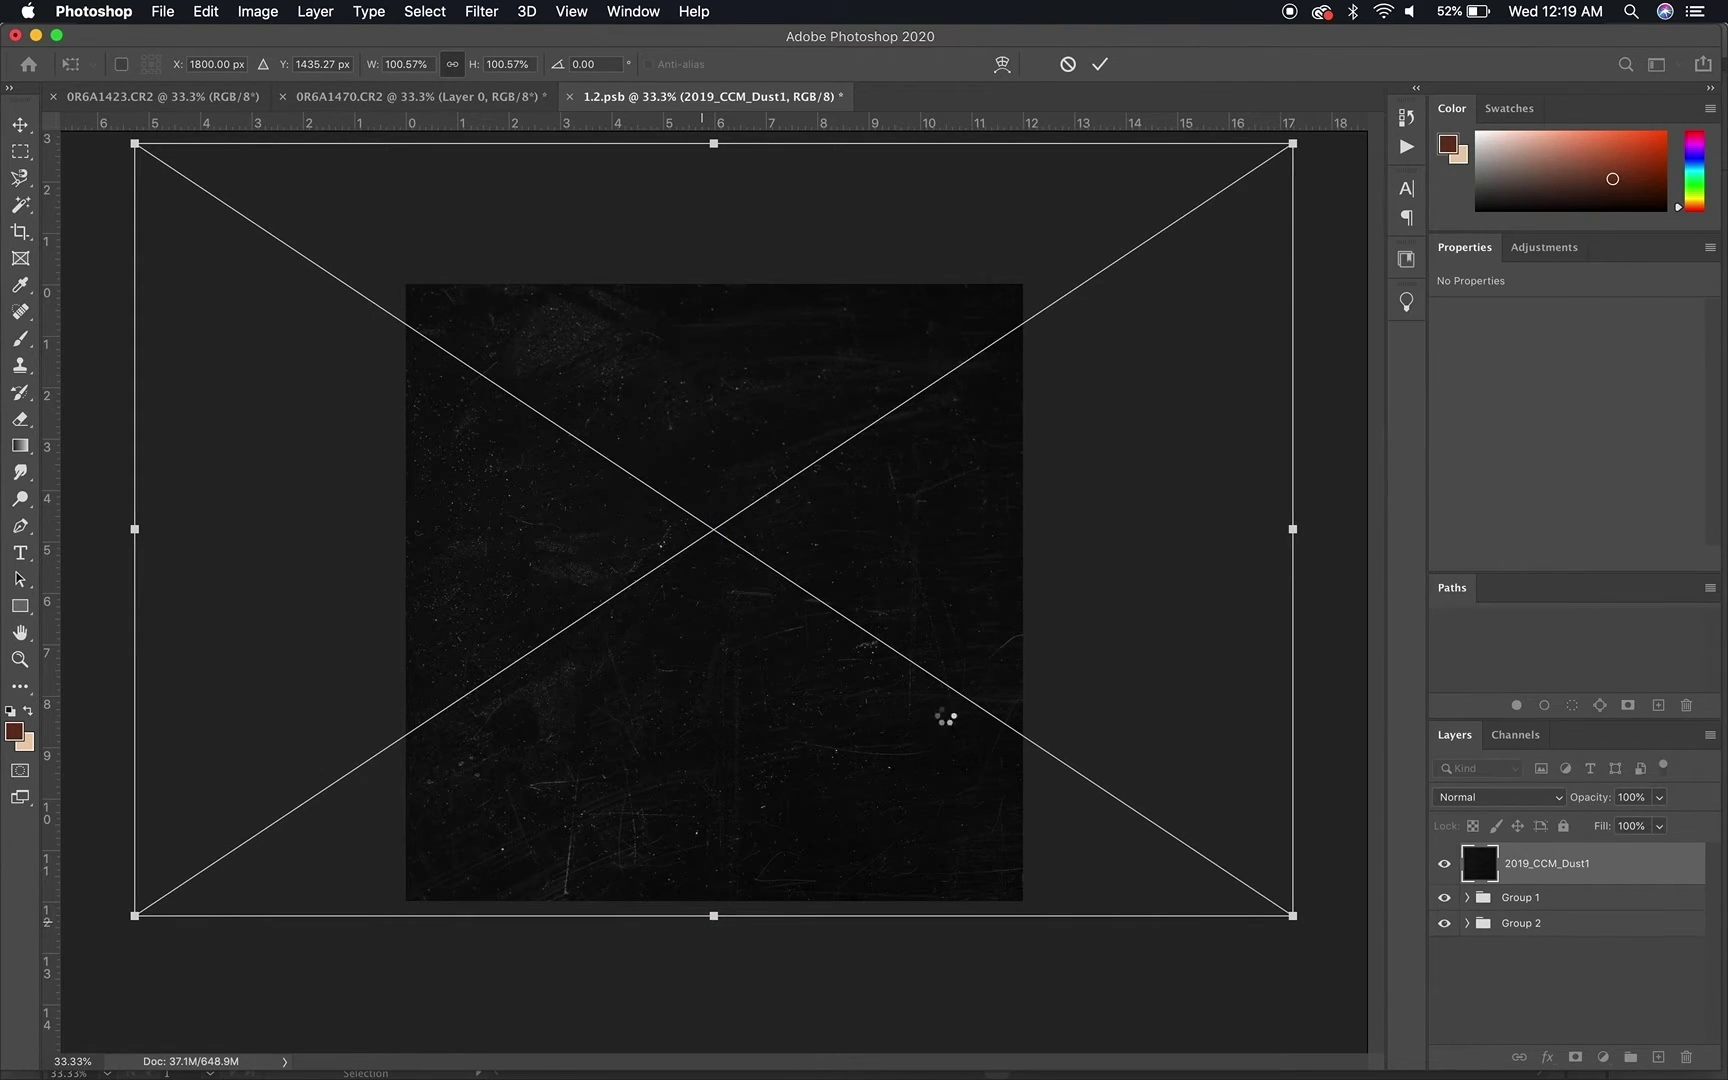
{"action": "key", "text": "Return"}
Rotate the 2019_CCM_Dust1 layer 90° and set its blend mode to Screen
{"action": "key", "text": "super+t"}
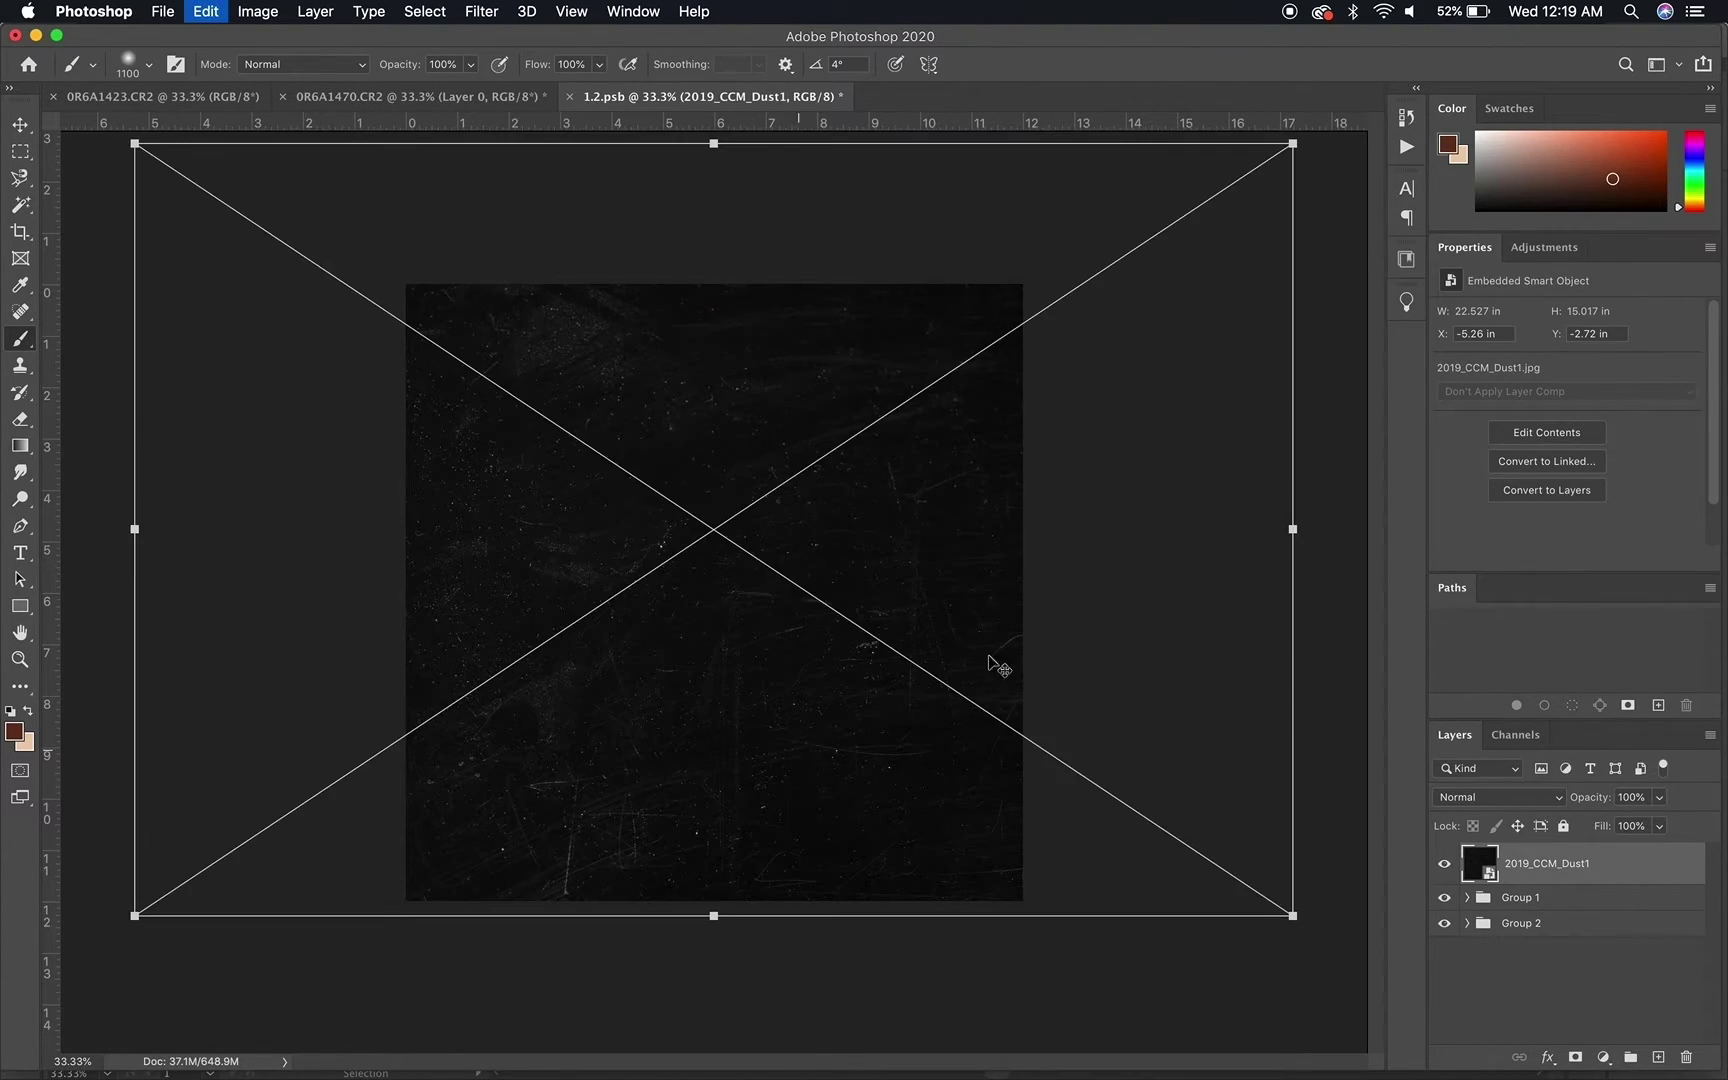
{"action": "left_click_drag", "start_coordinate": [1310, 540], "coordinate": [753, 1005]}
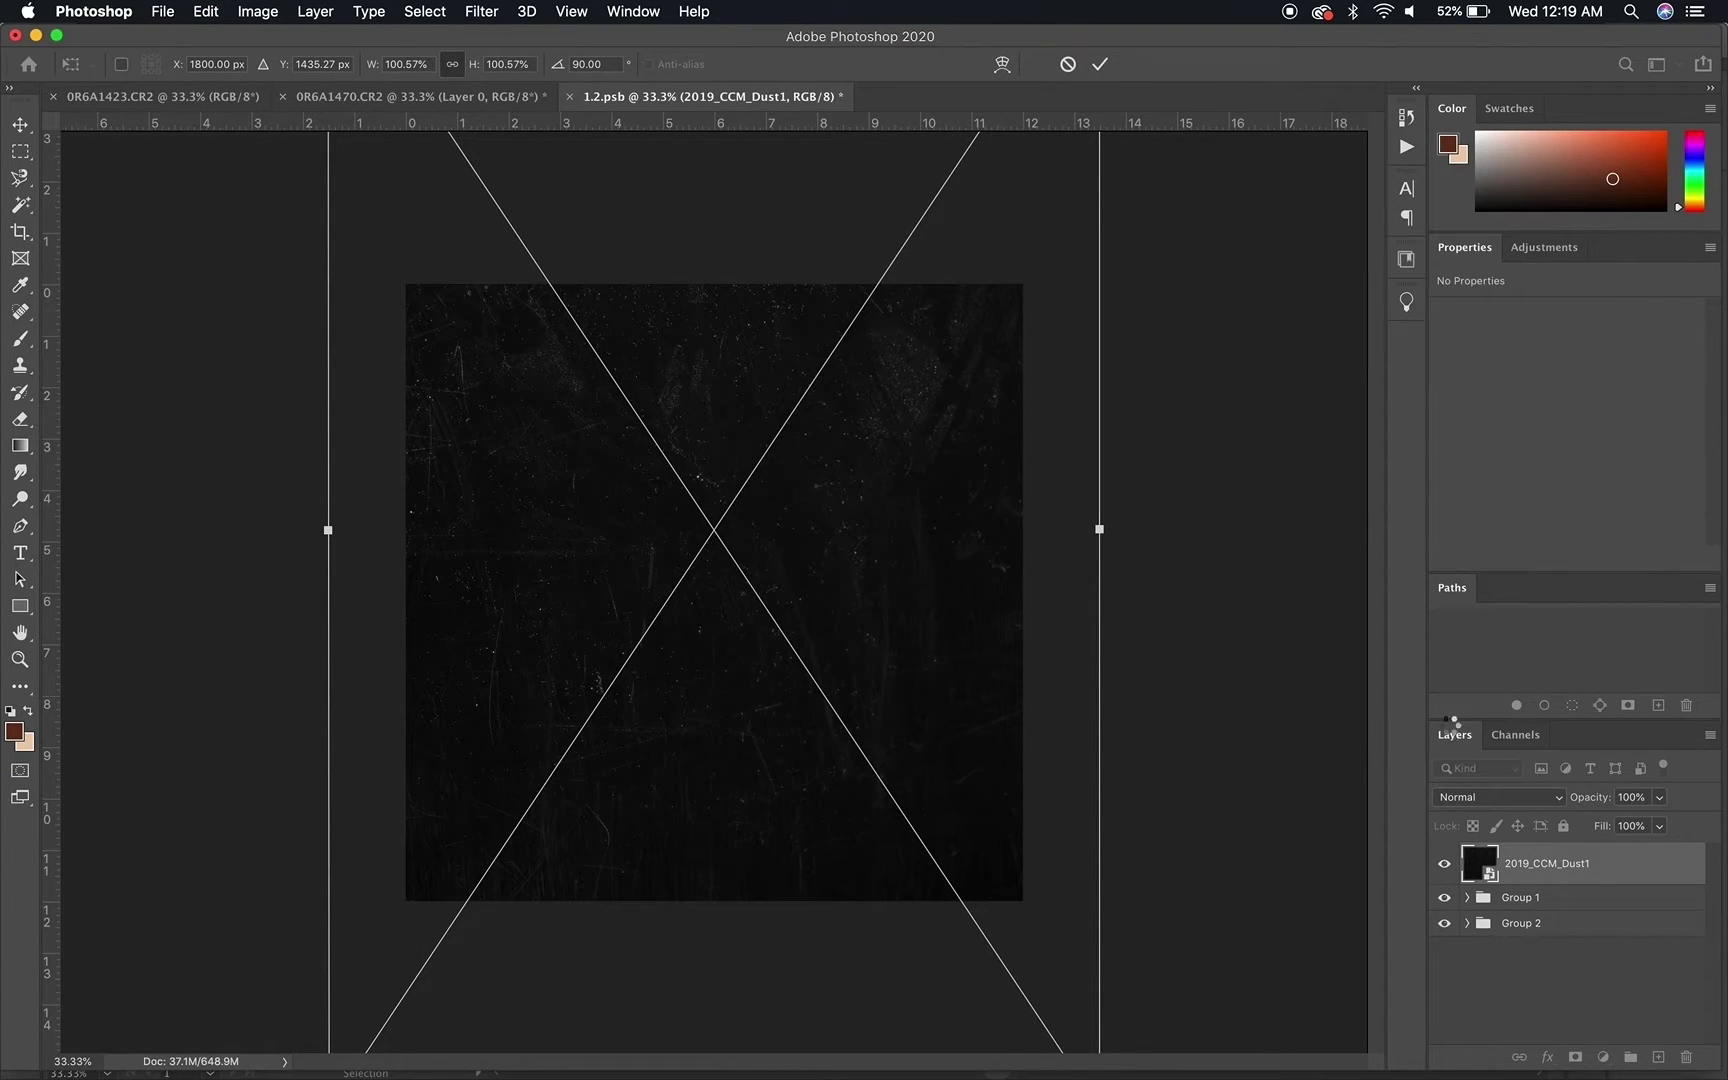
{"action": "key", "text": "Return"}
{"action": "left_click", "coordinate": [1482, 797]}
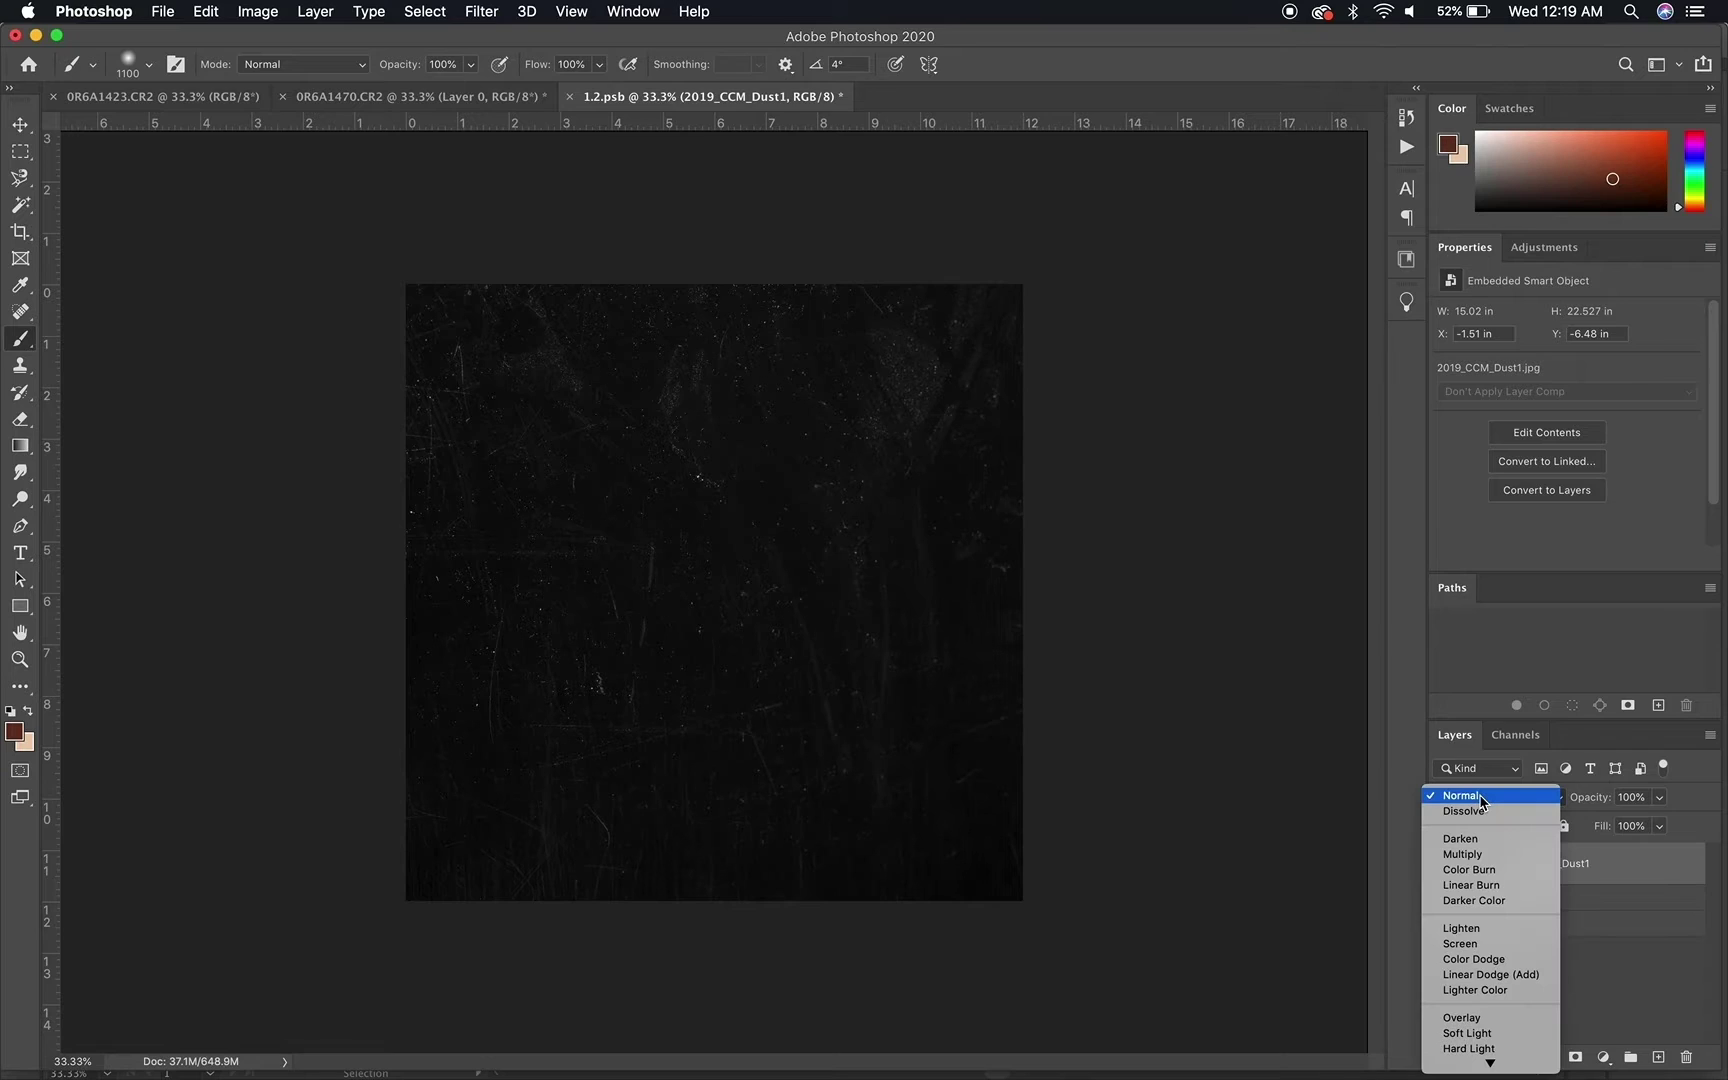
{"action": "left_click", "coordinate": [1474, 944]}
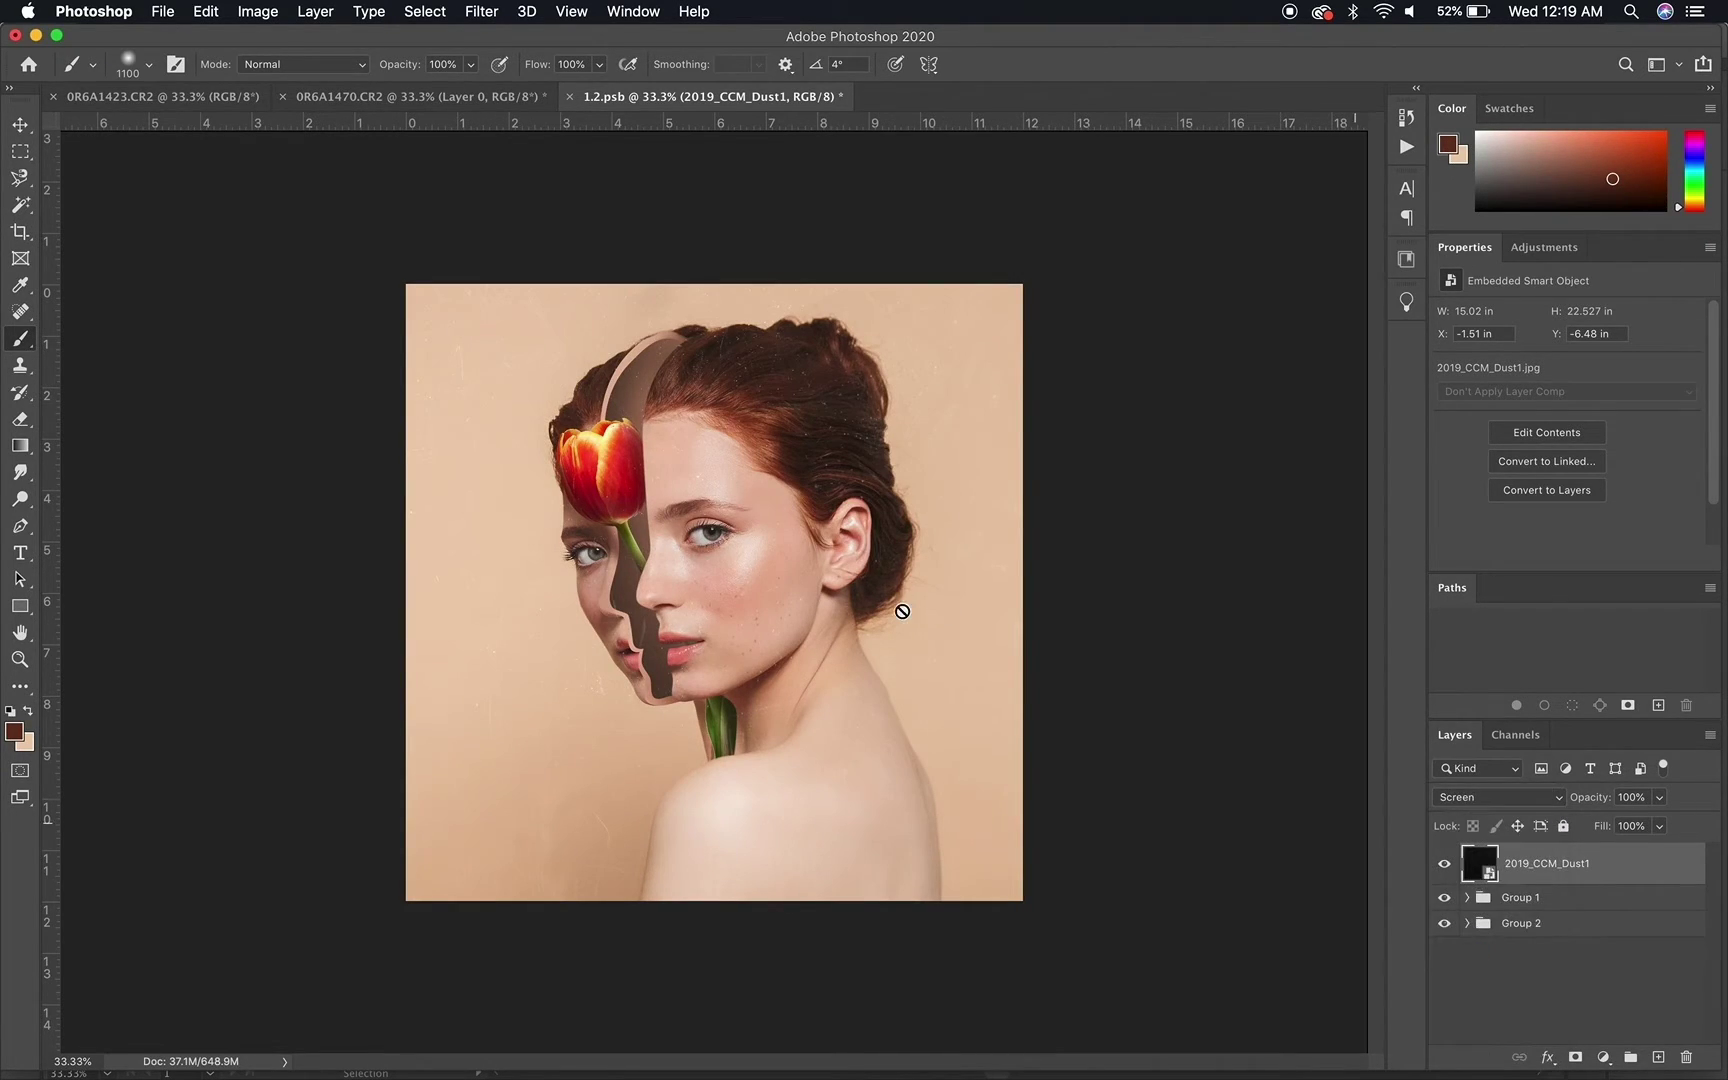
Add a layer mask to 2019_CCM_Dust1 and brush black at 51% opacity over the hair and face
{"action": "key", "text": "super+equal"}
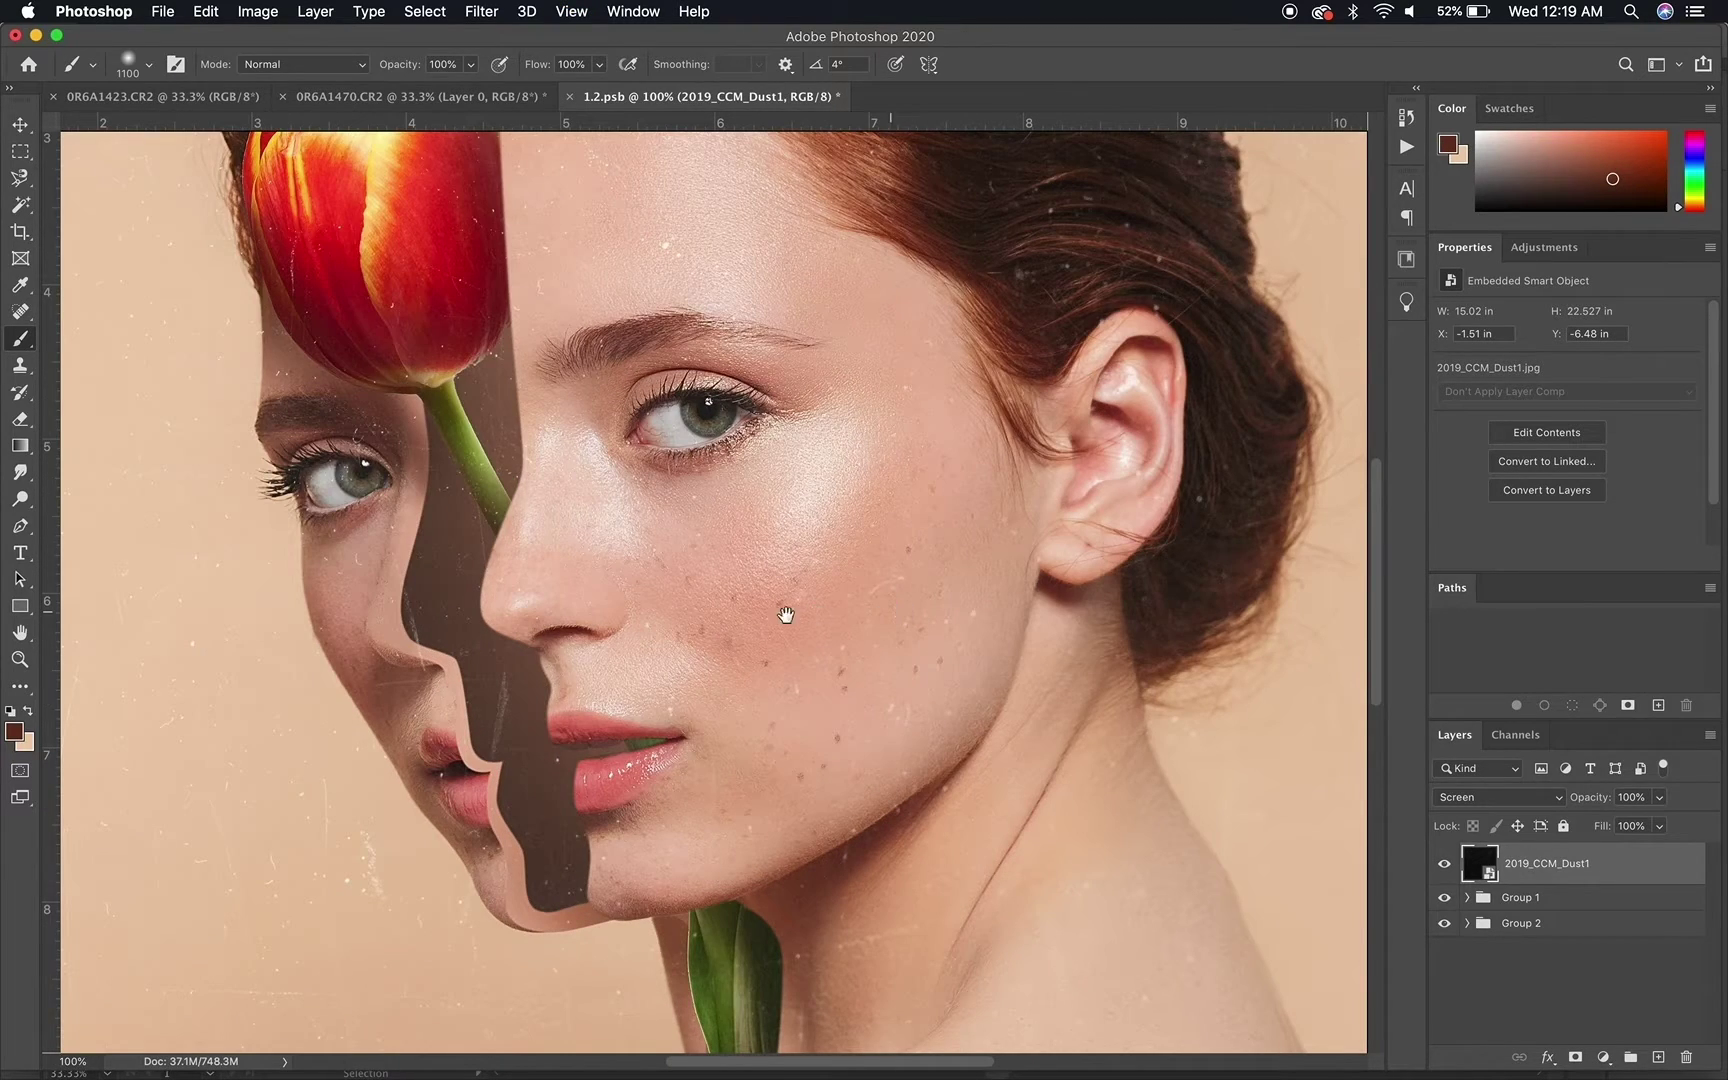
{"action": "key", "text": "super+equal"}
{"action": "left_click_drag", "start_coordinate": [1001, 459], "coordinate": [363, 719]}
{"action": "key", "text": "super+minus"}
{"action": "key", "text": "super+minus"}
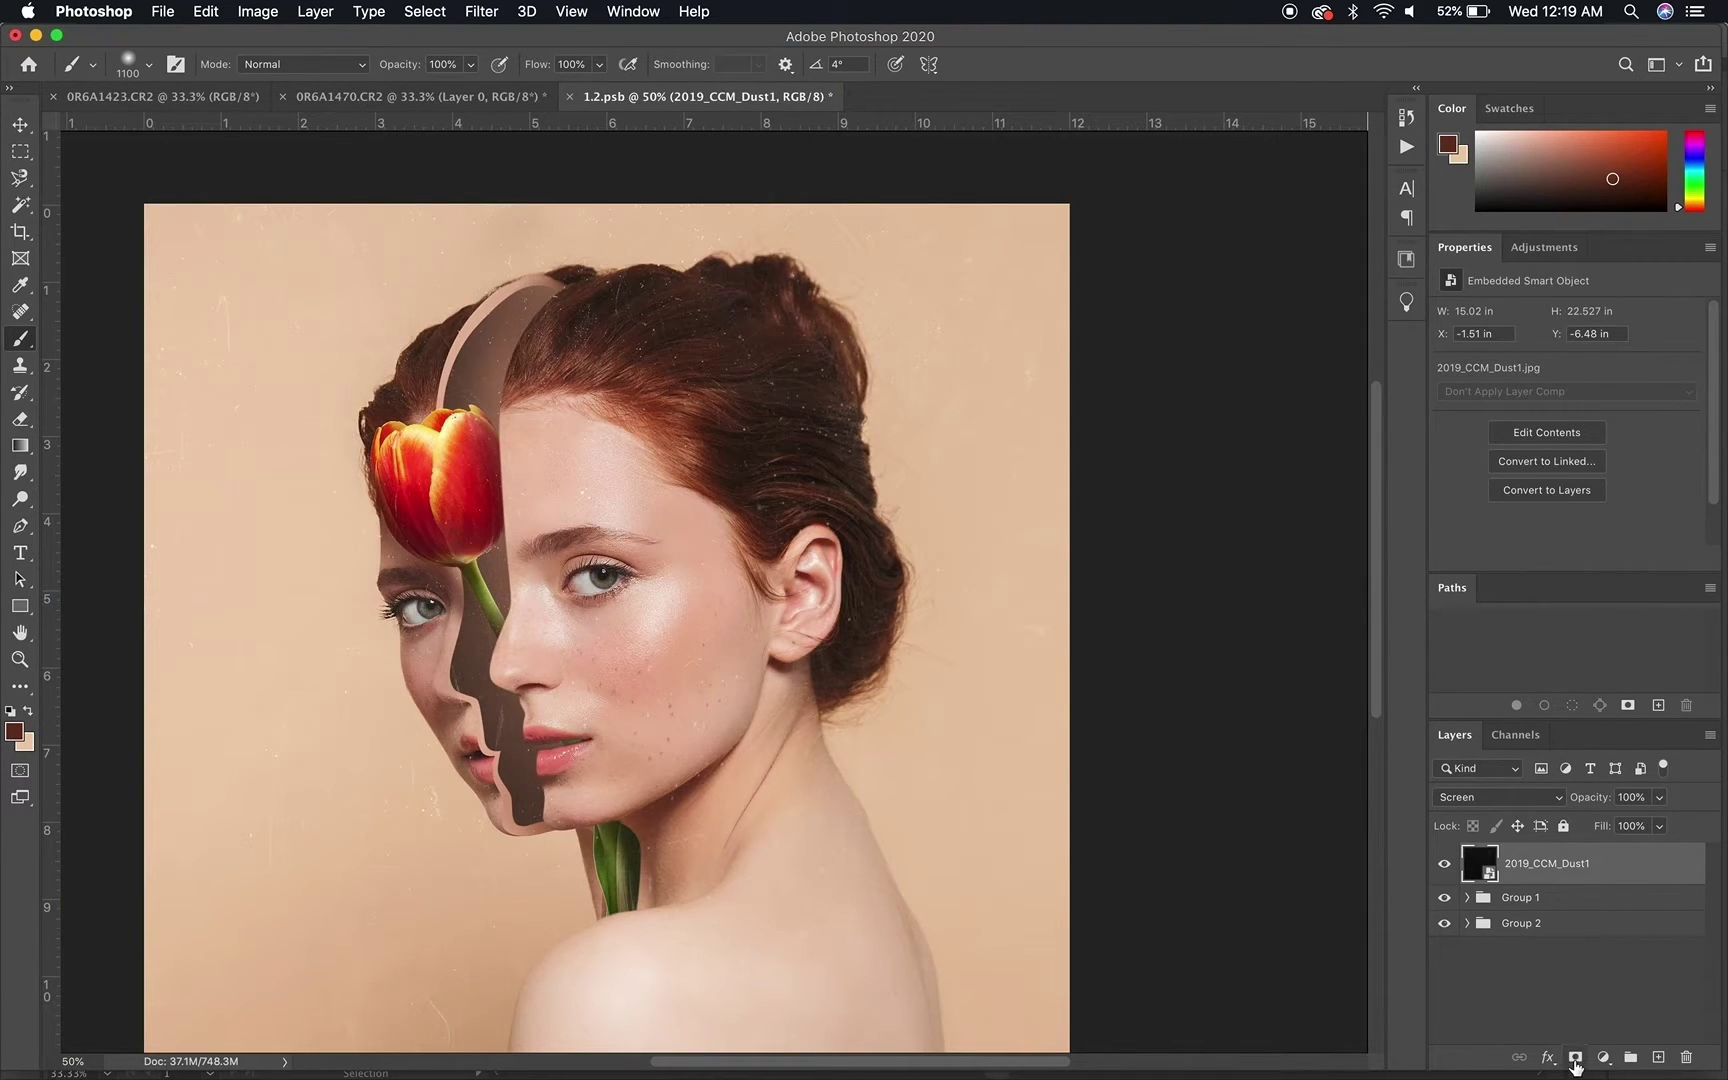
{"action": "left_click", "coordinate": [1575, 1057]}
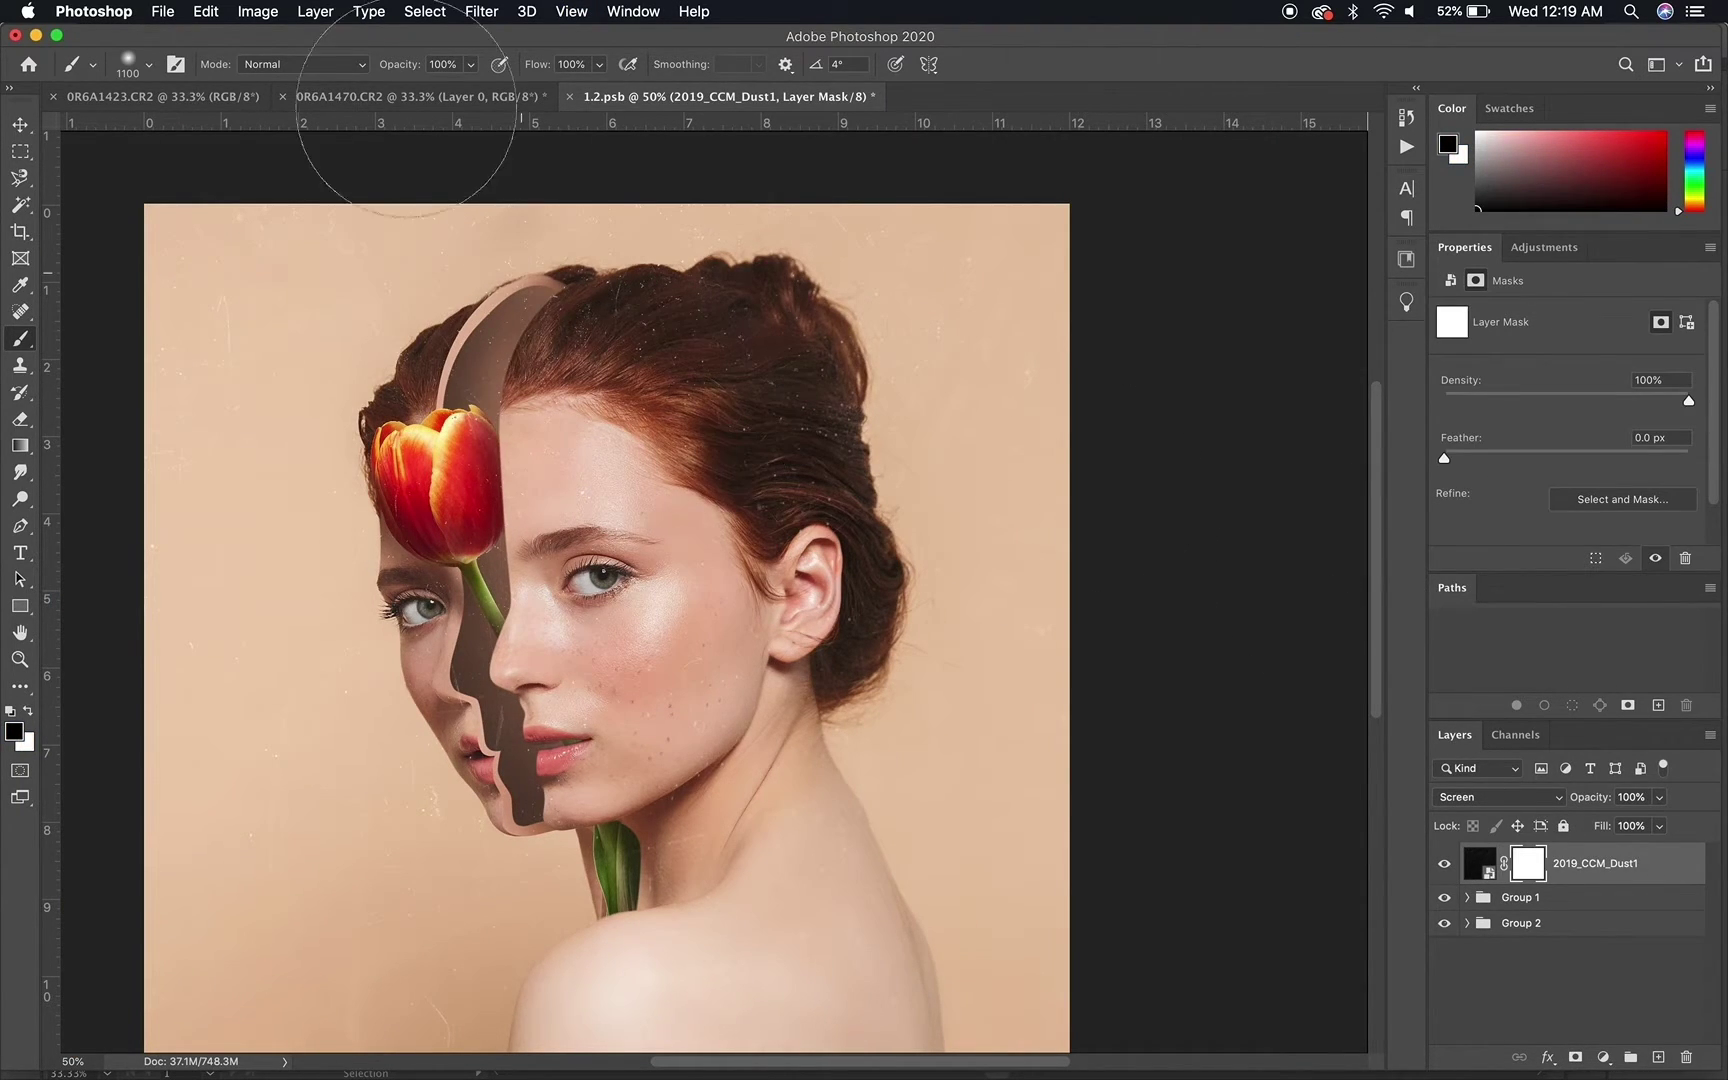
{"action": "left_click", "coordinate": [470, 65]}
{"action": "left_click_drag", "start_coordinate": [470, 88], "coordinate": [421, 88]}
{"action": "left_click", "coordinate": [590, 397]}
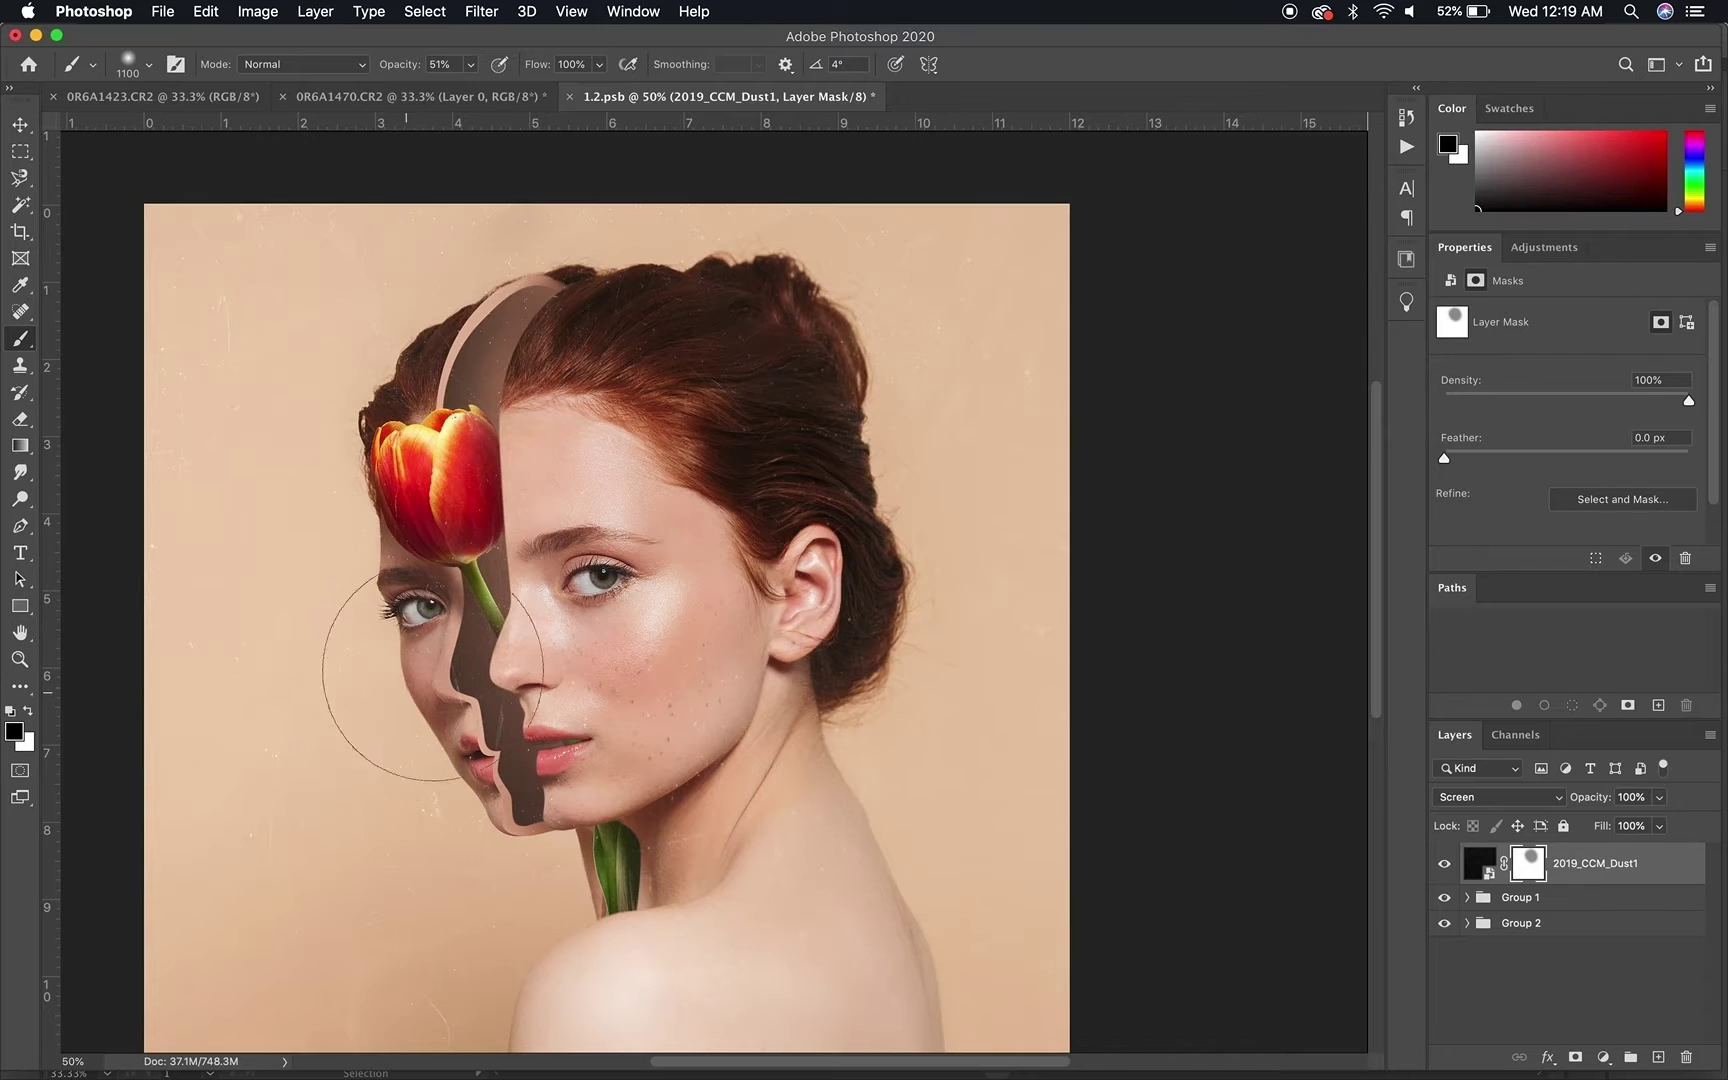
{"action": "left_click", "coordinate": [630, 720]}
Hide the masked dust layer and place 2019_CCM_Dust1.jpg from the Grunge folder again, scaled to about 102% to cover the canvas
{"action": "left_click", "coordinate": [1443, 864]}
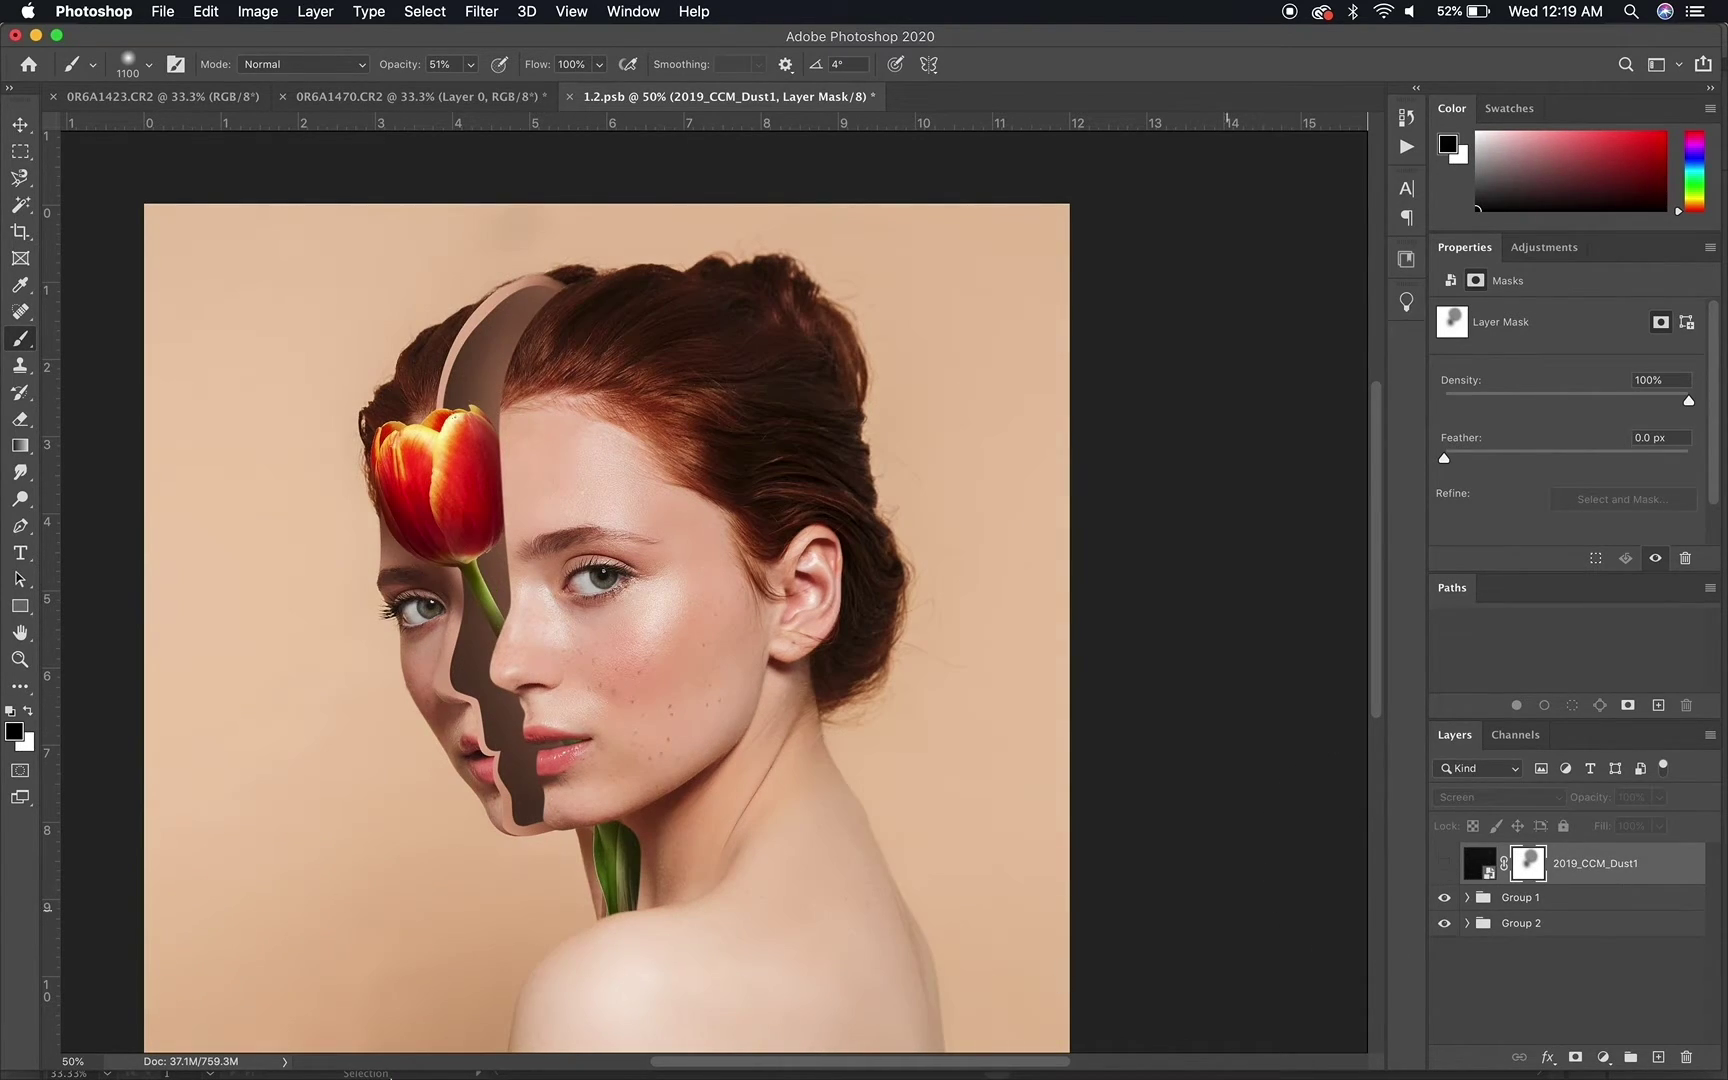
{"action": "left_click", "coordinate": [392, 1057]}
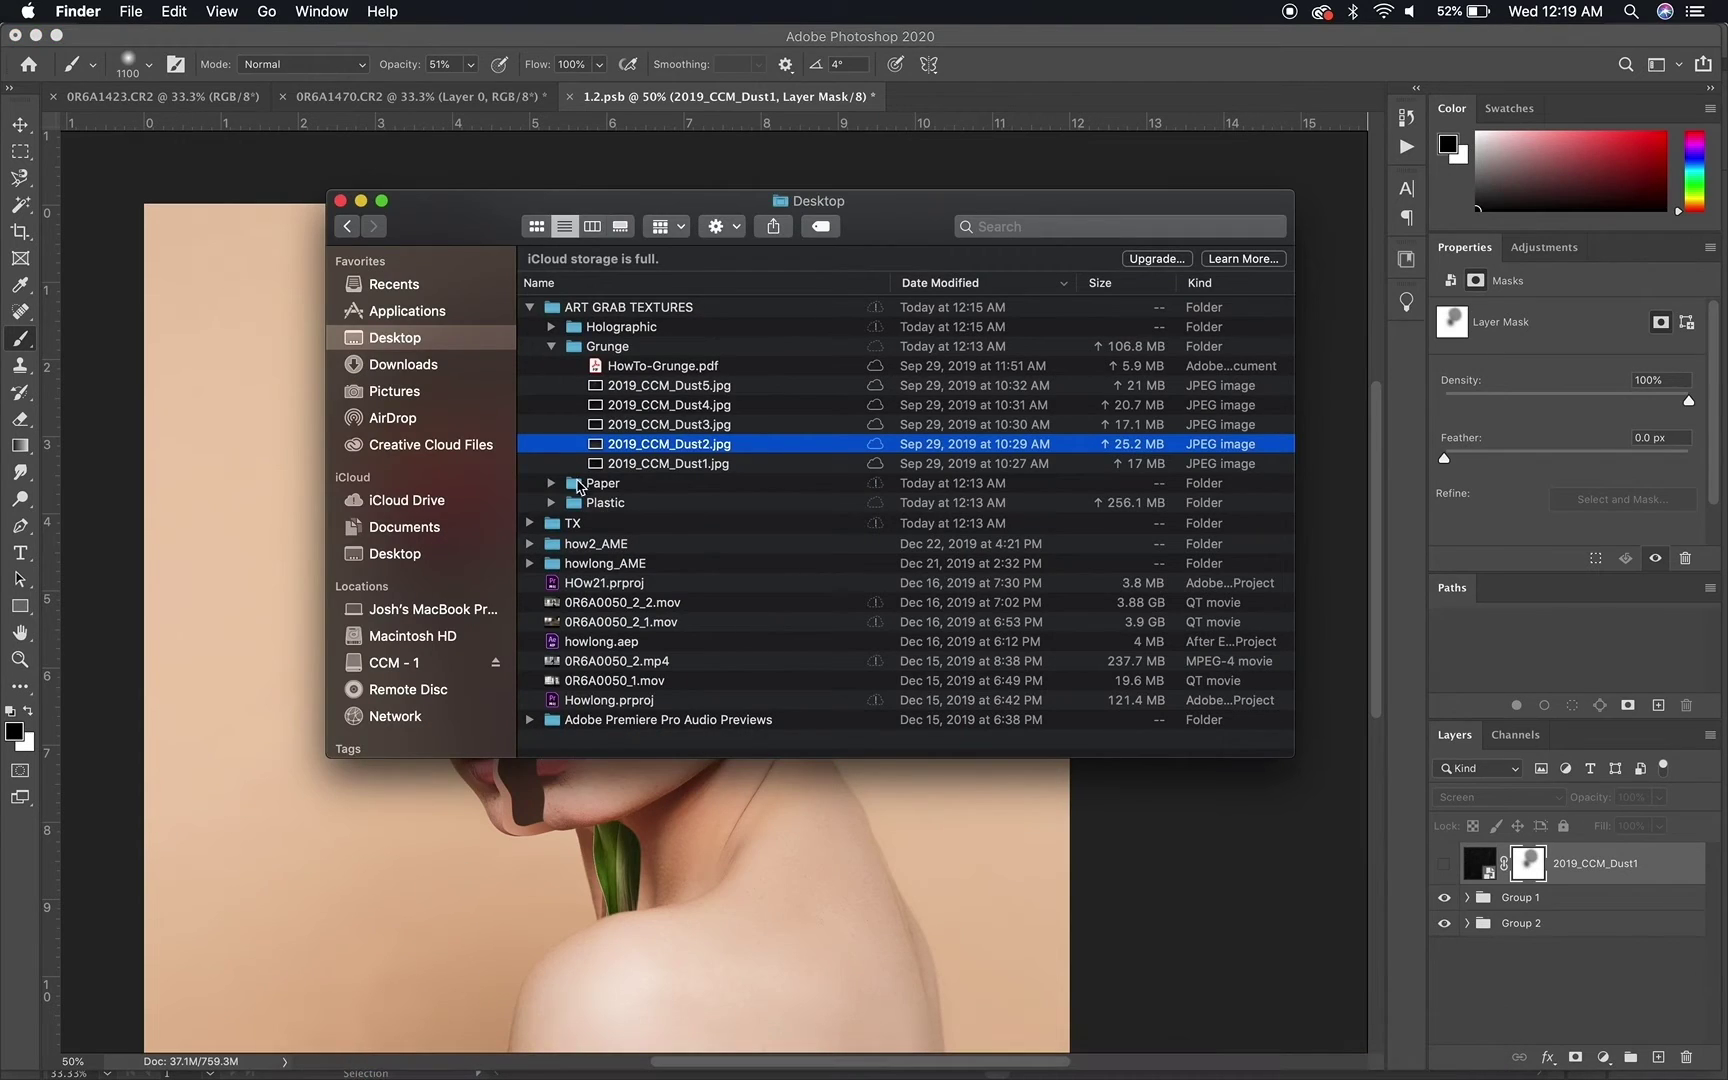
{"action": "key", "text": "Down"}
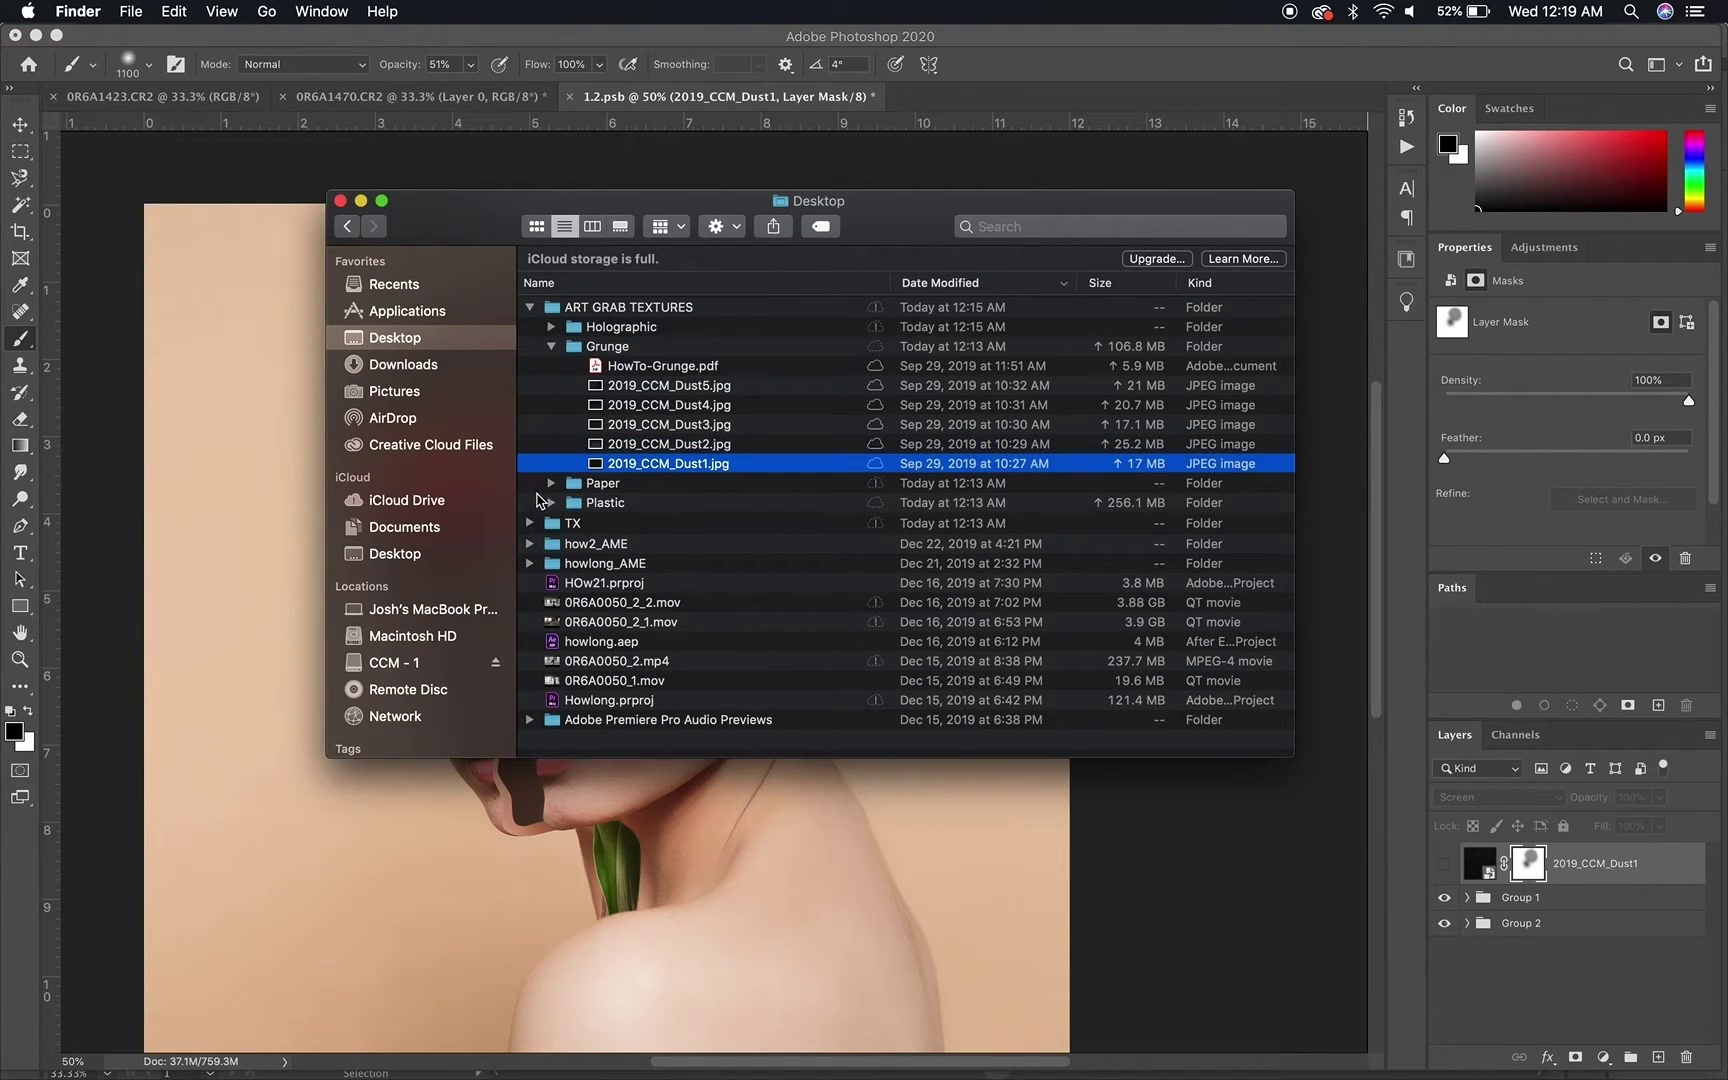
{"action": "left_click_drag", "start_coordinate": [656, 461], "coordinate": [580, 897]}
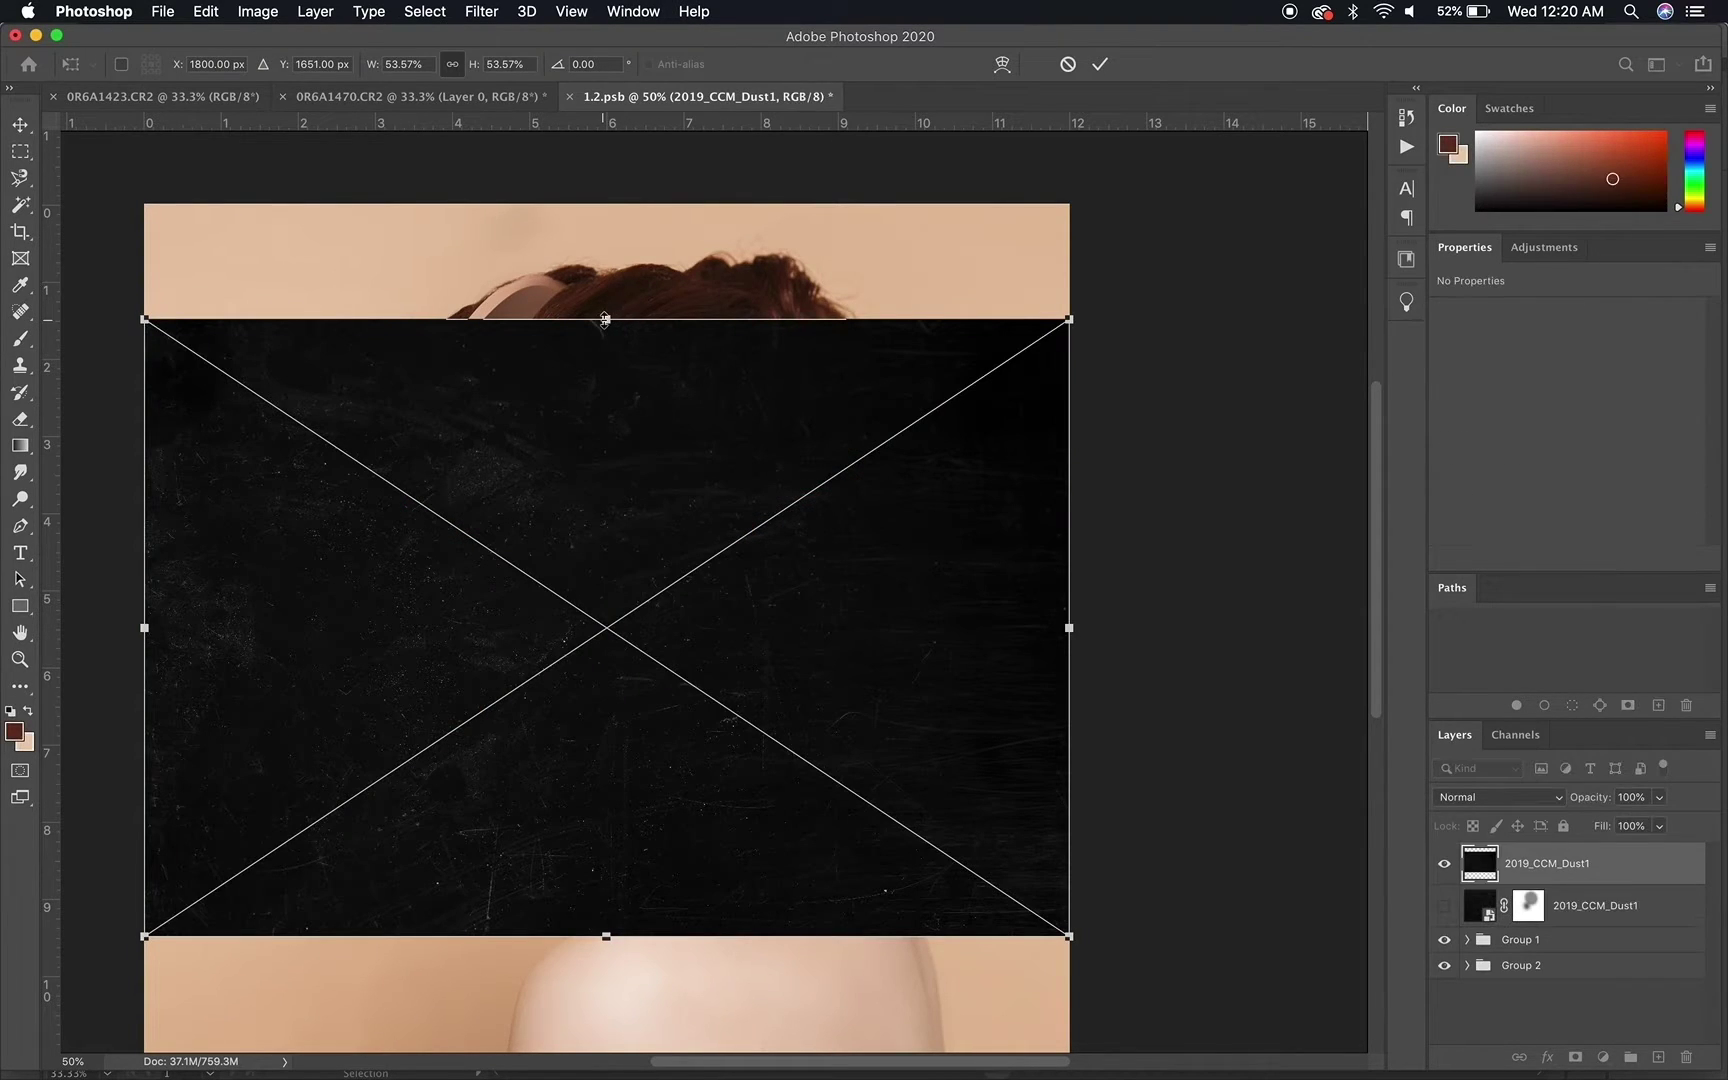
{"action": "left_click_drag", "start_coordinate": [606, 316], "coordinate": [625, 70]}
{"action": "key", "text": "super+minus"}
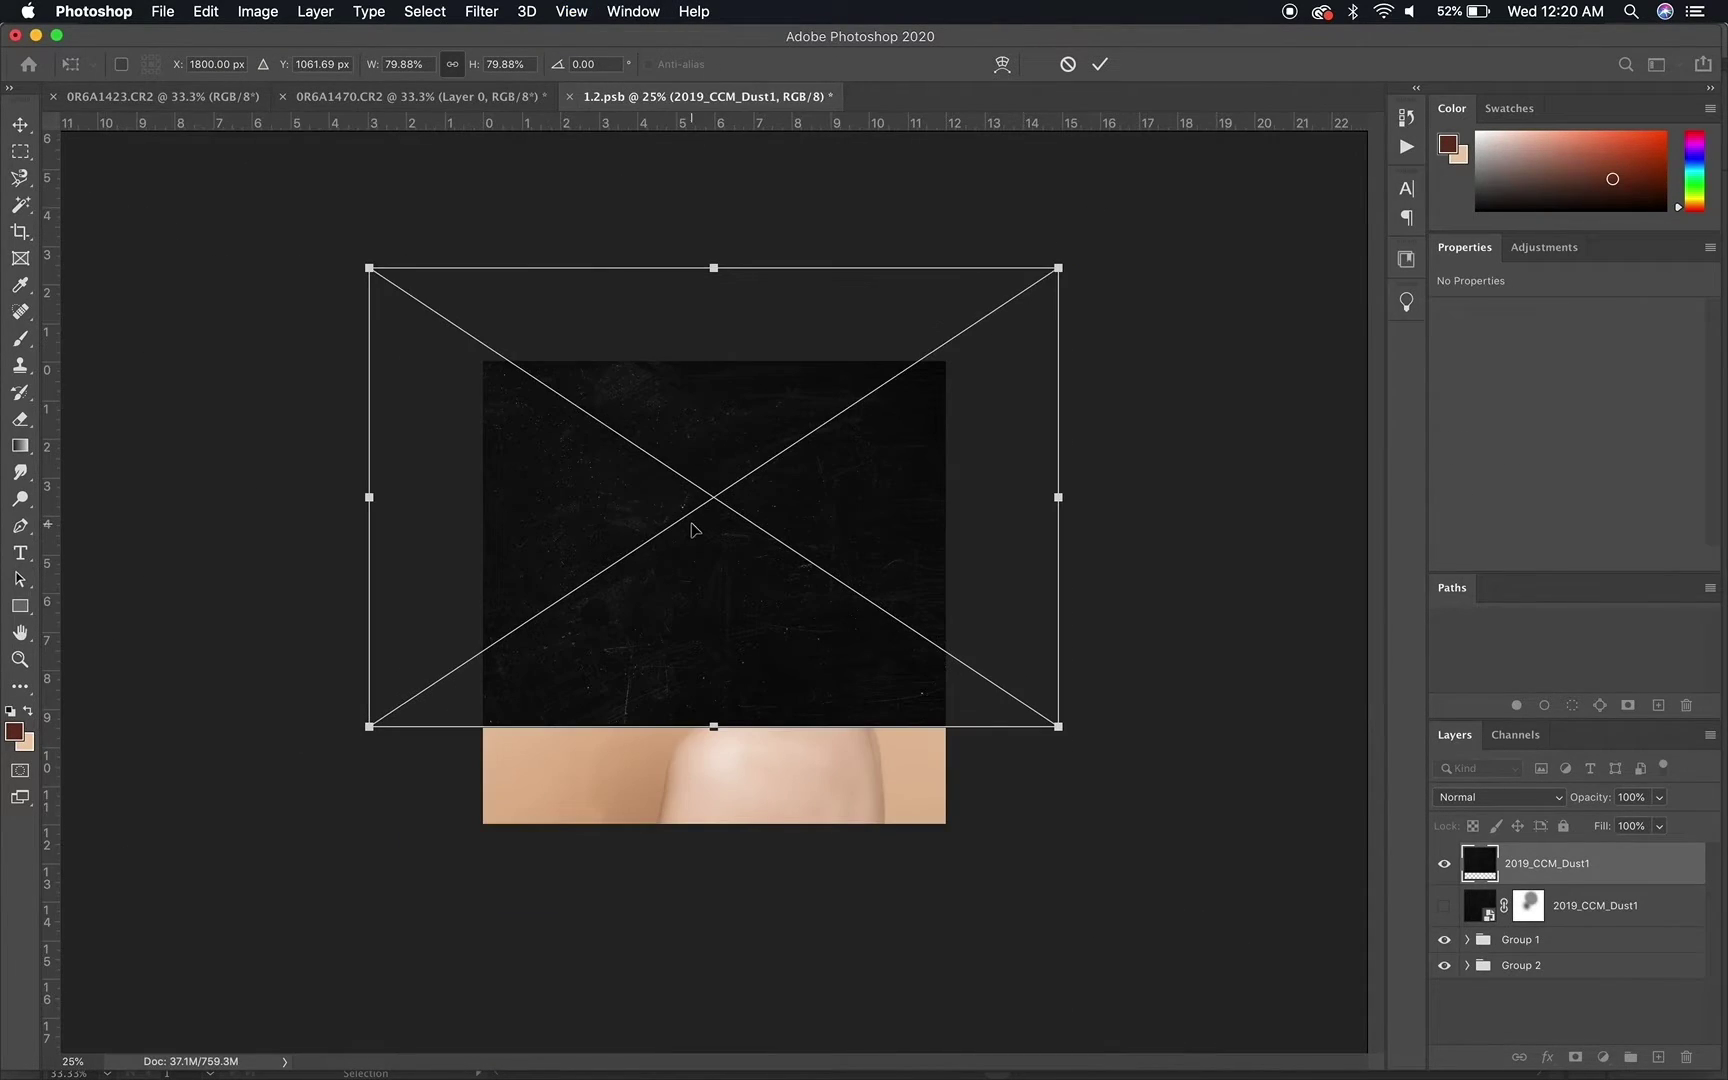
{"action": "left_click_drag", "start_coordinate": [712, 726], "coordinate": [707, 853]}
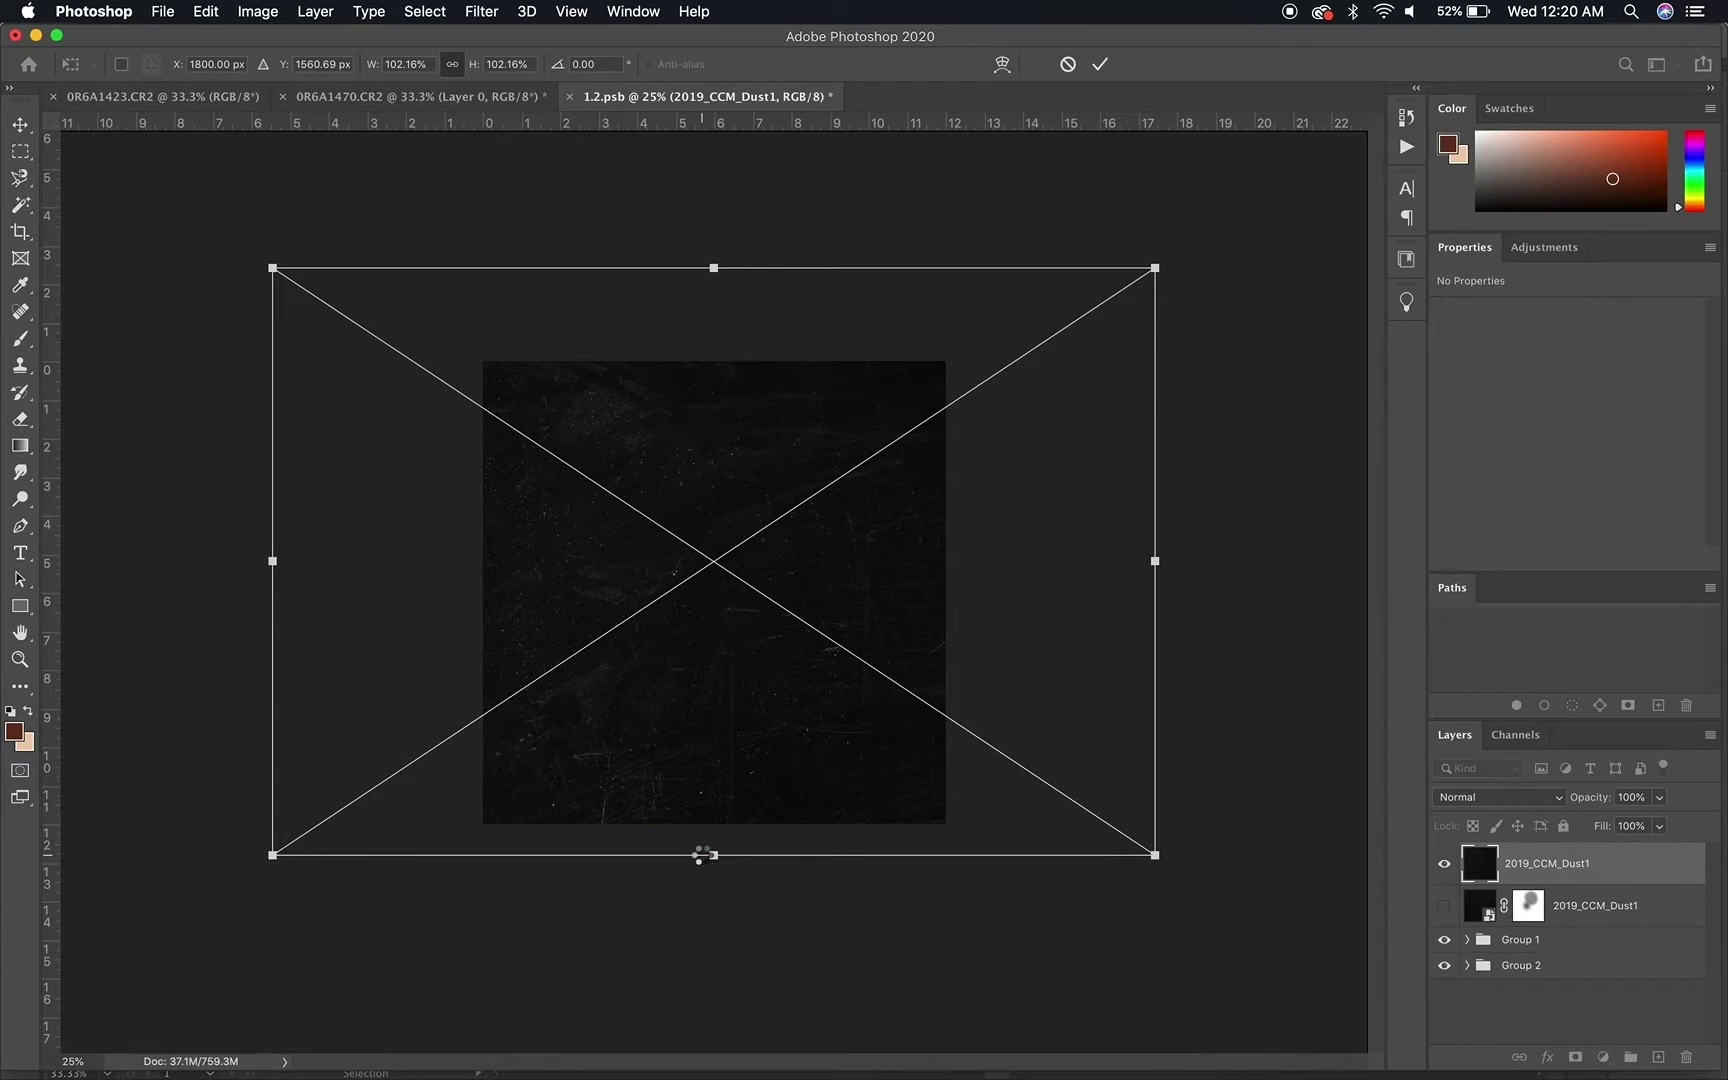
Set the blend mode of the newly placed 2019_CCM_Dust1 layer to Color Dodge
{"action": "left_click", "coordinate": [1516, 800]}
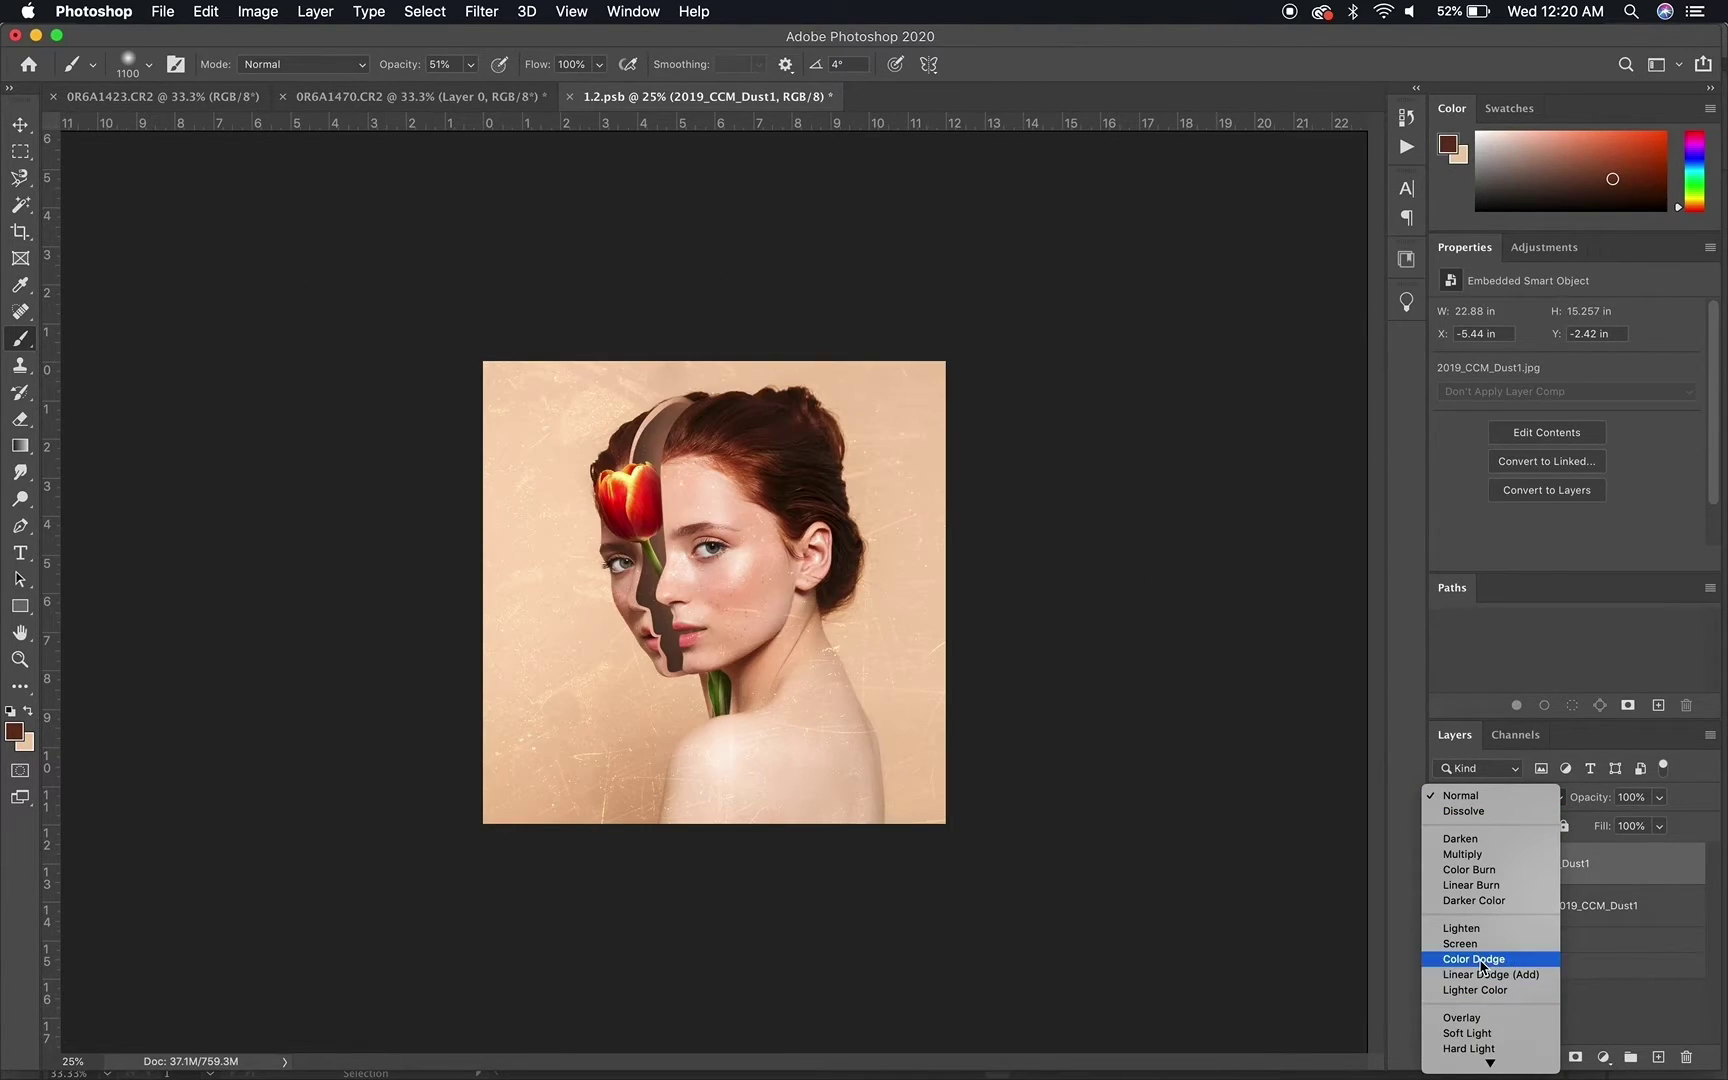
{"action": "left_click", "coordinate": [1478, 959]}
{"action": "key", "text": "super+equal"}
{"action": "key", "text": "super+equal"}
Toggle both 2019_CCM_Dust1 layers to compare them, leaving the masked one shown and the Color Dodge one hidden
{"action": "left_click", "coordinate": [1443, 905]}
{"action": "left_click", "coordinate": [1444, 862]}
{"action": "left_click", "coordinate": [1444, 862]}
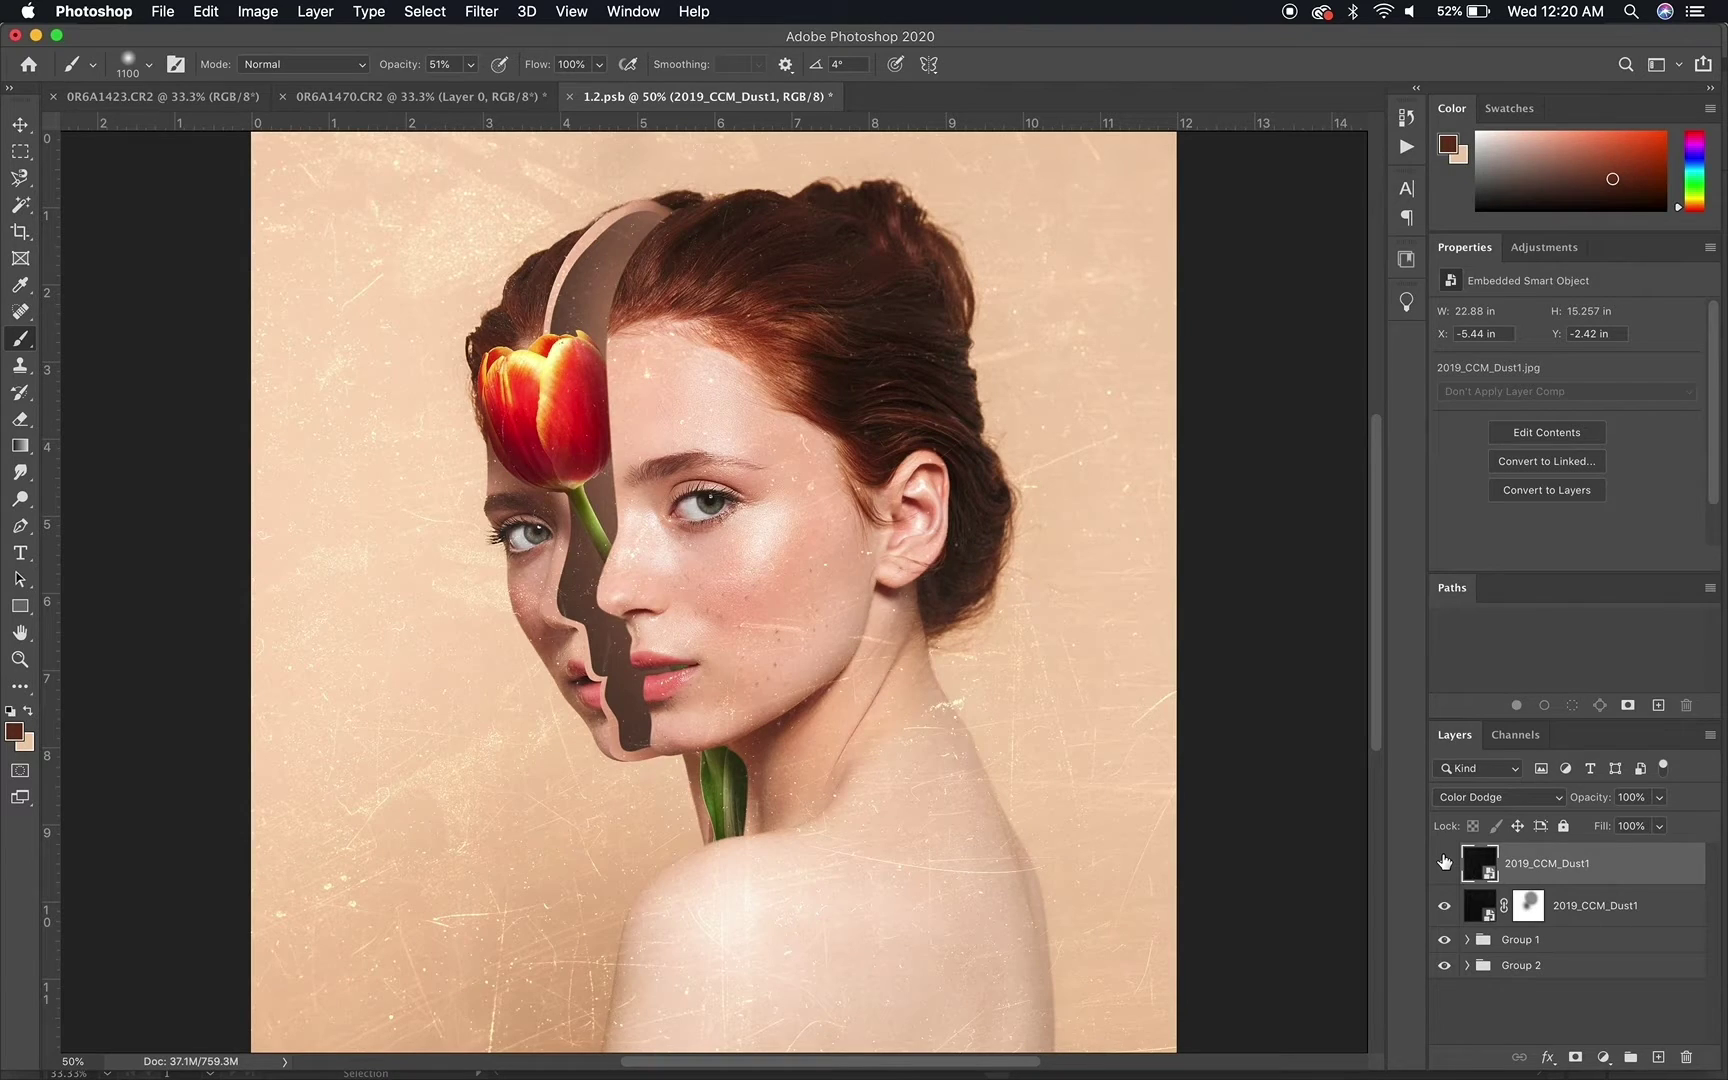
{"action": "left_click", "coordinate": [1444, 862]}
{"action": "left_click", "coordinate": [1444, 862]}
{"action": "left_click", "coordinate": [1444, 862]}
{"action": "left_click", "coordinate": [1443, 907]}
{"action": "left_click", "coordinate": [1443, 907]}
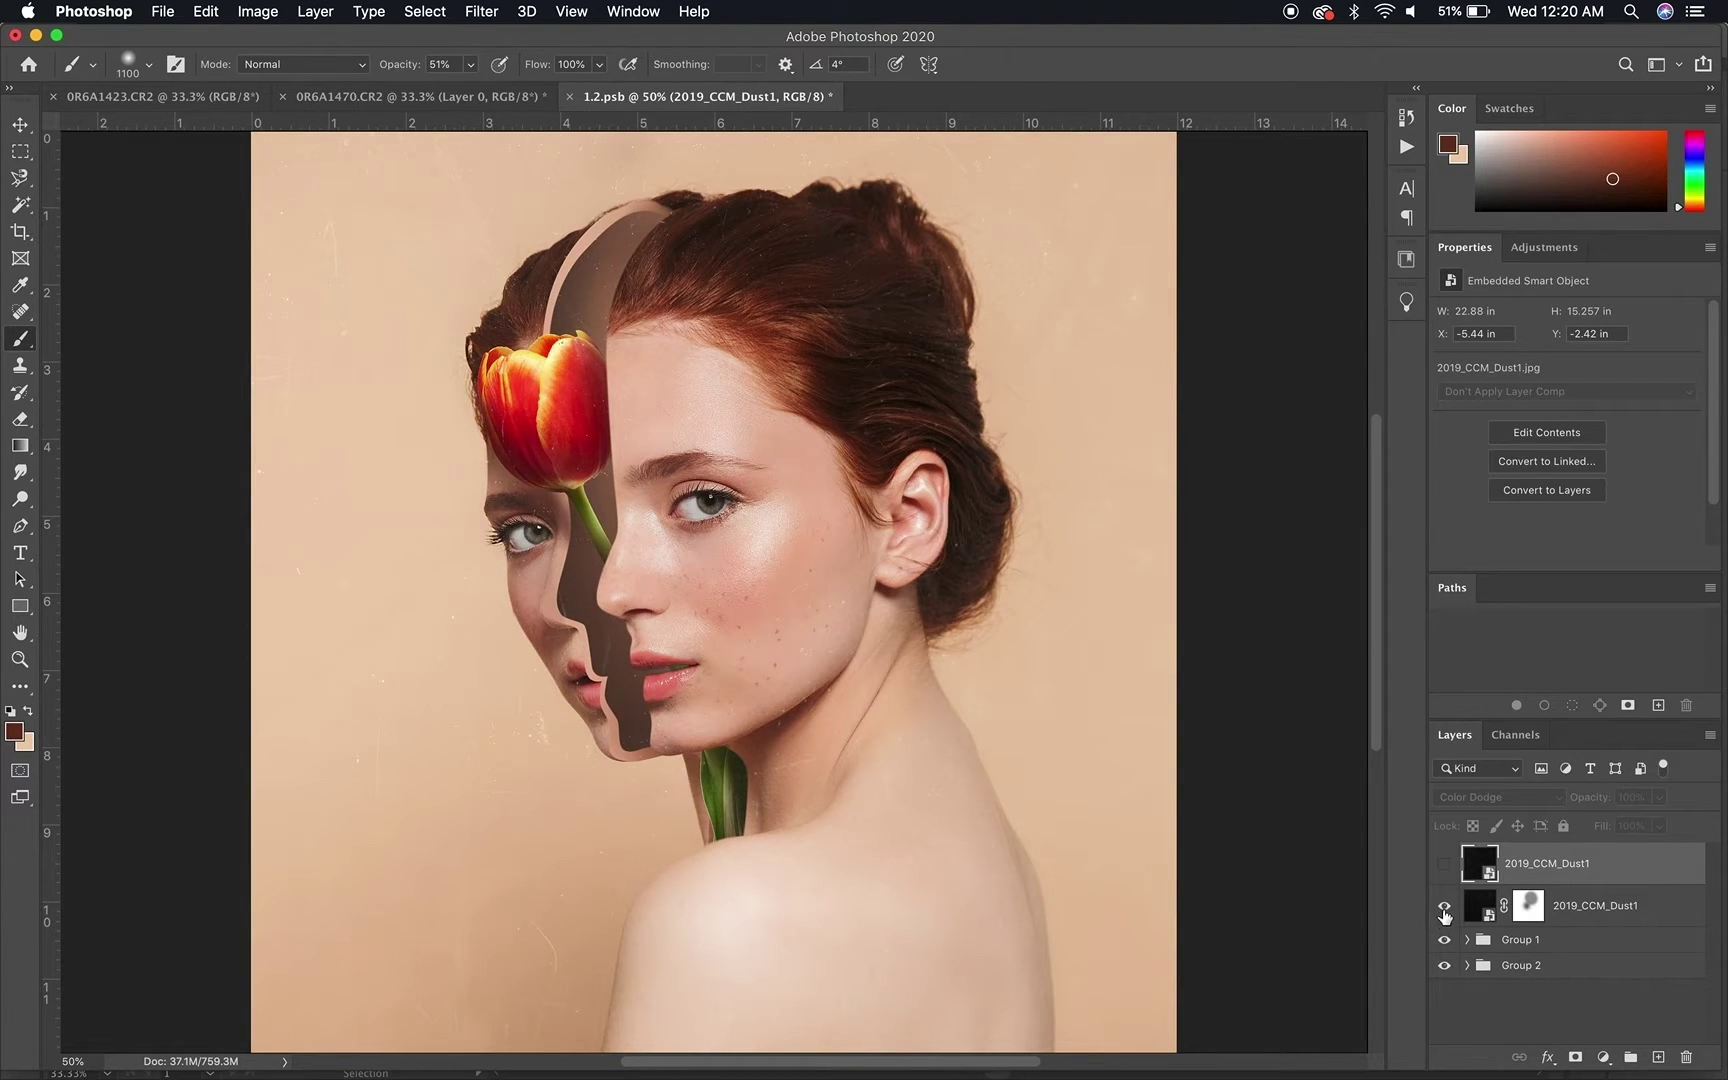
Collapse the Grunge folder and expand the Paper folder in Finder, and hide the masked 2019_CCM_Dust1 layer in Photoshop
{"action": "mouse_move", "coordinate": [494, 1015]}
{"action": "left_click", "coordinate": [378, 1045]}
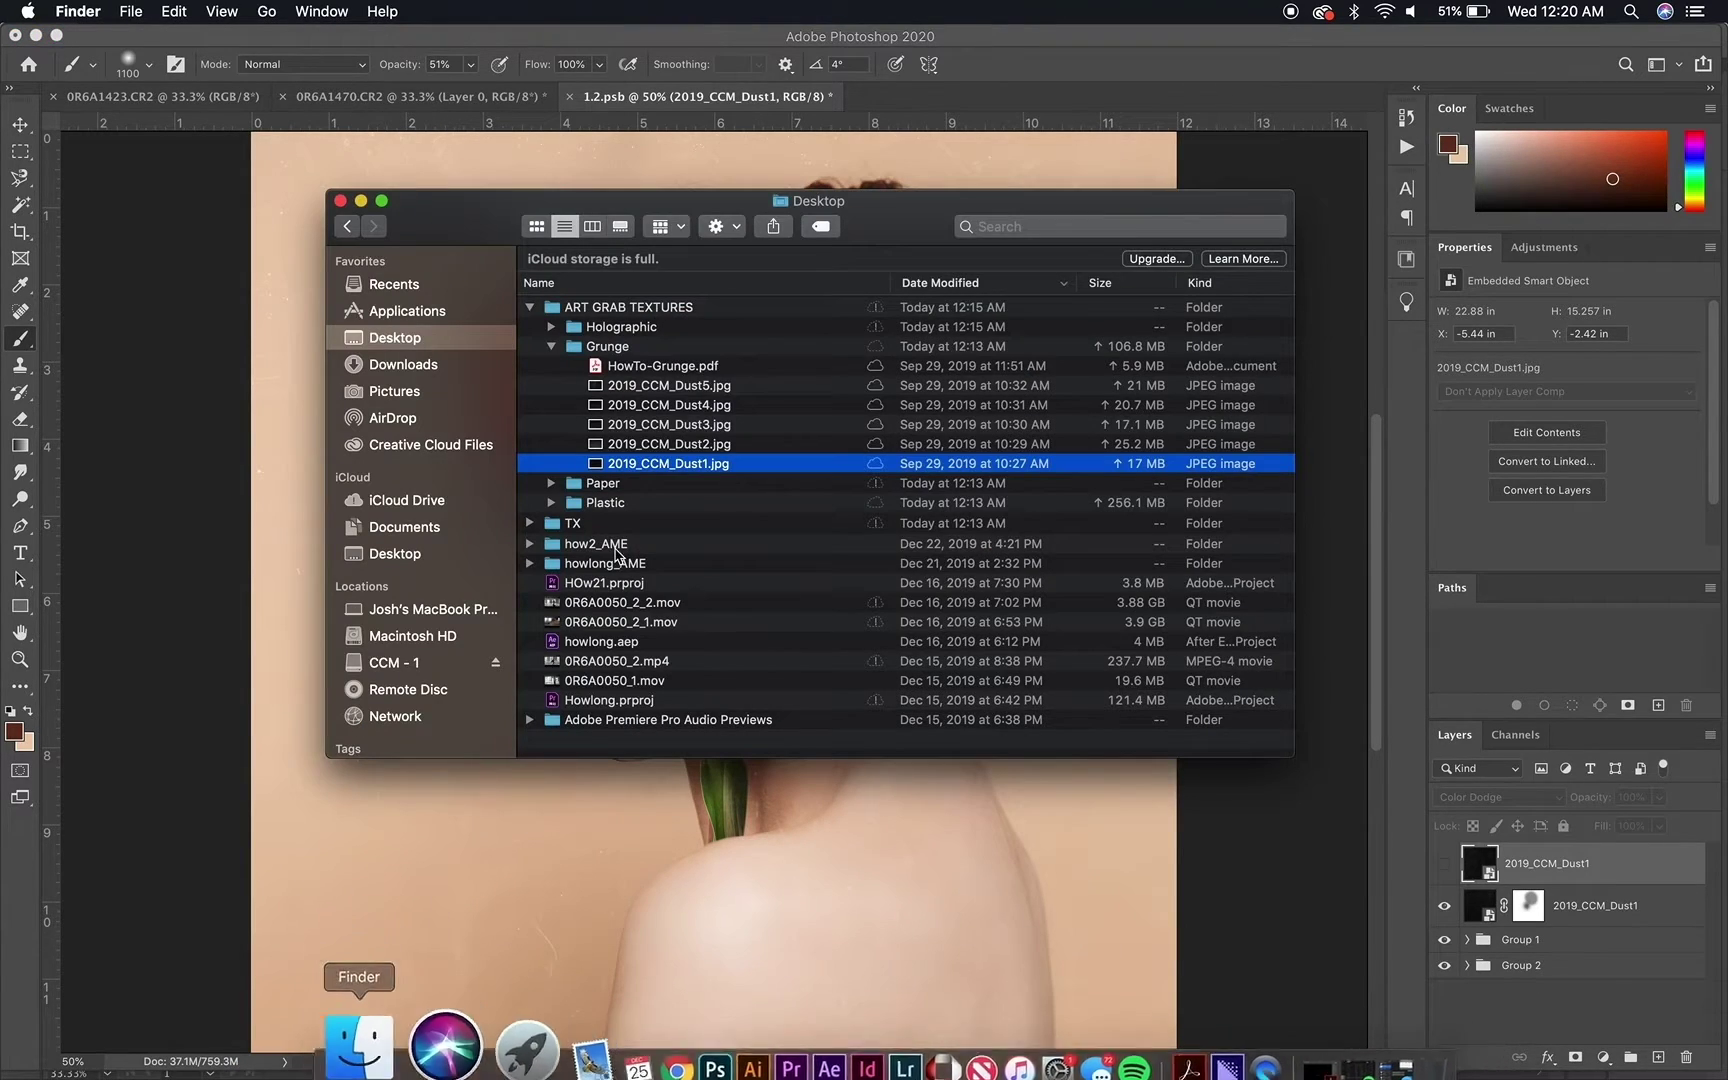
{"action": "left_click", "coordinate": [552, 346]}
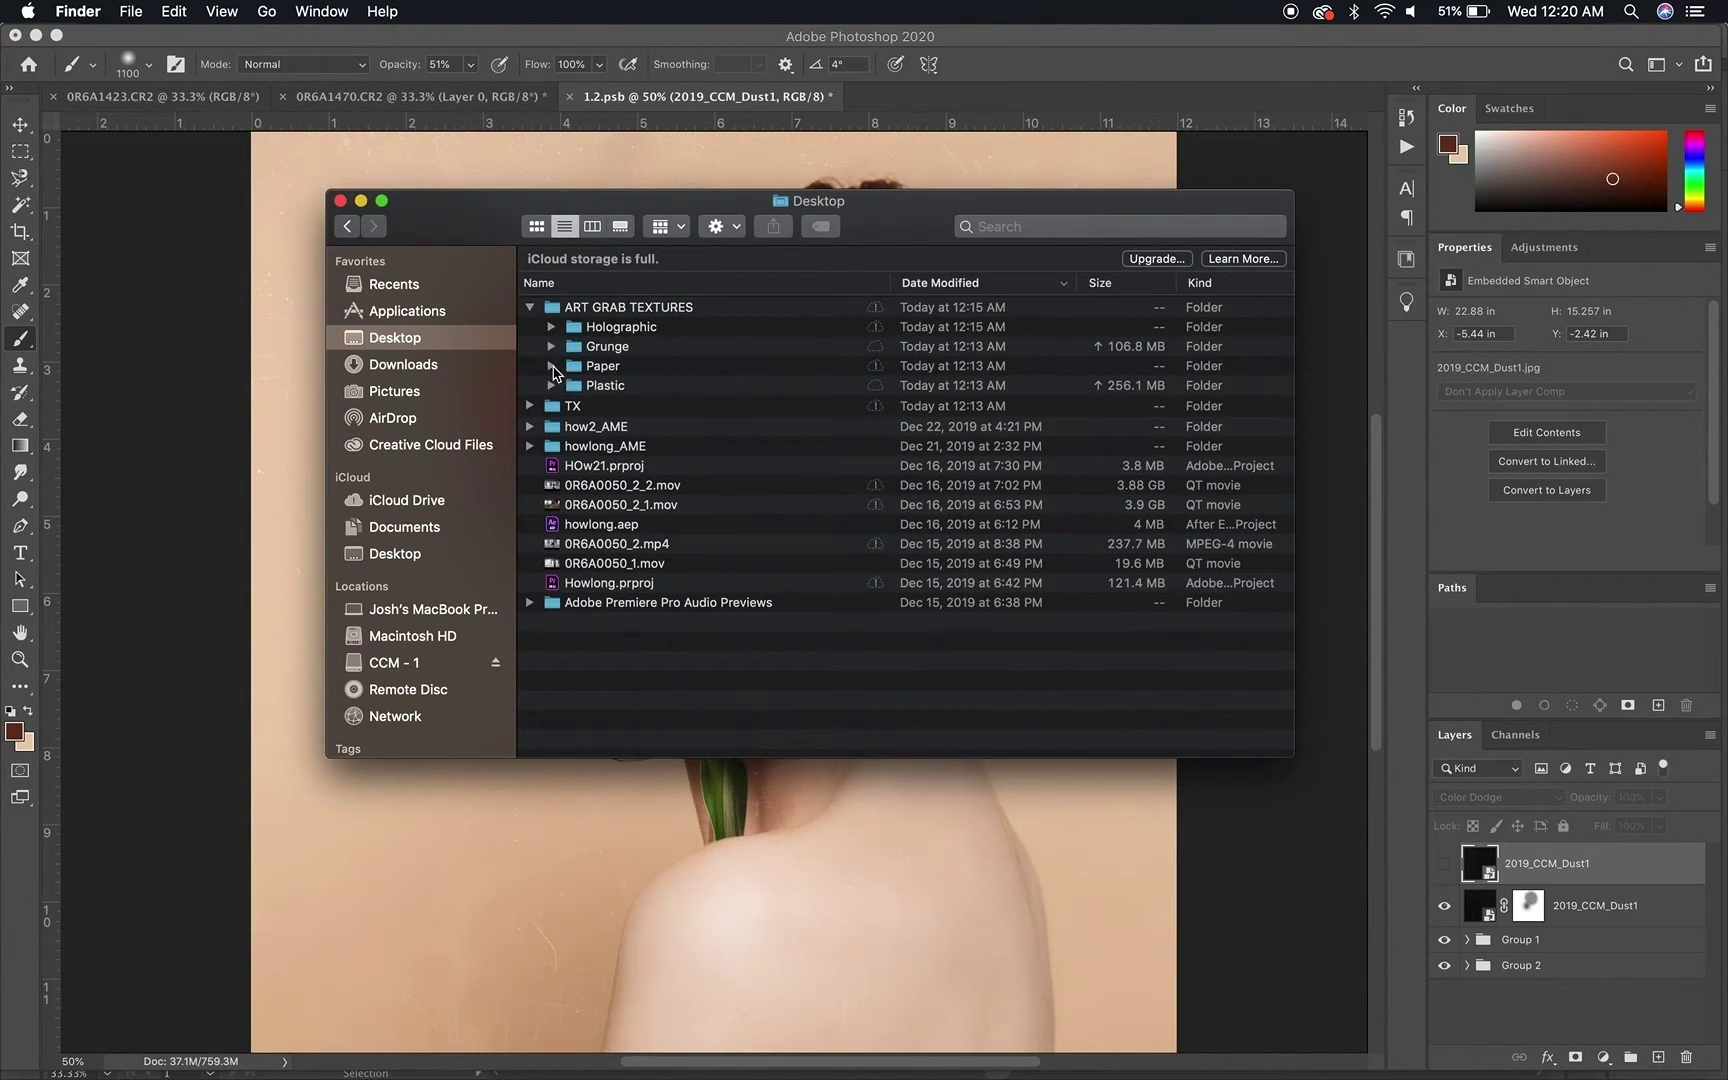
{"action": "left_click", "coordinate": [553, 367]}
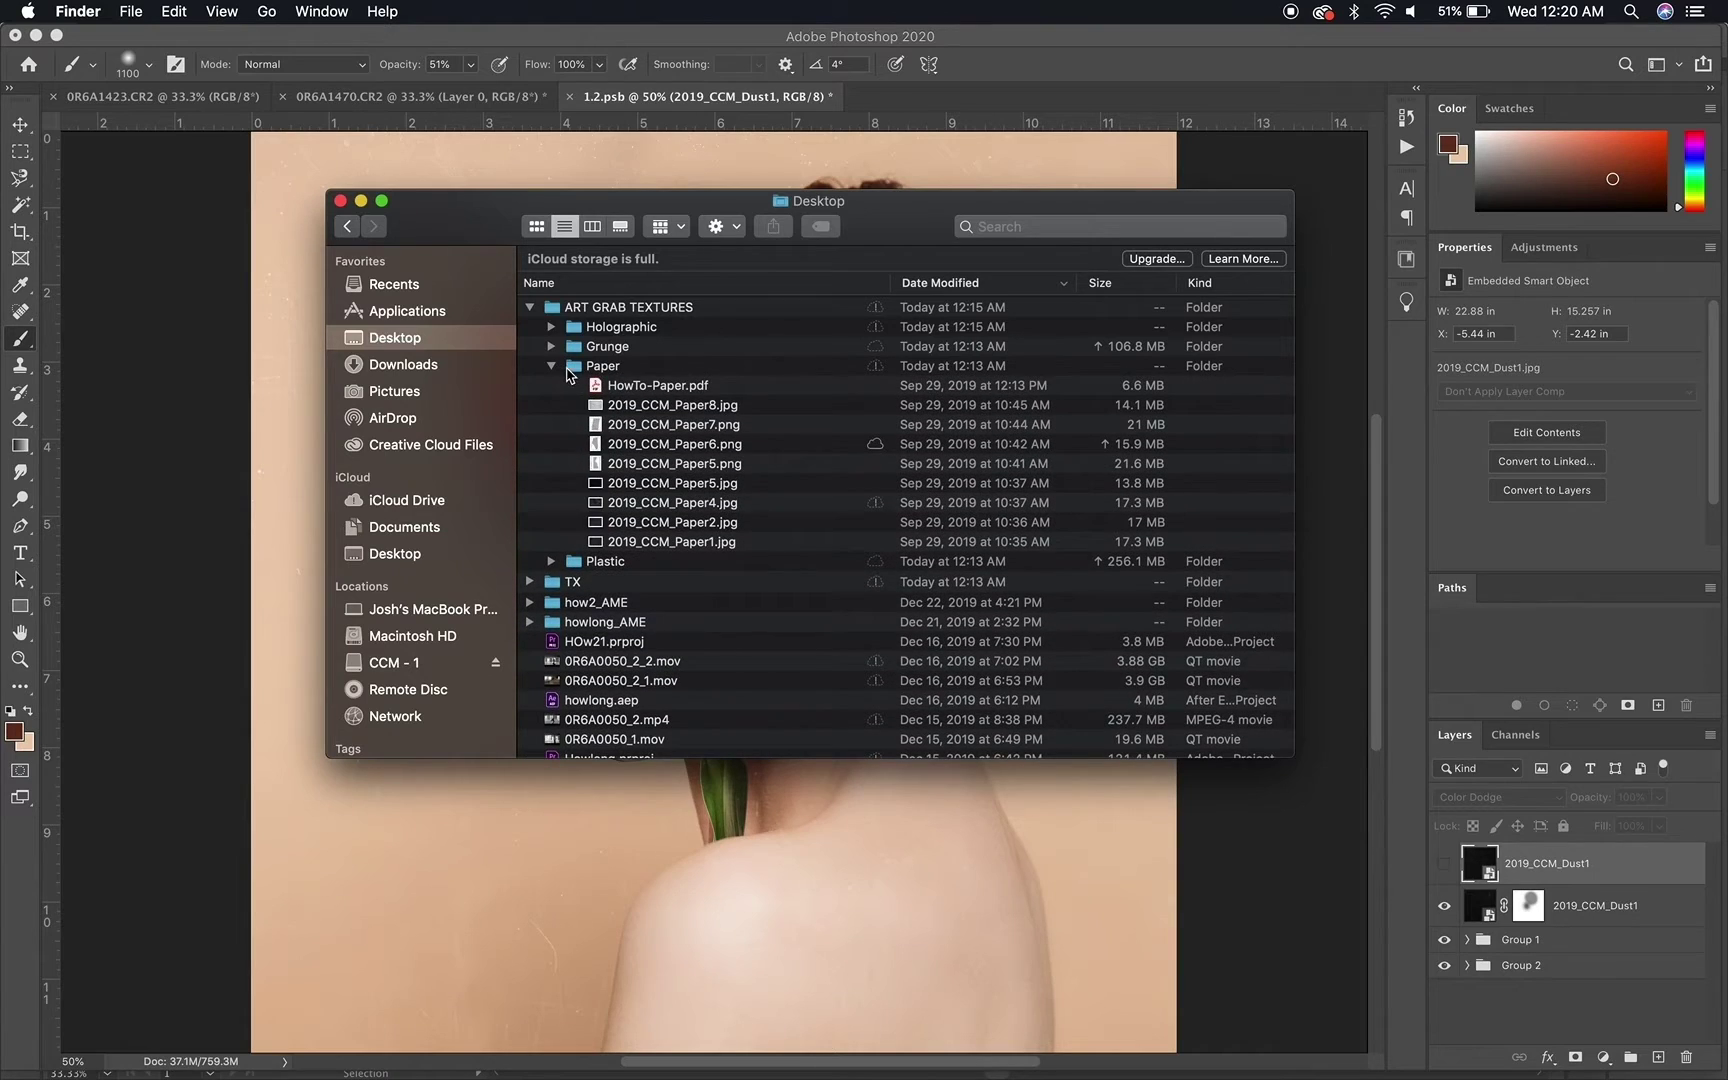
{"action": "left_click", "coordinate": [649, 407]}
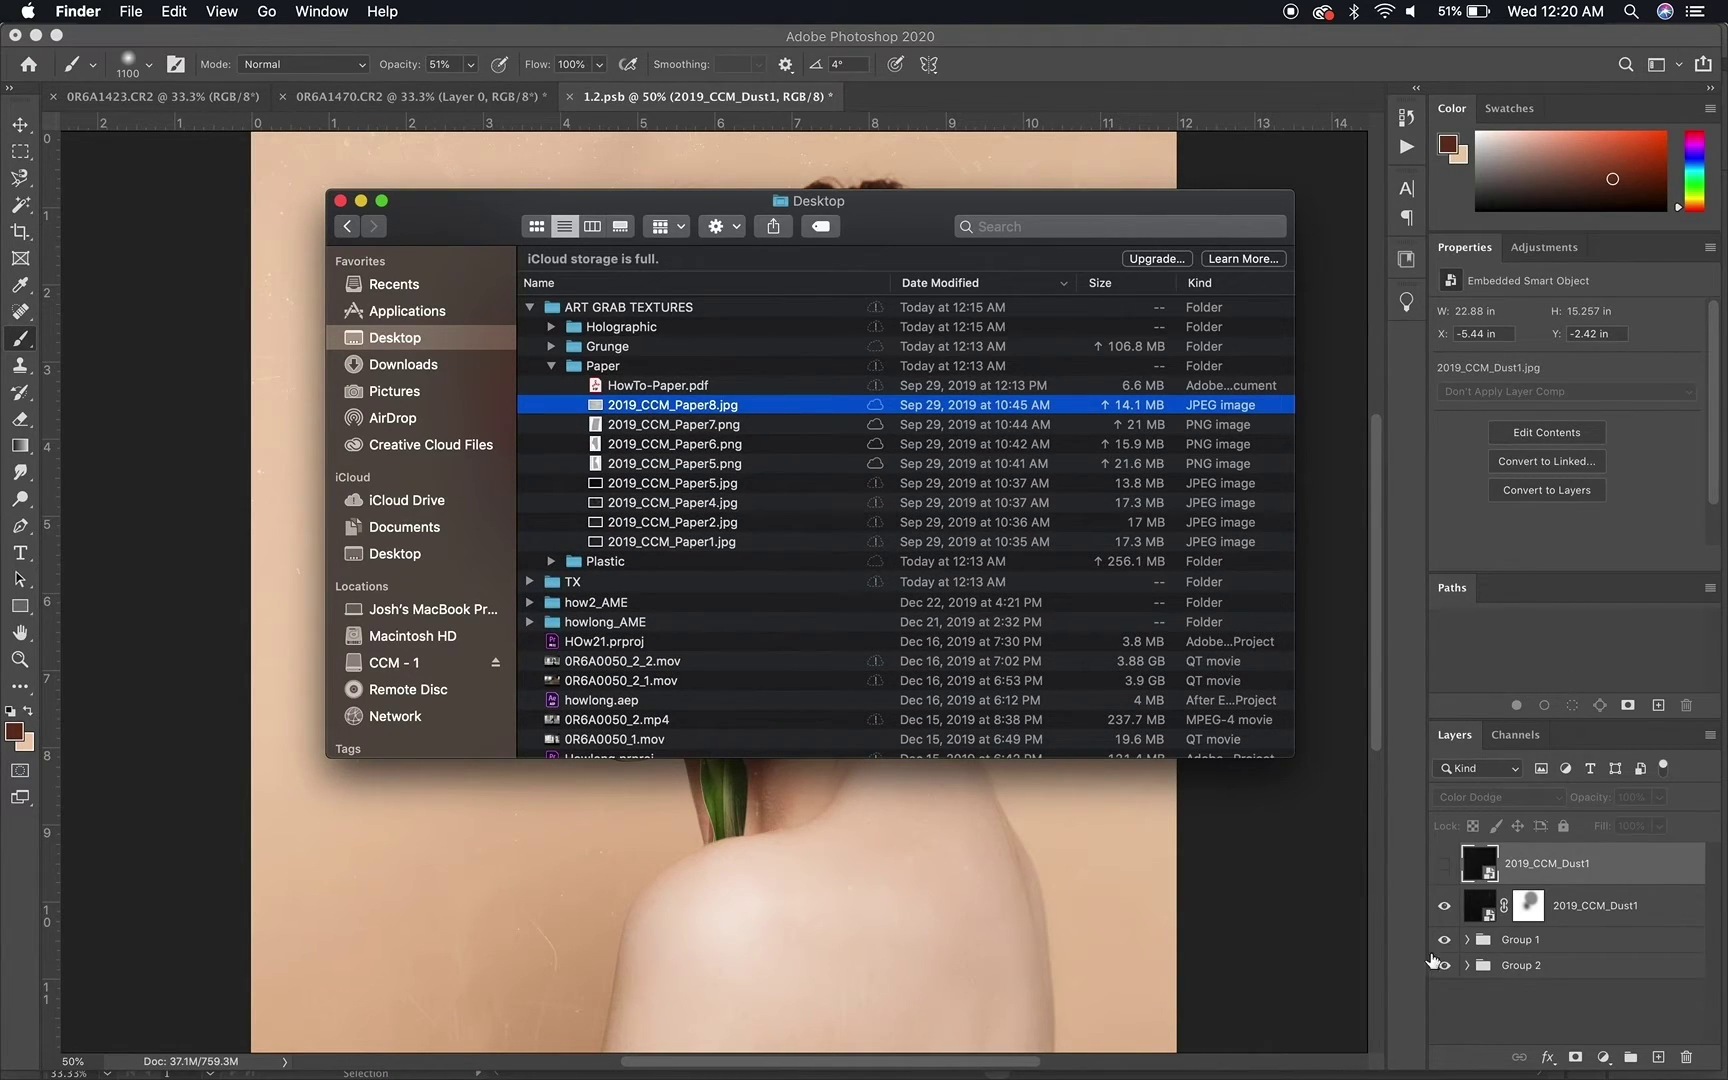
{"action": "left_click", "coordinate": [1449, 906]}
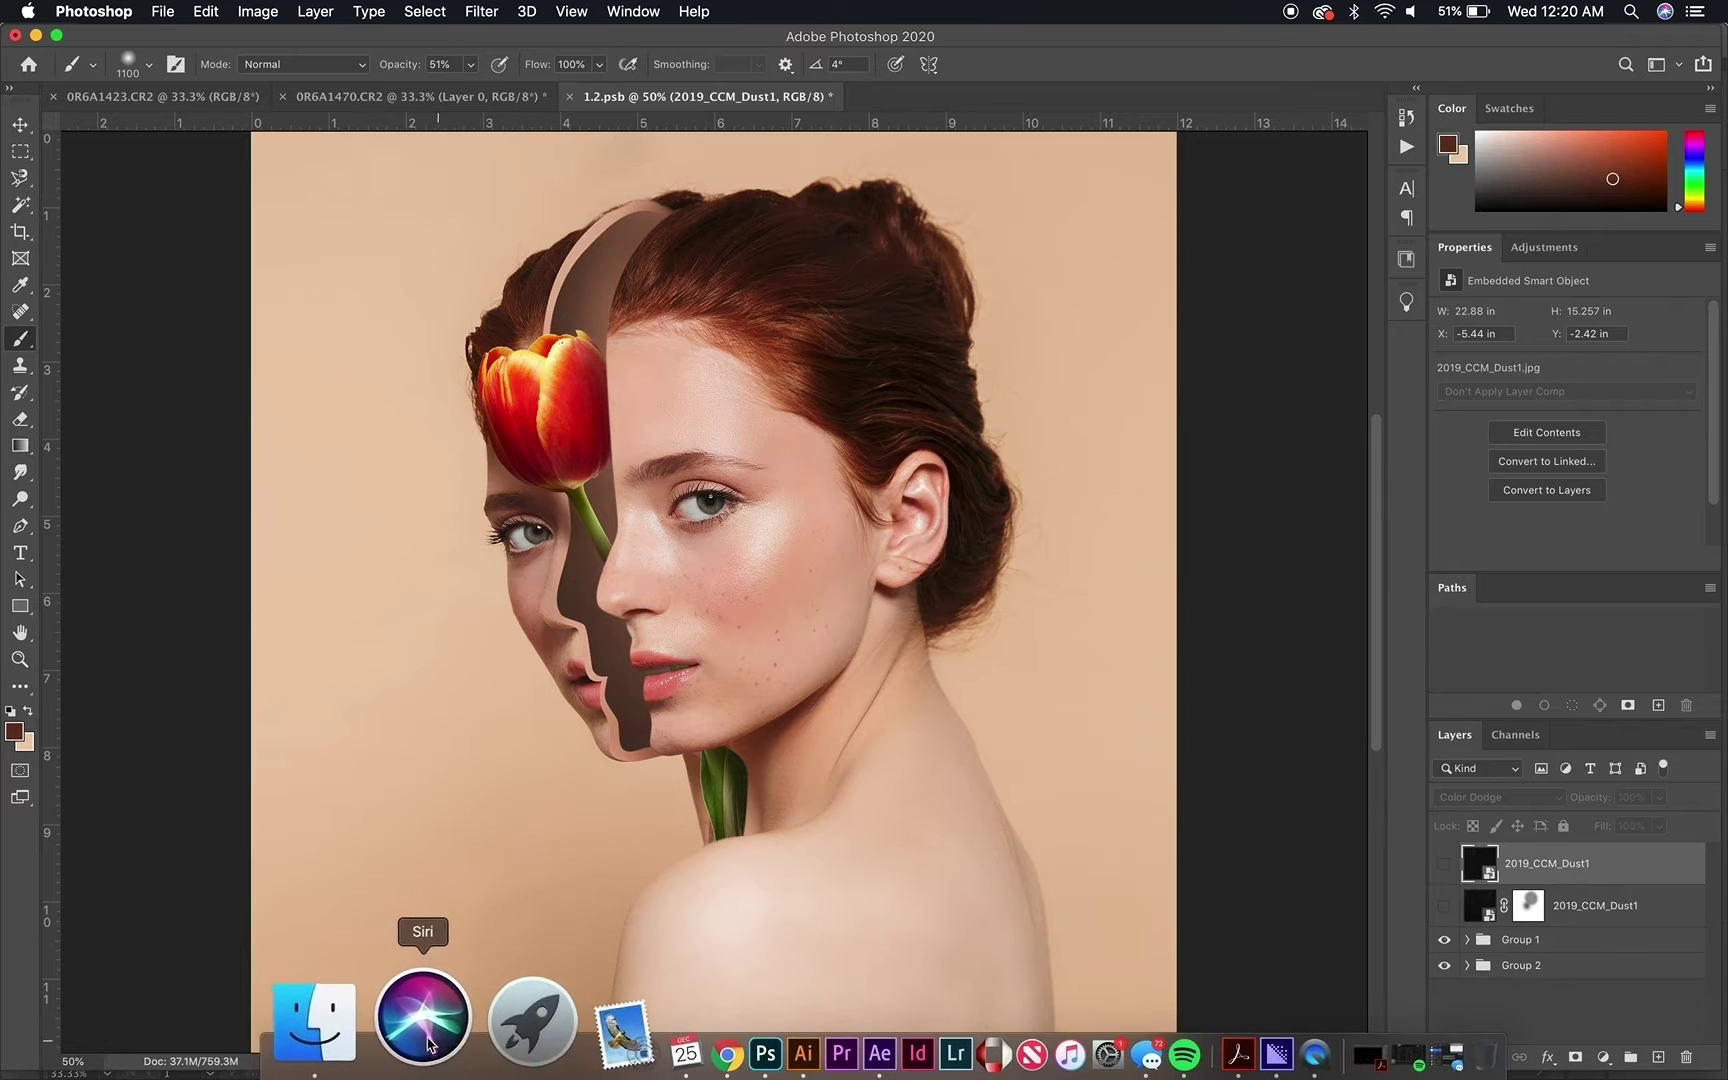
Switch to Finder and preview 2019_CCM_Paper5.png and 2019_CCM_Paper8.jpg in the Paper folder
{"action": "left_click", "coordinate": [400, 1014]}
{"action": "left_click", "coordinate": [650, 465]}
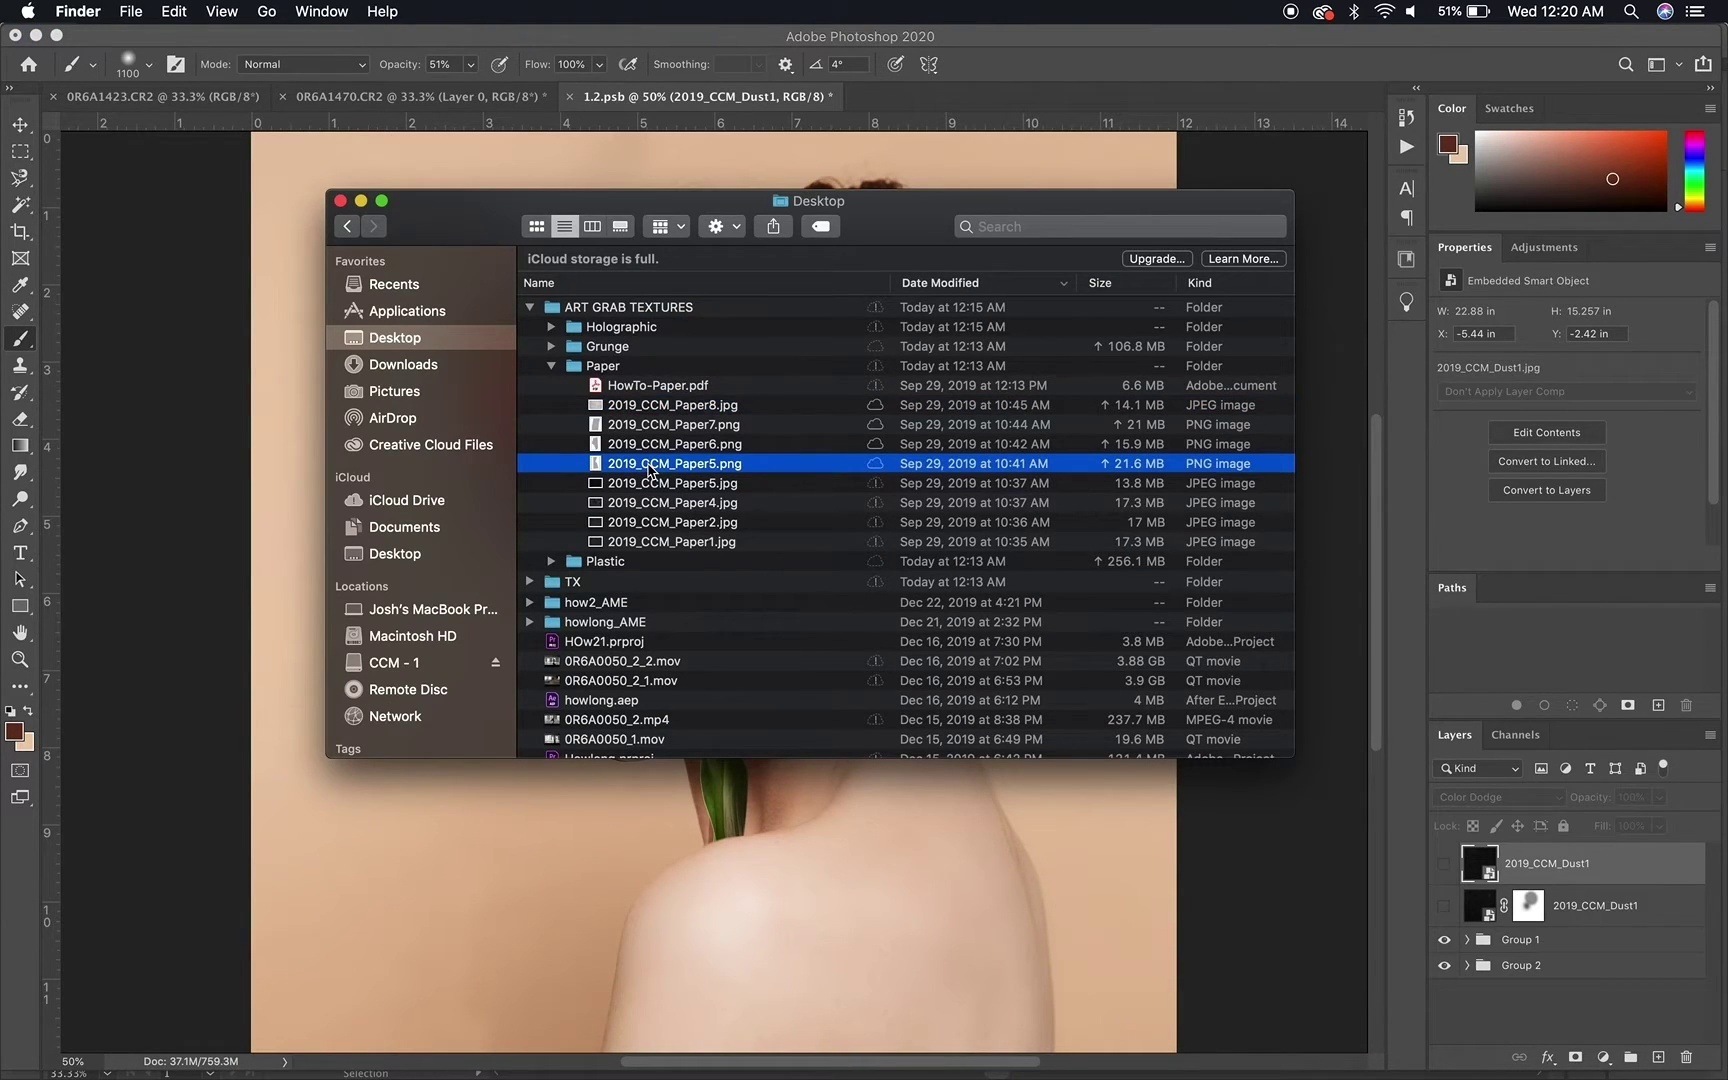
{"action": "key", "text": "space"}
{"action": "key", "text": "space"}
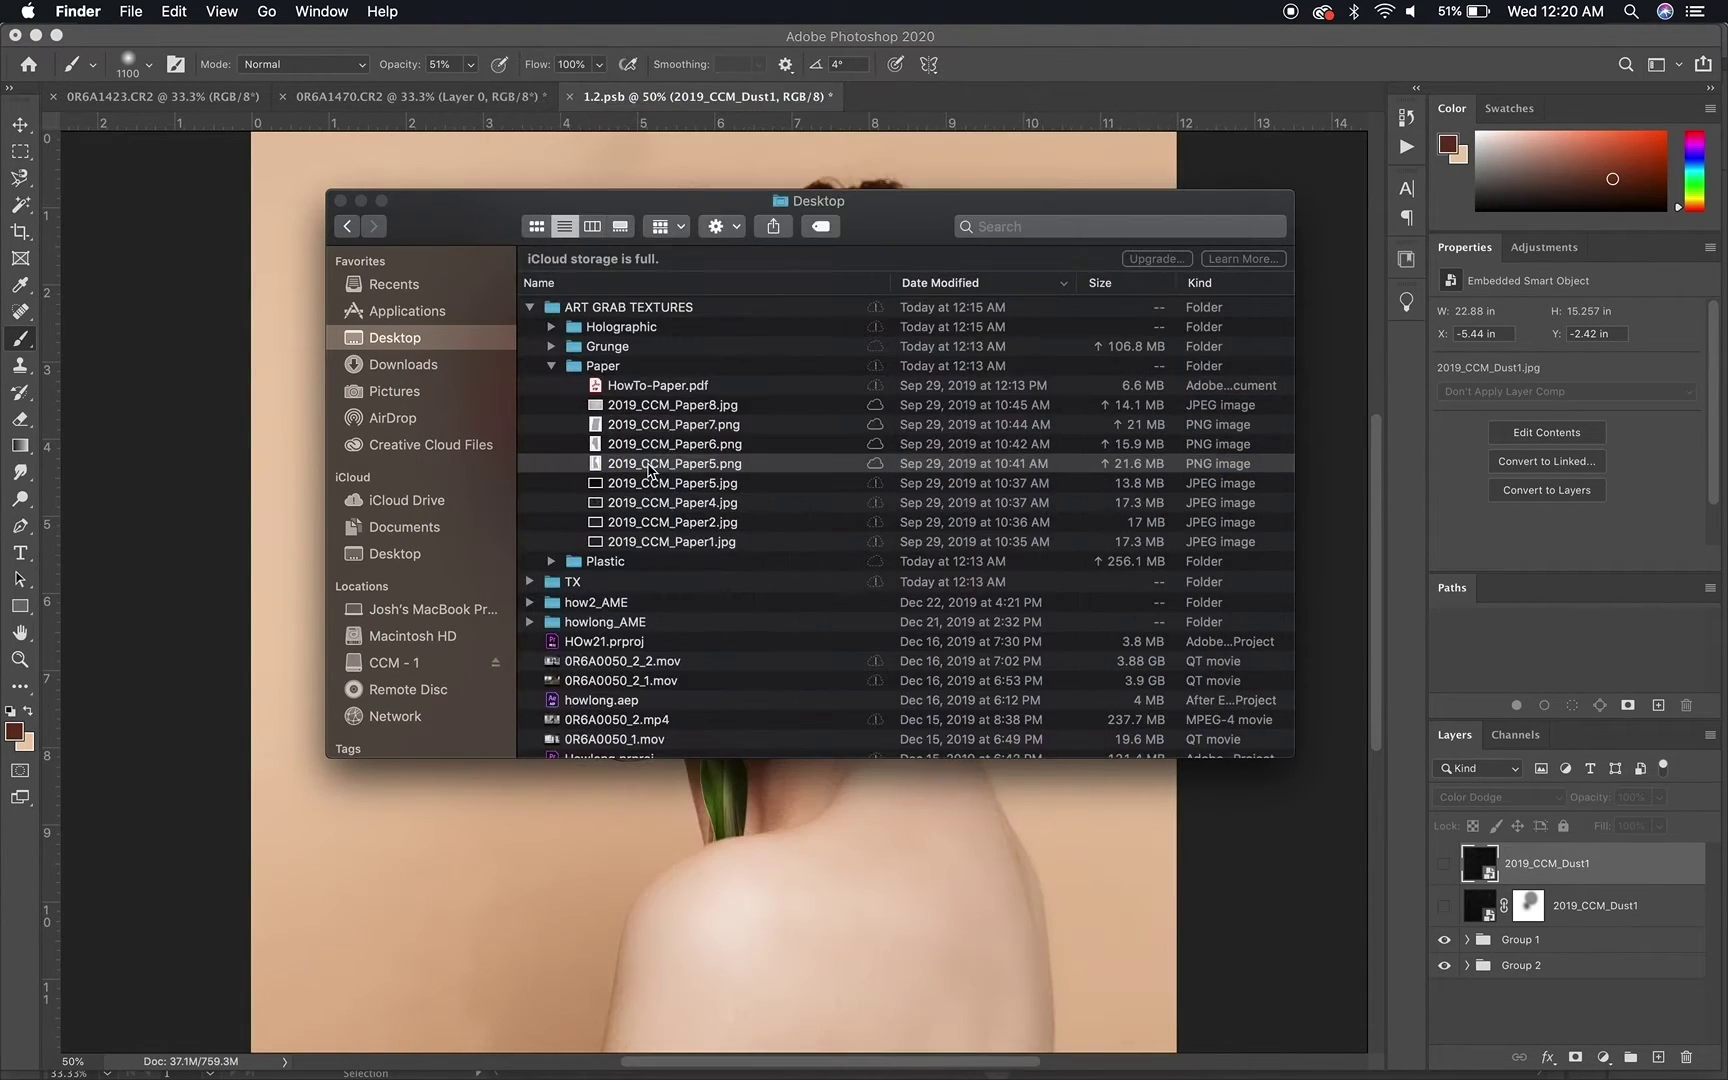
{"action": "left_click", "coordinate": [645, 486]}
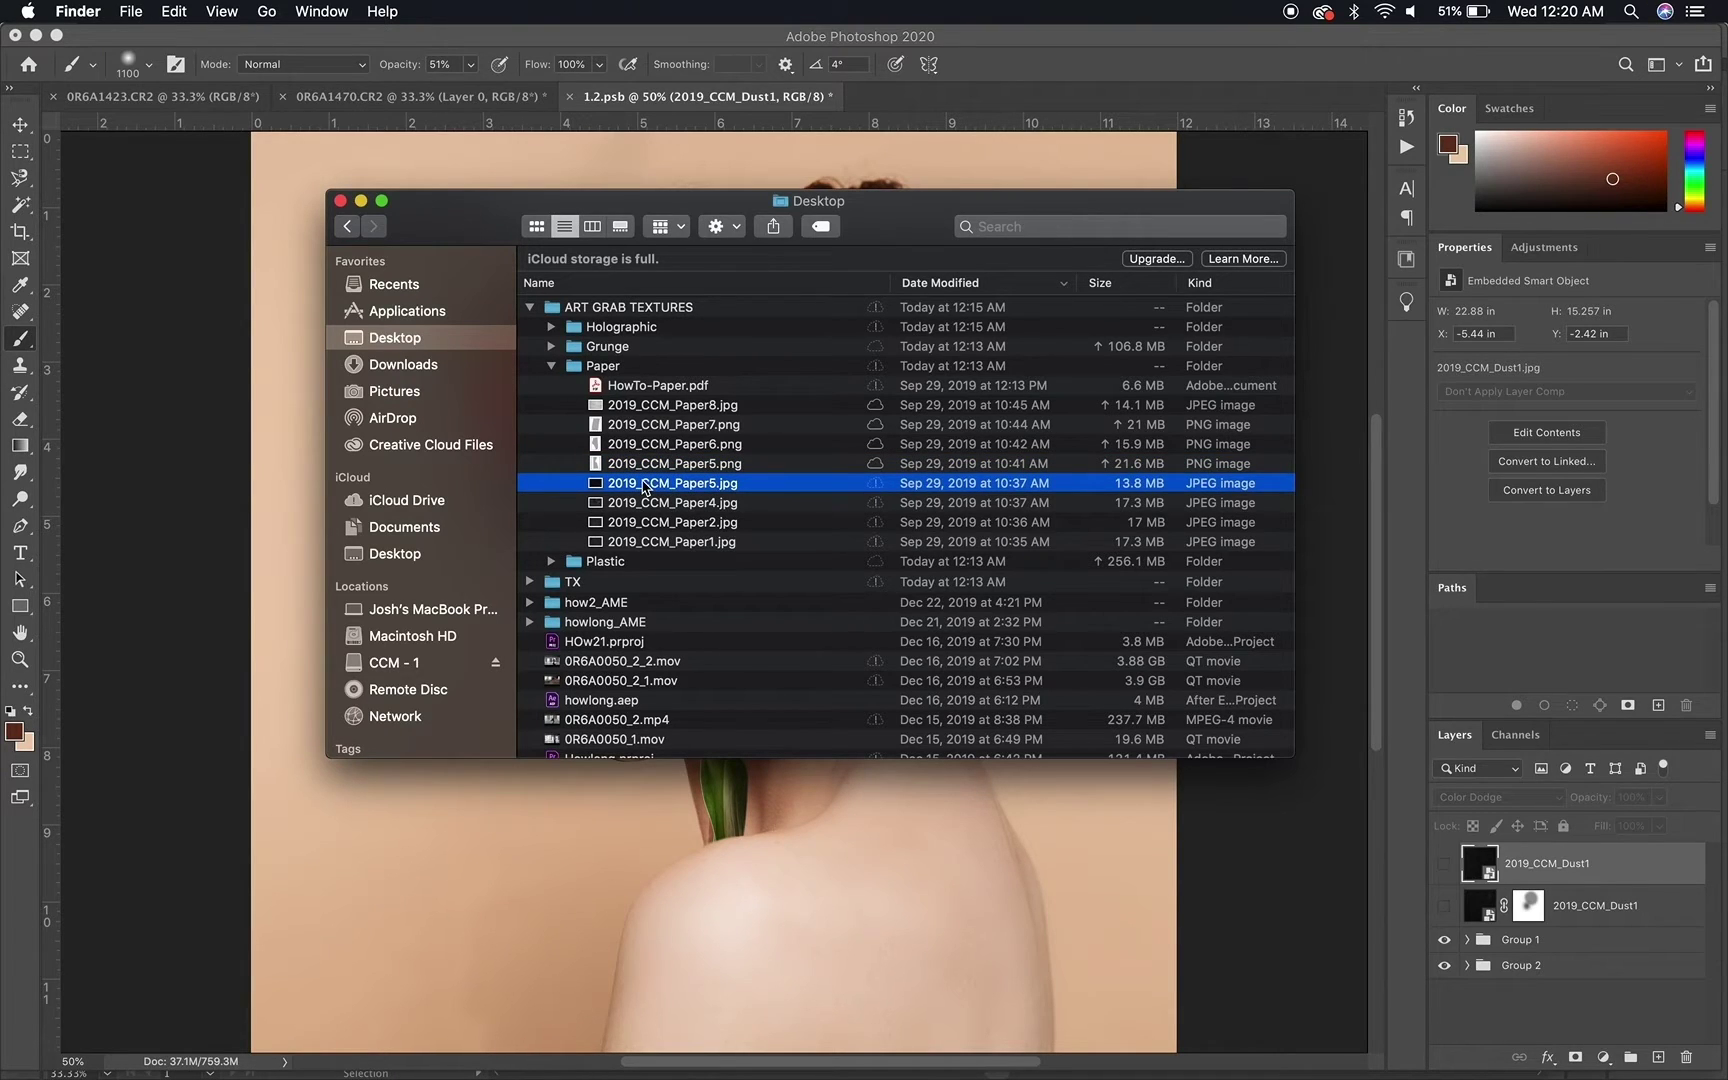
{"action": "left_click", "coordinate": [640, 393]}
{"action": "left_click", "coordinate": [639, 407]}
{"action": "key", "text": "space"}
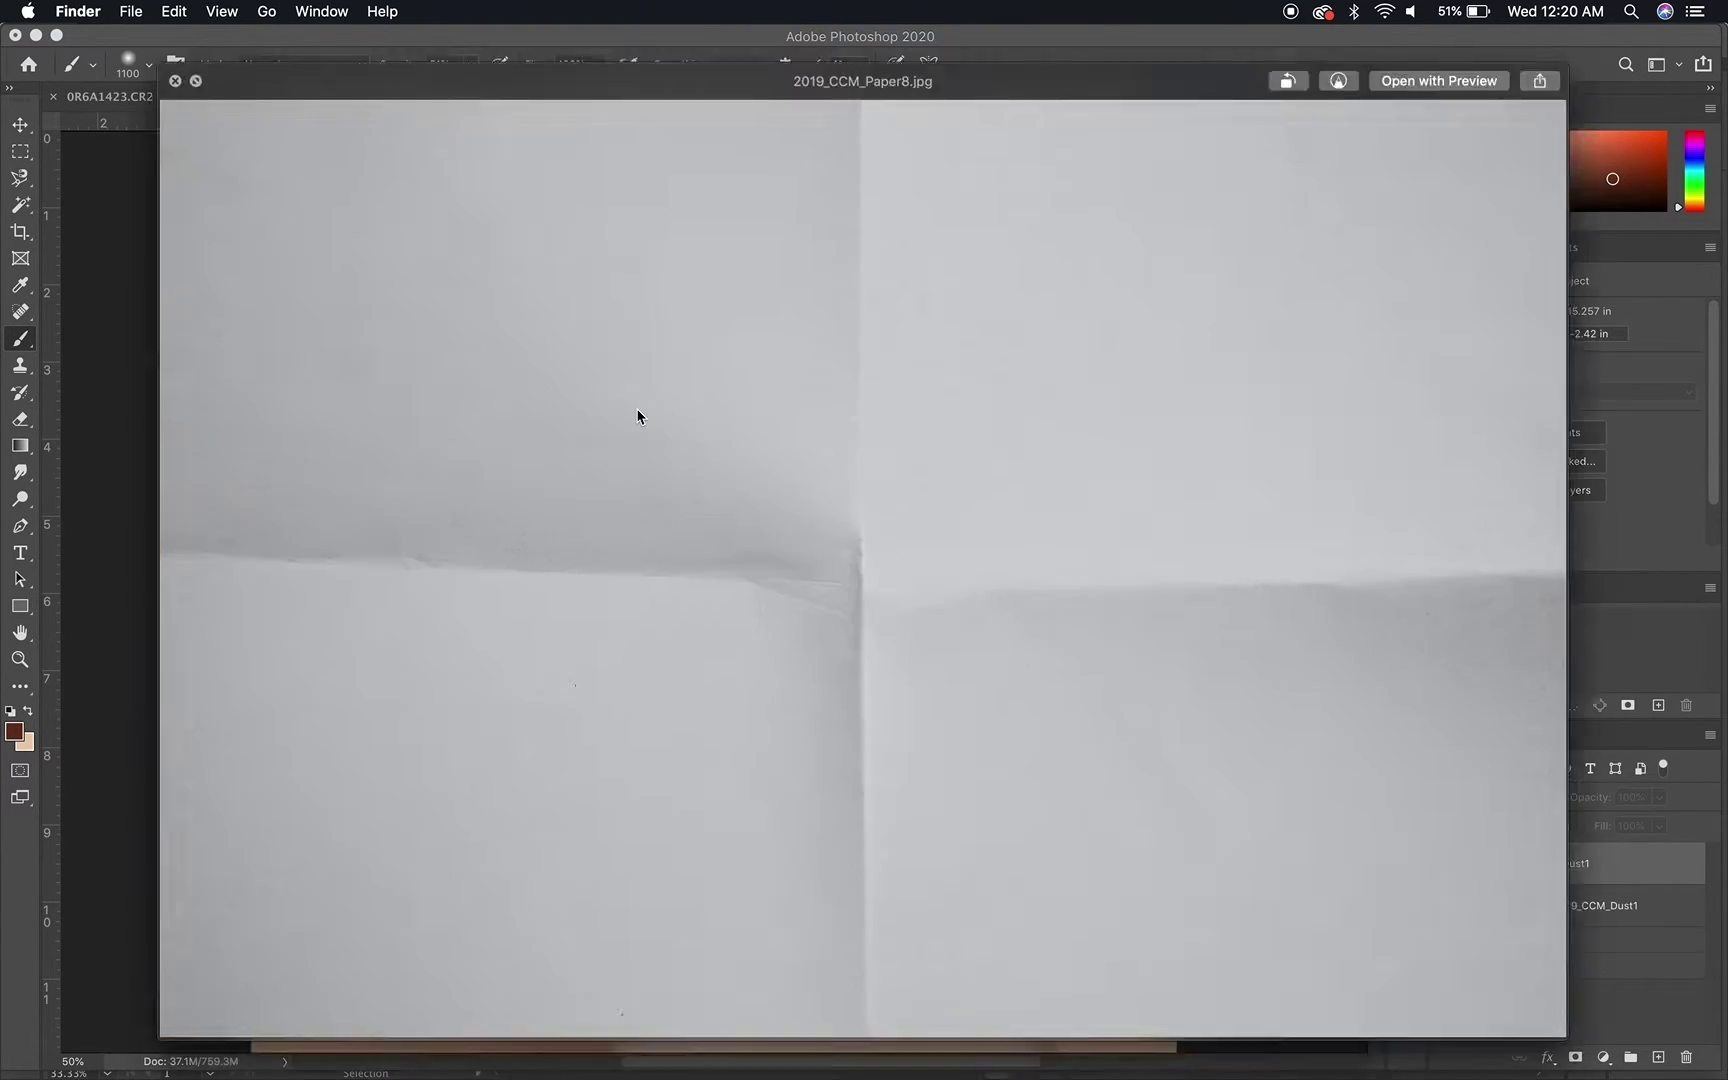
{"action": "key", "text": "space"}
Preview the Paper textures from 2019_CCM_Paper5.png through 2019_CCM_Paper5.jpg to 2019_CCM_Paper4.jpg
{"action": "left_click", "coordinate": [682, 428]}
{"action": "left_click", "coordinate": [682, 445]}
{"action": "key", "text": "Down"}
{"action": "key", "text": "space"}
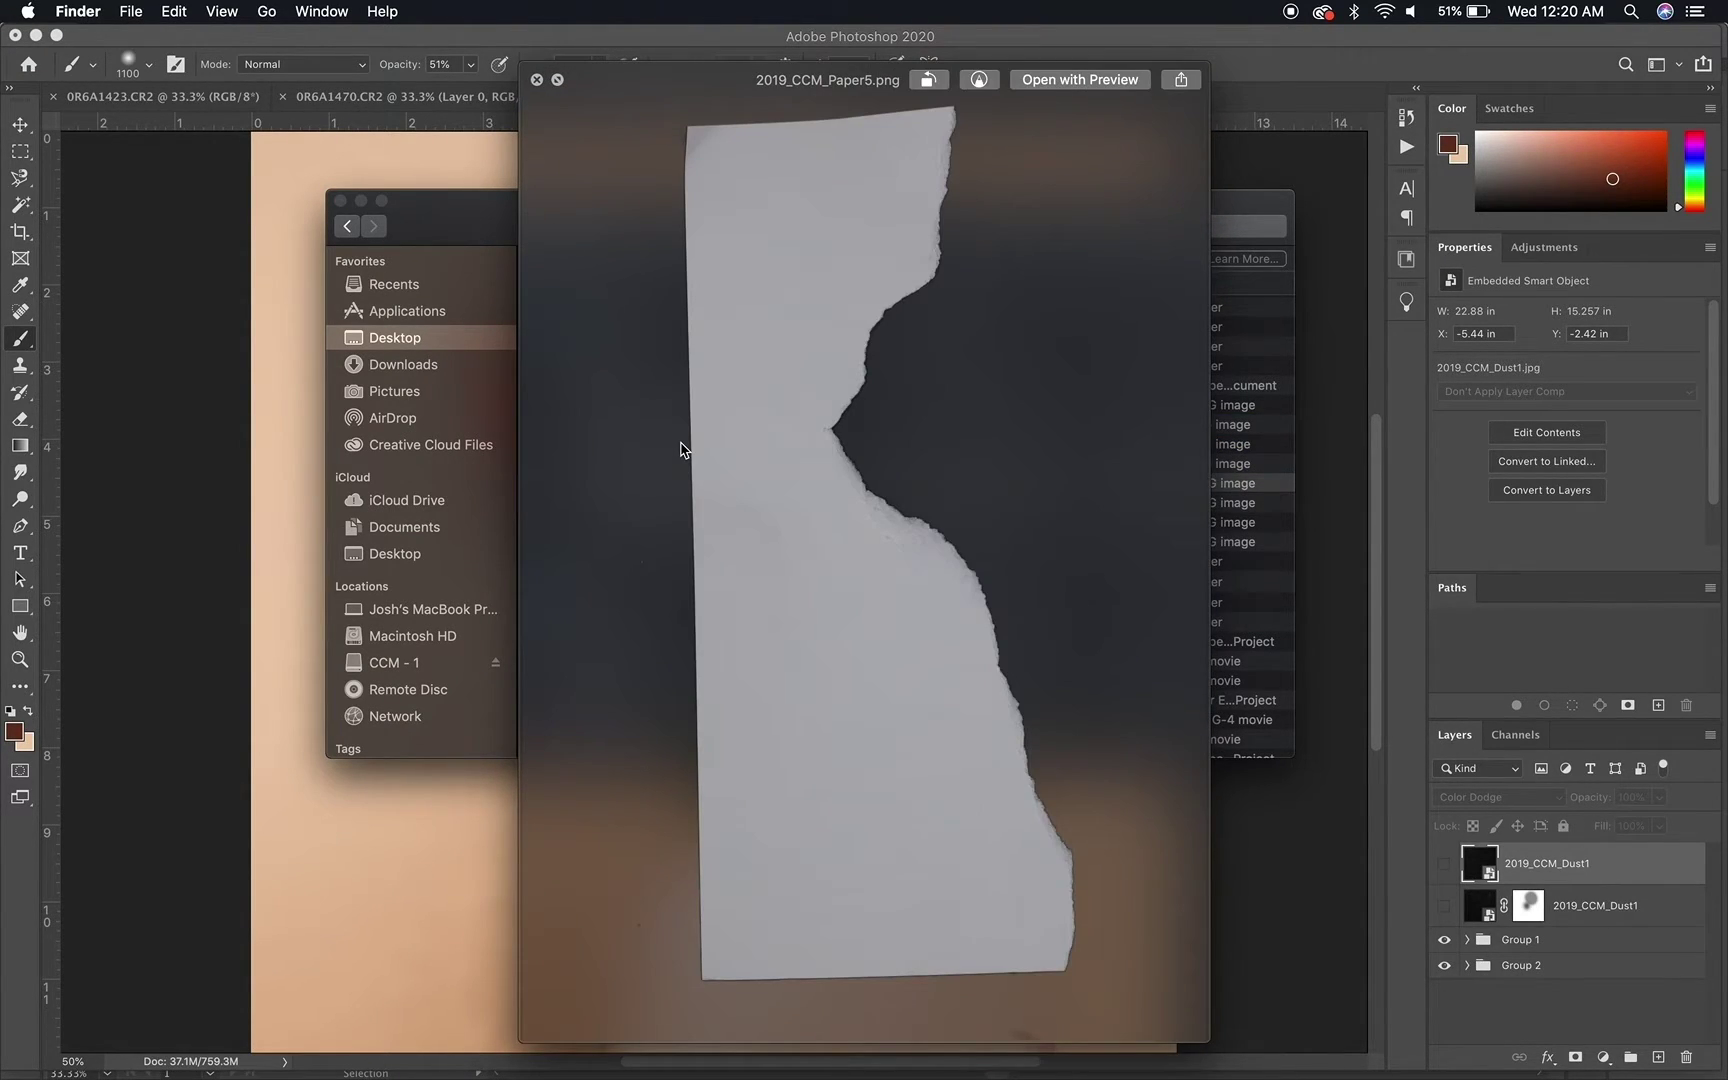
{"action": "key", "text": "Down"}
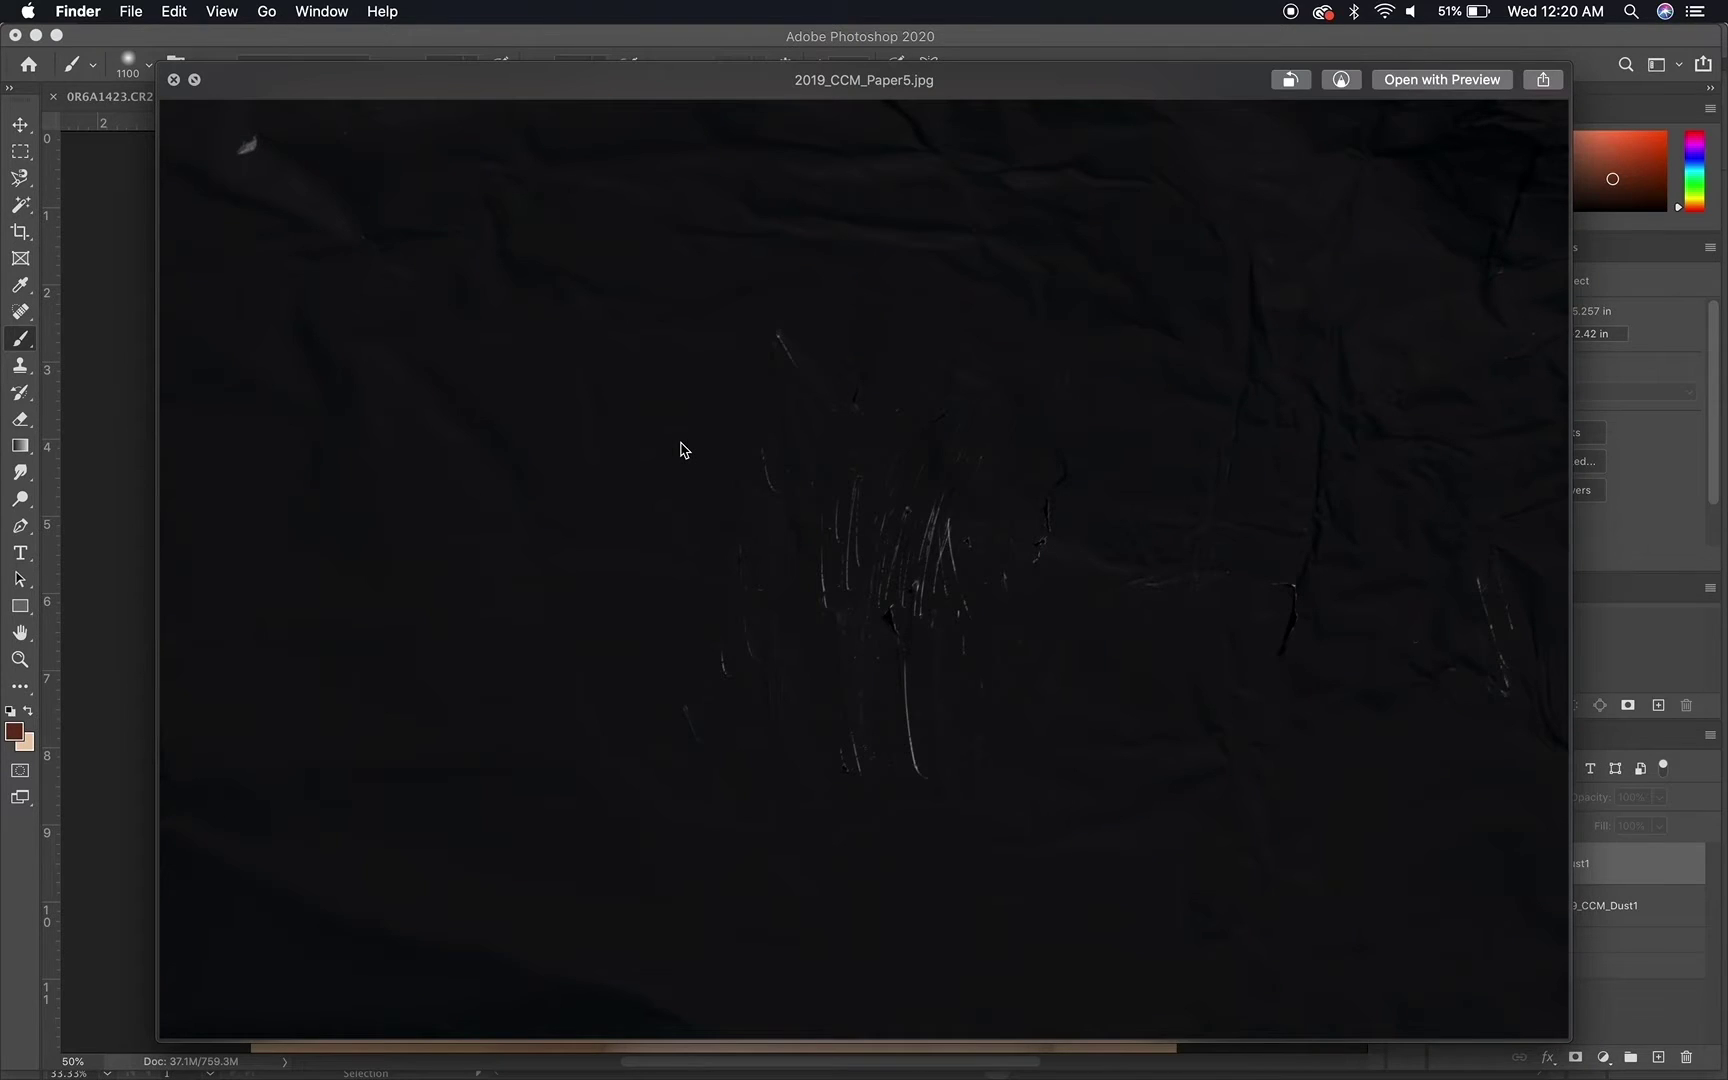
{"action": "key", "text": "Down"}
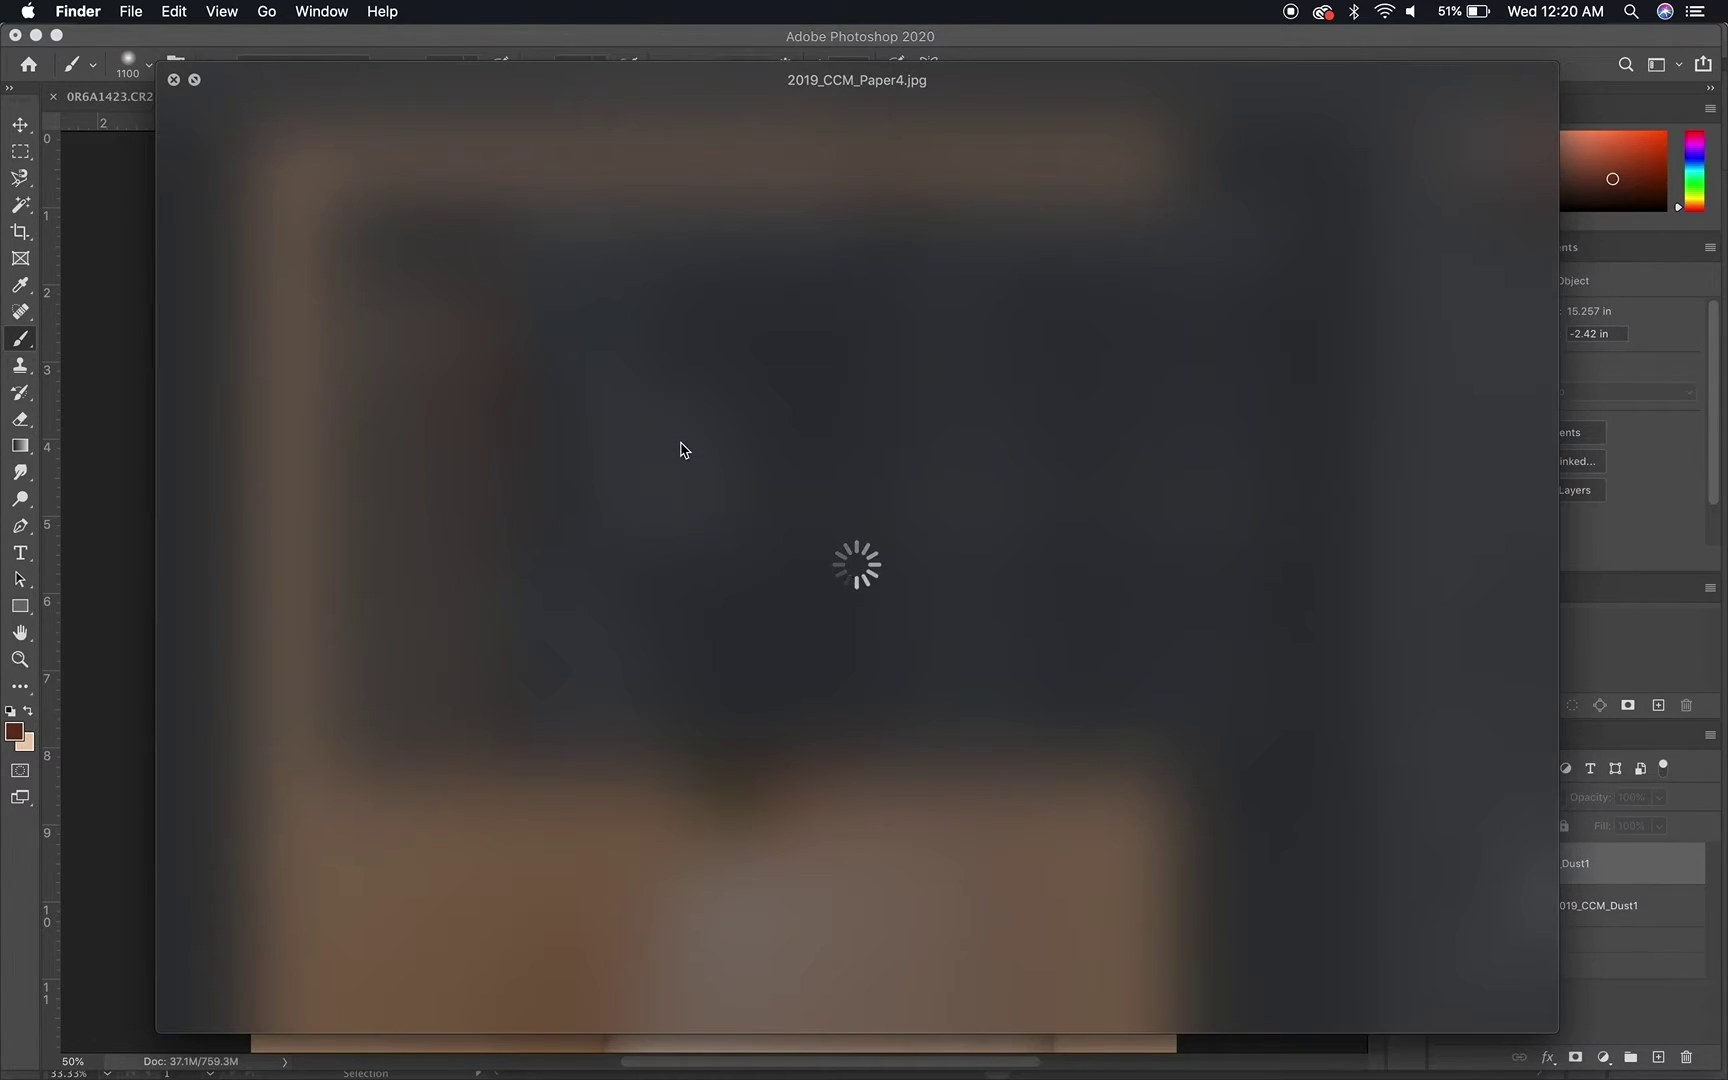
{"action": "key", "text": "space"}
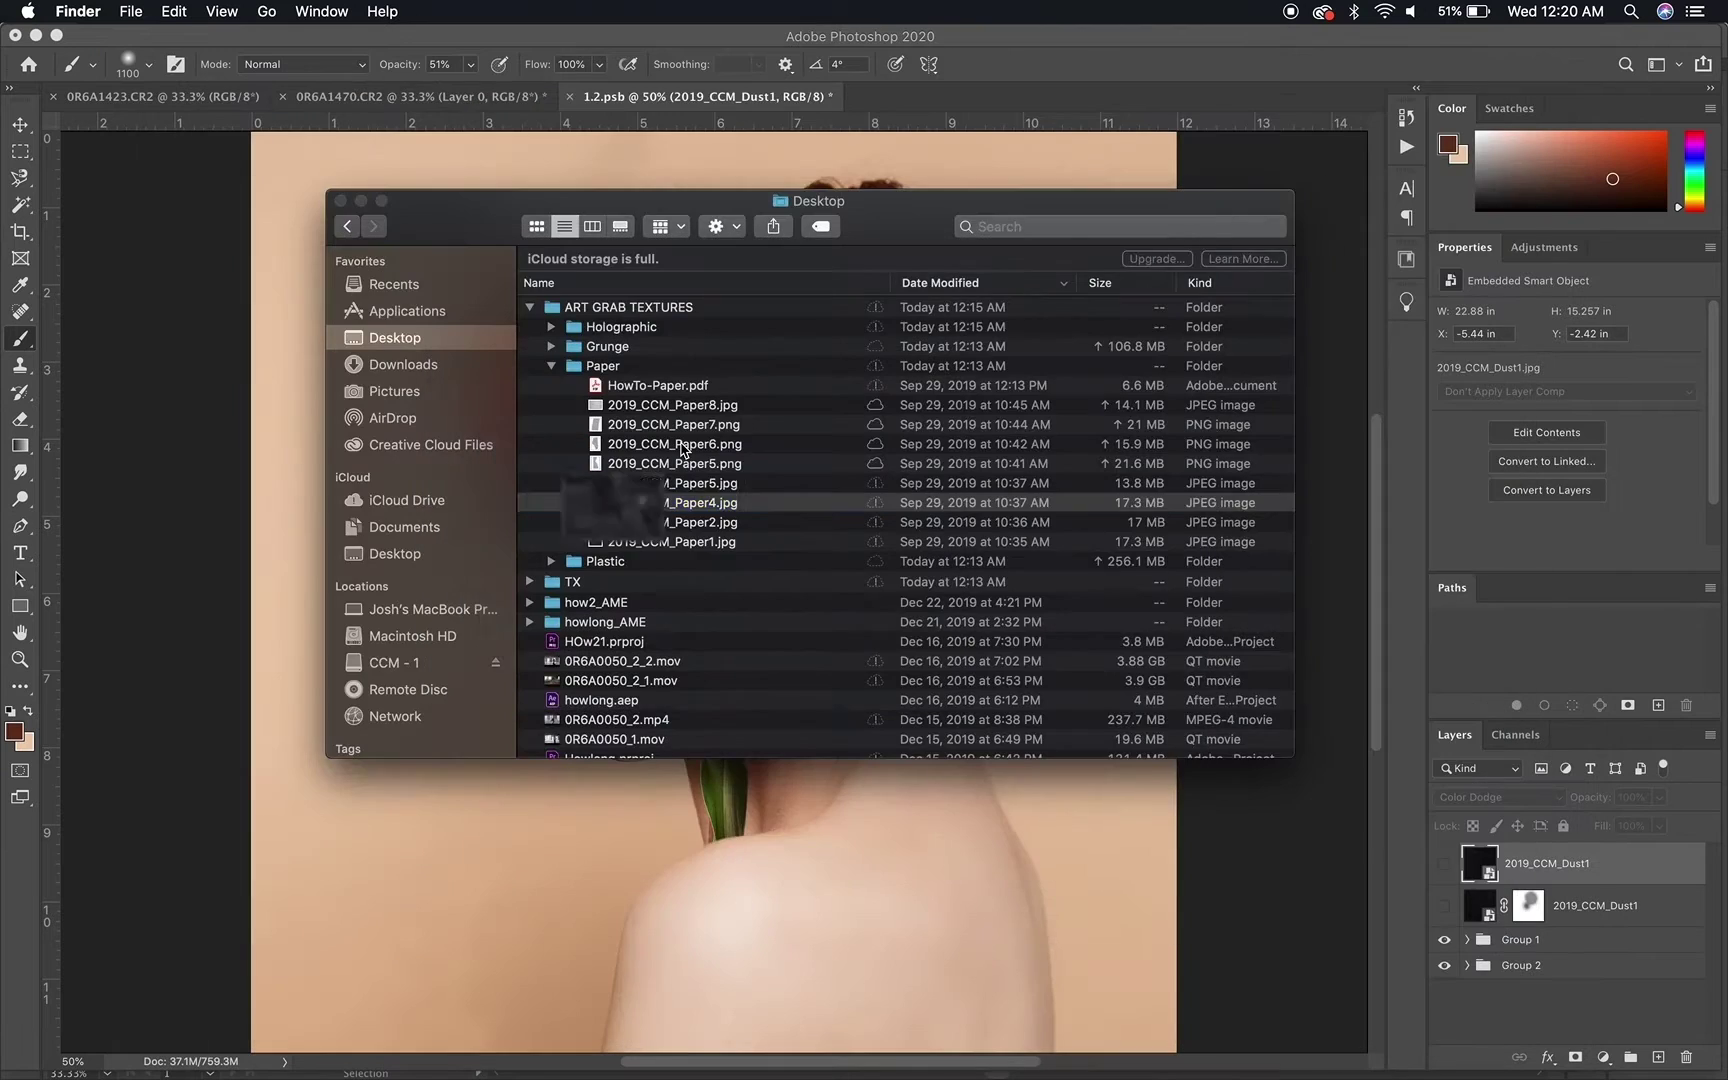
Place 2019_CCM_Paper4.jpg over the portrait, scaled to about 86% and rotated -90° to cover the whole canvas
{"action": "left_click_drag", "start_coordinate": [660, 512], "coordinate": [539, 919]}
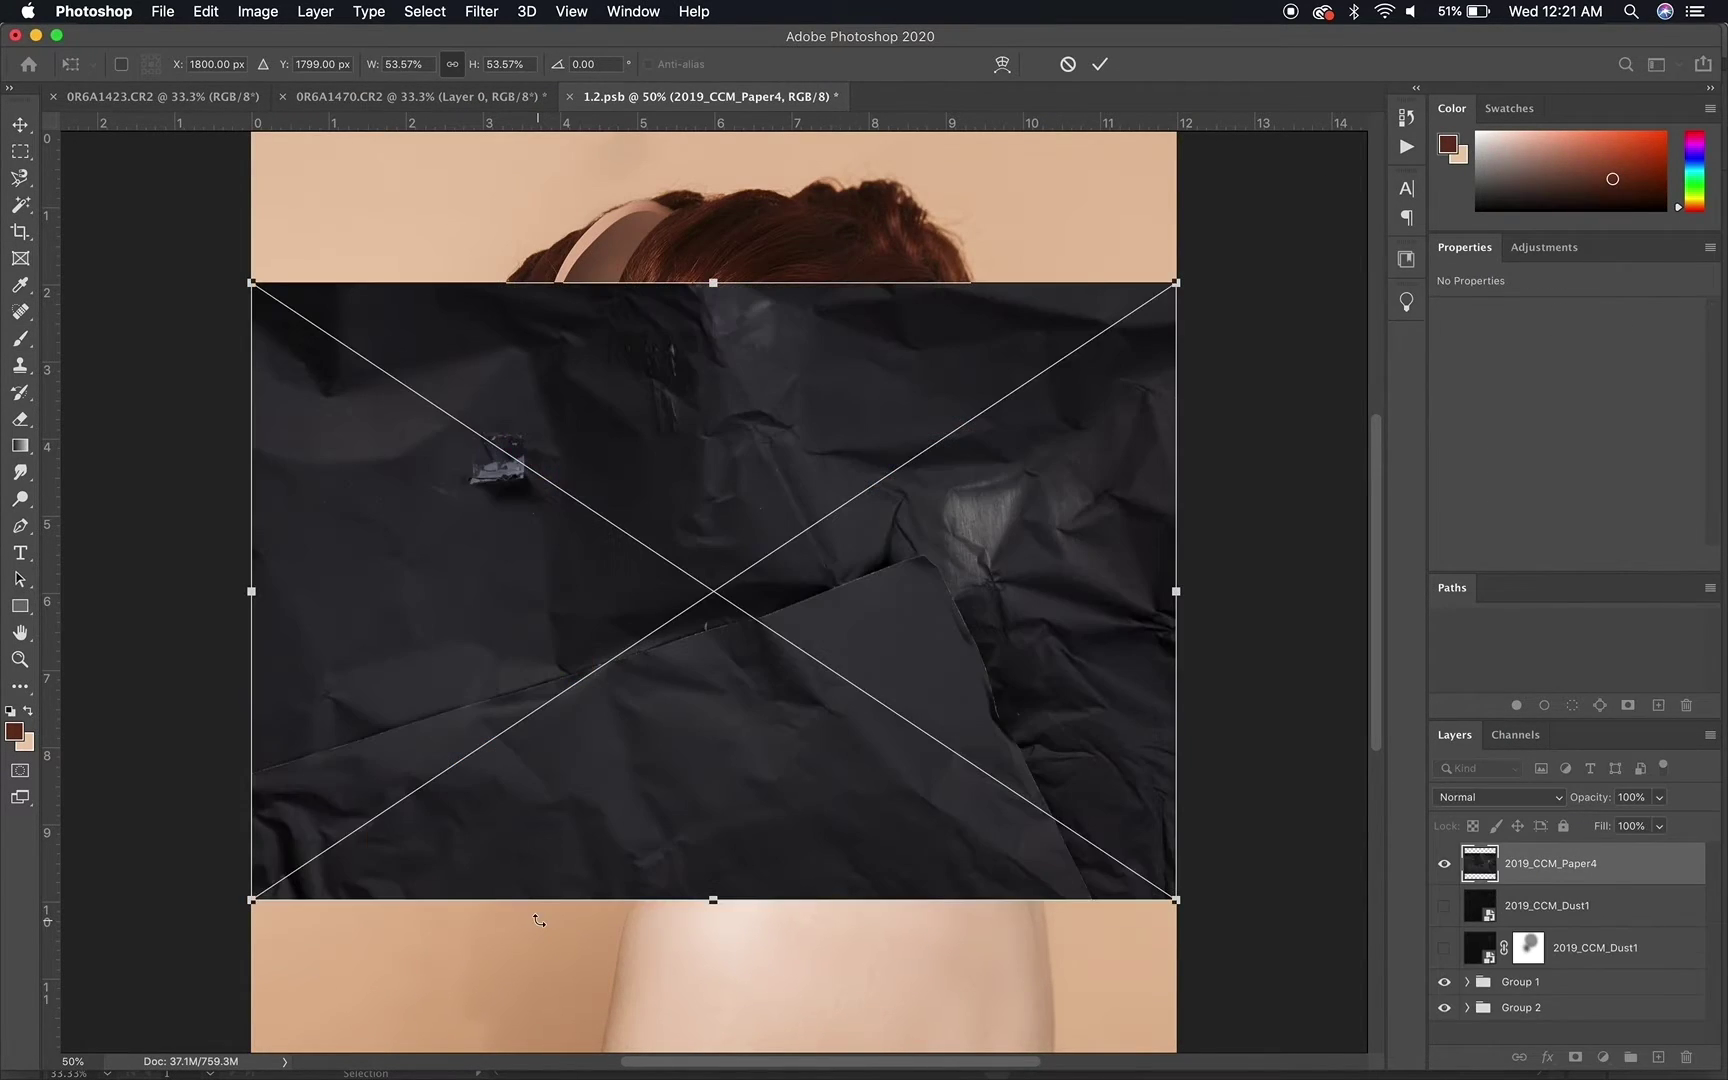
{"action": "key", "text": "super+minus"}
{"action": "key", "text": "super+minus"}
{"action": "left_click_drag", "start_coordinate": [713, 437], "coordinate": [713, 305]}
{"action": "left_click_drag", "start_coordinate": [708, 722], "coordinate": [704, 812]}
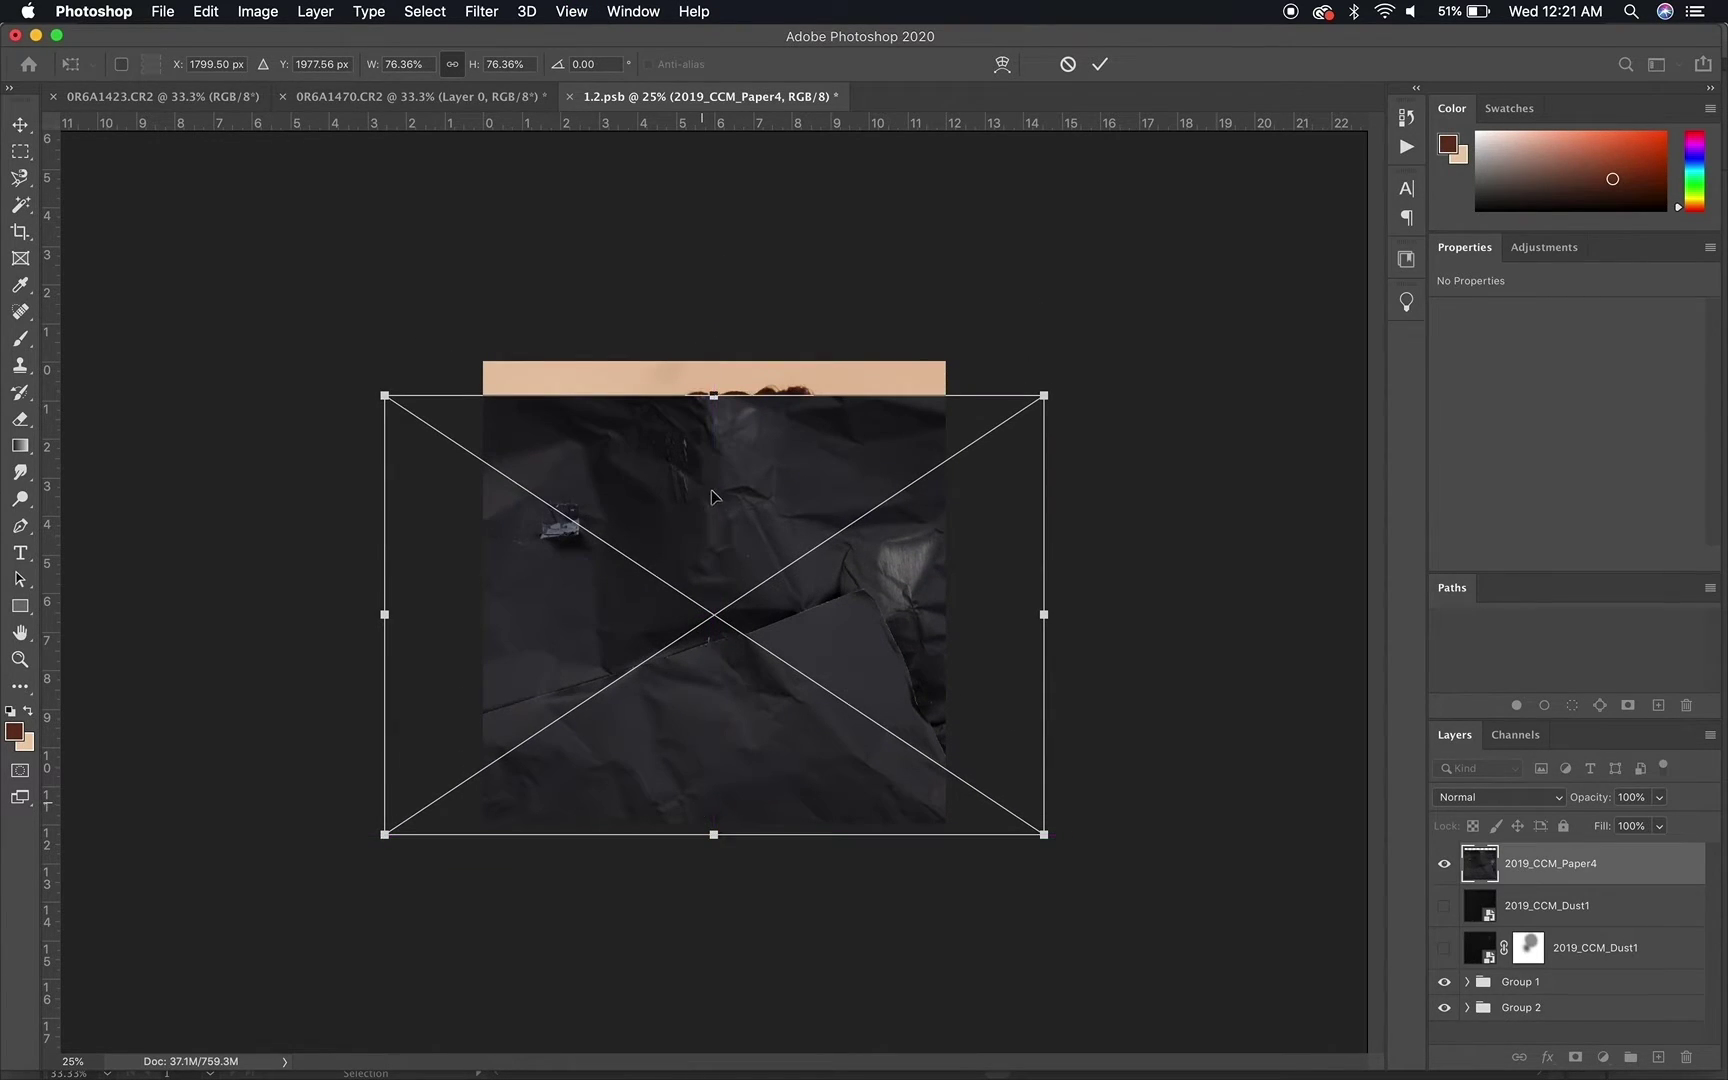
{"action": "left_click_drag", "start_coordinate": [713, 396], "coordinate": [711, 340]}
{"action": "left_click_drag", "start_coordinate": [1104, 320], "coordinate": [565, 360]}
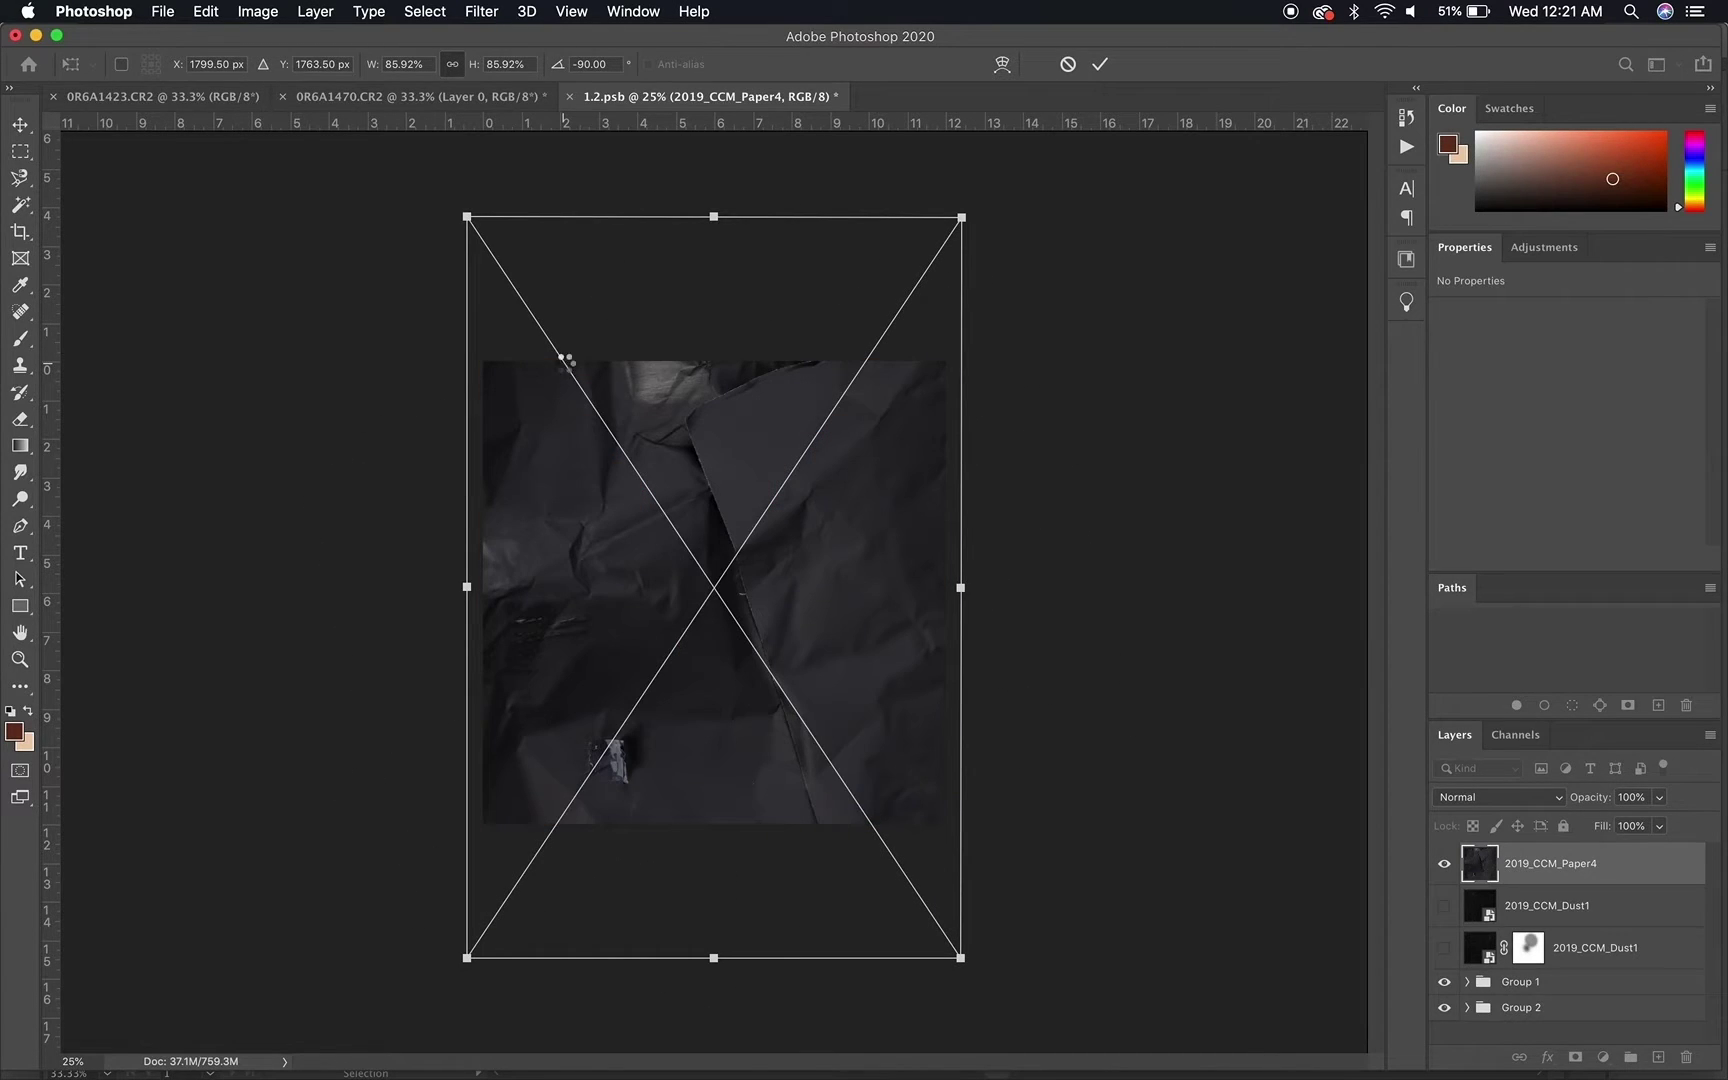
{"action": "key", "text": "Return"}
Set the blend mode of the 2019_CCM_Paper4 layer to Screen
{"action": "left_click", "coordinate": [1490, 797]}
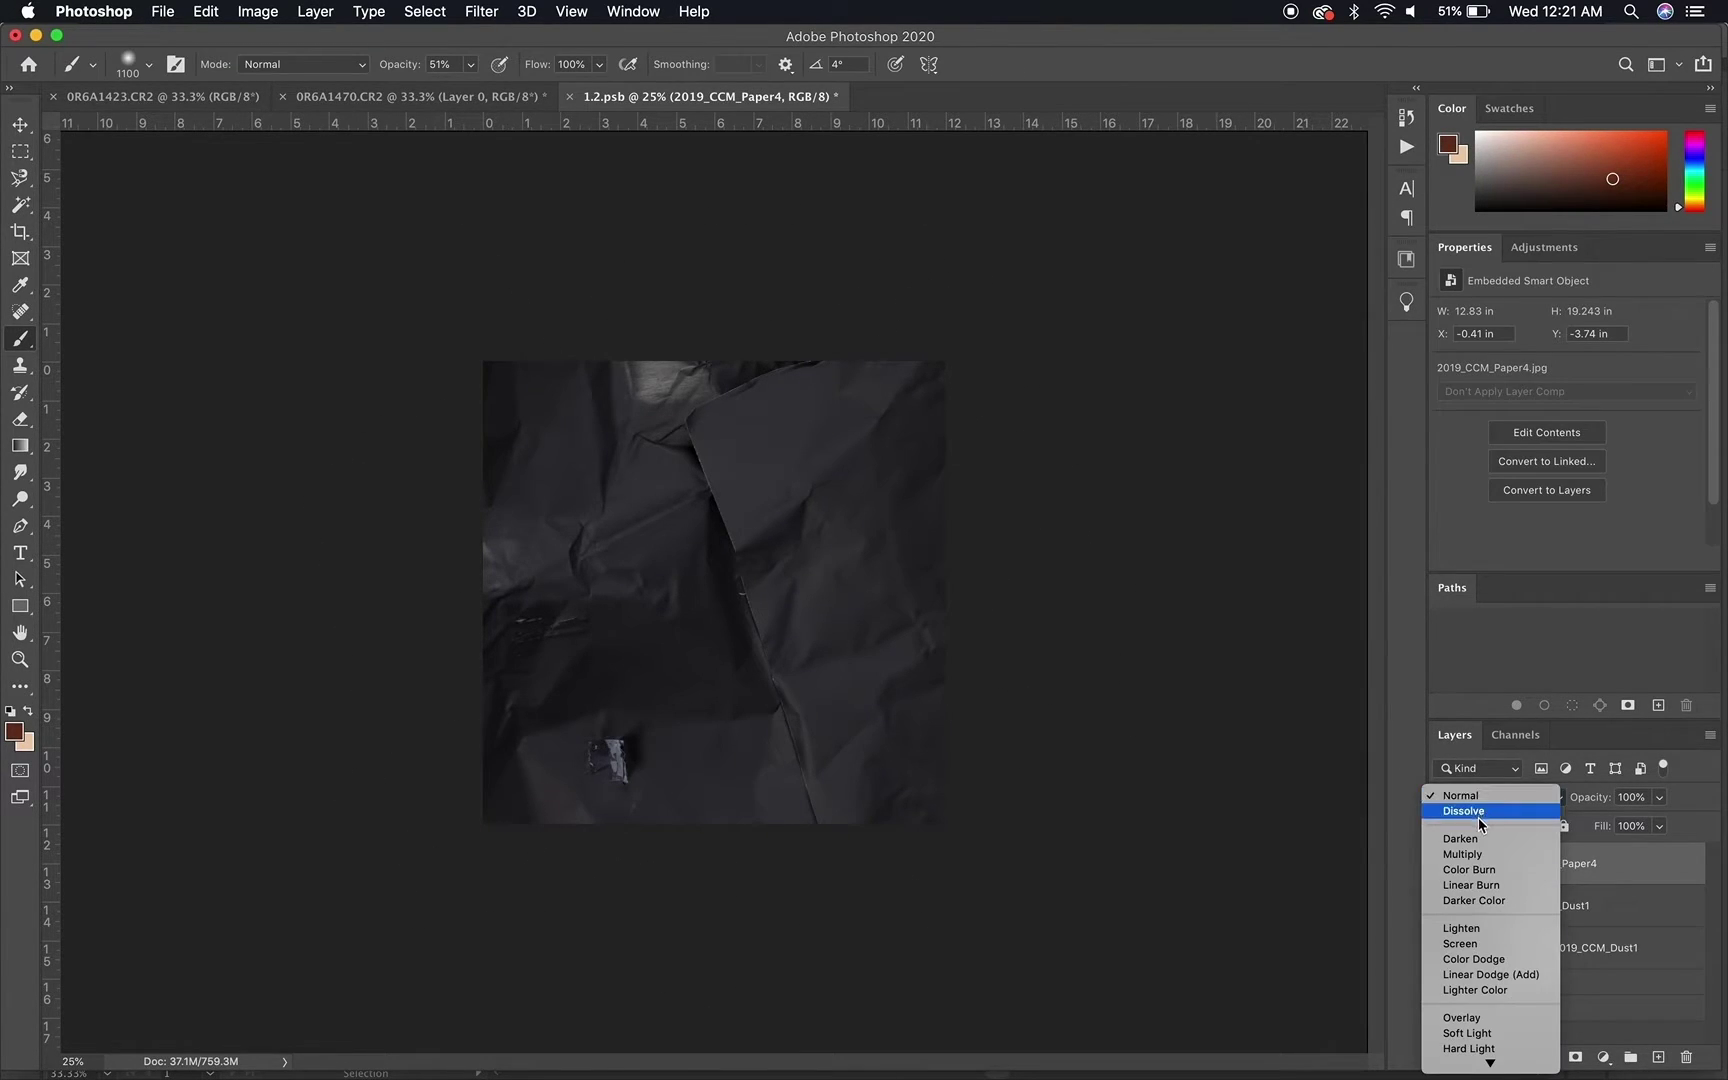
{"action": "left_click", "coordinate": [1460, 944]}
{"action": "key", "text": "super+equal"}
{"action": "key", "text": "super+equal"}
{"action": "key", "text": "super+minus"}
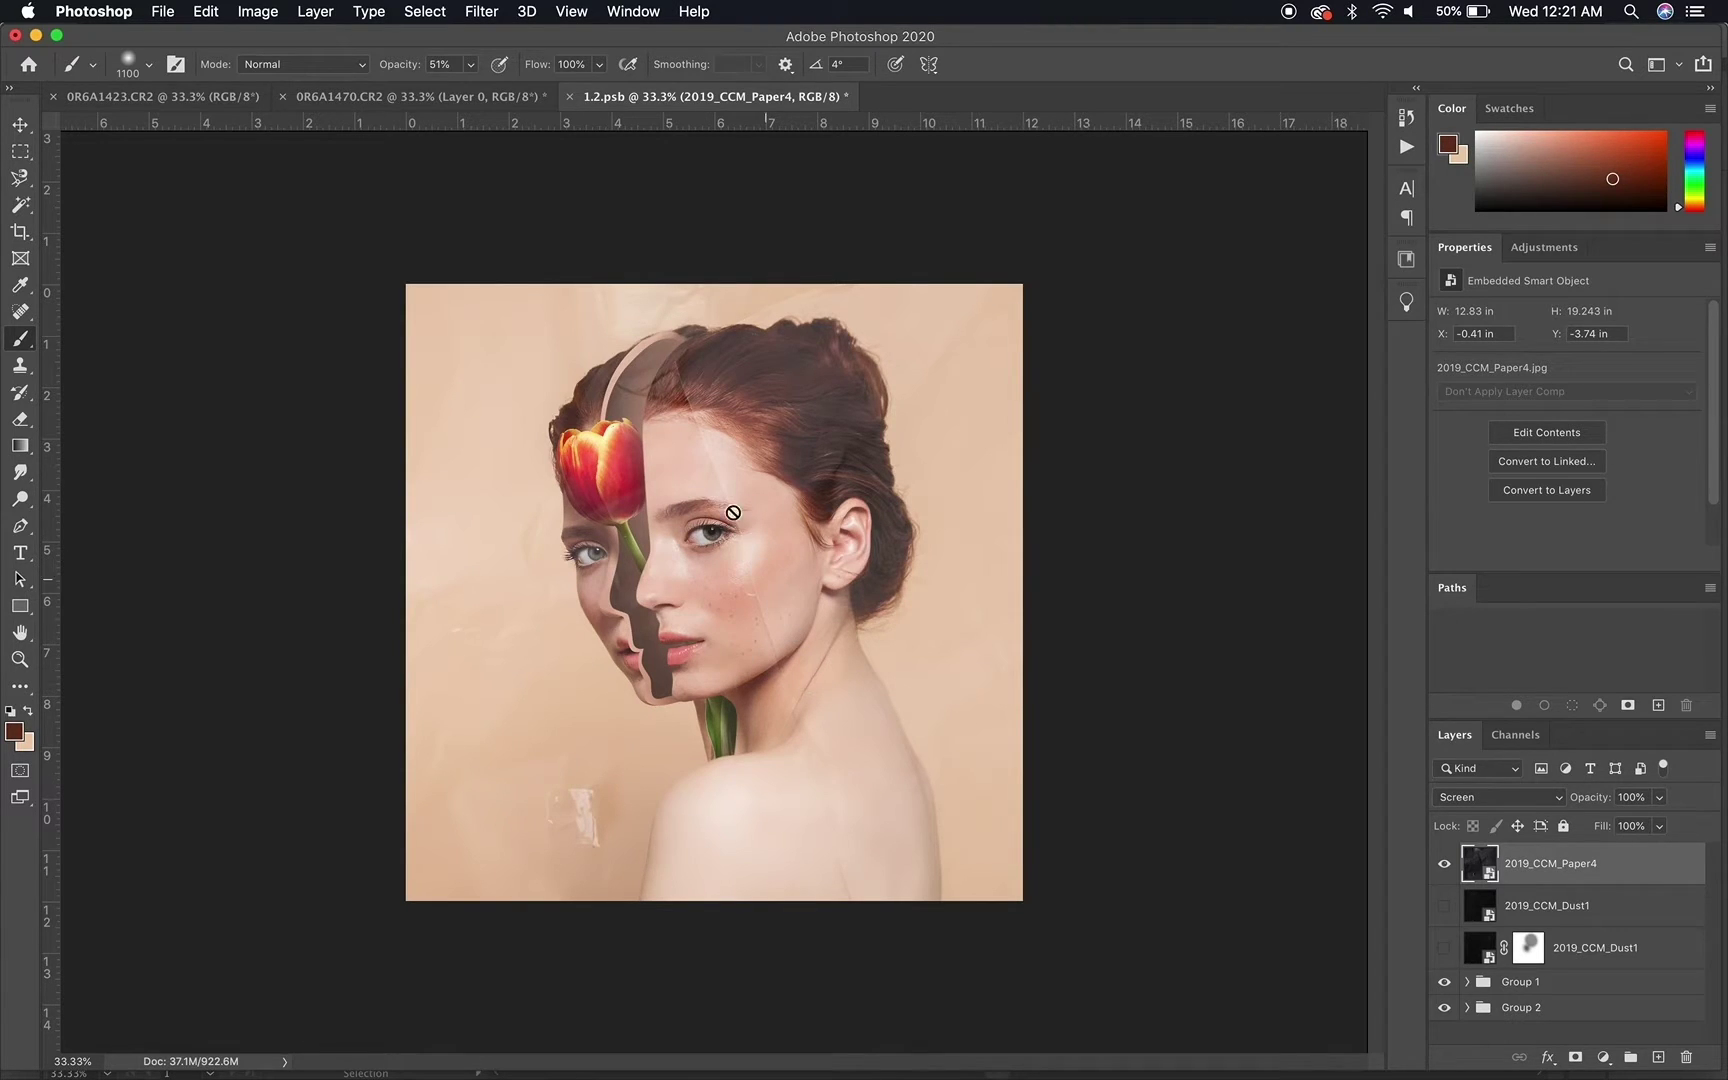
Draw a Pen tool path along the paper crease from the hair above the forehead, down across the cheek, to the shoulder
{"action": "key", "text": "super+plus"}
{"action": "key", "text": "super+plus"}
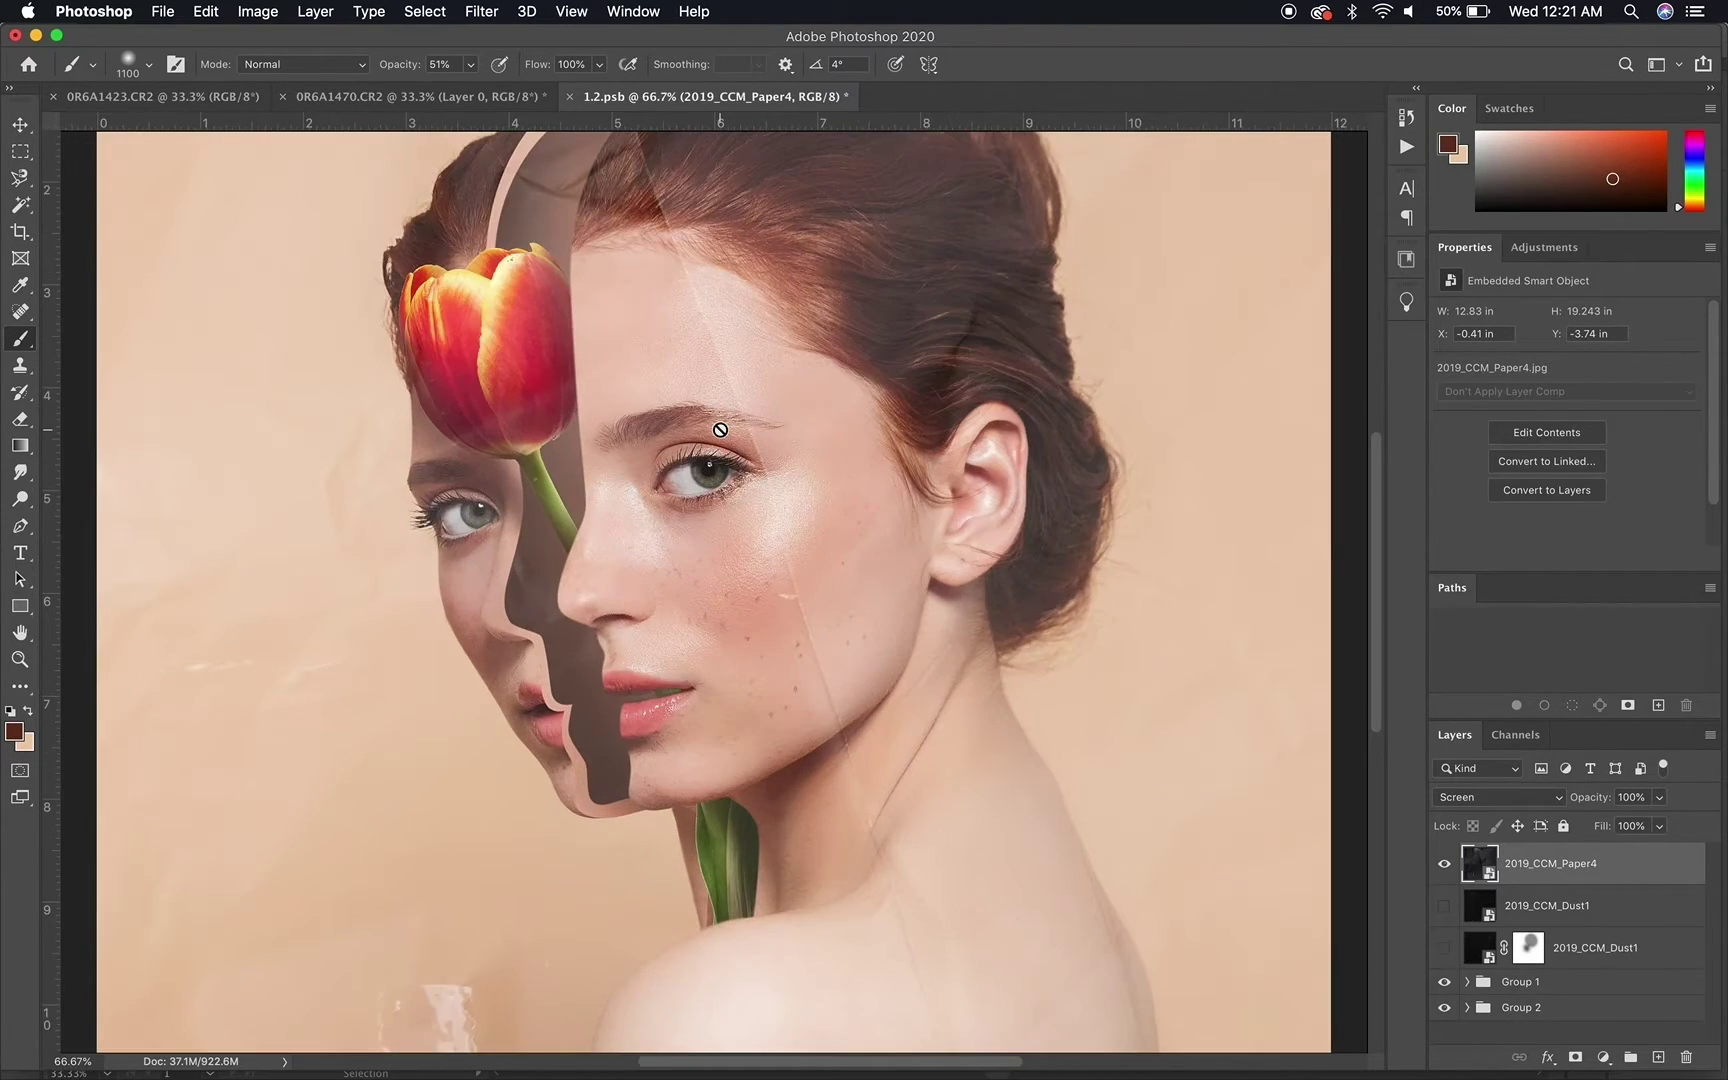
{"action": "key", "text": "p"}
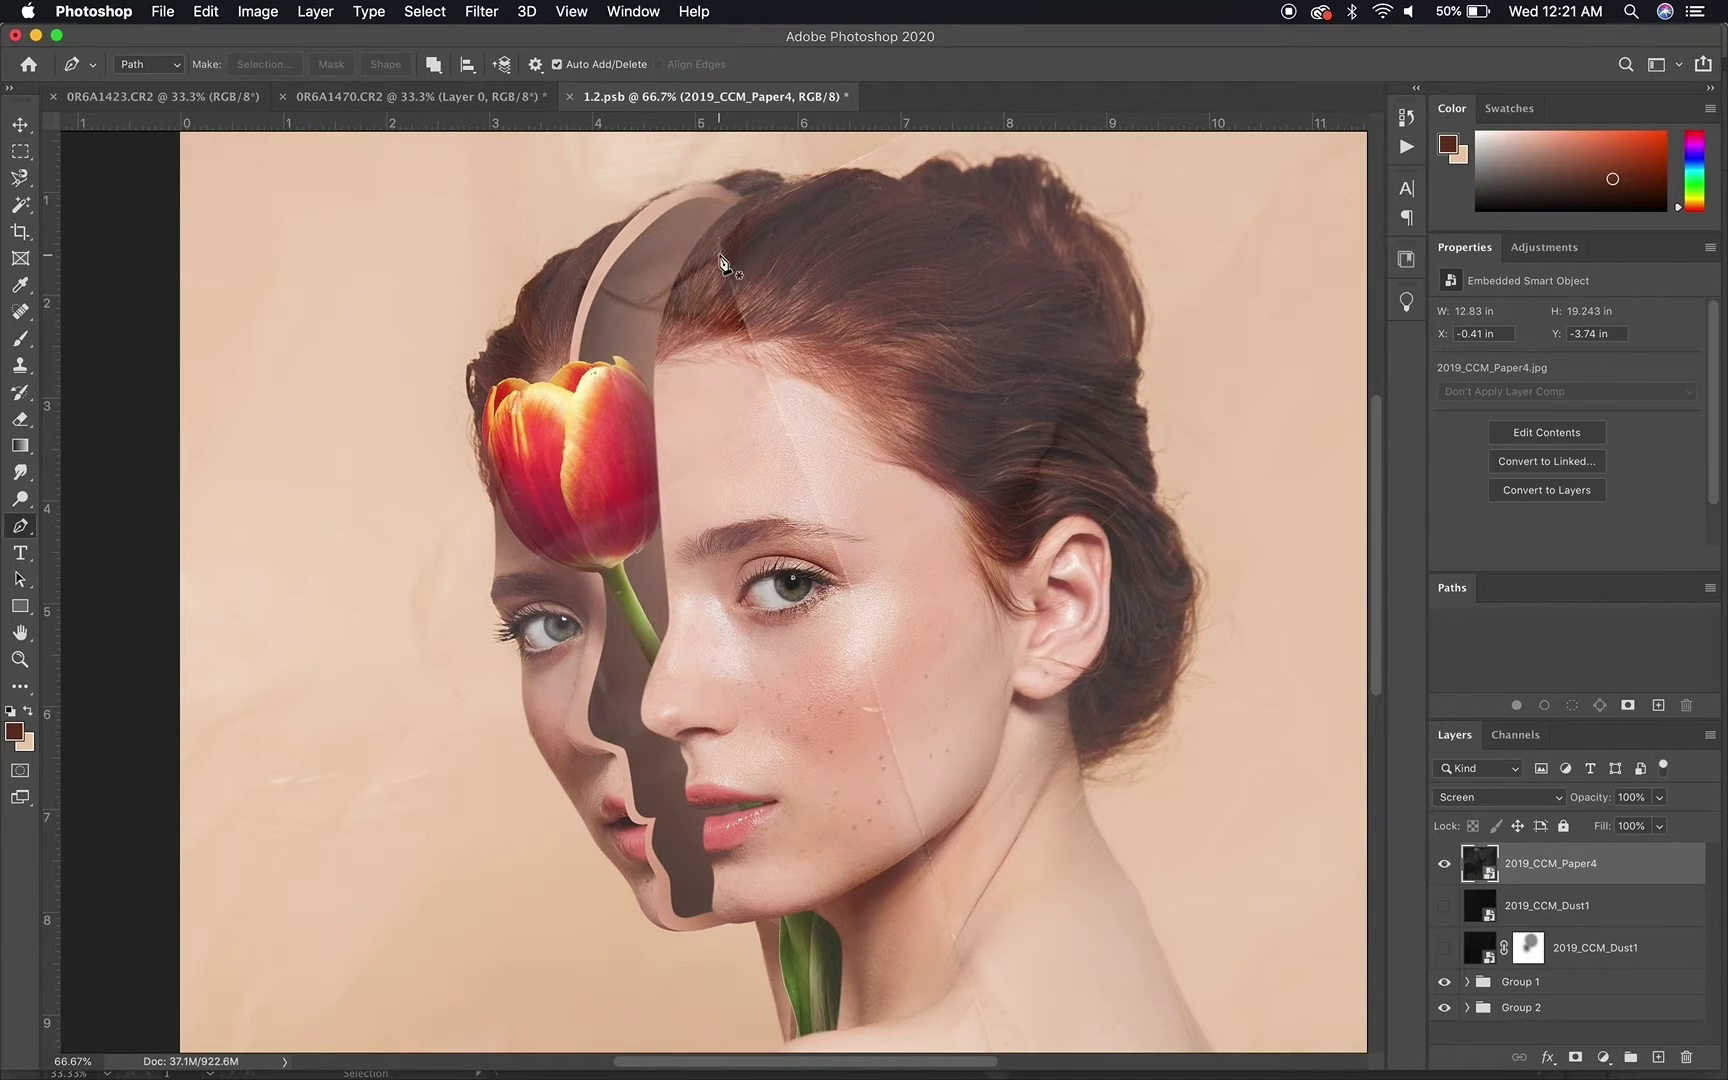
{"action": "left_click", "coordinate": [718, 246]}
{"action": "left_click_drag", "start_coordinate": [855, 607], "coordinate": [869, 666]}
{"action": "left_click_drag", "start_coordinate": [928, 860], "coordinate": [936, 886]}
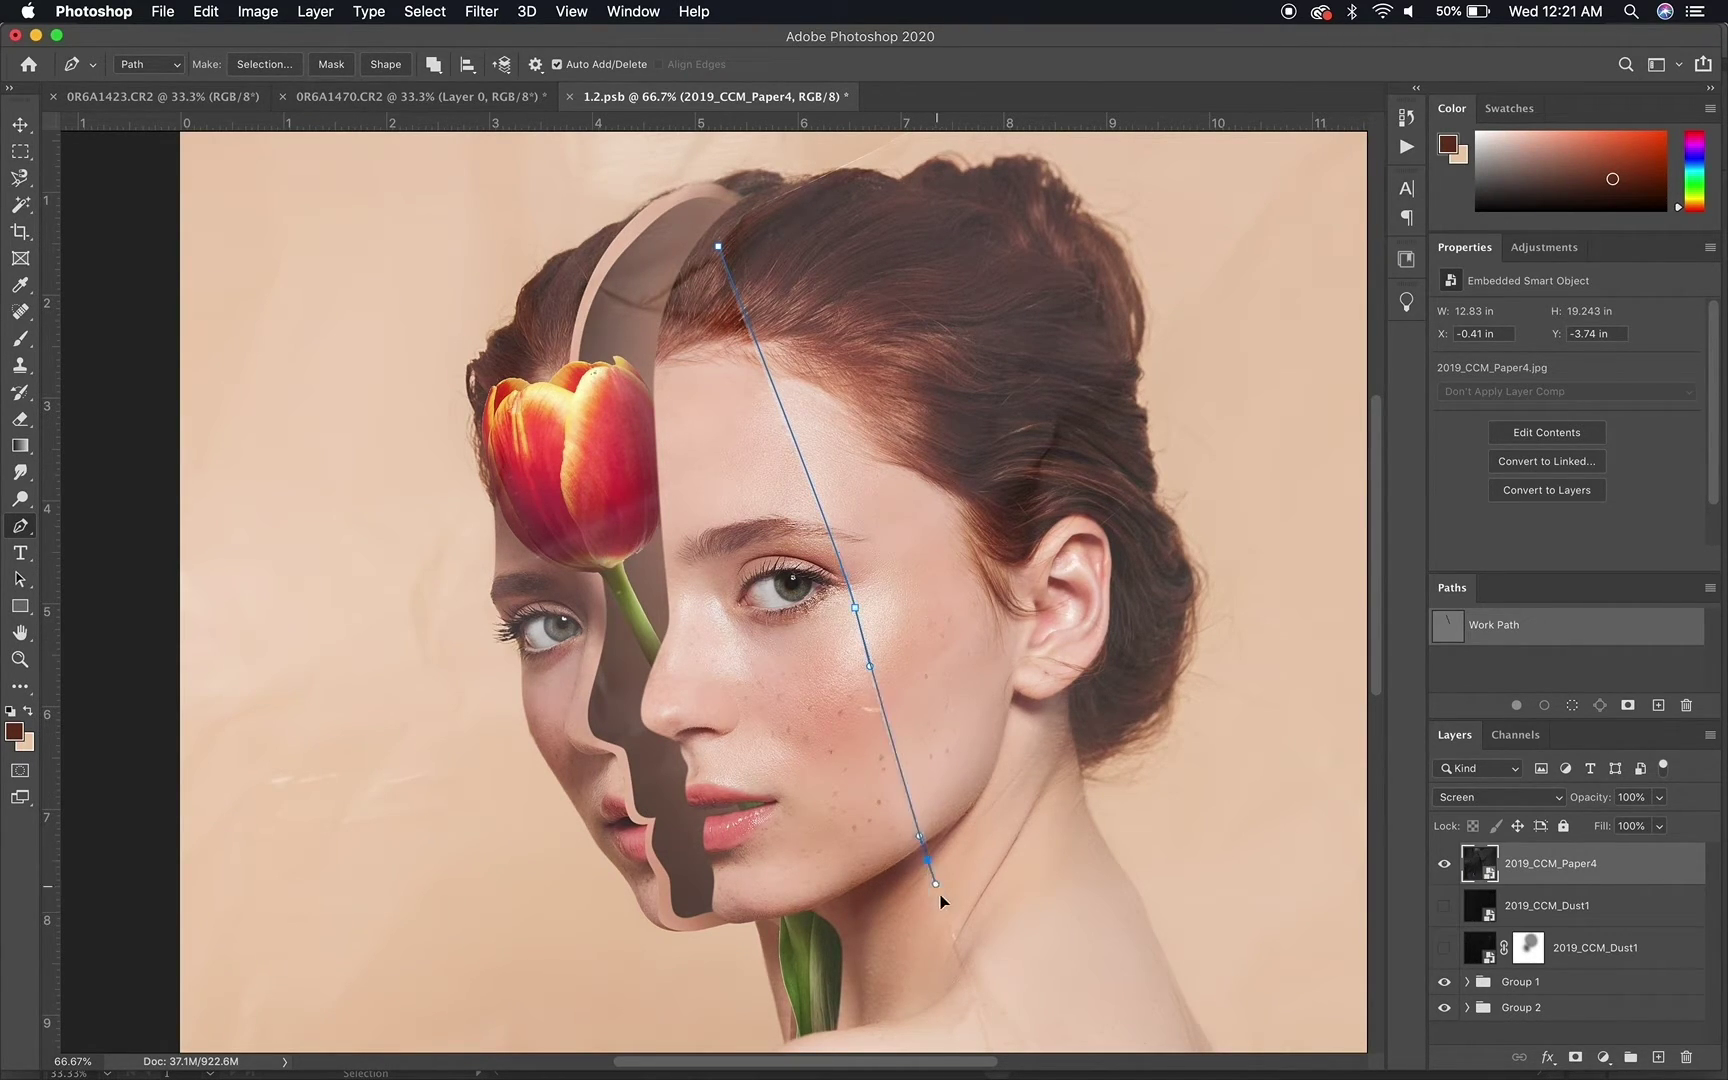
{"action": "left_click", "coordinate": [984, 1015]}
Close the path around the back of the head and above the canvas edge, and deselect it
{"action": "left_click", "coordinate": [1205, 503]}
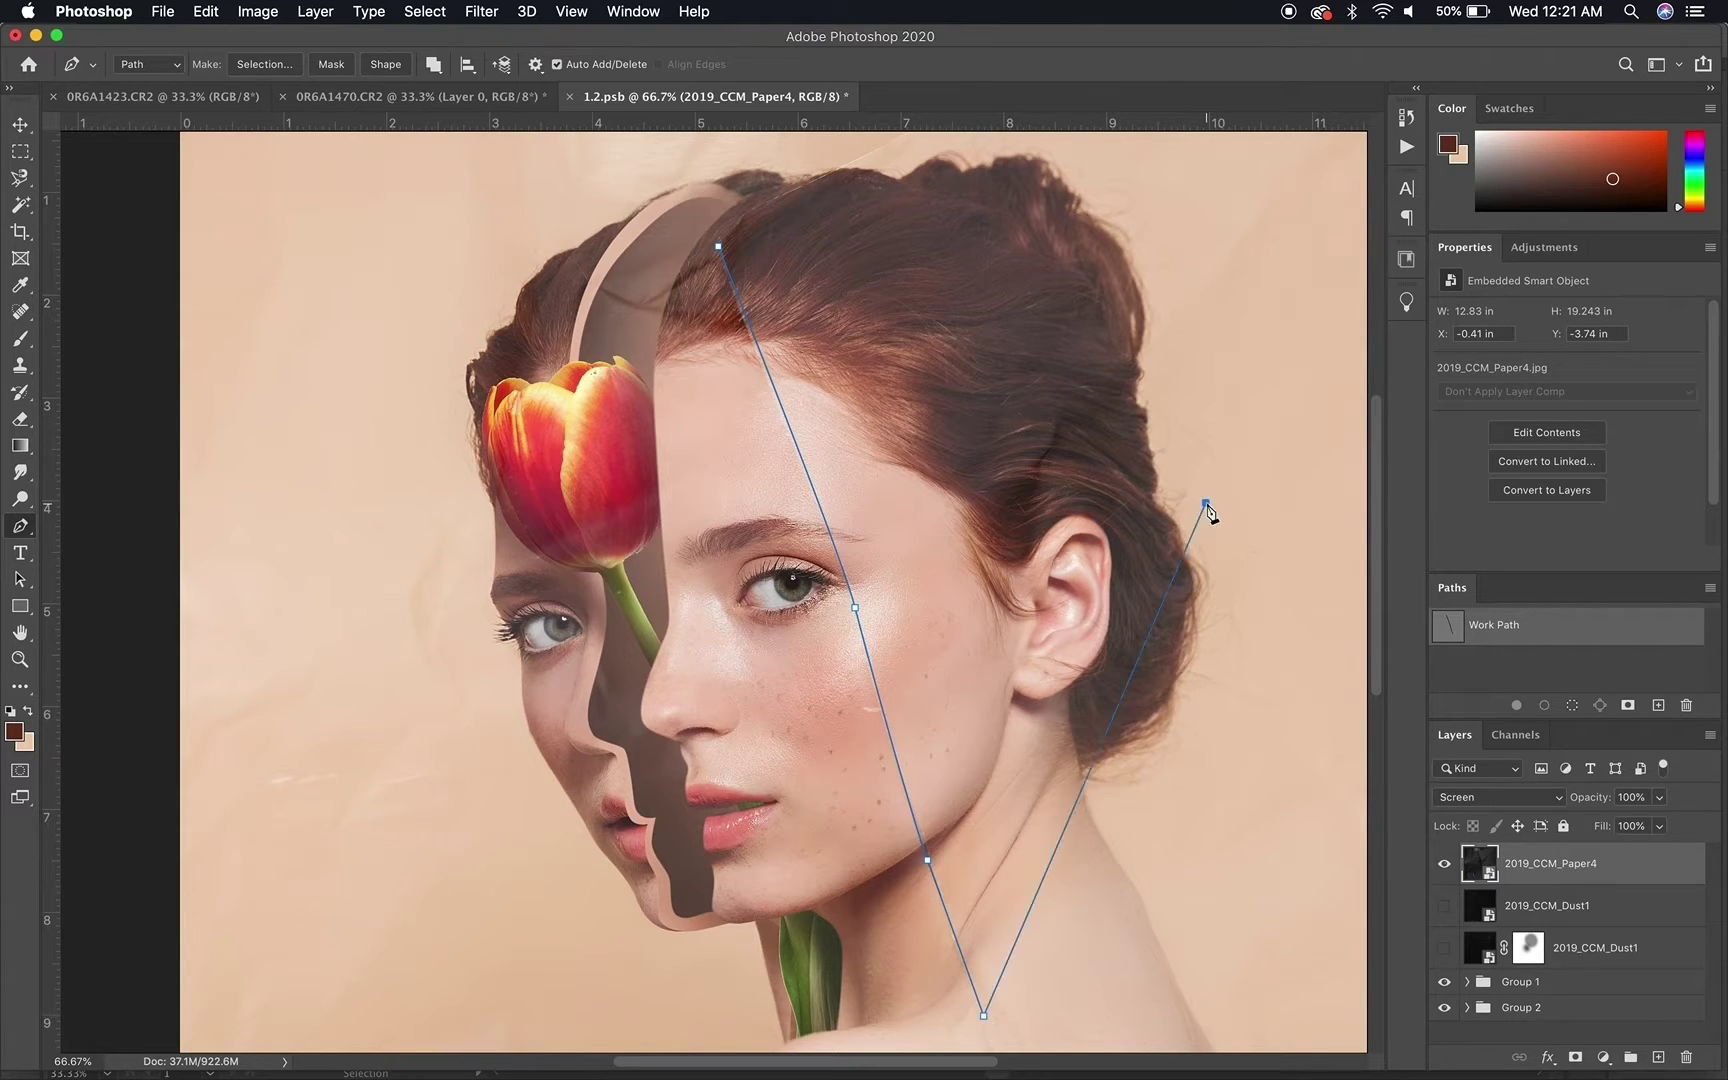
{"action": "left_click", "coordinate": [1190, 263]}
{"action": "scroll", "coordinate": [1190, 265], "scroll_direction": "up", "scroll_amount": 5}
{"action": "left_click", "coordinate": [1108, 204]}
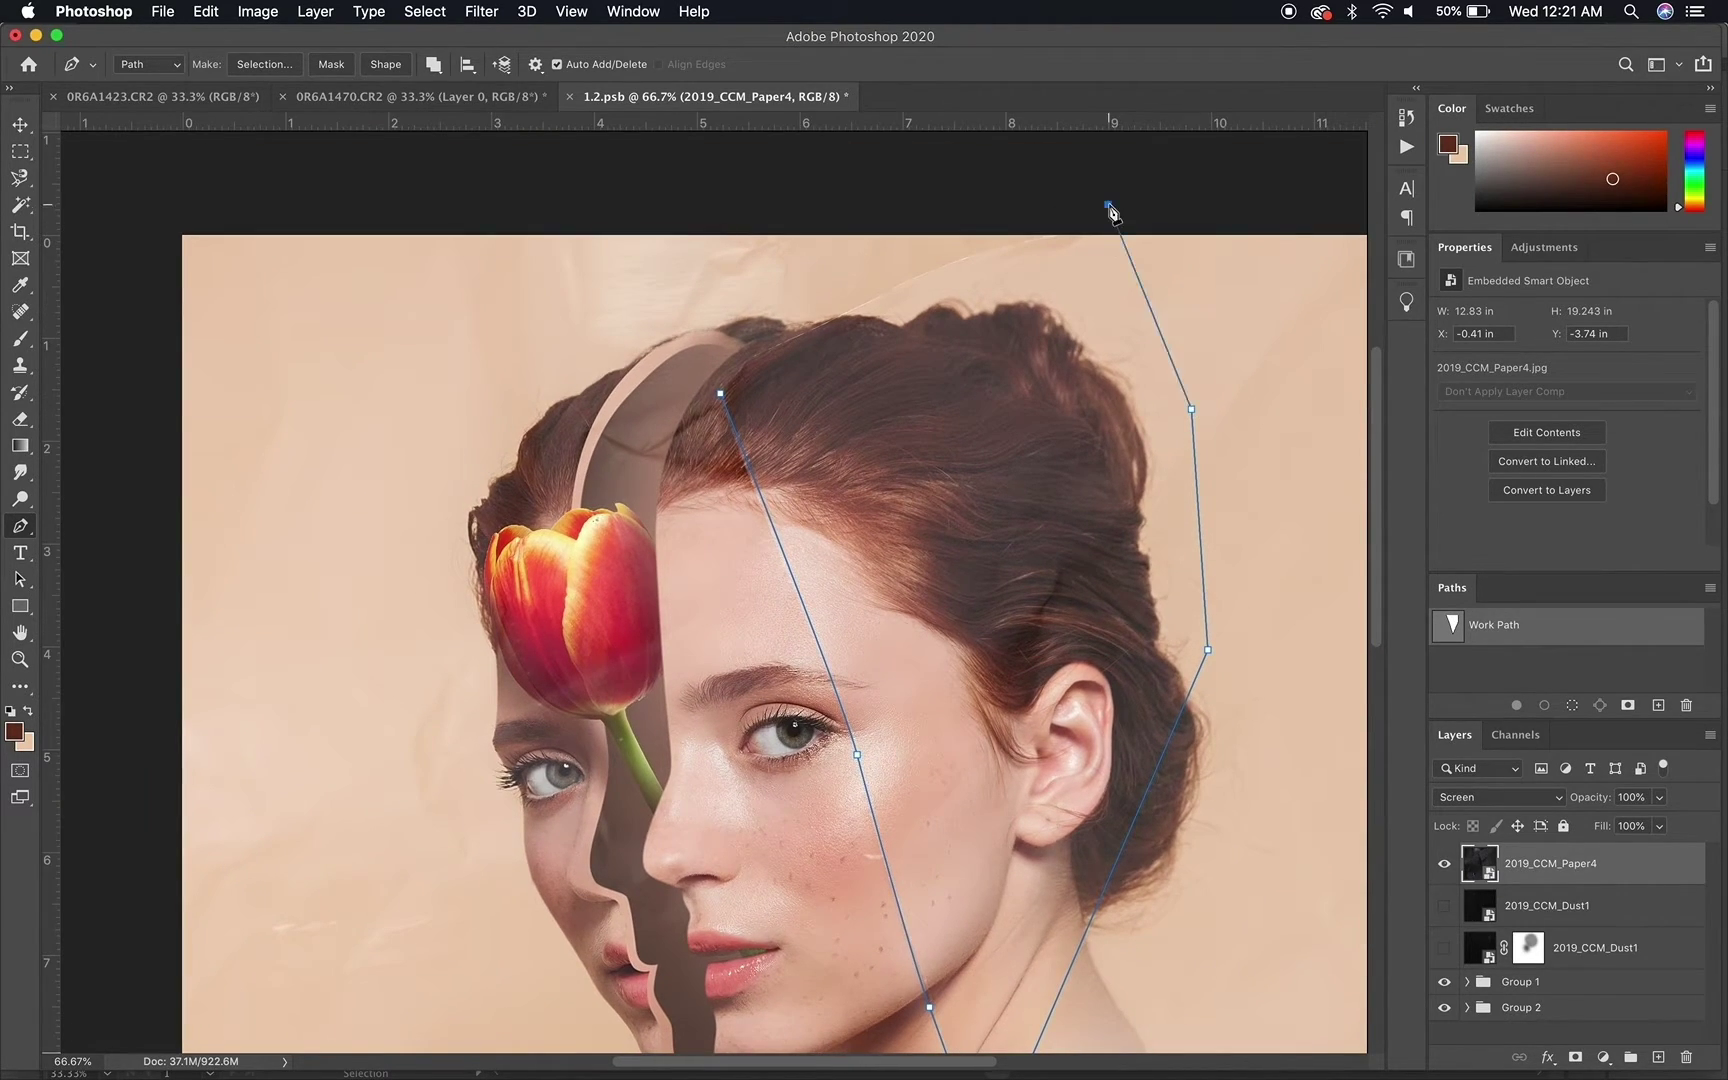
{"action": "left_click", "coordinate": [963, 261]}
{"action": "left_click_drag", "start_coordinate": [859, 304], "coordinate": [838, 315]}
{"action": "left_click_drag", "start_coordinate": [754, 358], "coordinate": [741, 367]}
{"action": "left_click", "coordinate": [721, 394]}
{"action": "left_click", "coordinate": [1486, 665]}
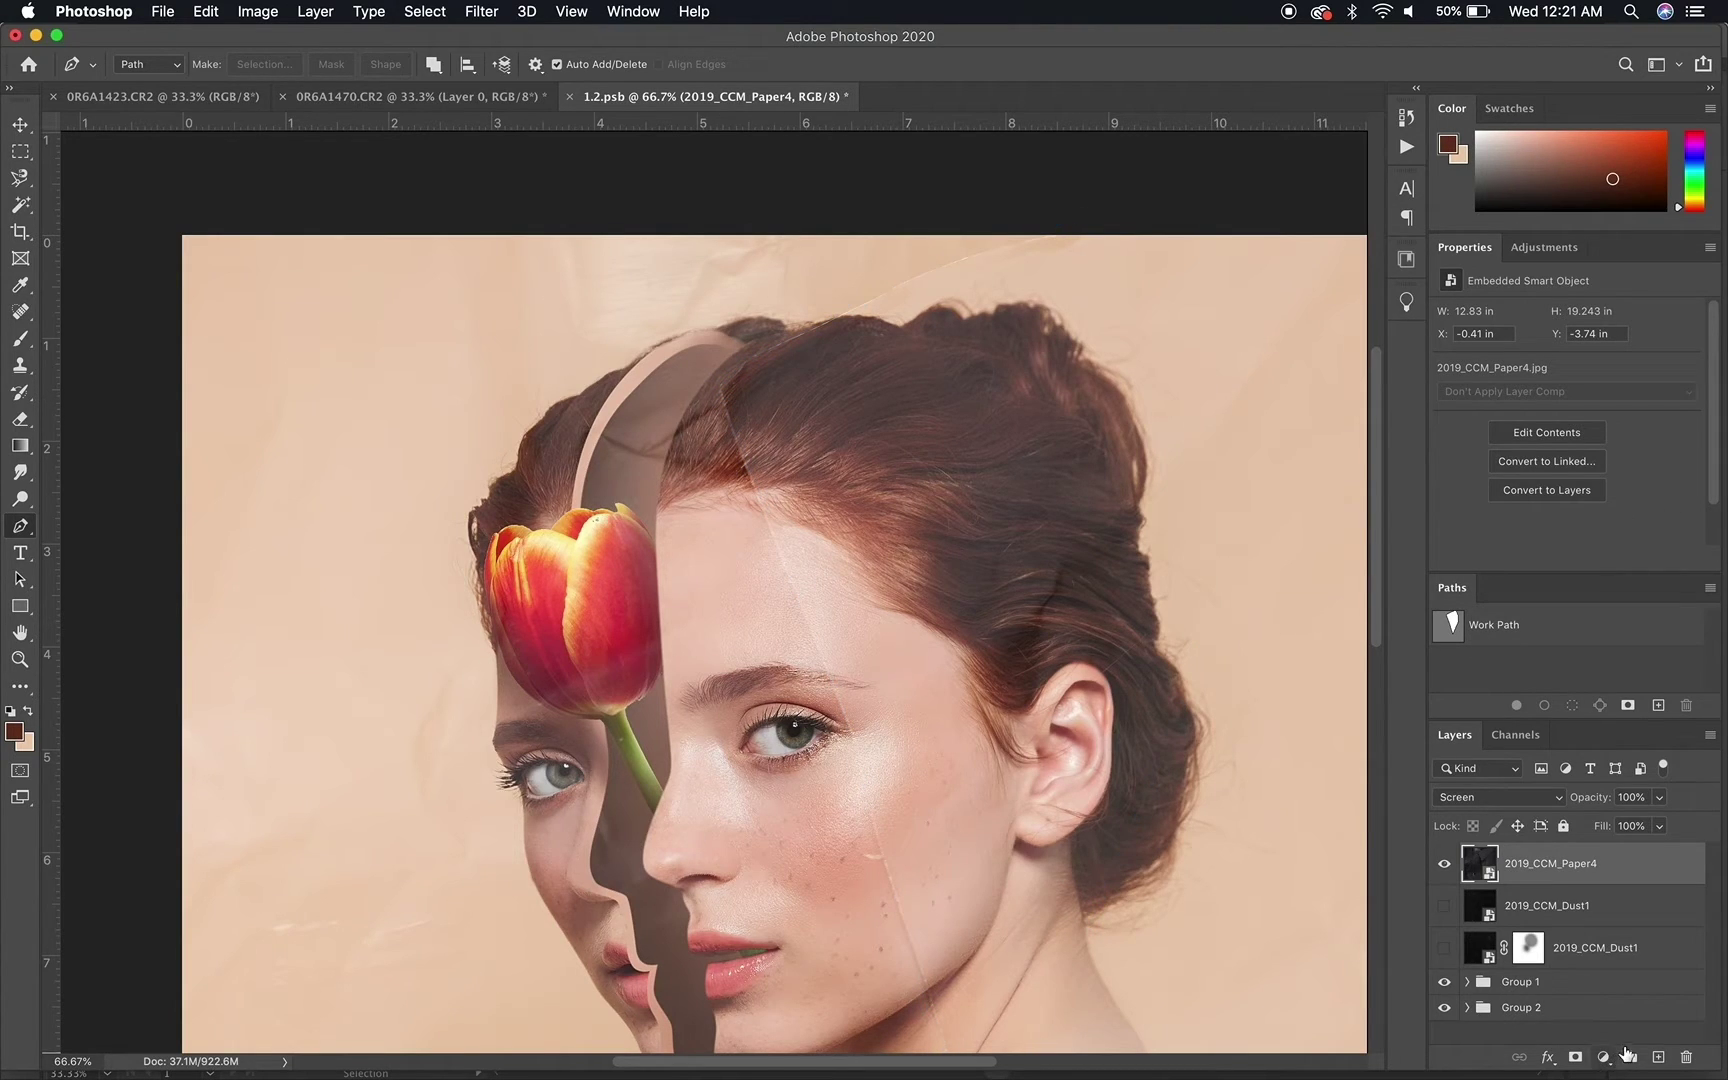
Add a new layer above 2019_CCM_Paper4 and mask it with a selection loaded from the Work Path
{"action": "left_click", "coordinate": [1658, 1057]}
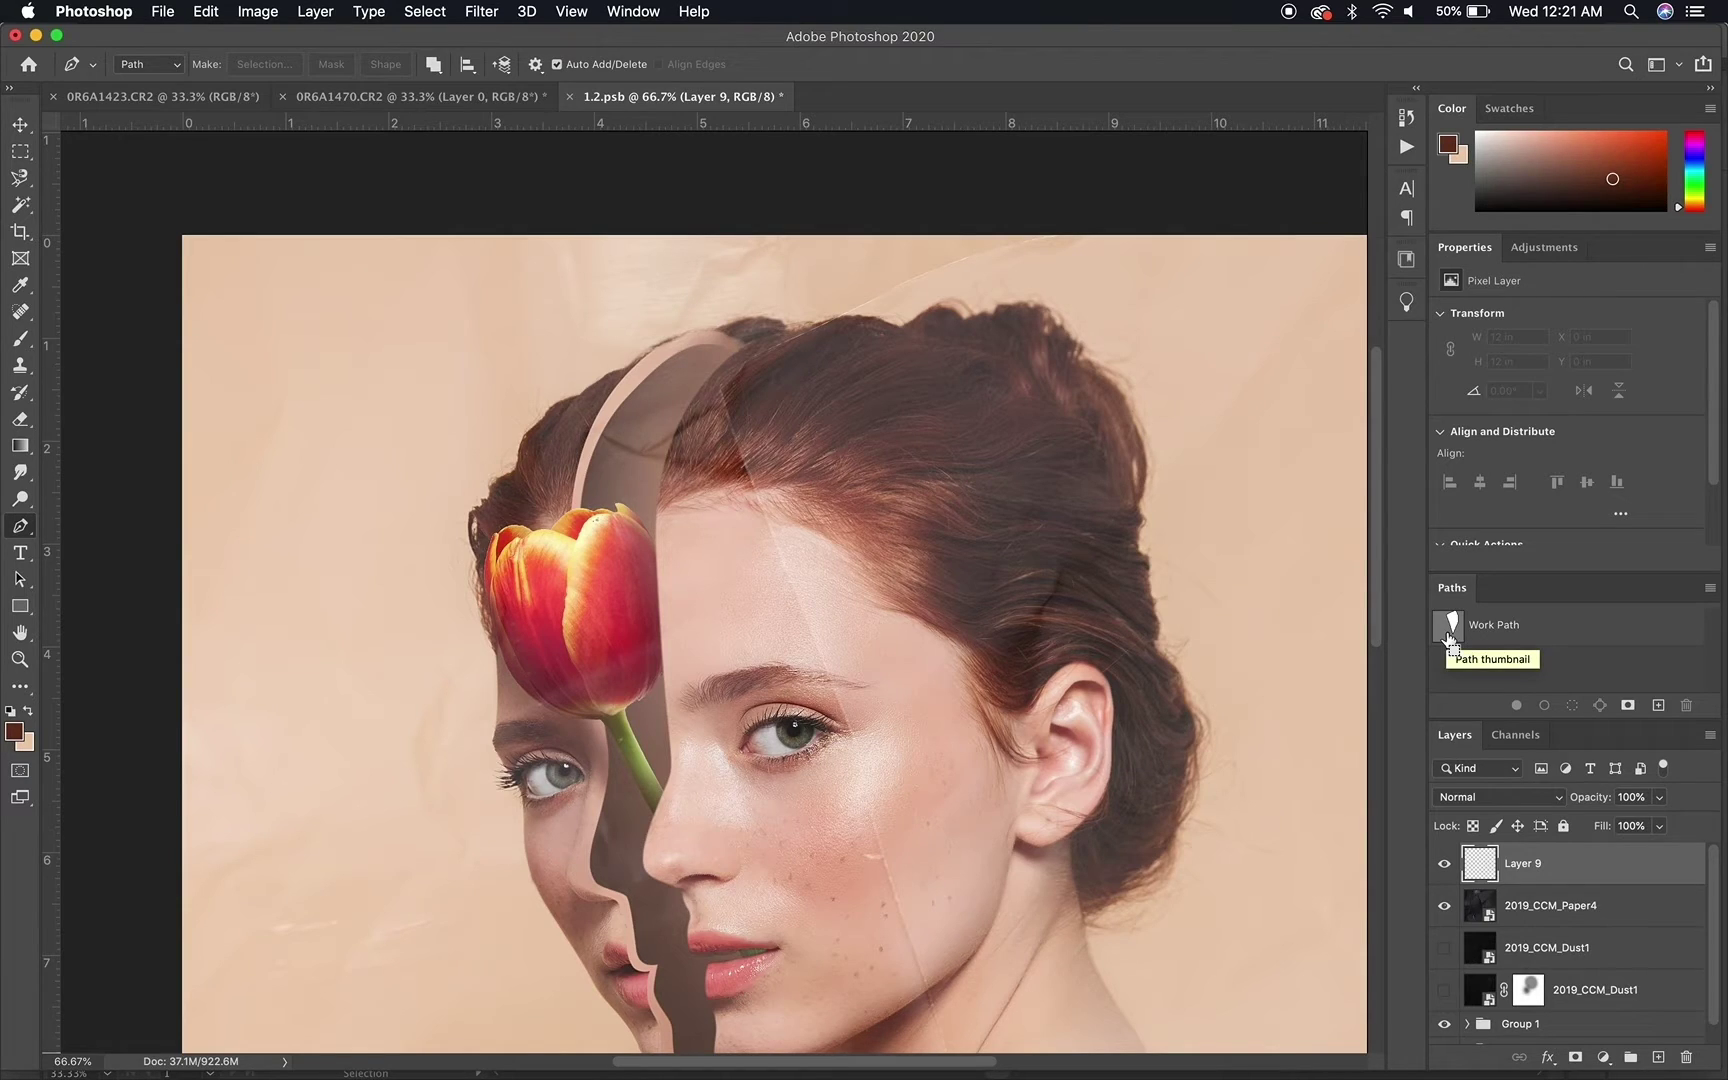
{"action": "left_click", "coordinate": [1451, 630], "text": "super"}
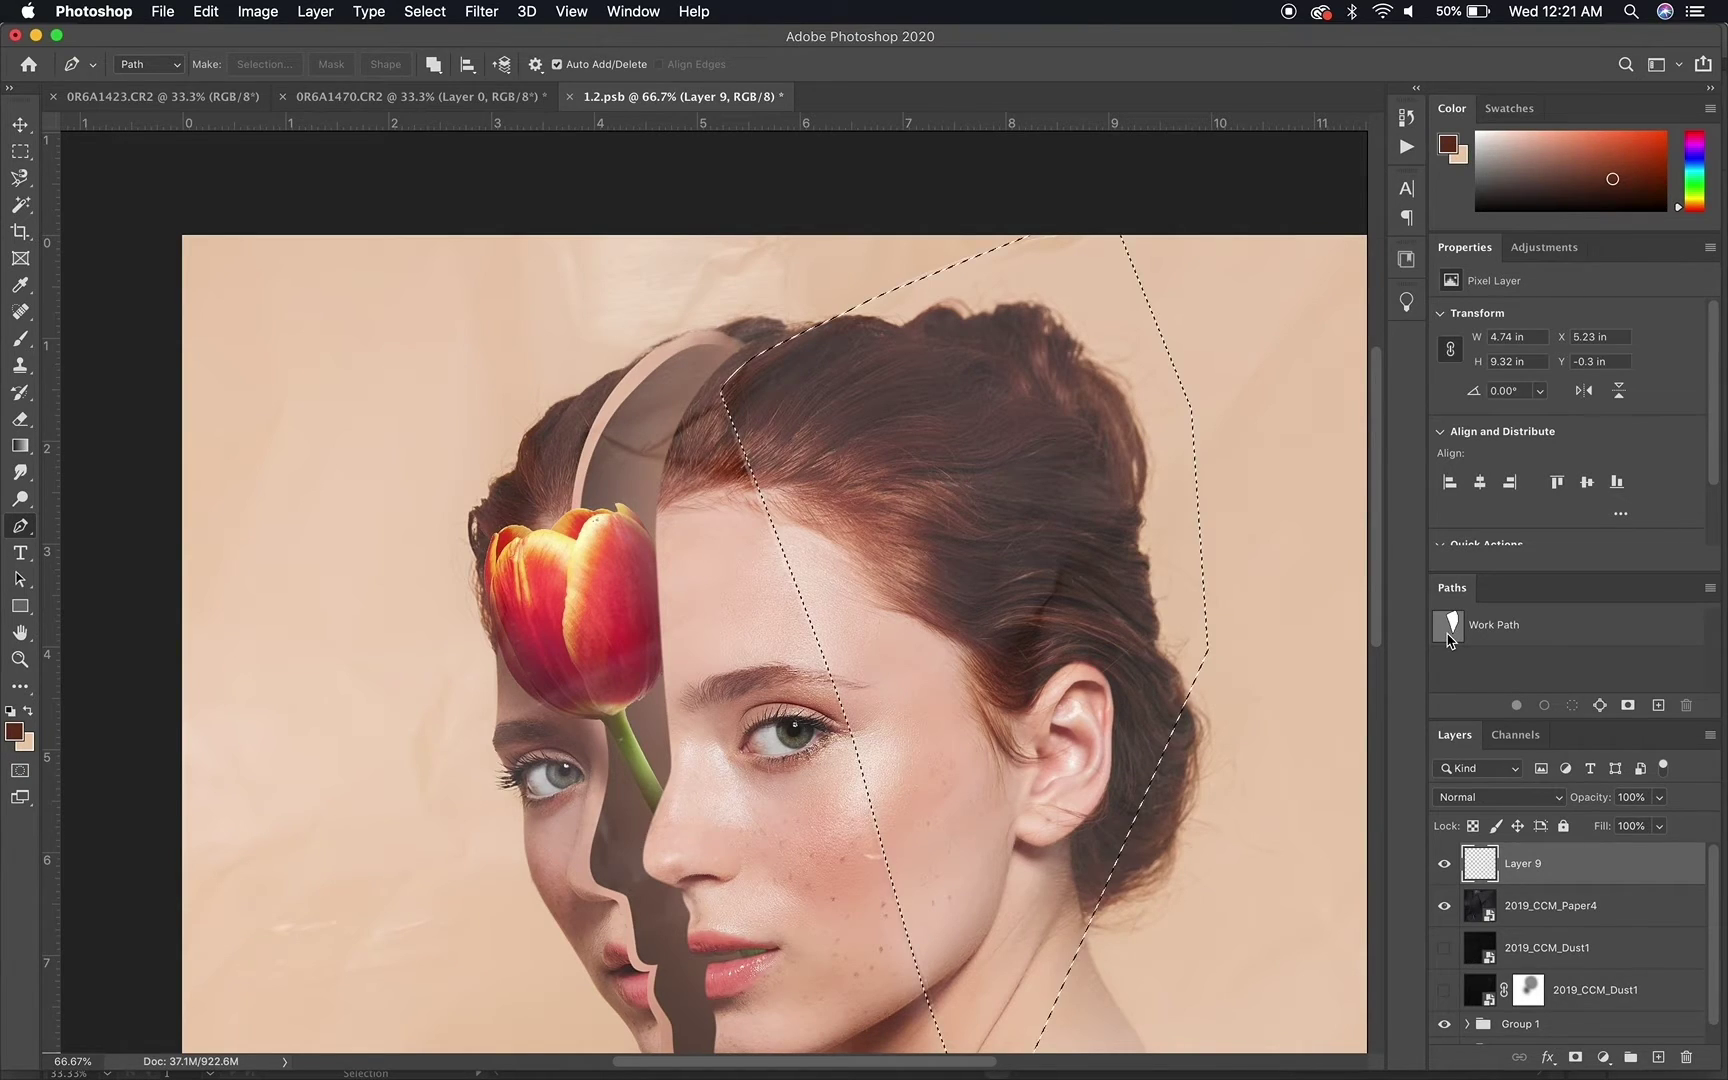
{"action": "left_click", "coordinate": [1576, 1058]}
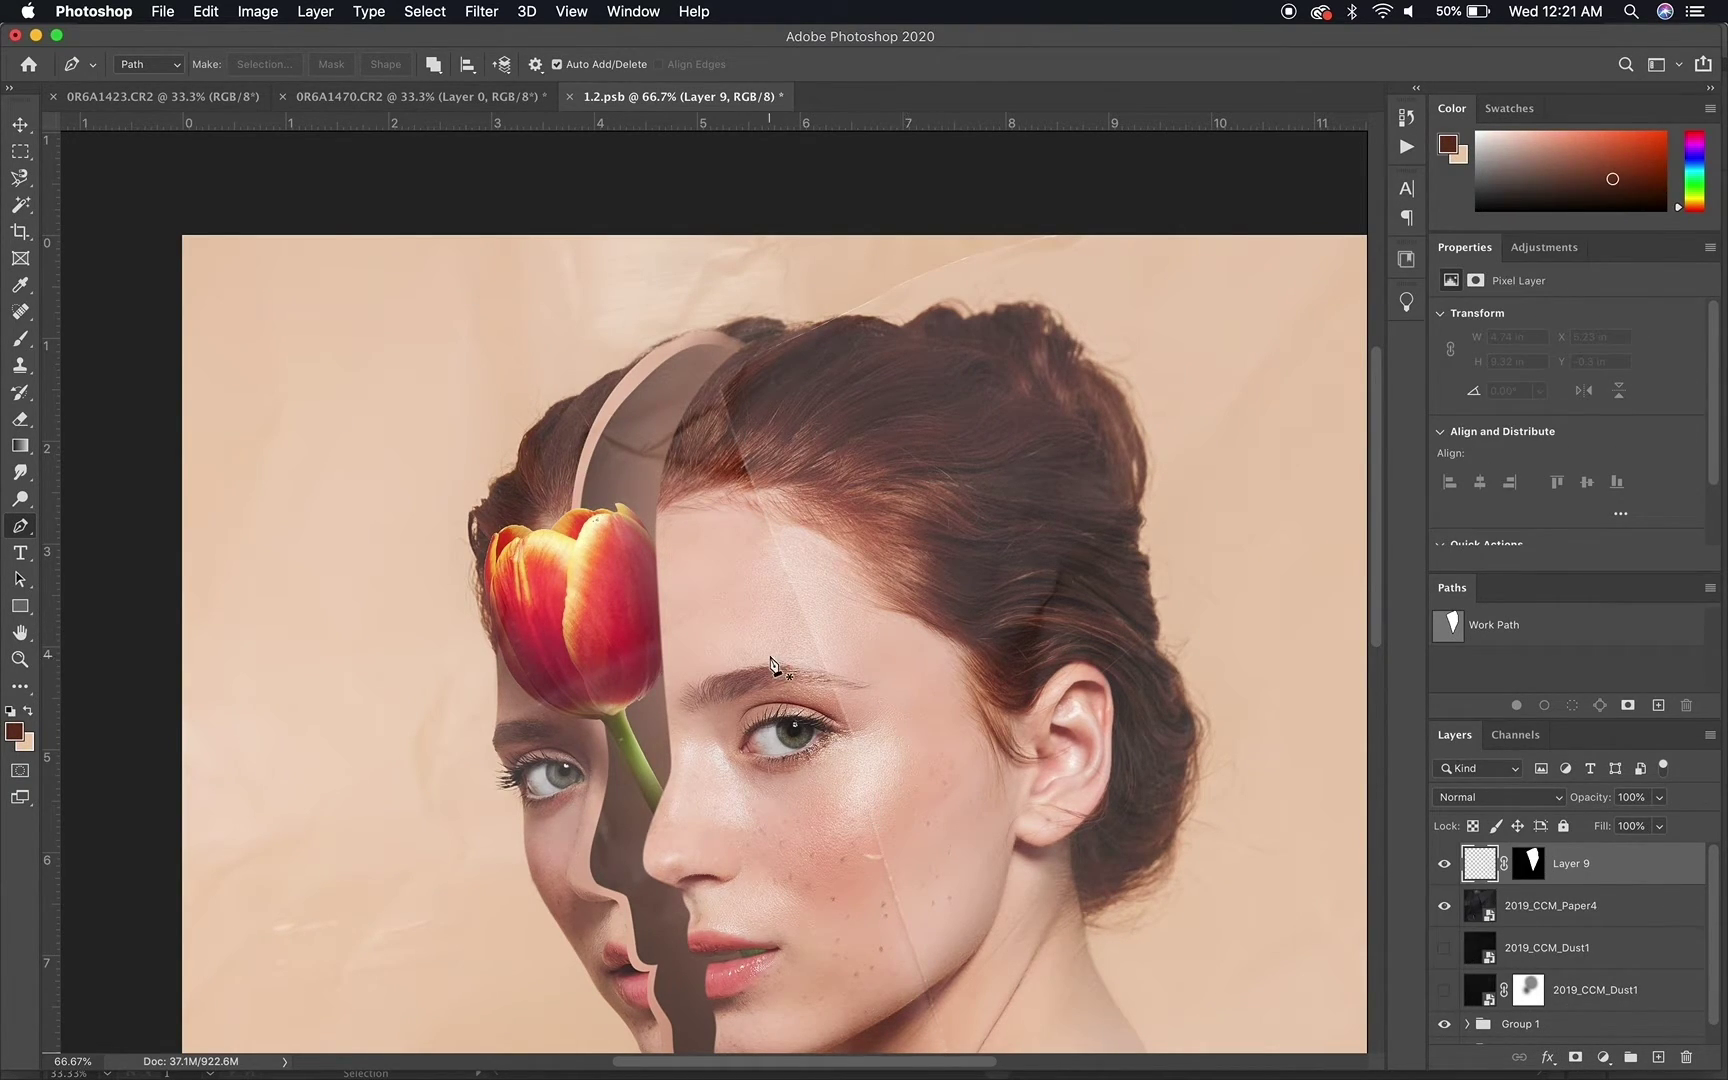
Paint a soft dark brown shadow along the crease edge on the masked layer with a size 300 brush
{"action": "key", "text": "b"}
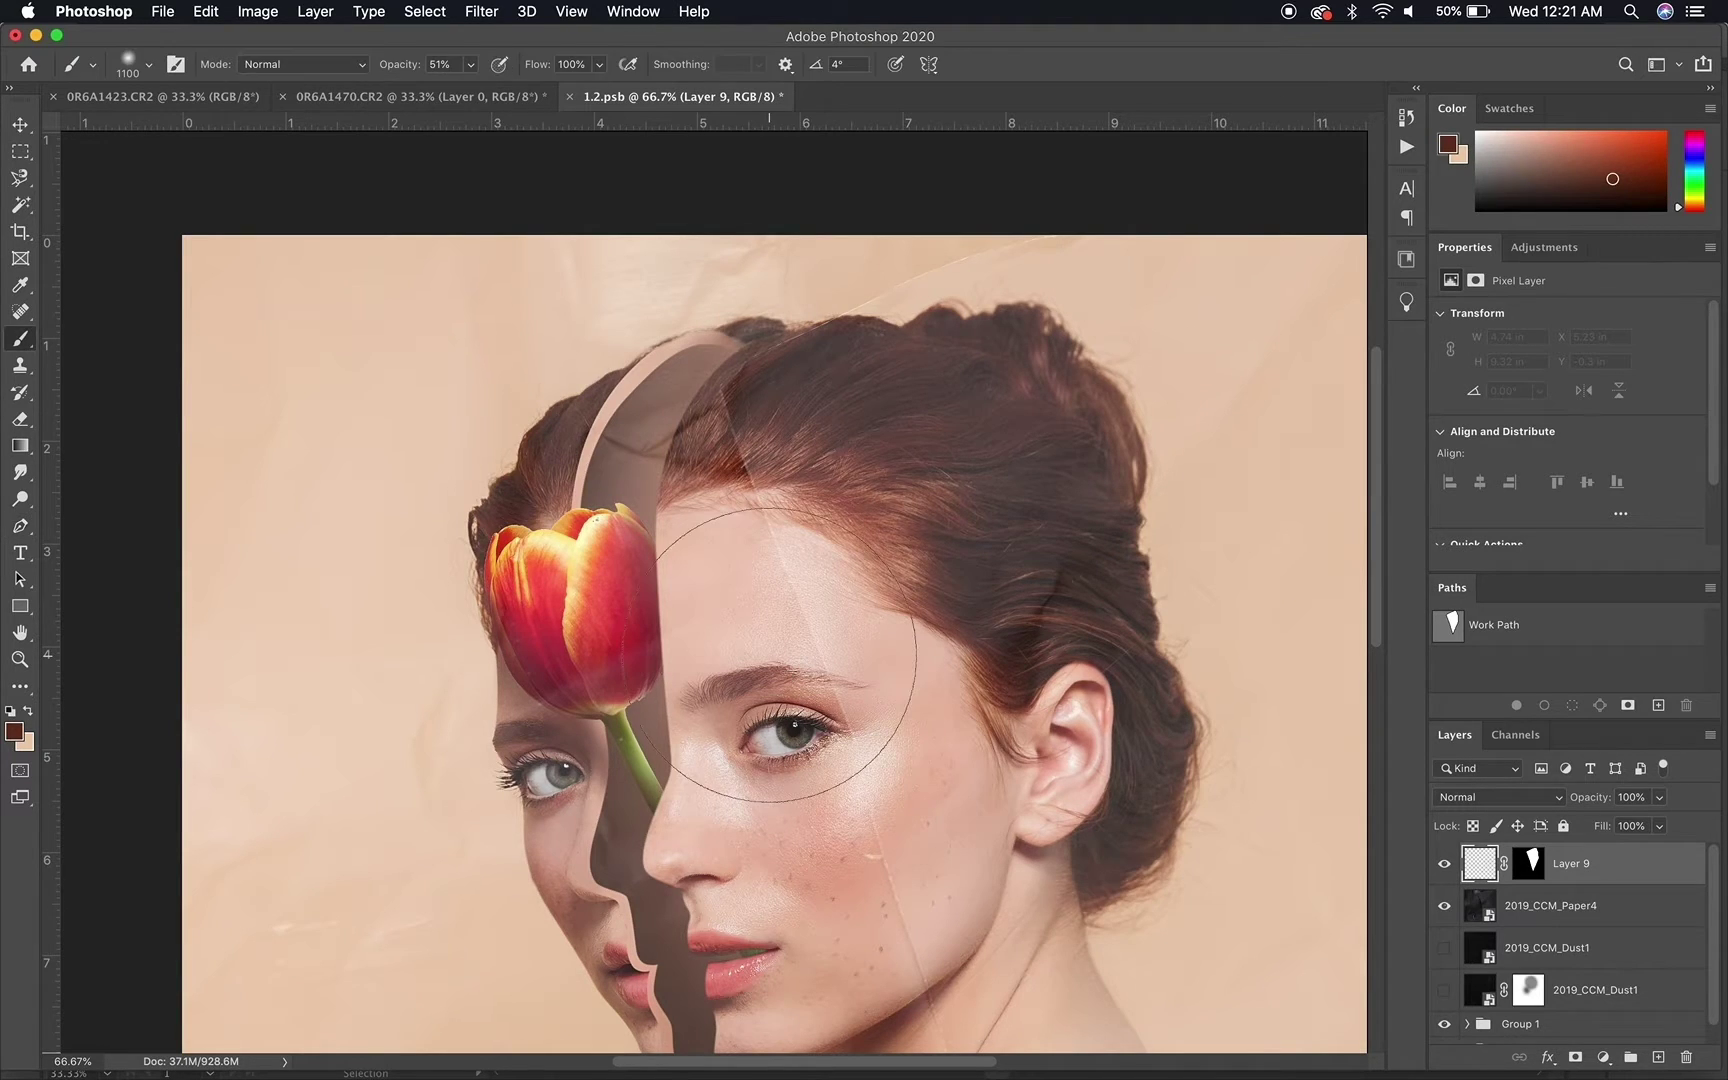
{"action": "key", "text": "bracketleft"}
{"action": "key", "text": "bracketleft"}
{"action": "key", "text": "bracketleft"}
{"action": "key", "text": "bracketleft"}
{"action": "key", "text": "bracketleft"}
{"action": "key", "text": "bracketleft"}
{"action": "key", "text": "bracketleft"}
{"action": "key", "text": "bracketleft"}
{"action": "key", "text": "bracketleft"}
{"action": "key", "text": "bracketleft"}
{"action": "mouse_move", "coordinate": [812, 585]}
{"action": "left_mouse_down"}
{"action": "mouse_move", "coordinate": [809, 625]}
{"action": "mouse_move", "coordinate": [760, 450]}
{"action": "mouse_move", "coordinate": [885, 830]}
{"action": "mouse_move", "coordinate": [967, 1003]}
{"action": "mouse_move", "coordinate": [1010, 1035]}
{"action": "left_mouse_up"}
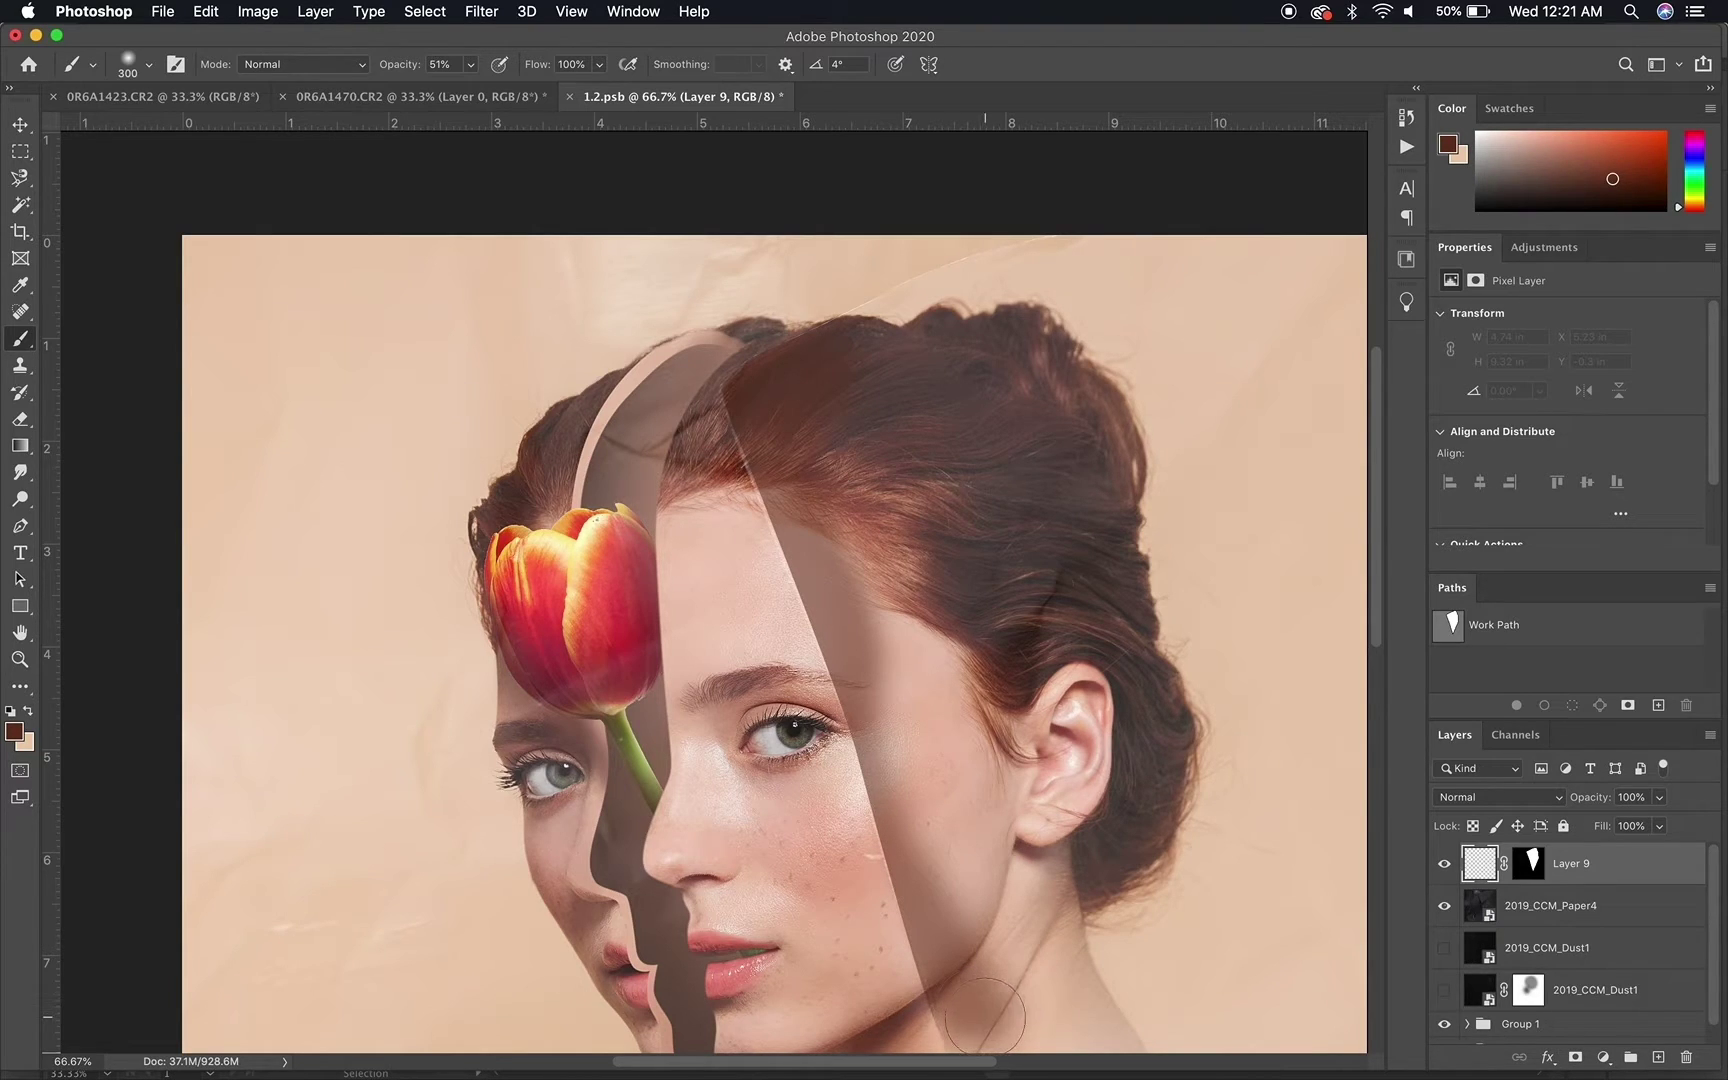
Invert the layer mask of Layer 9 so the shadow falls on the opposite side of the crease
{"action": "left_click", "coordinate": [1530, 860]}
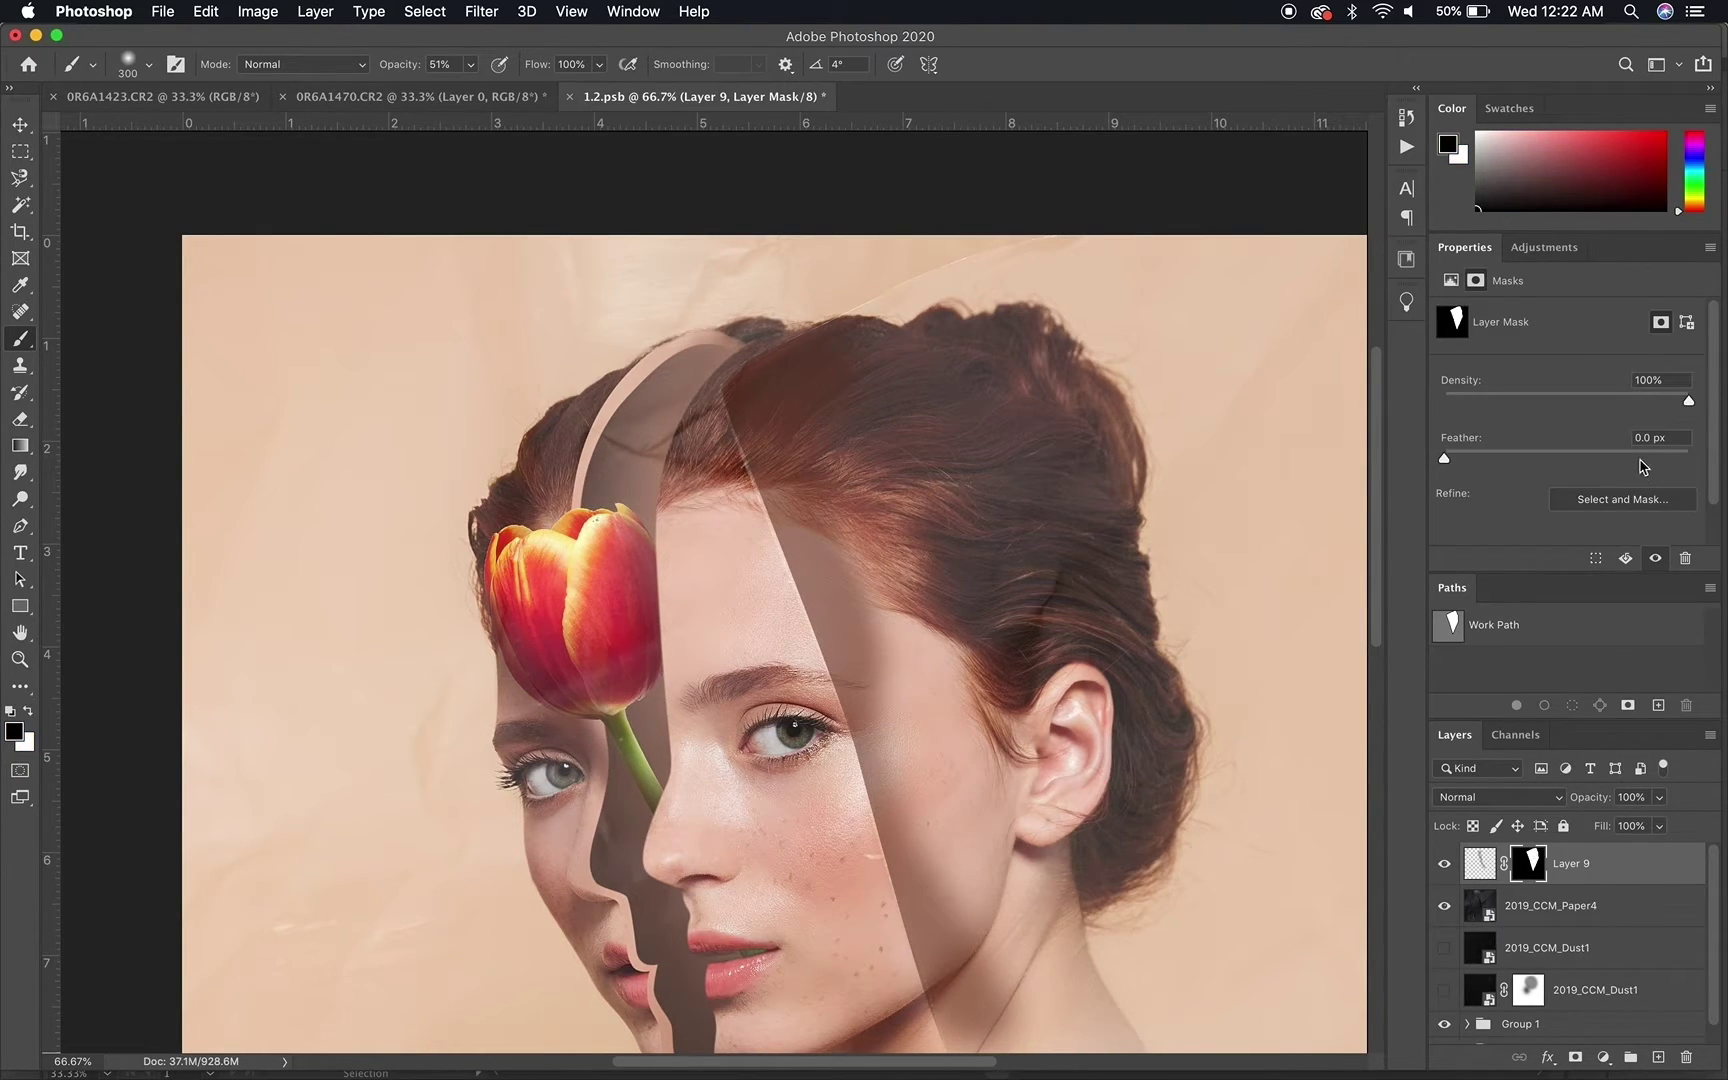
{"action": "left_click", "coordinate": [1620, 524]}
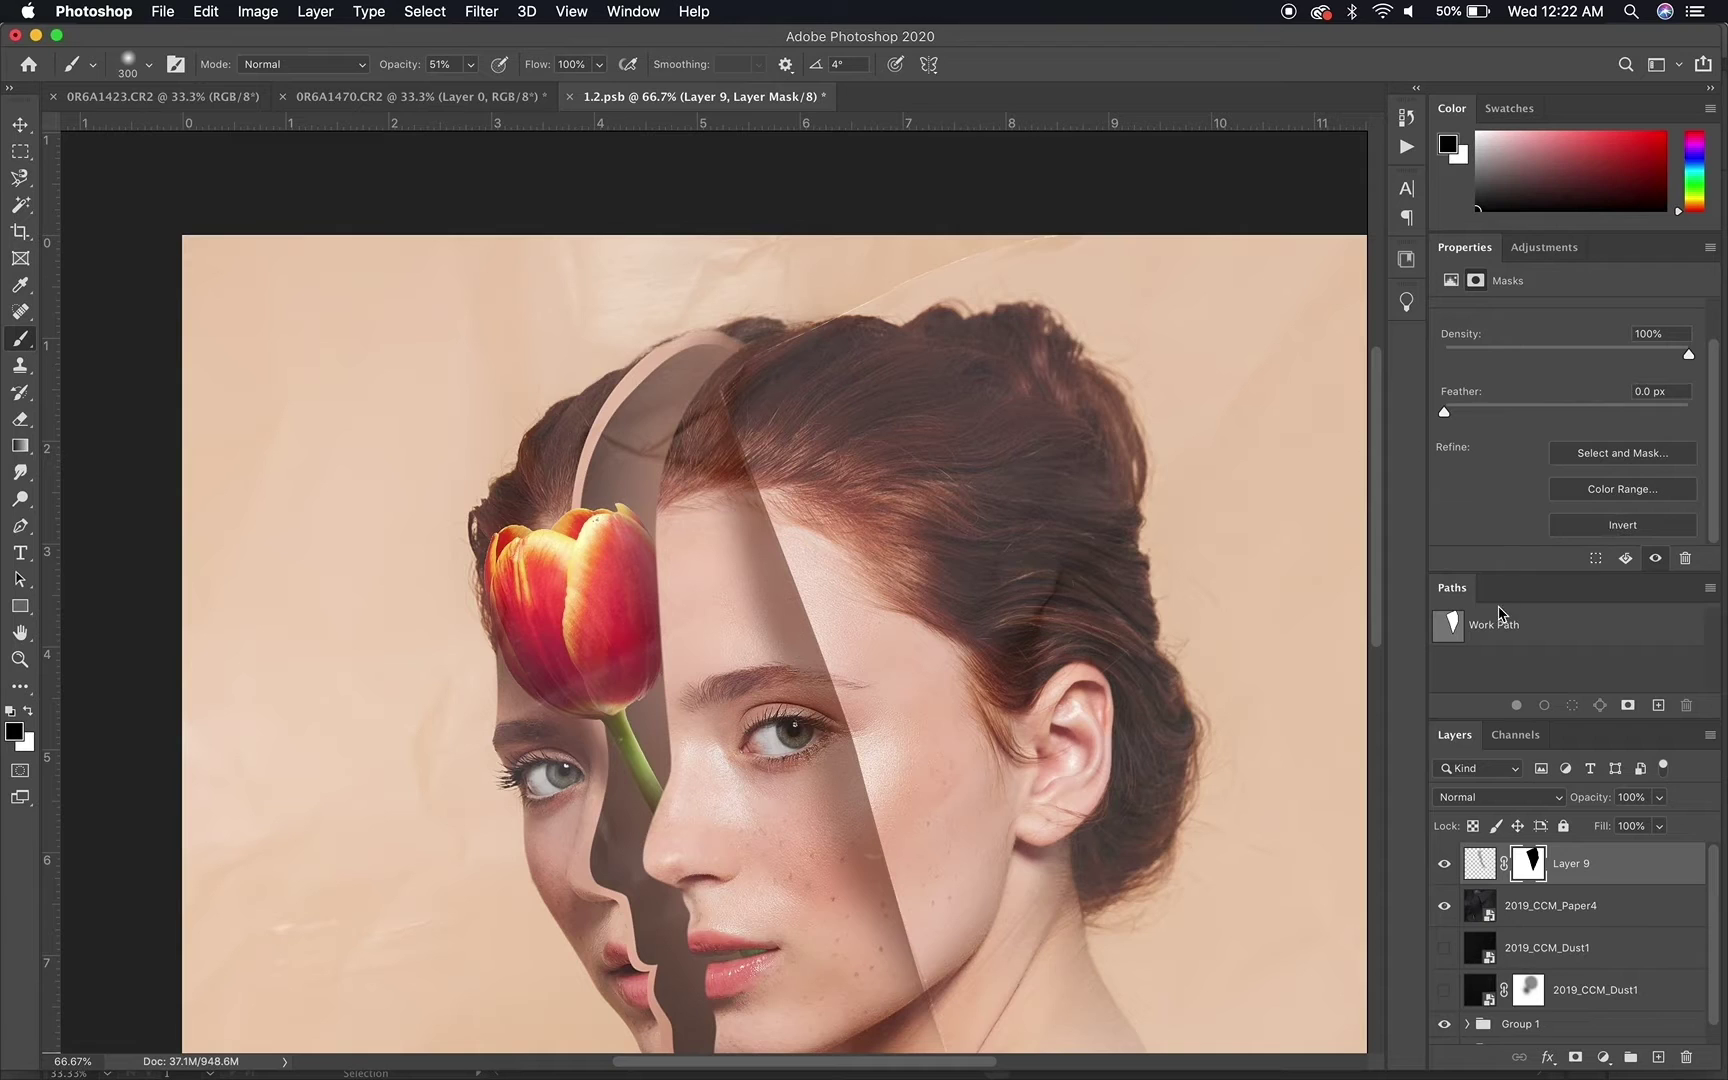
{"action": "key", "text": "super+minus"}
{"action": "key", "text": "super+minus"}
{"action": "key", "text": "super+minus"}
{"action": "key", "text": "super+equal"}
{"action": "key", "text": "super+equal"}
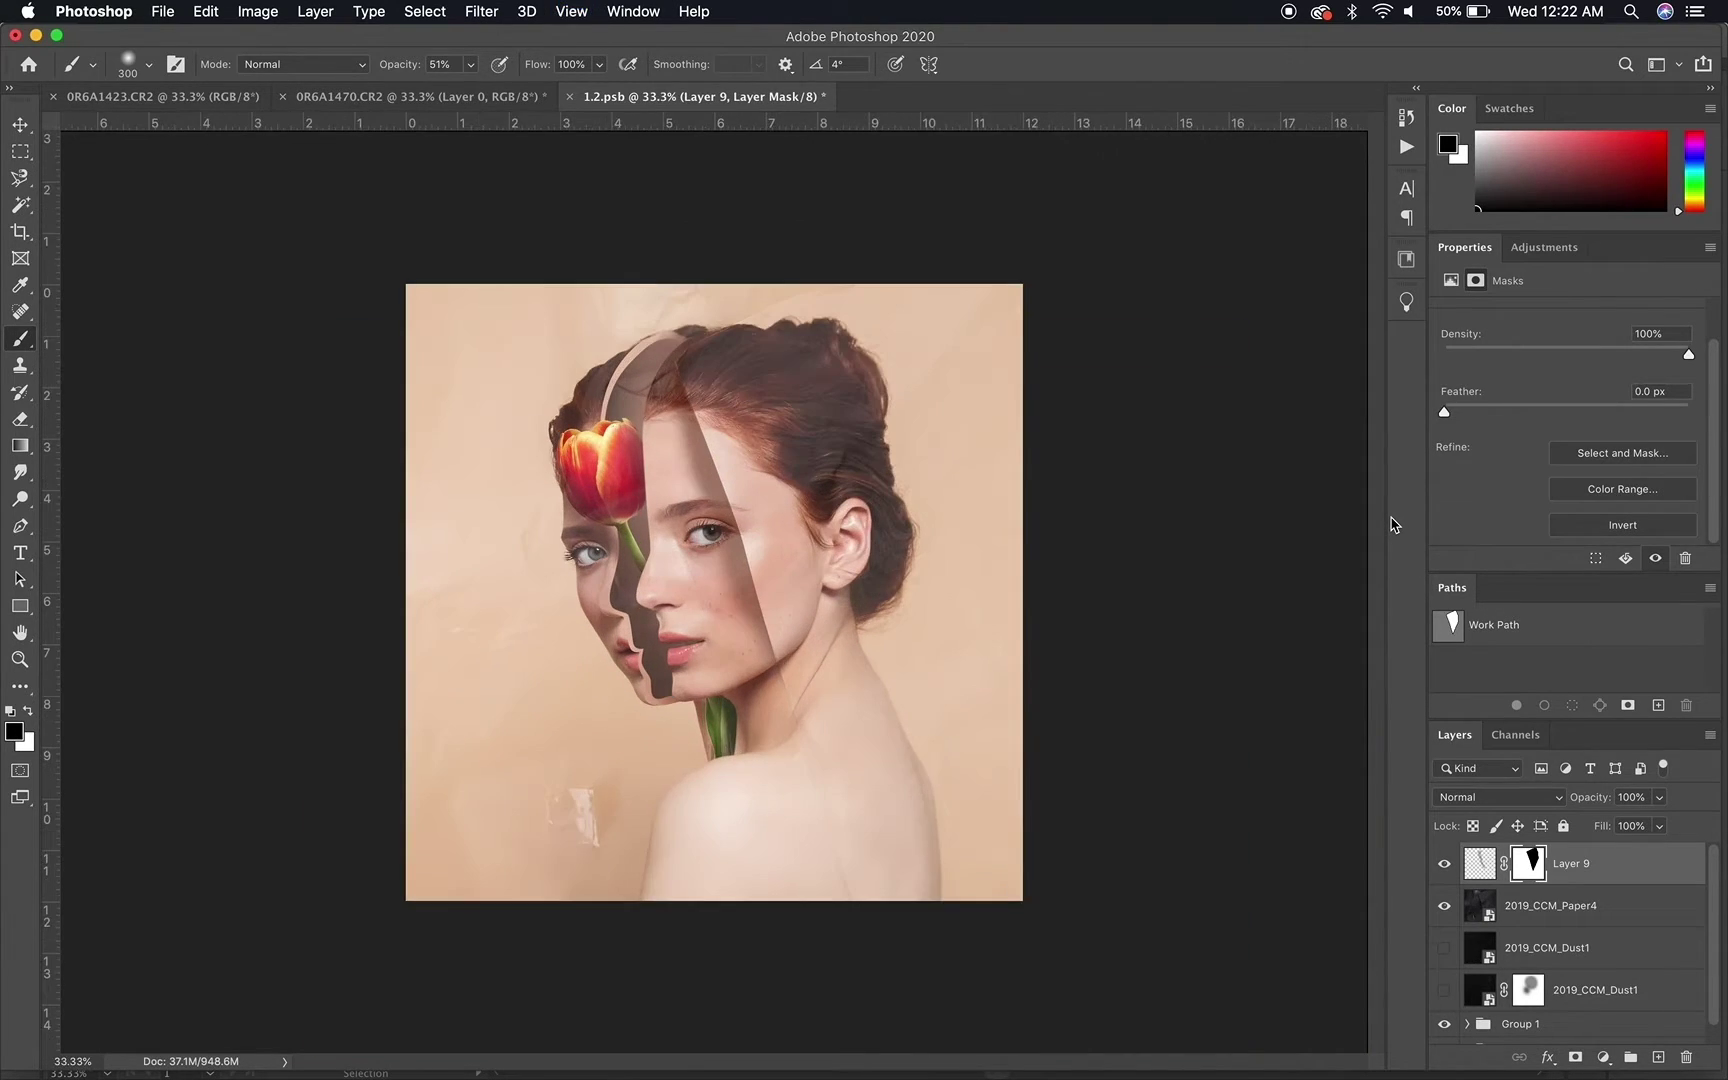
Set the shadow layer's blend mode to Multiply and its opacity to 96%
{"action": "left_click", "coordinate": [1509, 800]}
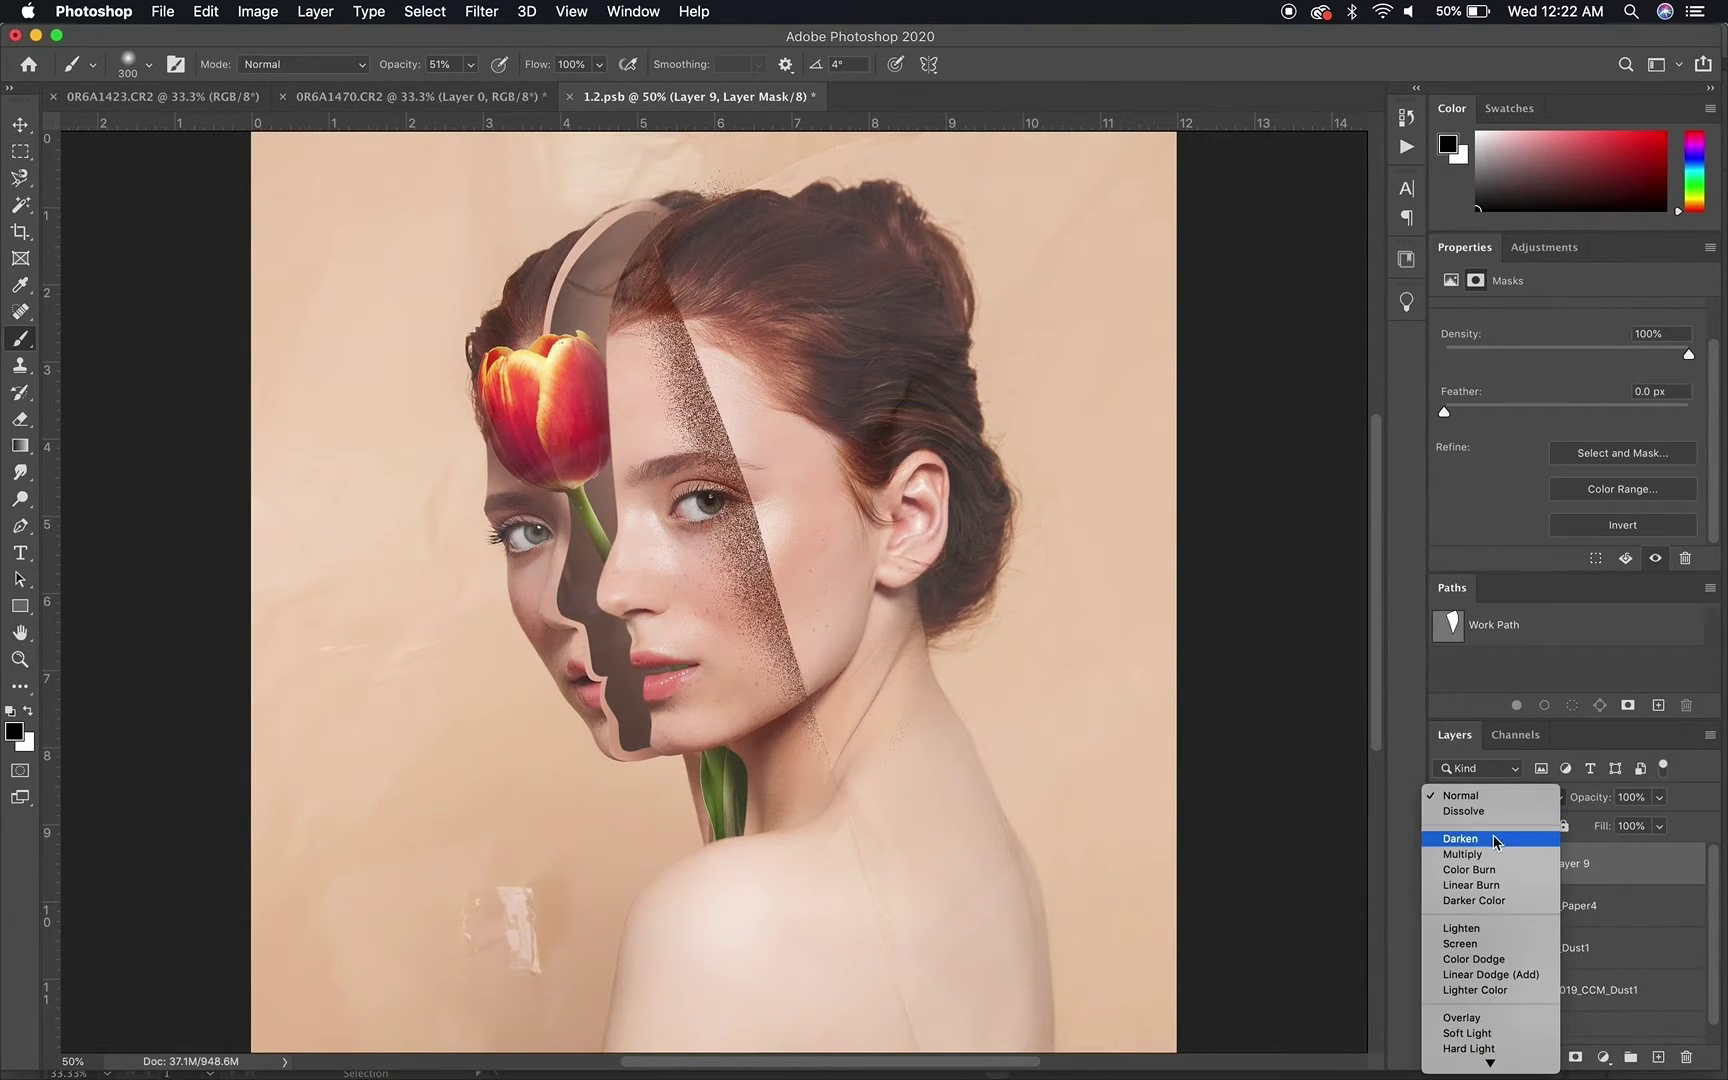
{"action": "left_click", "coordinate": [1490, 852]}
{"action": "left_click", "coordinate": [1657, 797]}
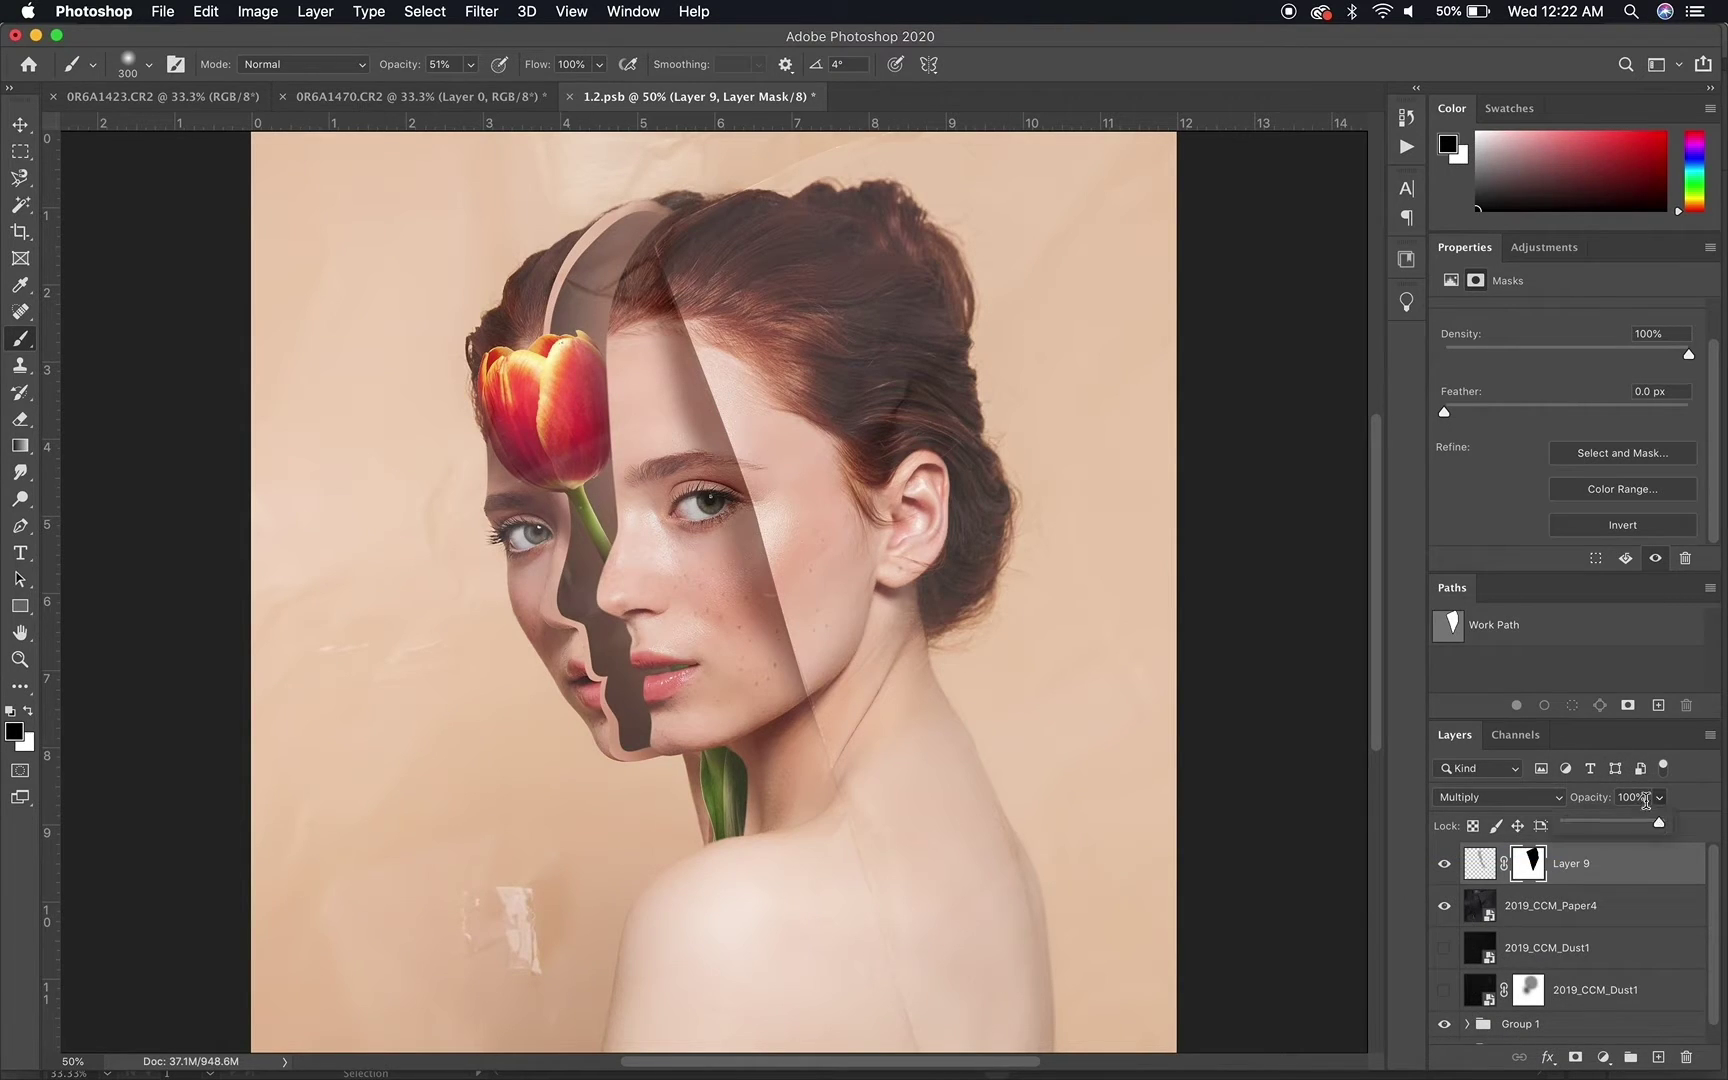
{"action": "left_click_drag", "start_coordinate": [1614, 824], "coordinate": [1660, 824]}
Delete the Layer 9 shadow layer together with the 2019_CCM_Paper4 layer
{"action": "scroll", "coordinate": [803, 461], "scroll_direction": "up", "scroll_amount": 5}
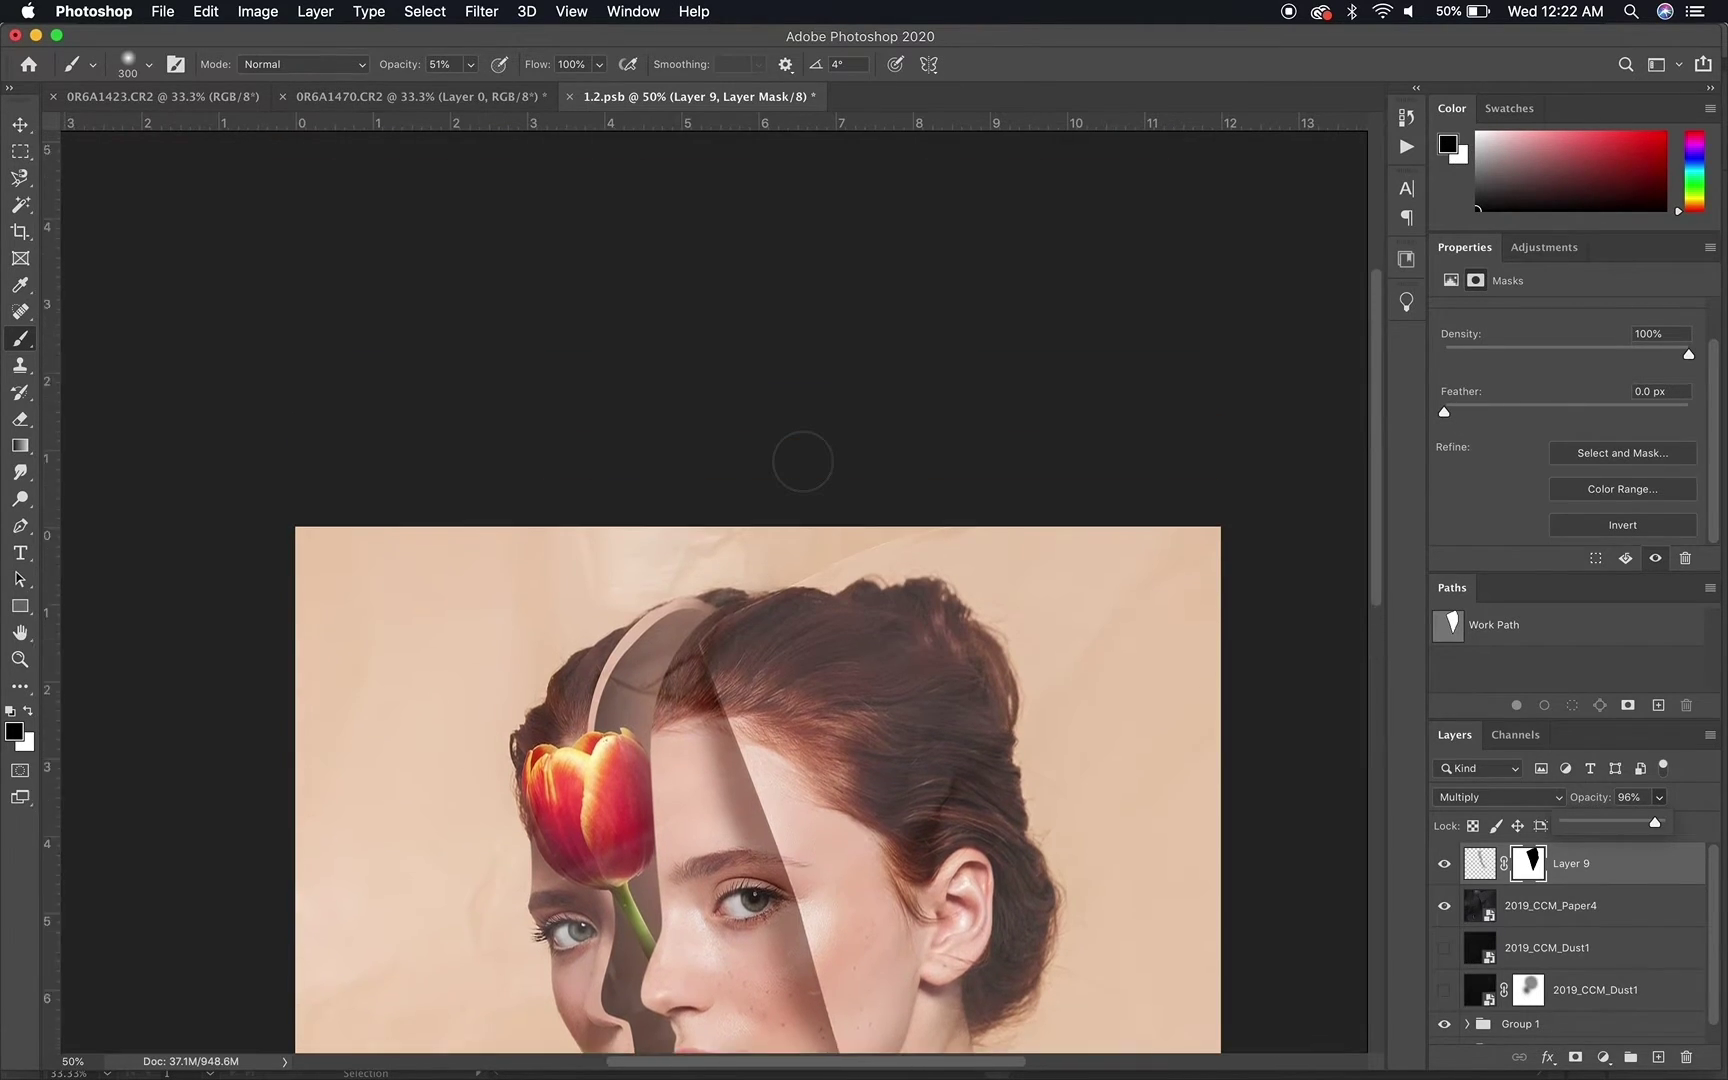
{"action": "scroll", "coordinate": [803, 461], "scroll_direction": "up", "scroll_amount": 2}
{"action": "key", "text": "super+minus"}
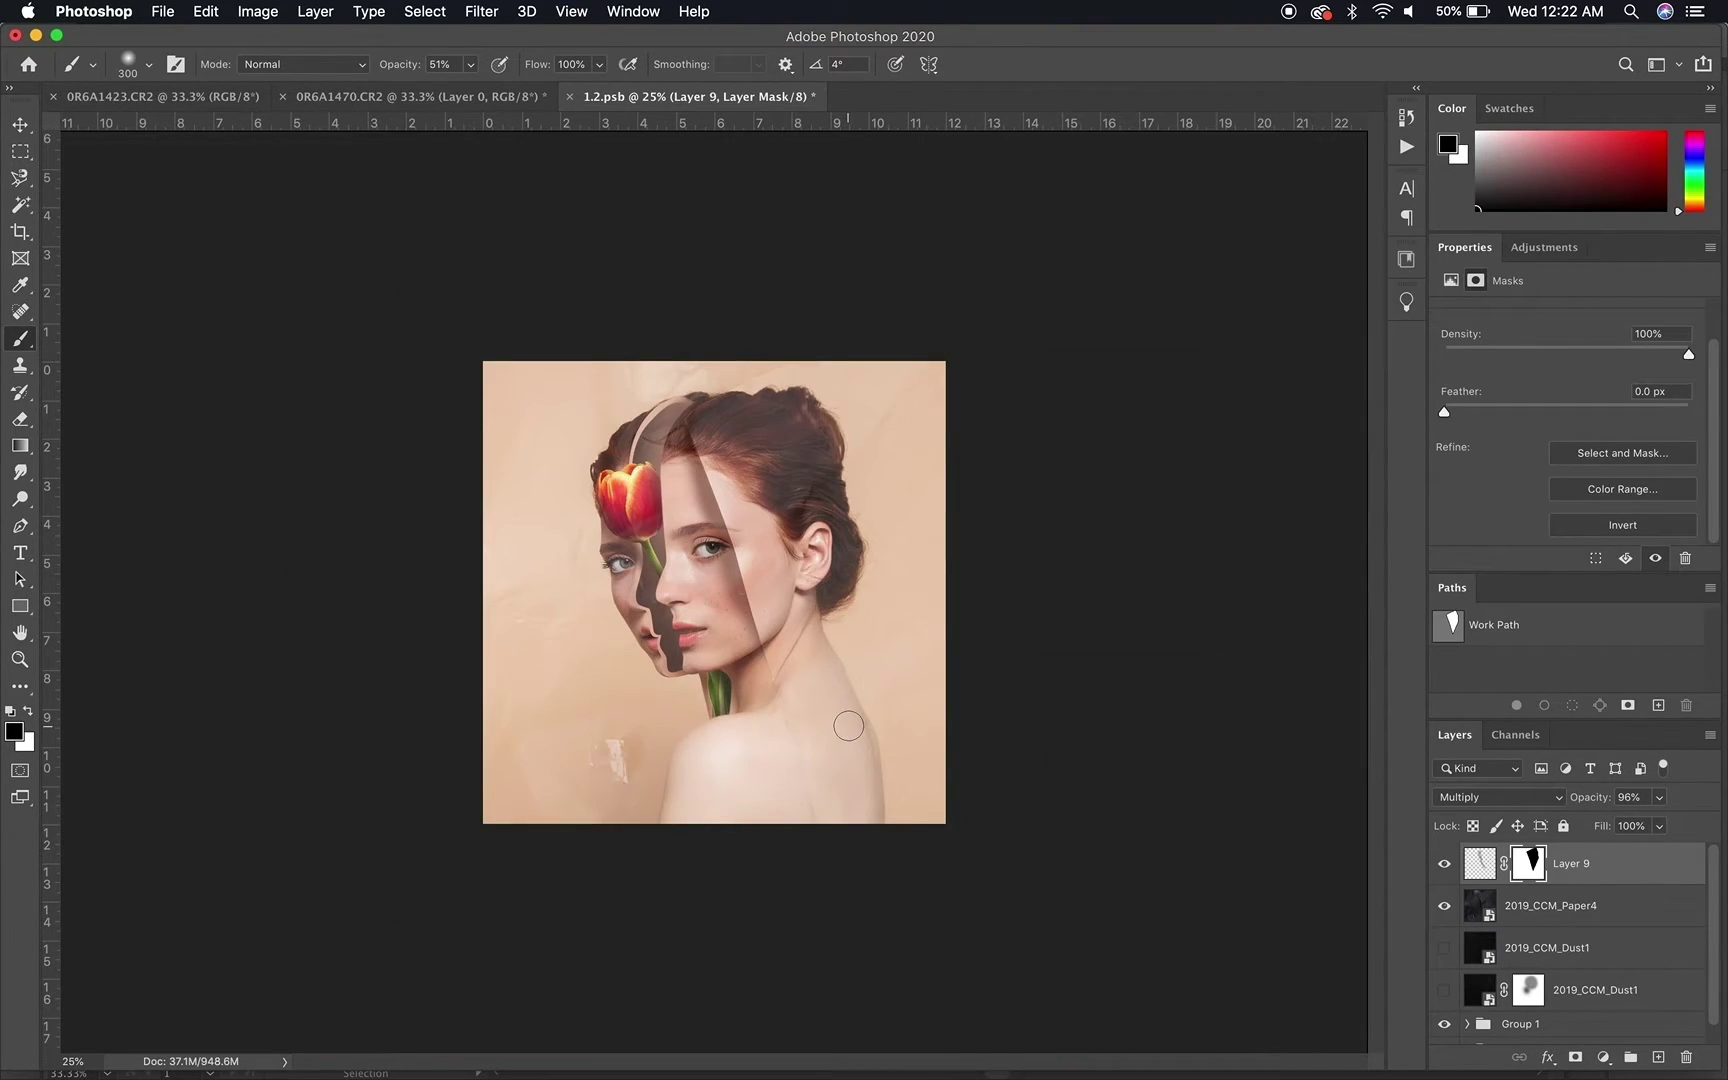
{"action": "left_click", "coordinate": [1566, 915]}
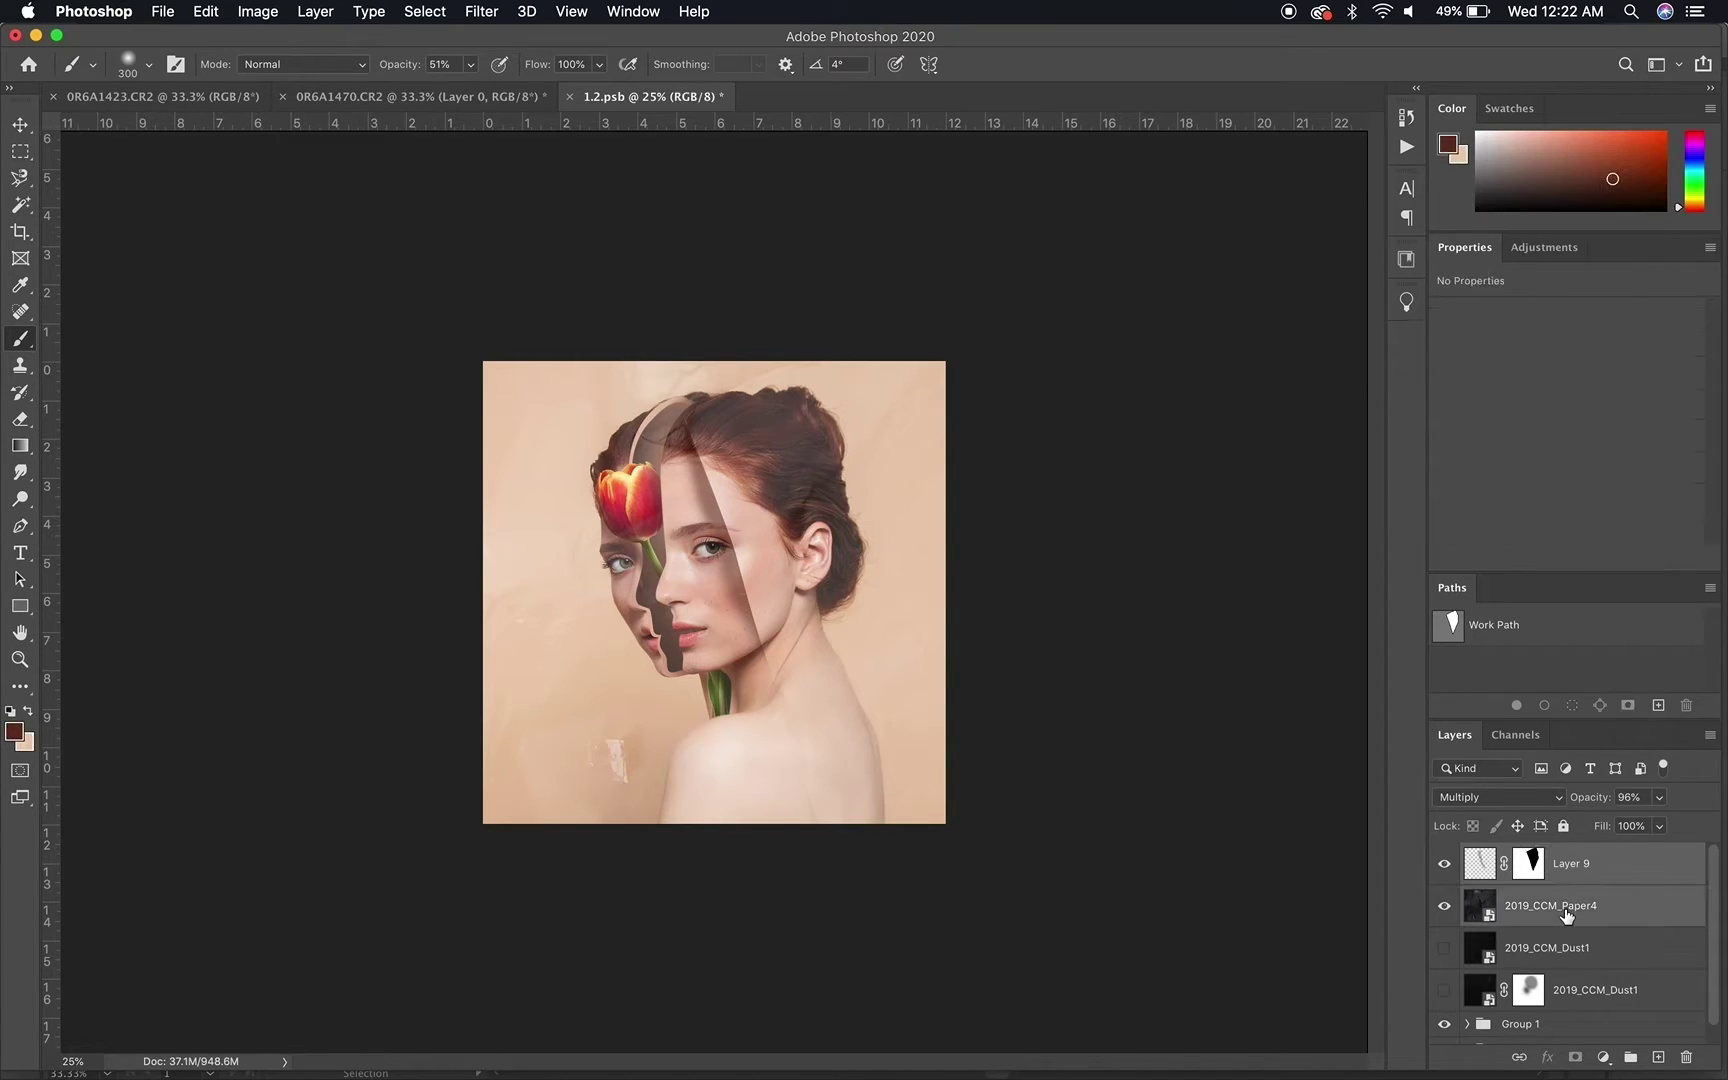
{"action": "key", "text": "Delete"}
Switch to Finder, expand the Plastic folder and preview its textures from 2019_CCM_Plastic15.jpg to 2019_CCM_Plastic11.jpg
{"action": "mouse_move", "coordinate": [494, 1040]}
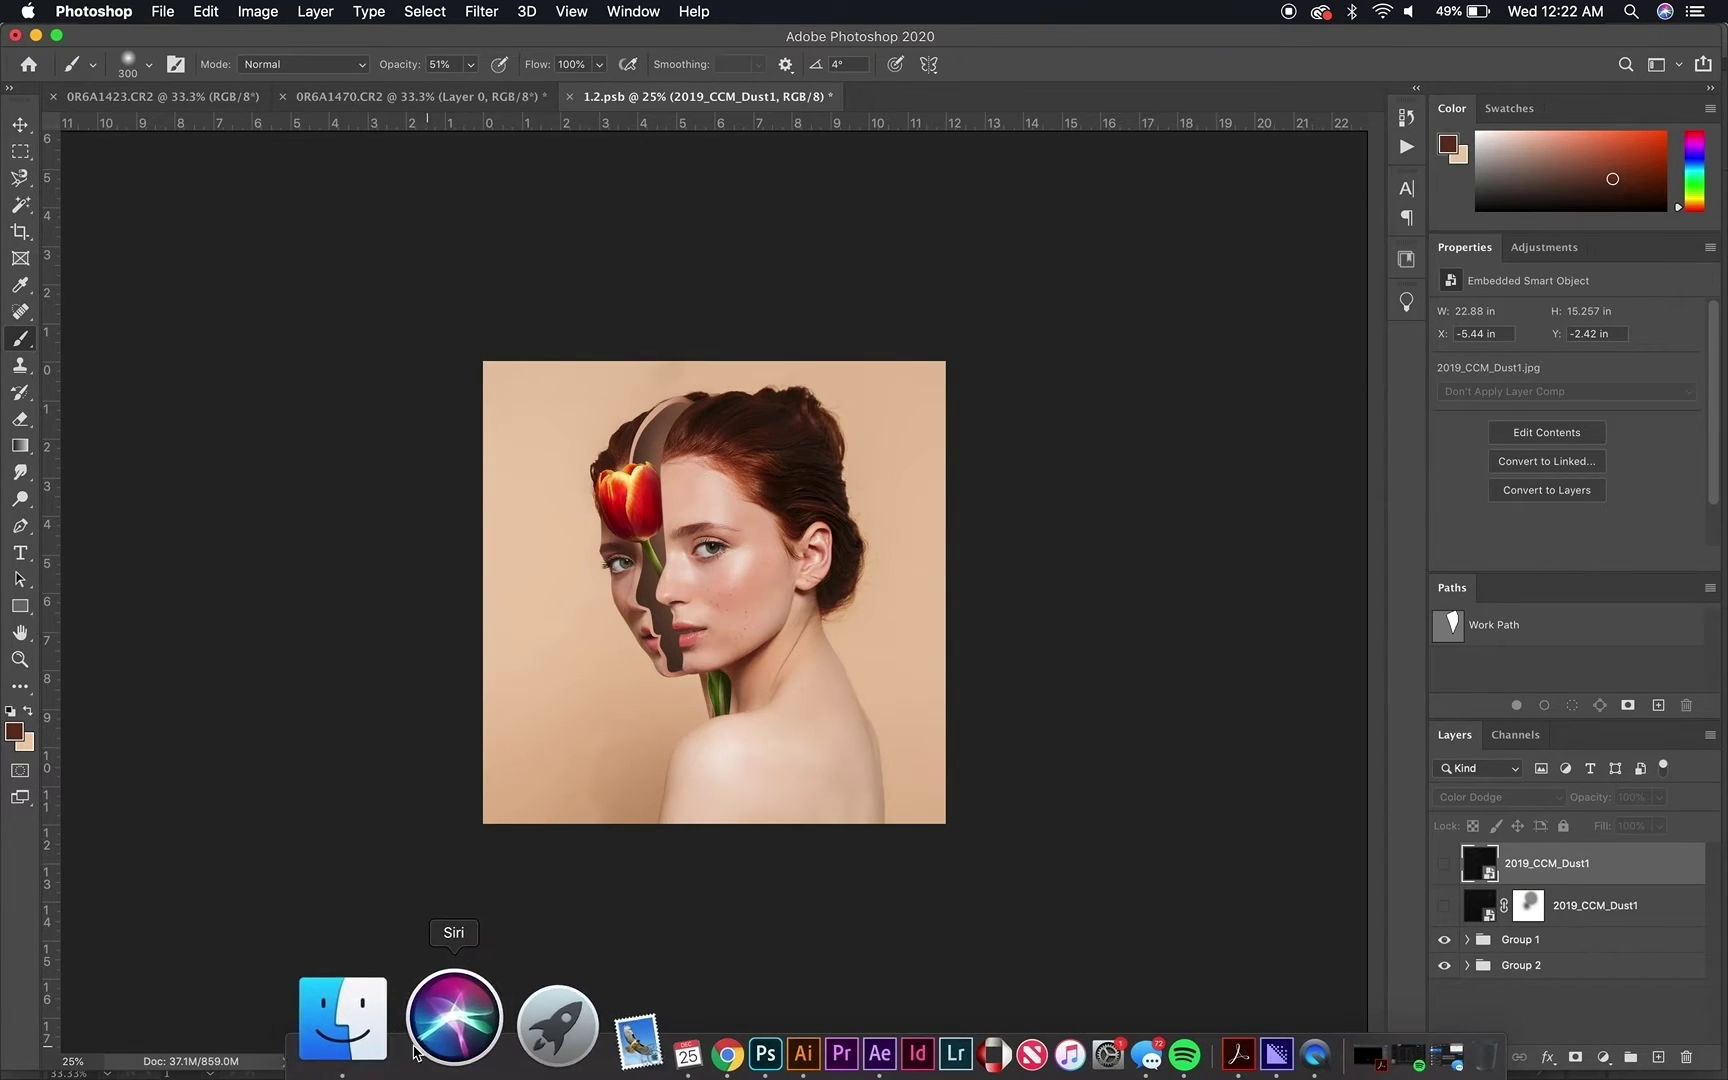
{"action": "left_click", "coordinate": [394, 1015]}
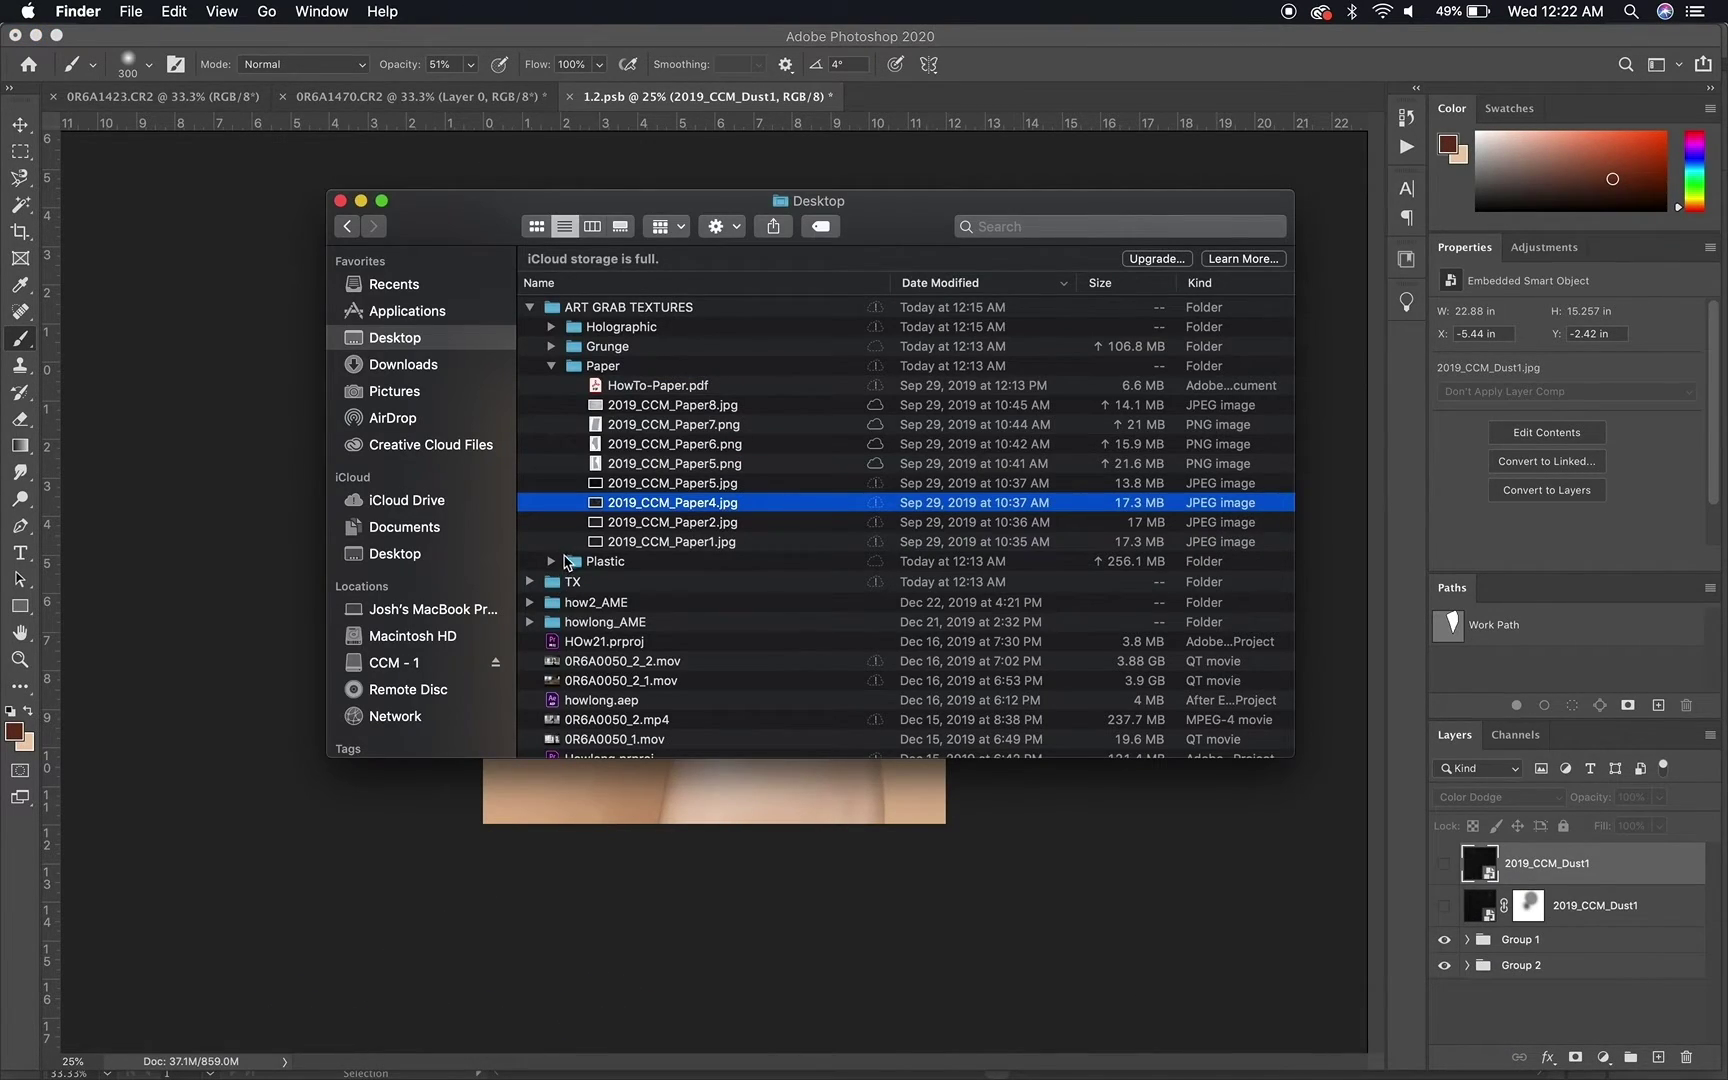
{"action": "left_click", "coordinate": [553, 562]}
{"action": "left_click", "coordinate": [660, 601]}
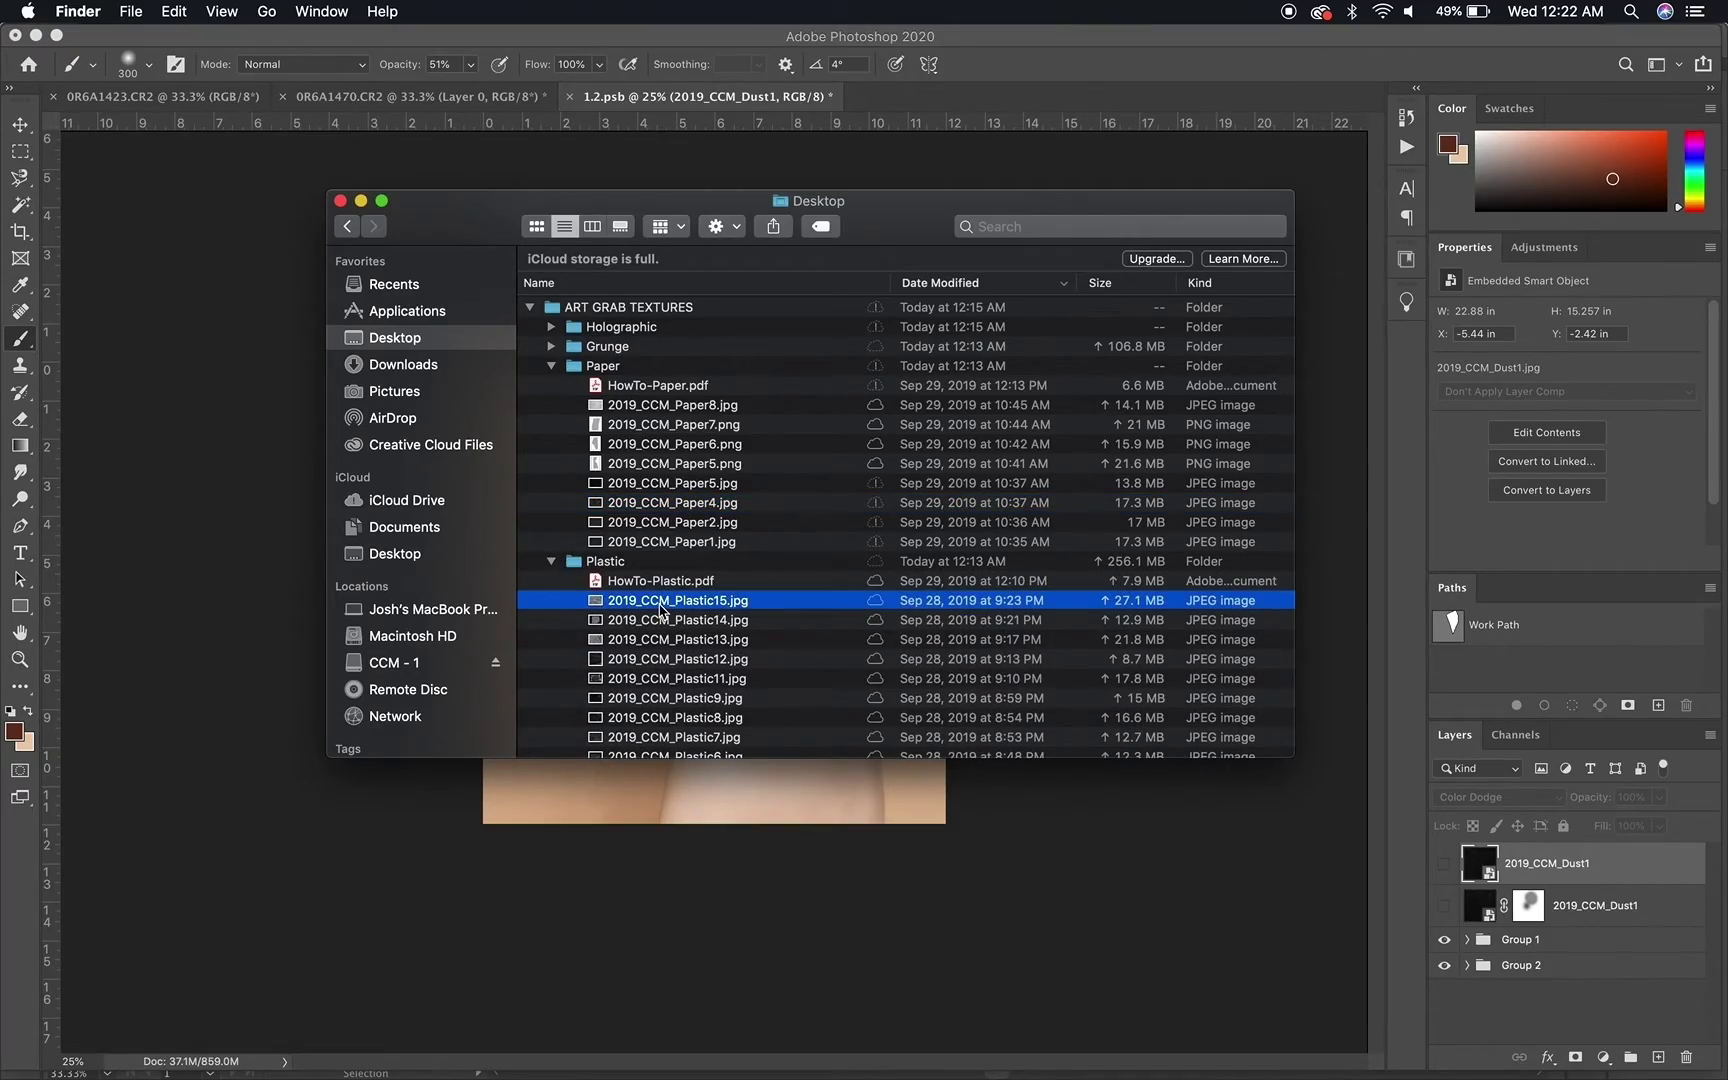
{"action": "key", "text": "space"}
{"action": "key", "text": "space"}
{"action": "key", "text": "Down"}
{"action": "key", "text": "space"}
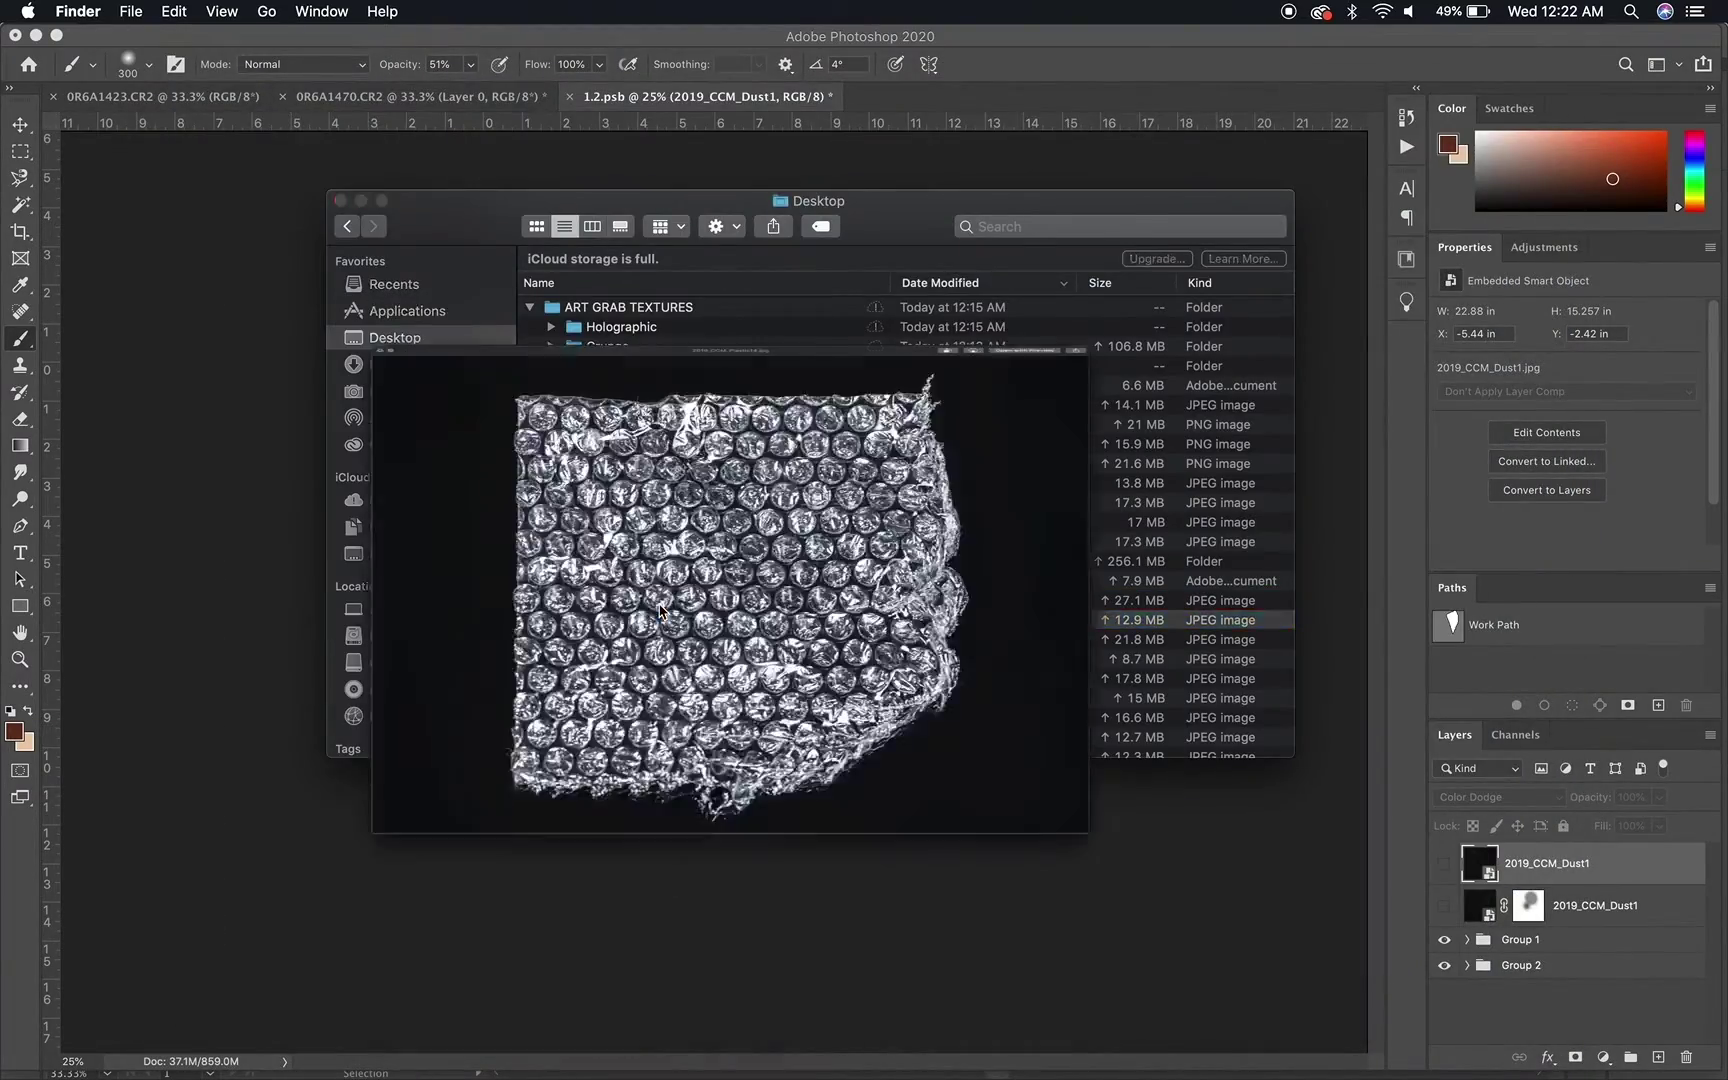
{"action": "key", "text": "Up"}
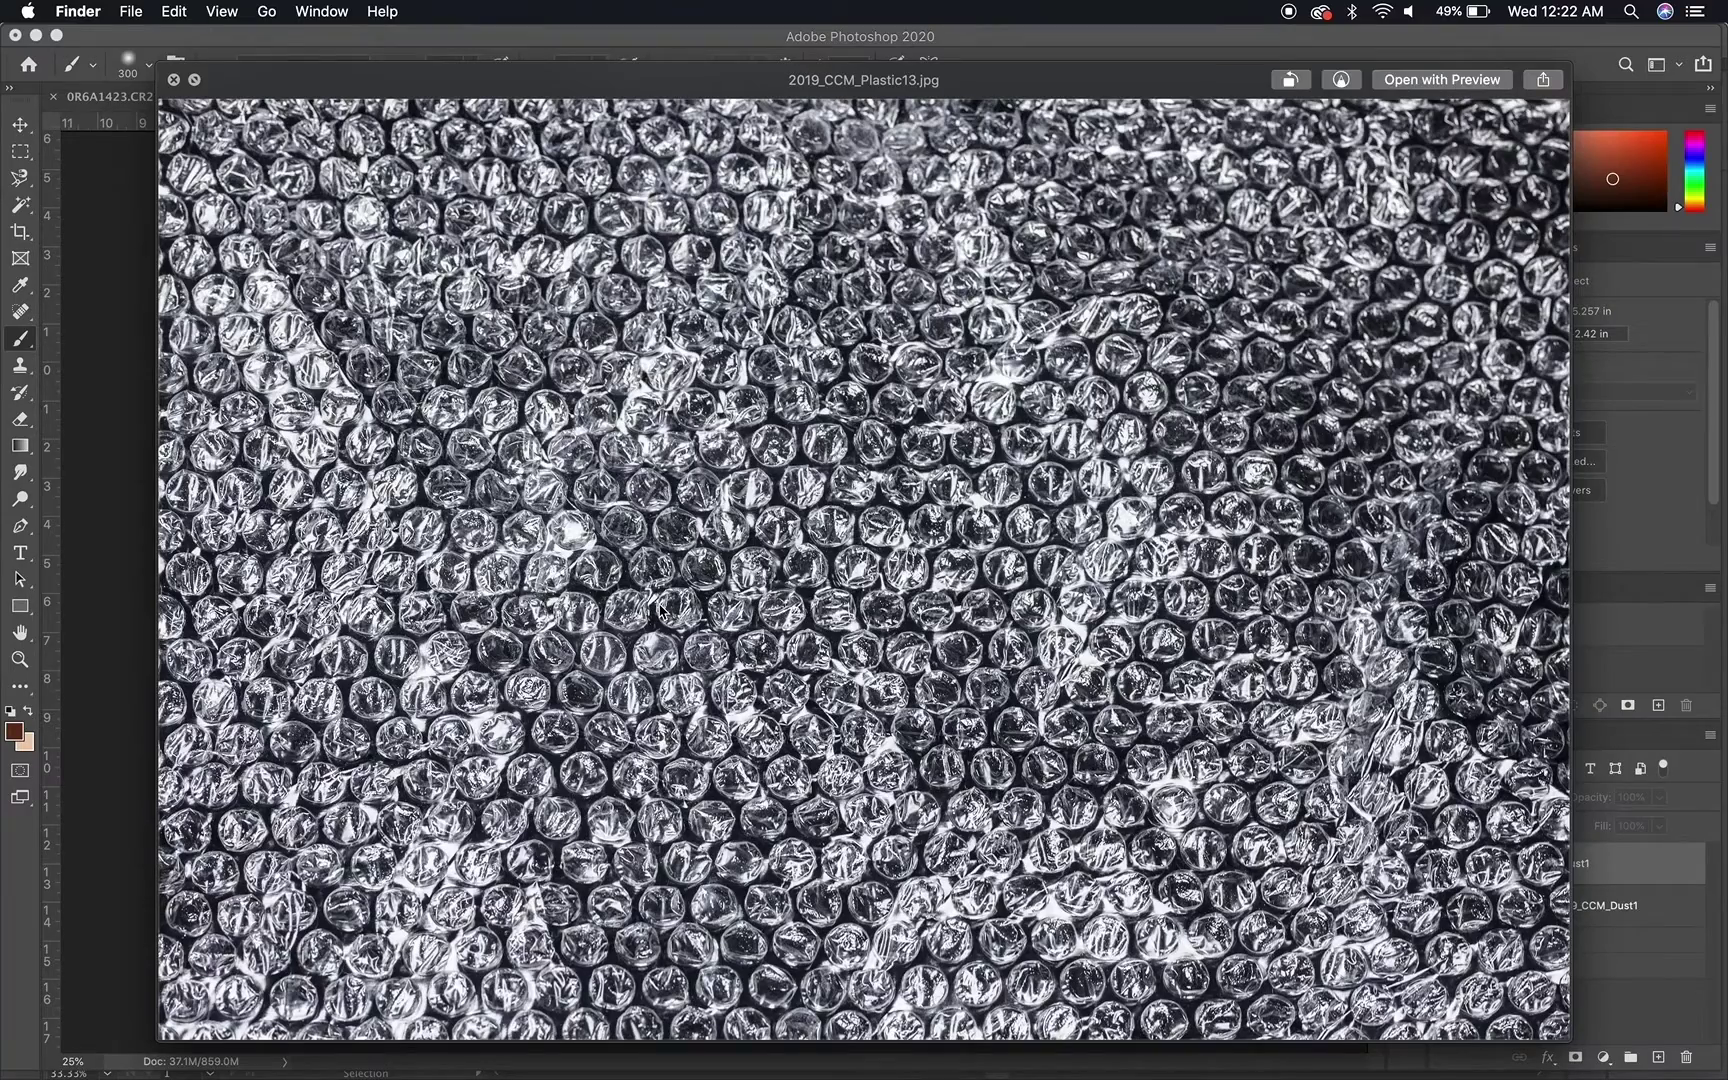
{"action": "key", "text": "Up"}
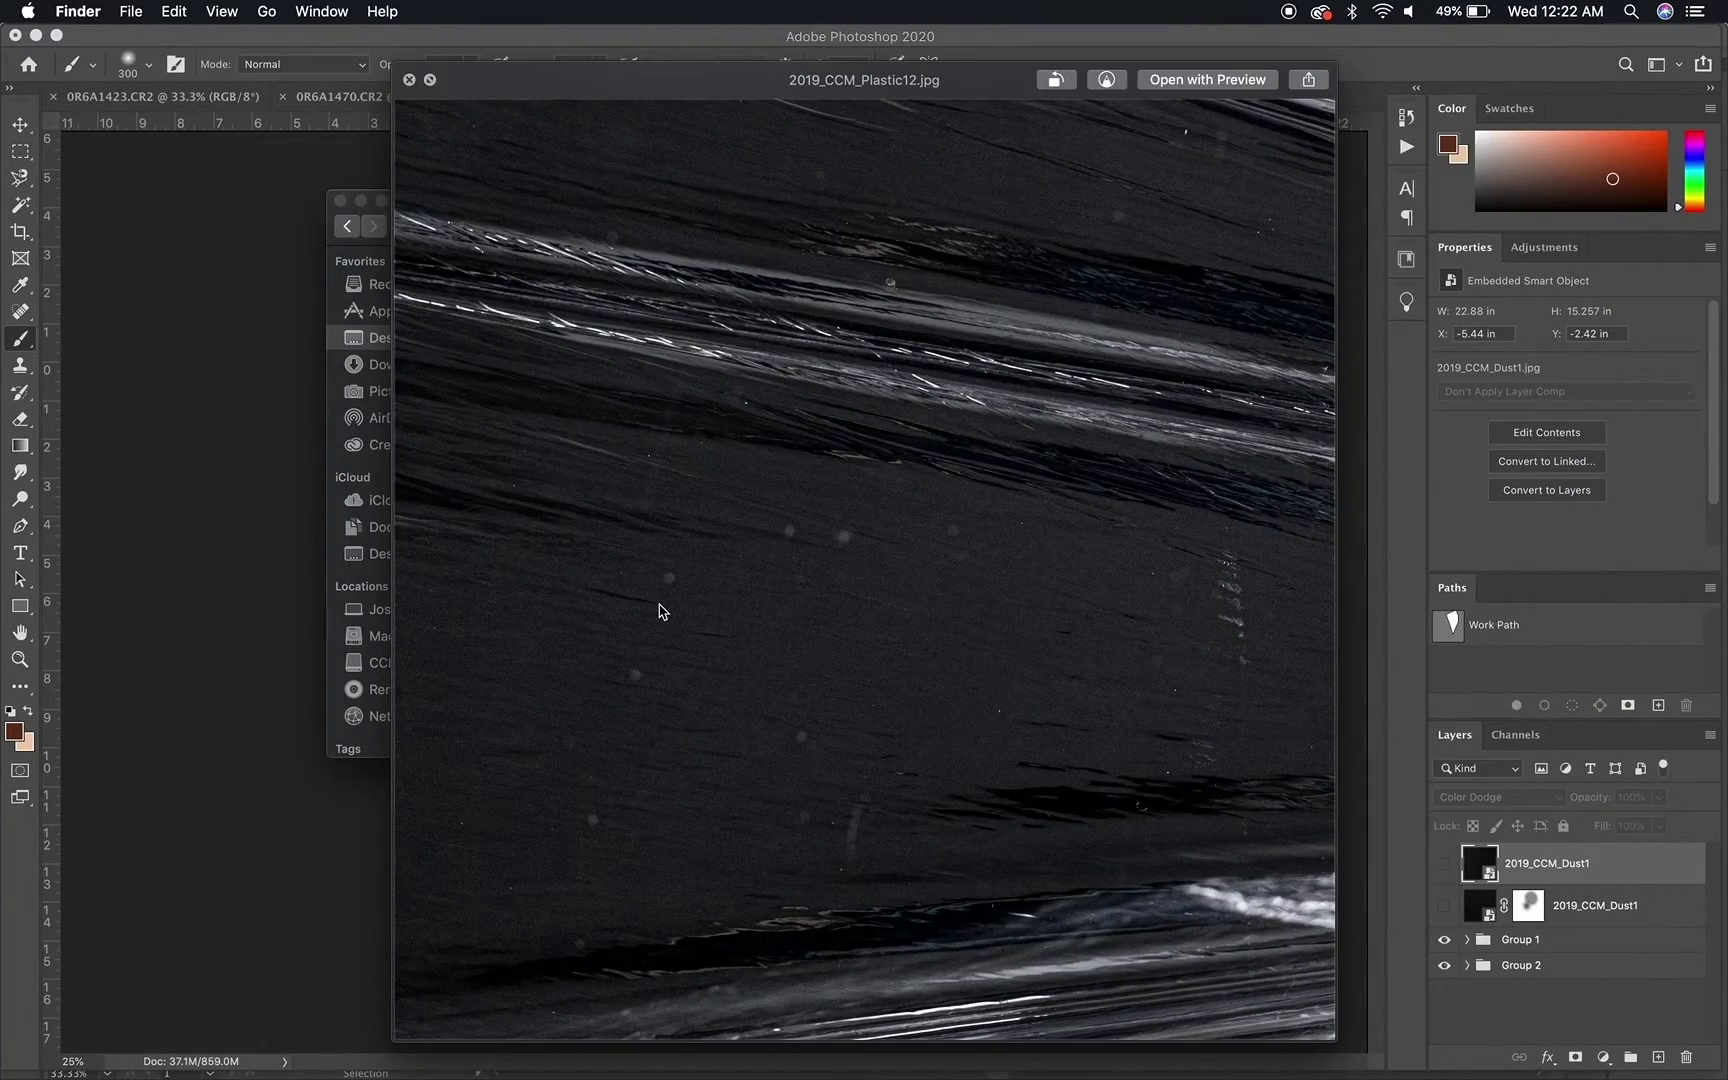
{"action": "key", "text": "Up"}
{"action": "key", "text": "space"}
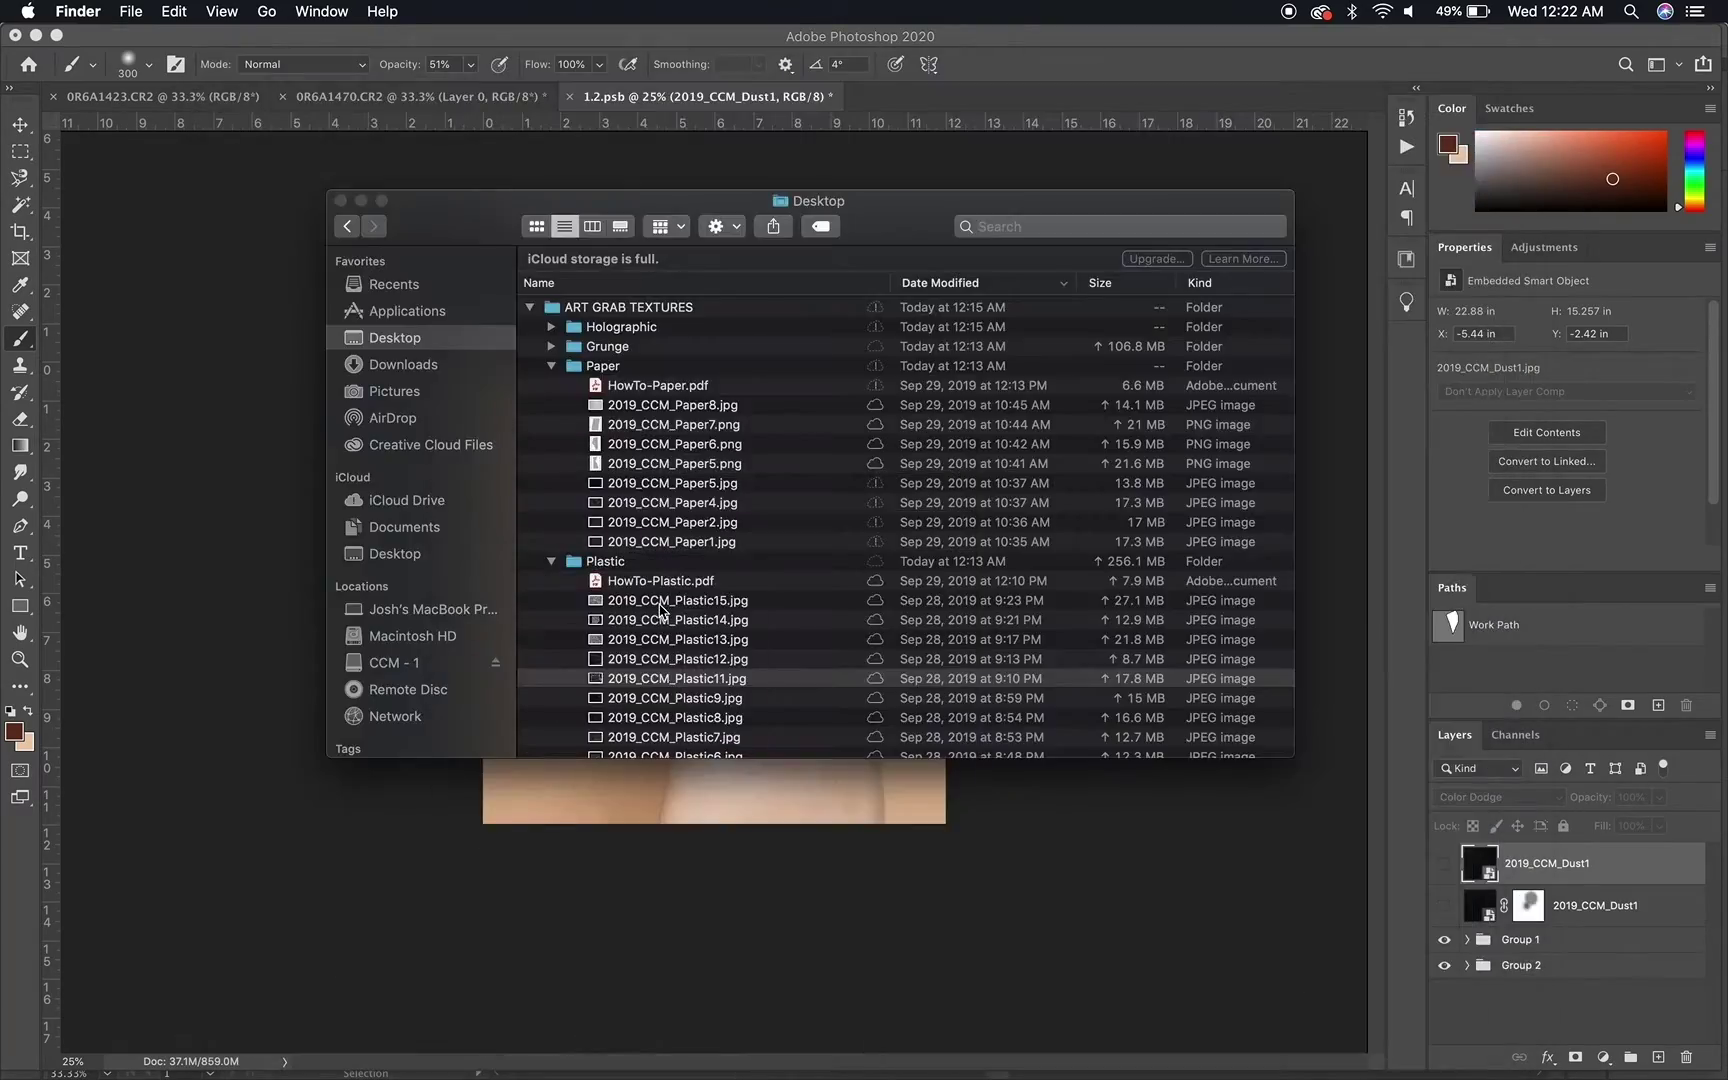
Place 2019_CCM_Plastic11.jpg over the portrait in Photoshop and set its blend mode to Screen
{"action": "left_click_drag", "start_coordinate": [637, 685], "coordinate": [648, 897]}
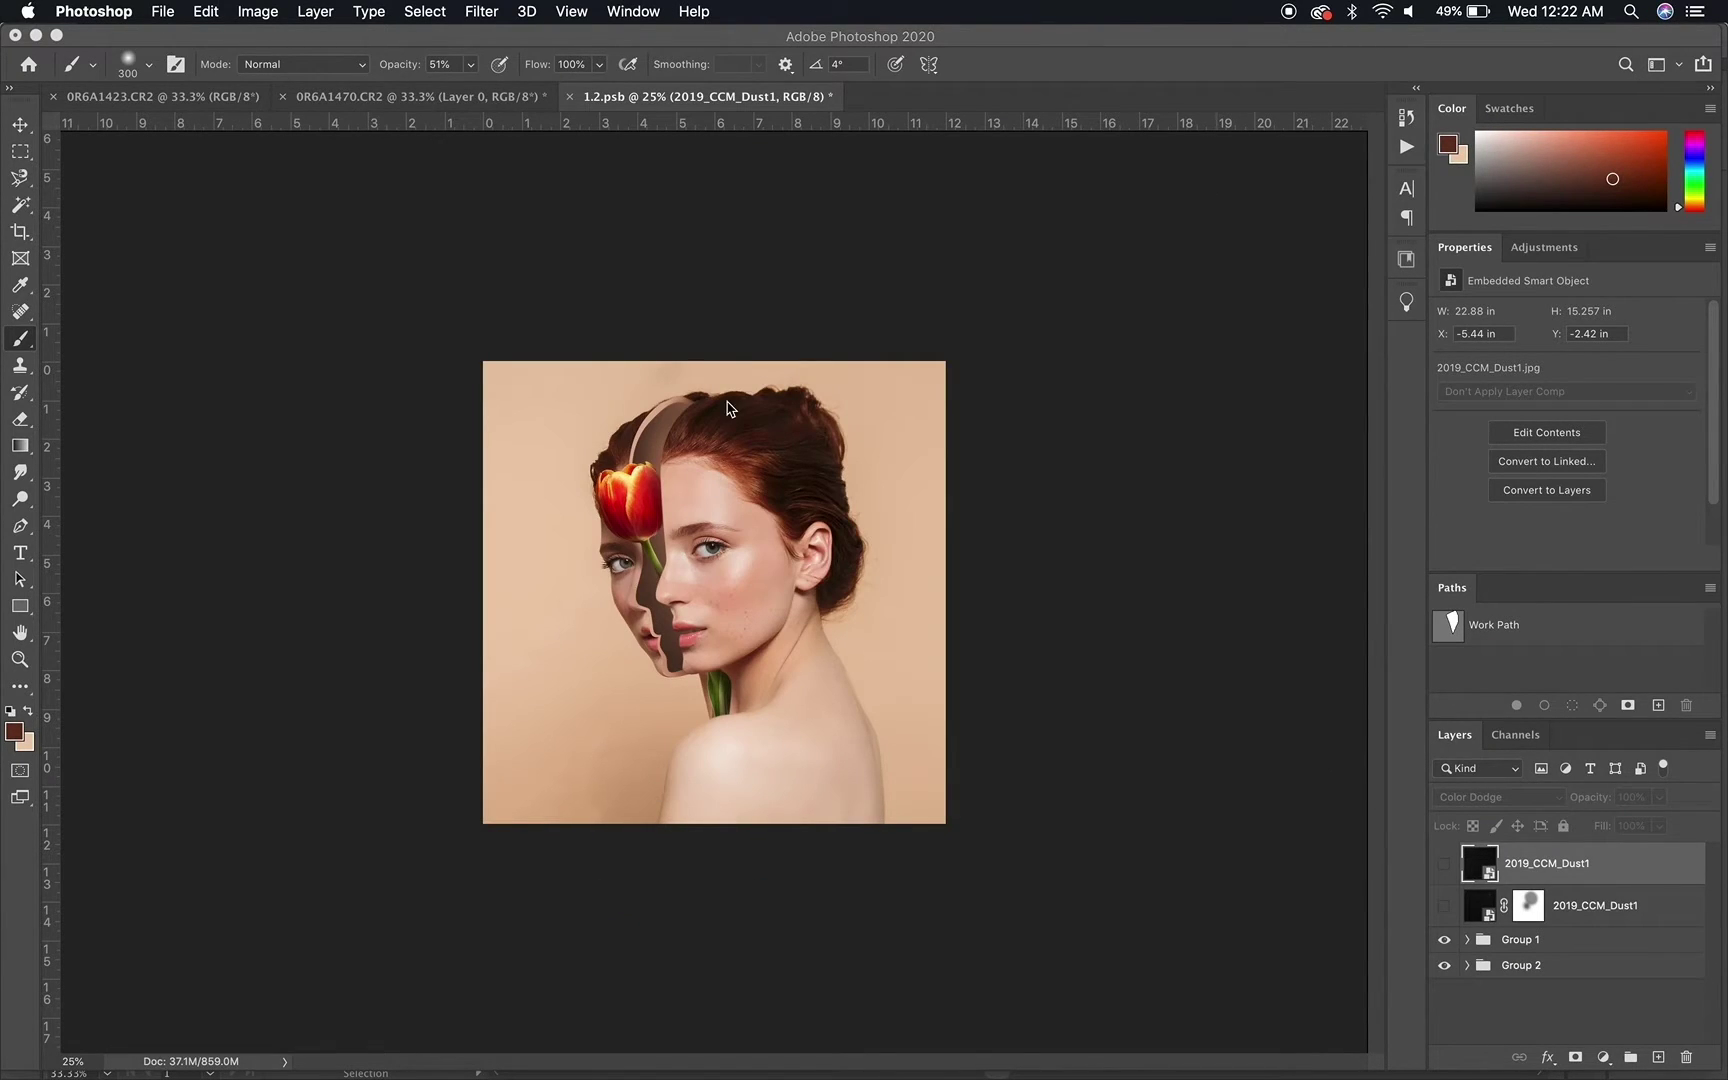
{"action": "left_click_drag", "start_coordinate": [712, 428], "coordinate": [712, 388]}
{"action": "key", "text": "Return"}
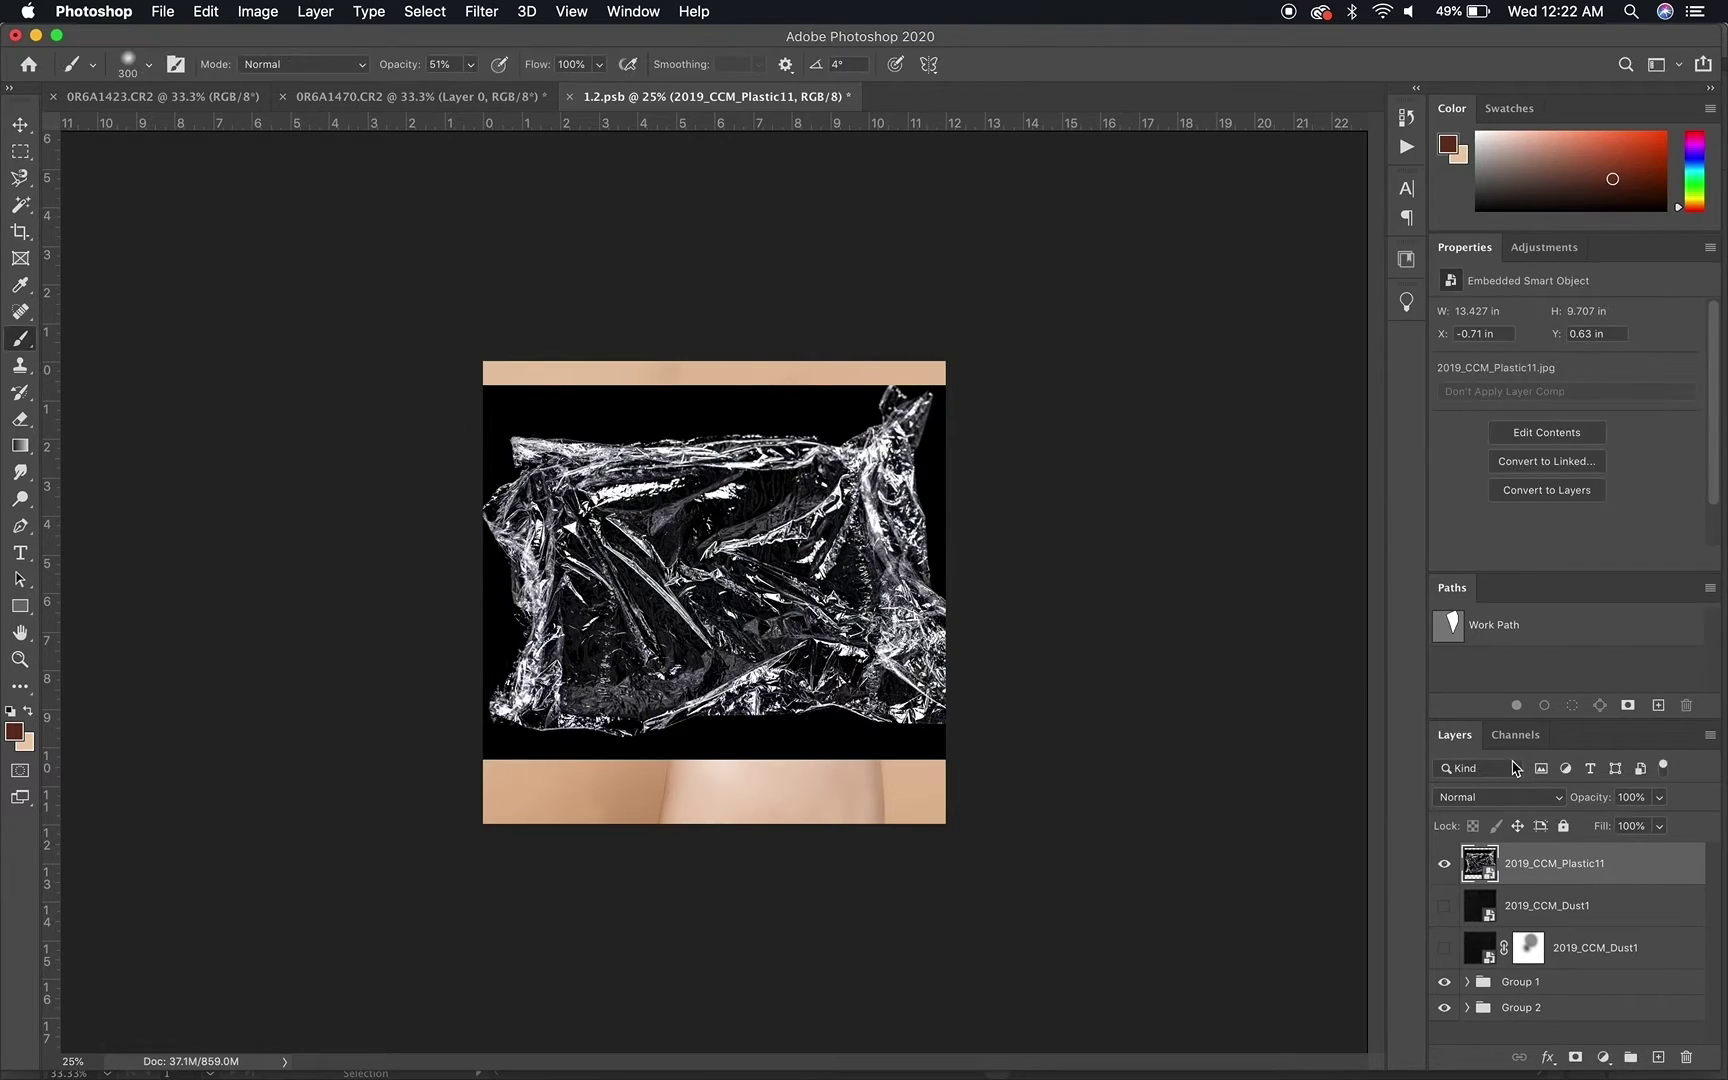
{"action": "left_click", "coordinate": [1480, 806]}
{"action": "left_click", "coordinate": [1455, 950]}
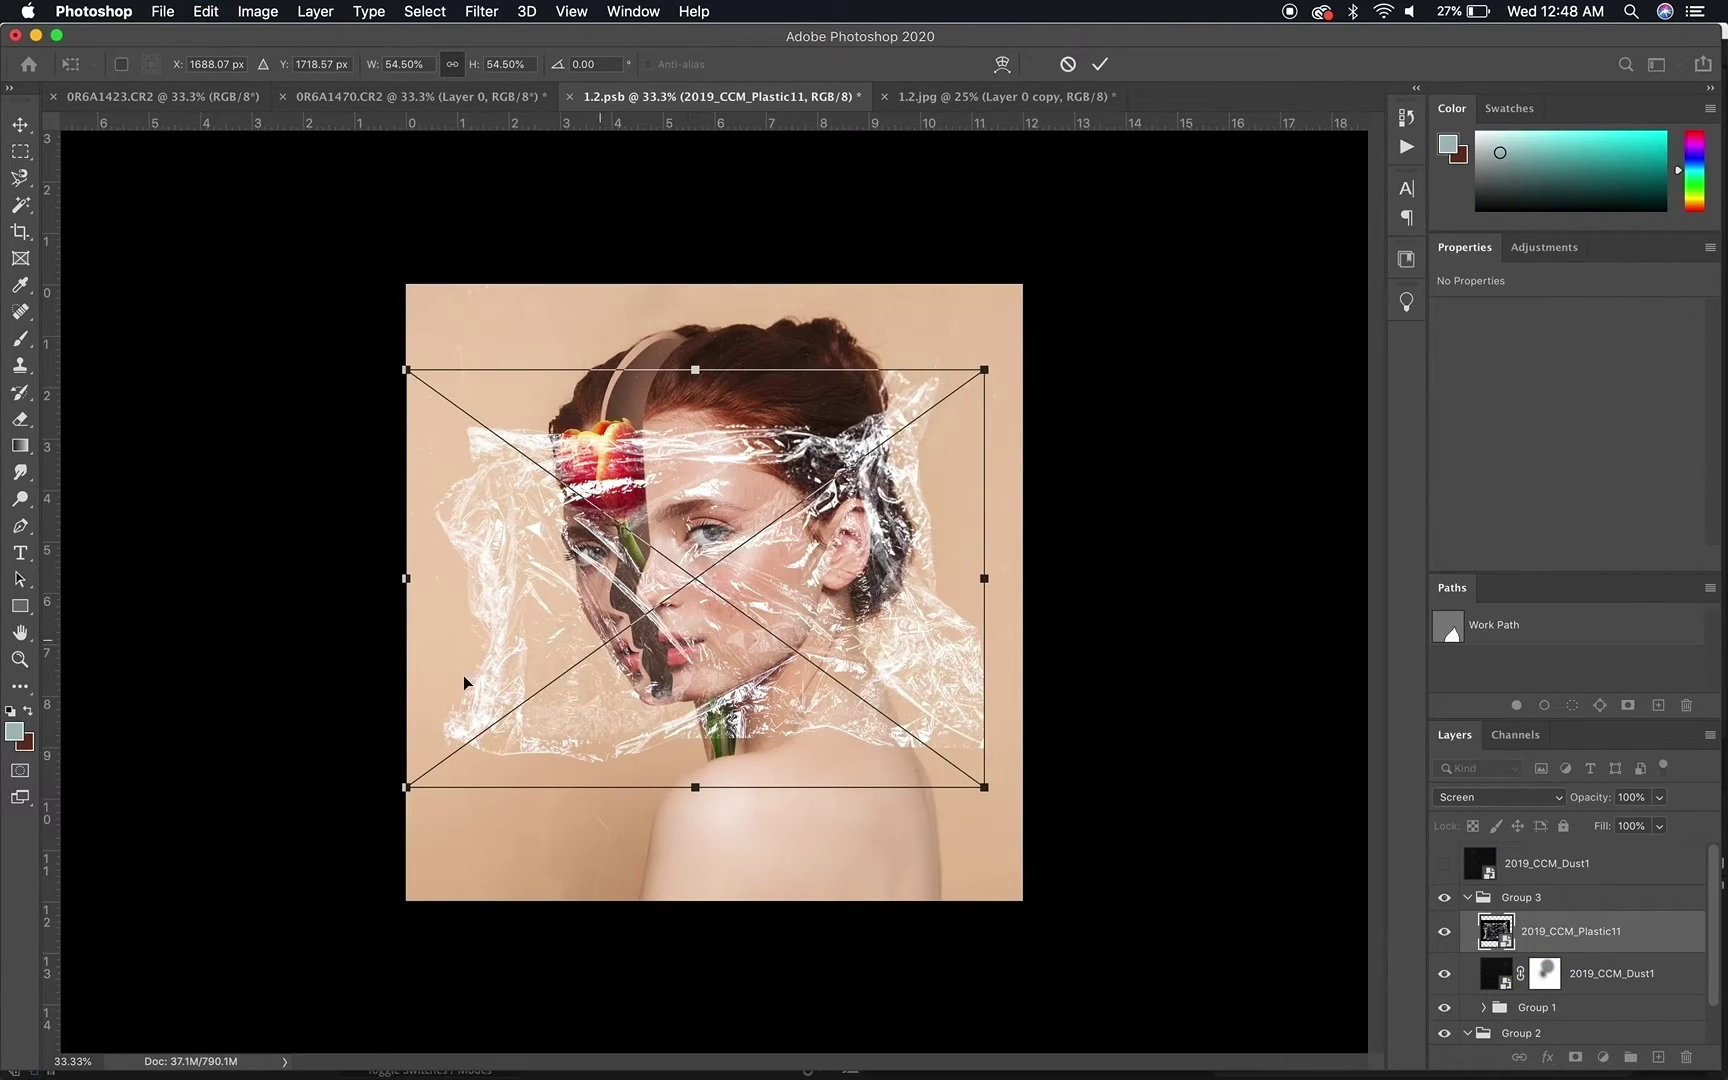
Scale the 2019_CCM_Plastic11 layer to about 51%, rotate it about 90° and position it over the head
{"action": "left_click_drag", "start_coordinate": [405, 787], "coordinate": [443, 759]}
{"action": "left_click_drag", "start_coordinate": [997, 360], "coordinate": [870, 773]}
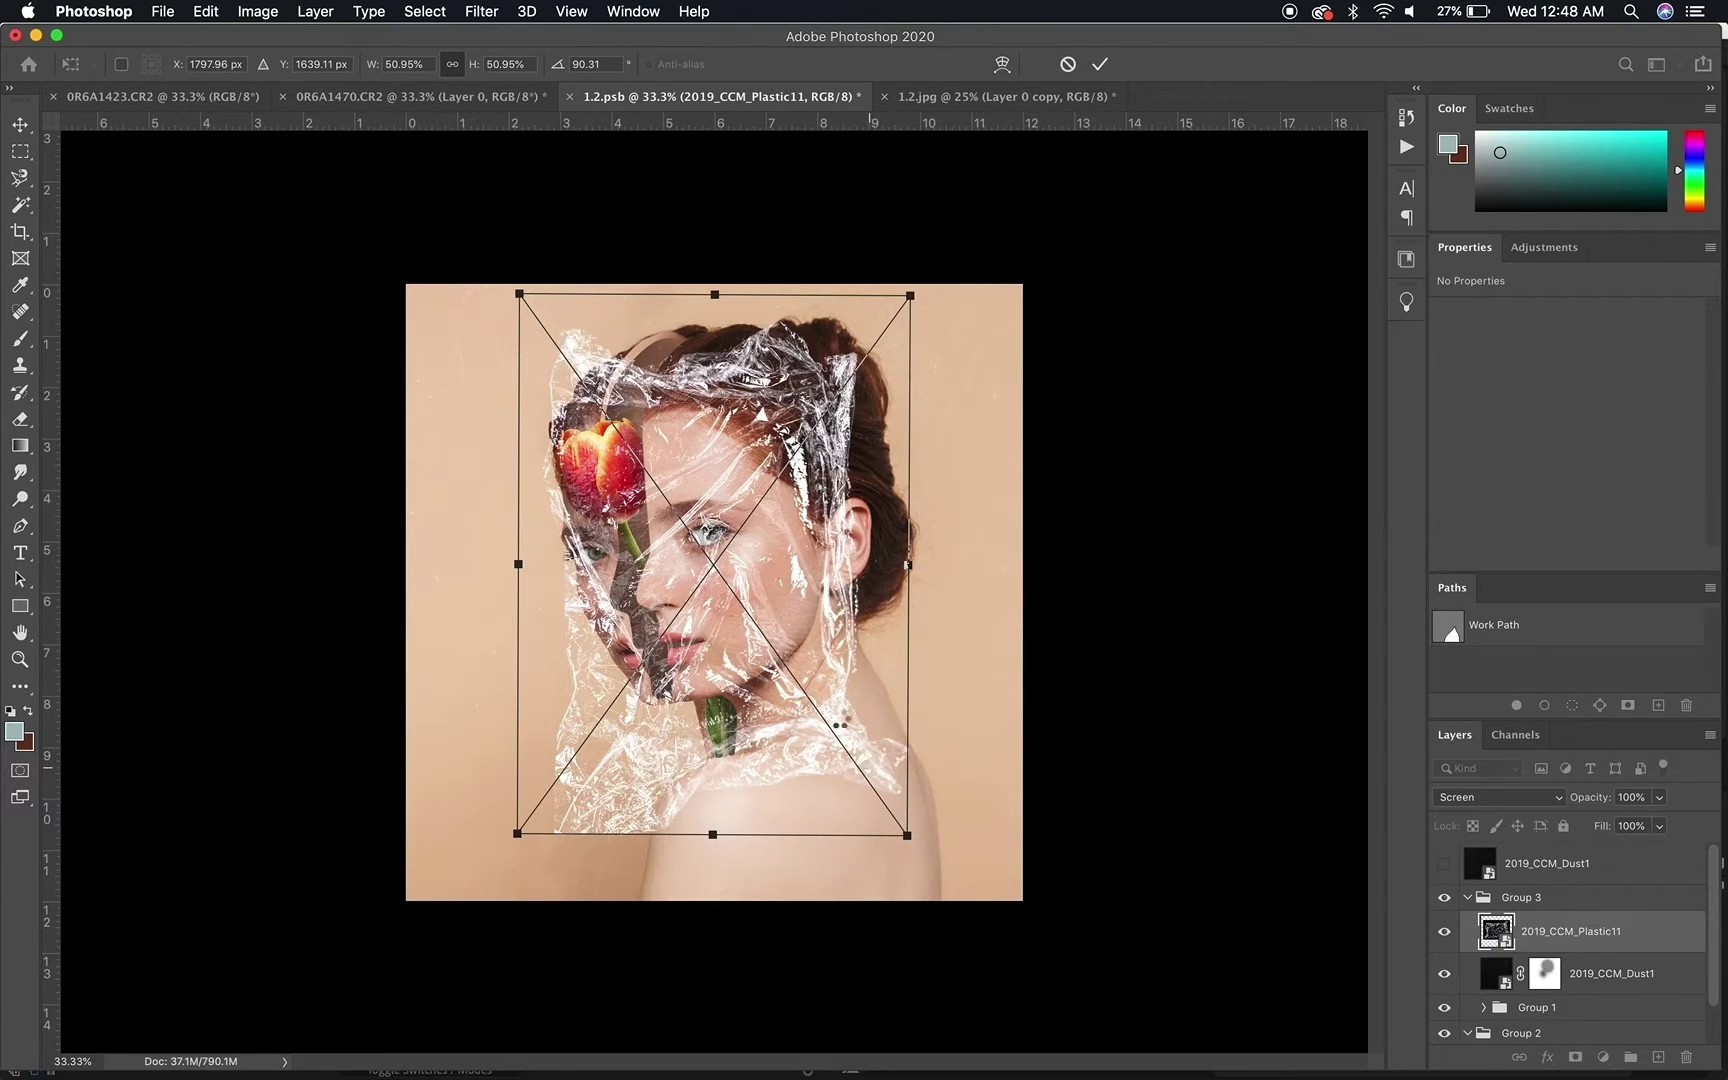
{"action": "key", "text": "Return"}
{"action": "key", "text": "s"}
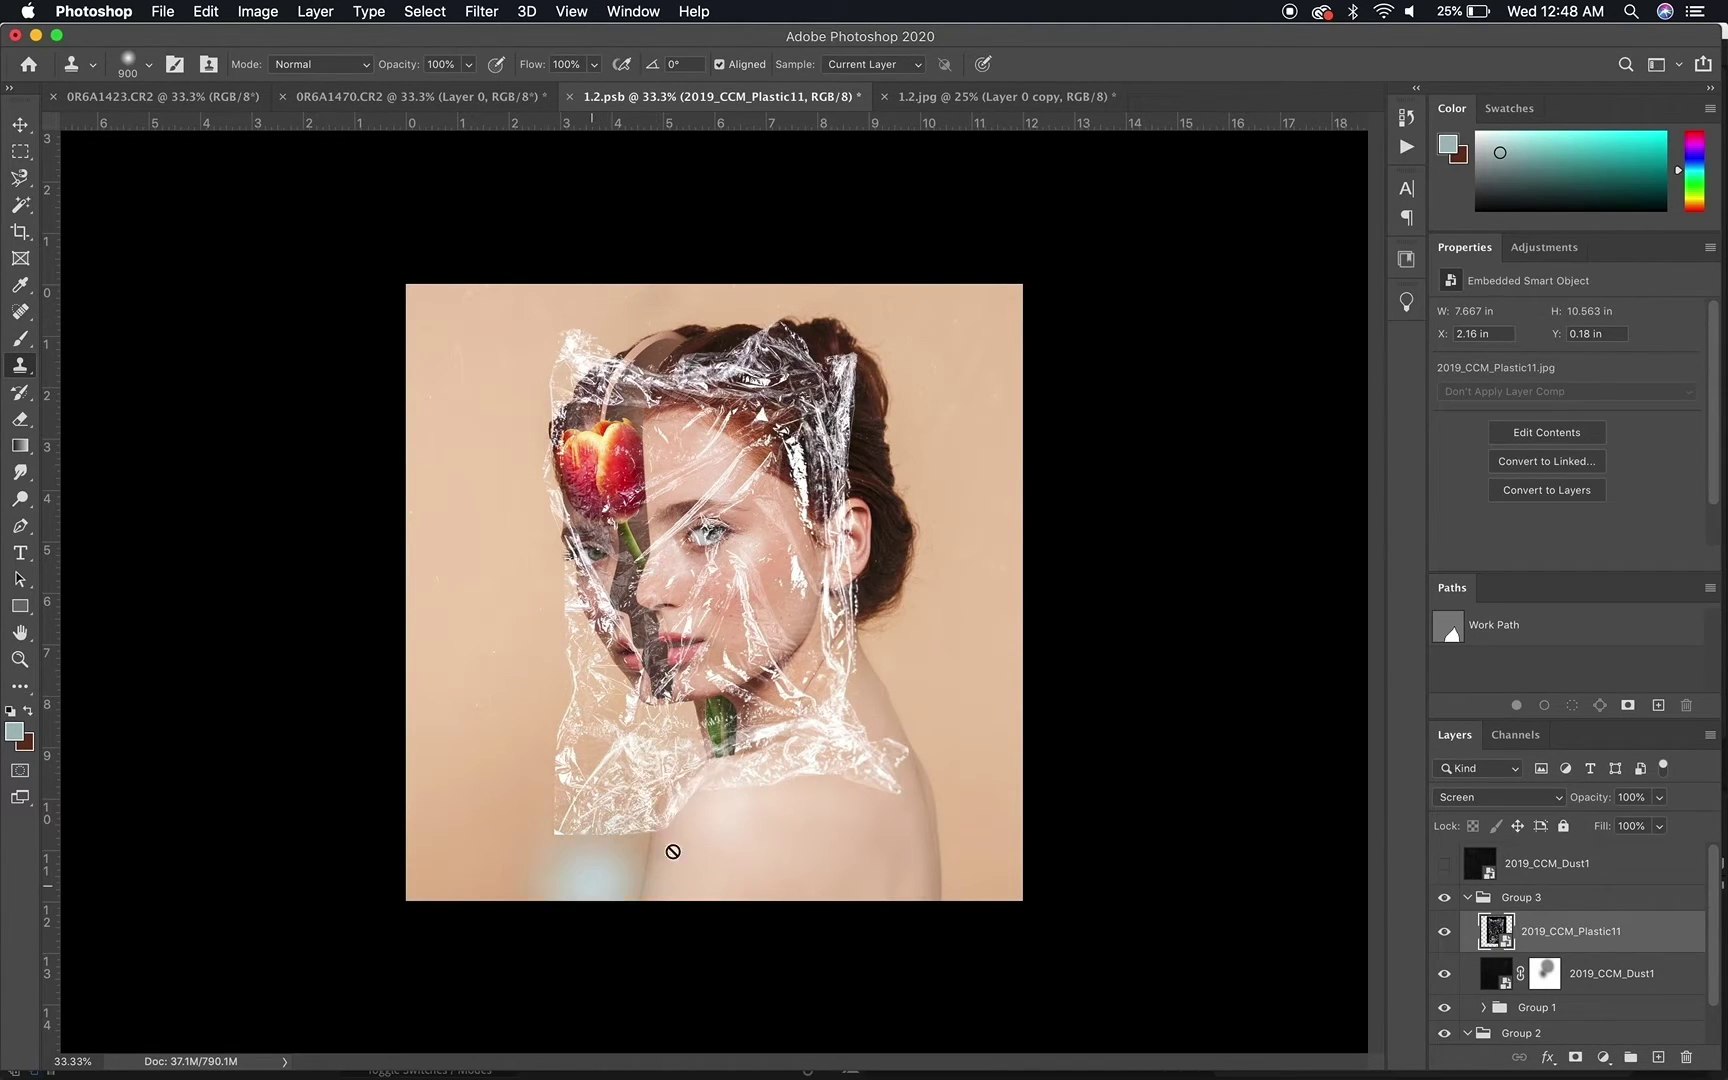
Warp the 2019_CCM_Plastic11 layer so the plastic bends around the head and its lower edge pulls in toward the neck
{"action": "key", "text": "super+t"}
{"action": "right_click", "coordinate": [714, 603]}
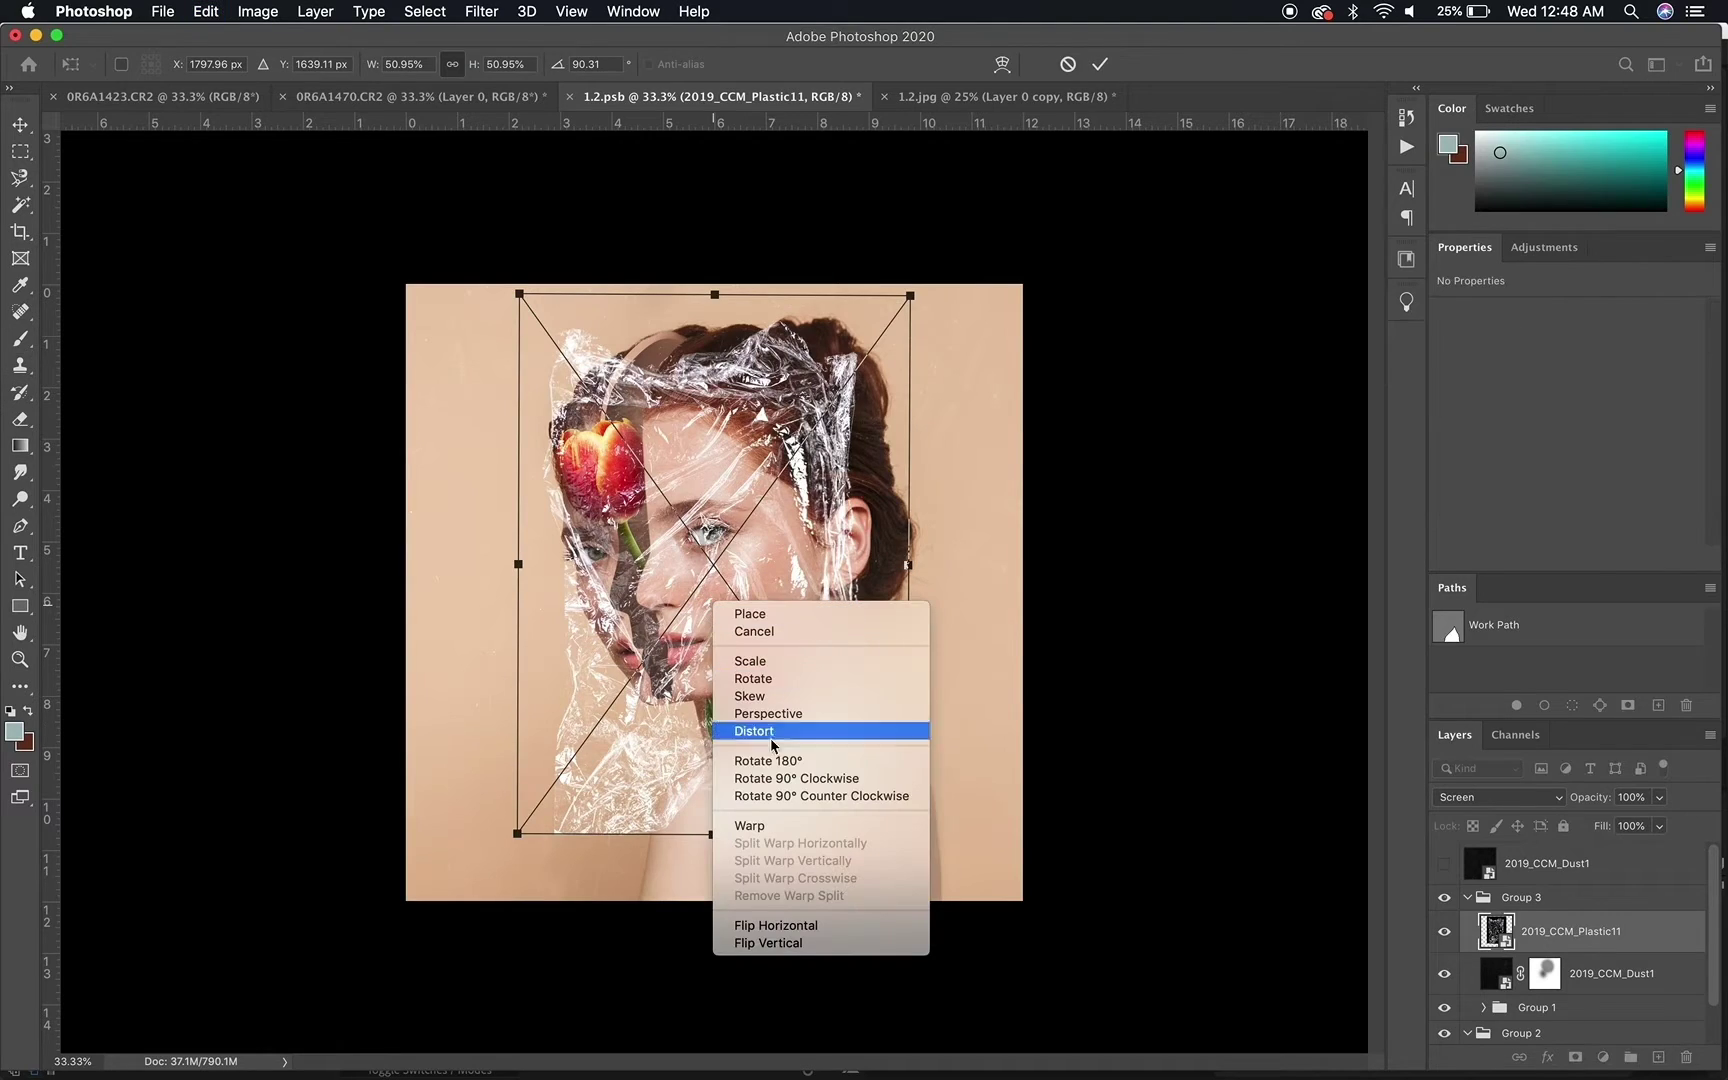
{"action": "left_click", "coordinate": [769, 826]}
{"action": "right_click", "coordinate": [737, 545]}
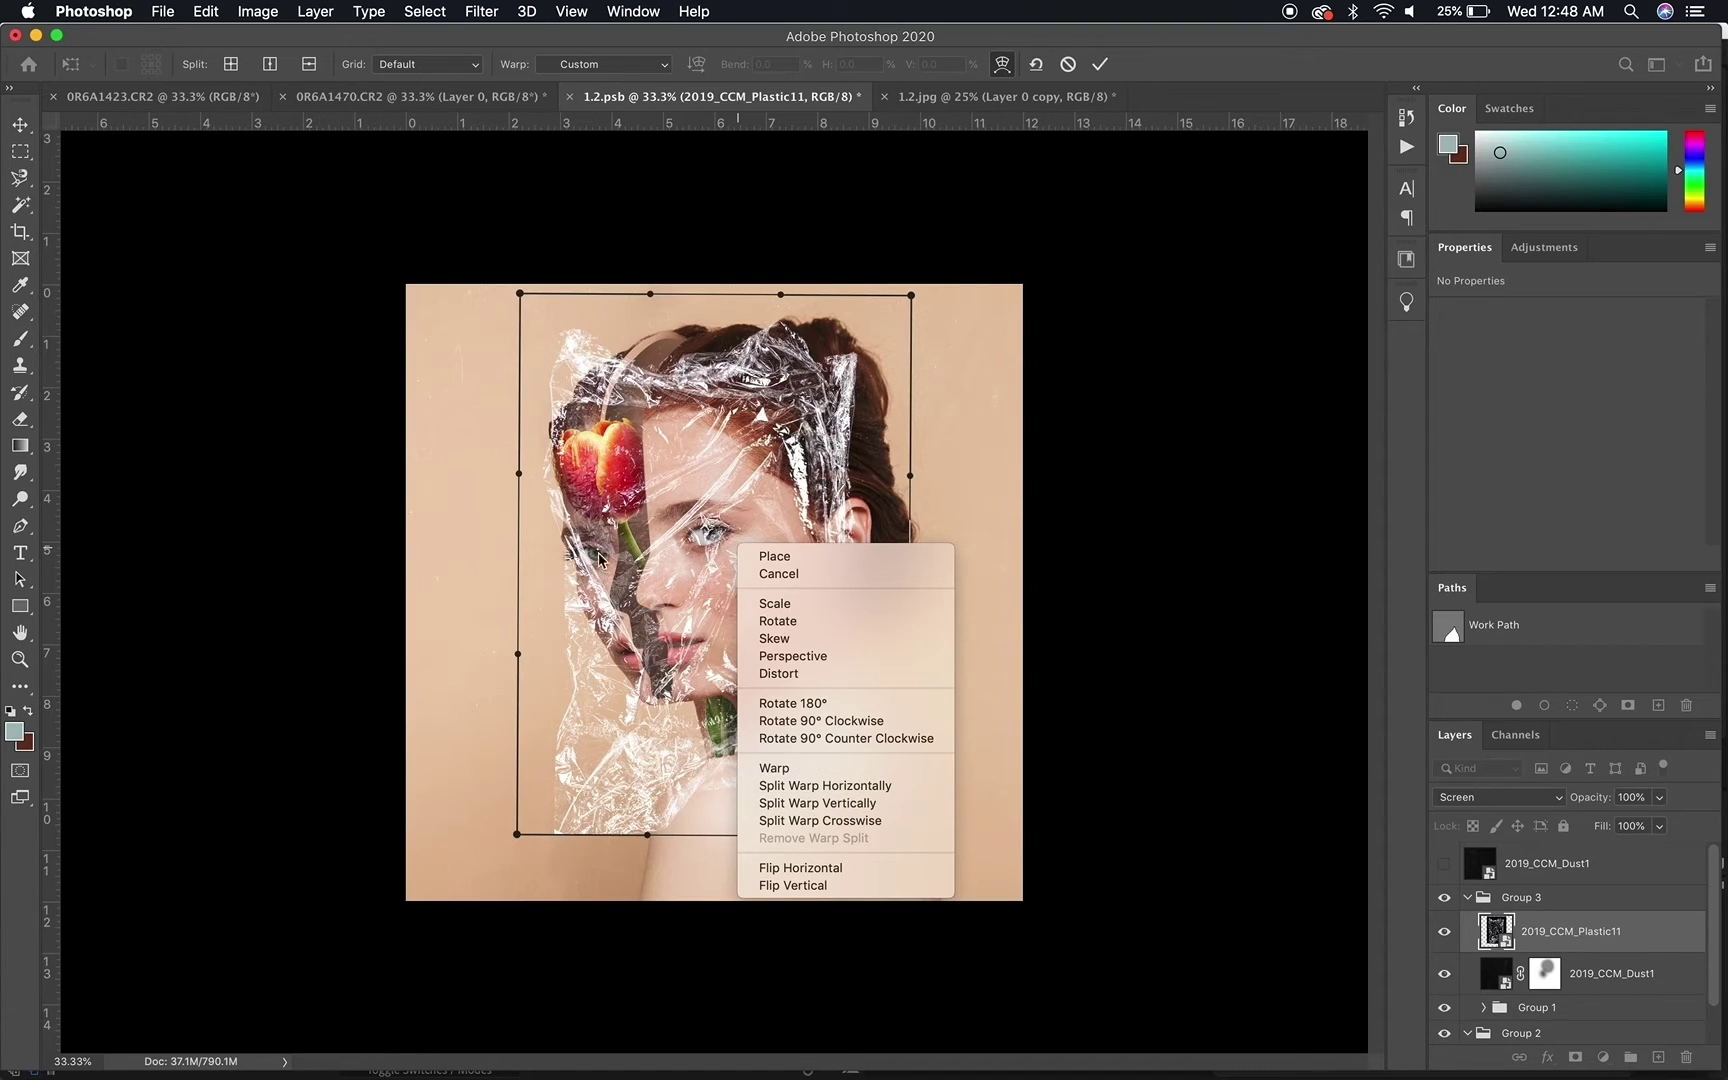
{"action": "left_click", "coordinate": [799, 803]}
{"action": "left_click_drag", "start_coordinate": [695, 549], "coordinate": [652, 554]}
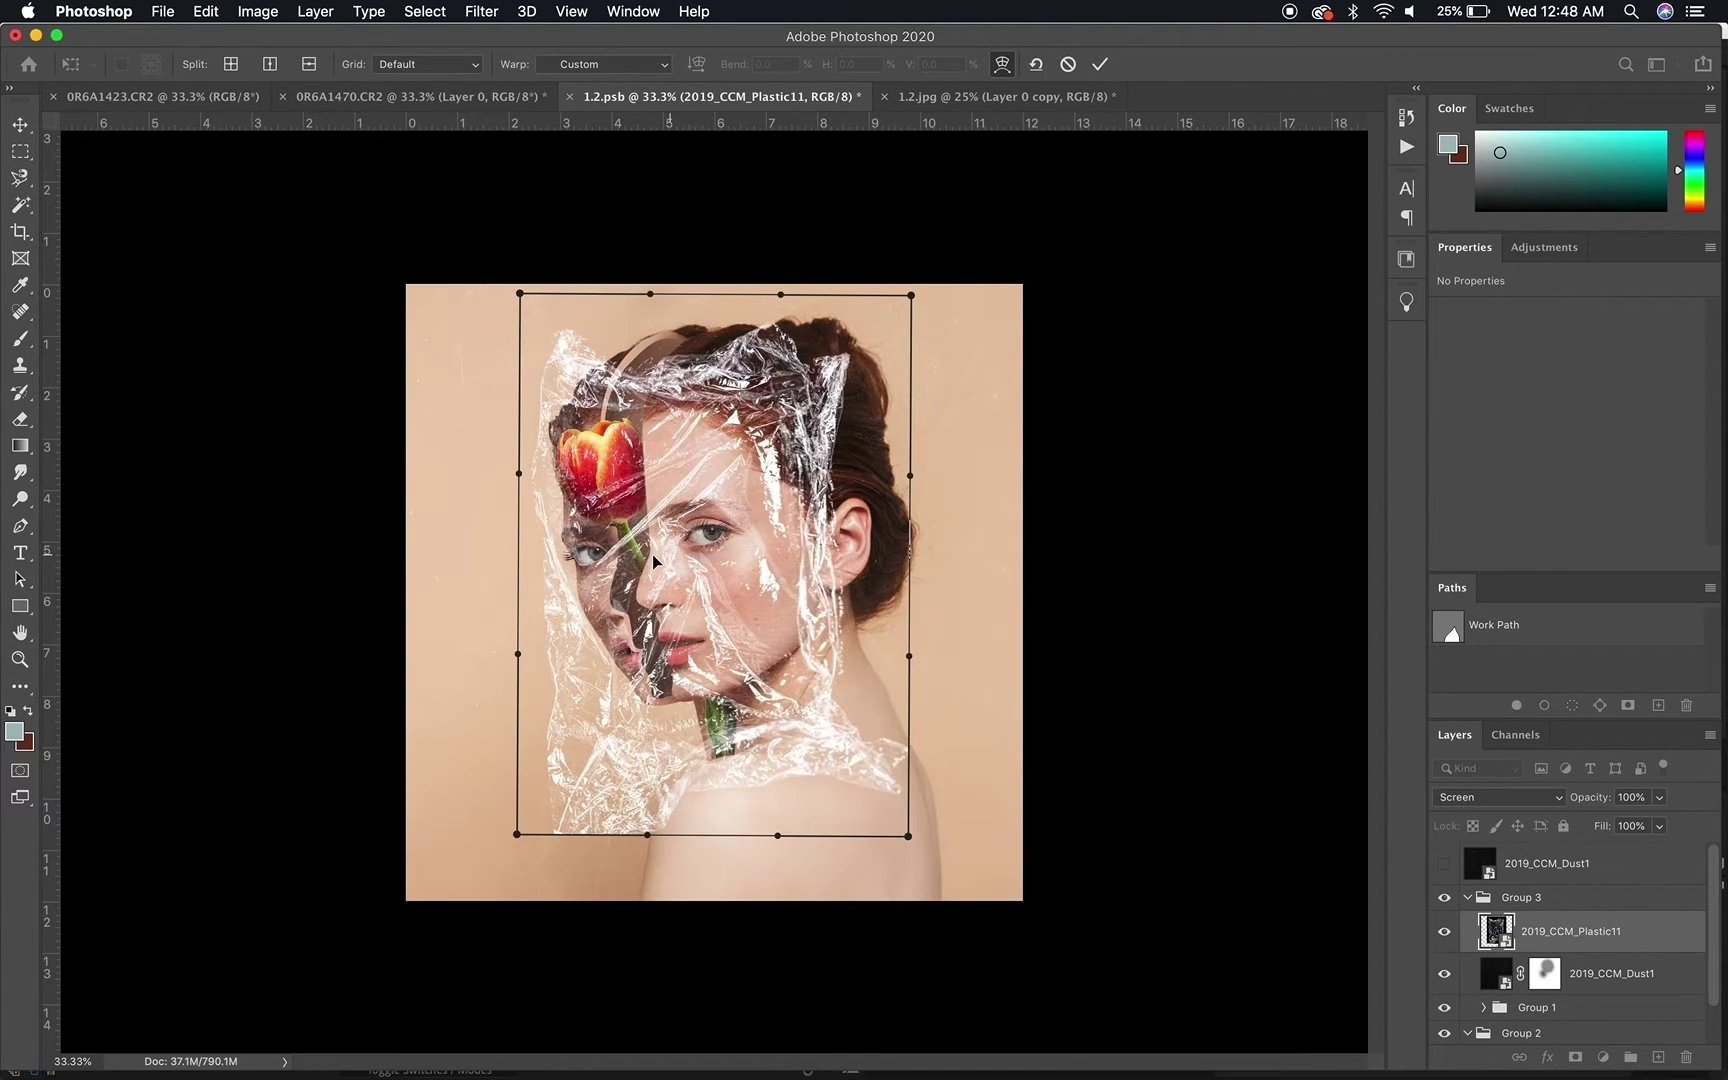
{"action": "left_click_drag", "start_coordinate": [566, 804], "coordinate": [603, 785]}
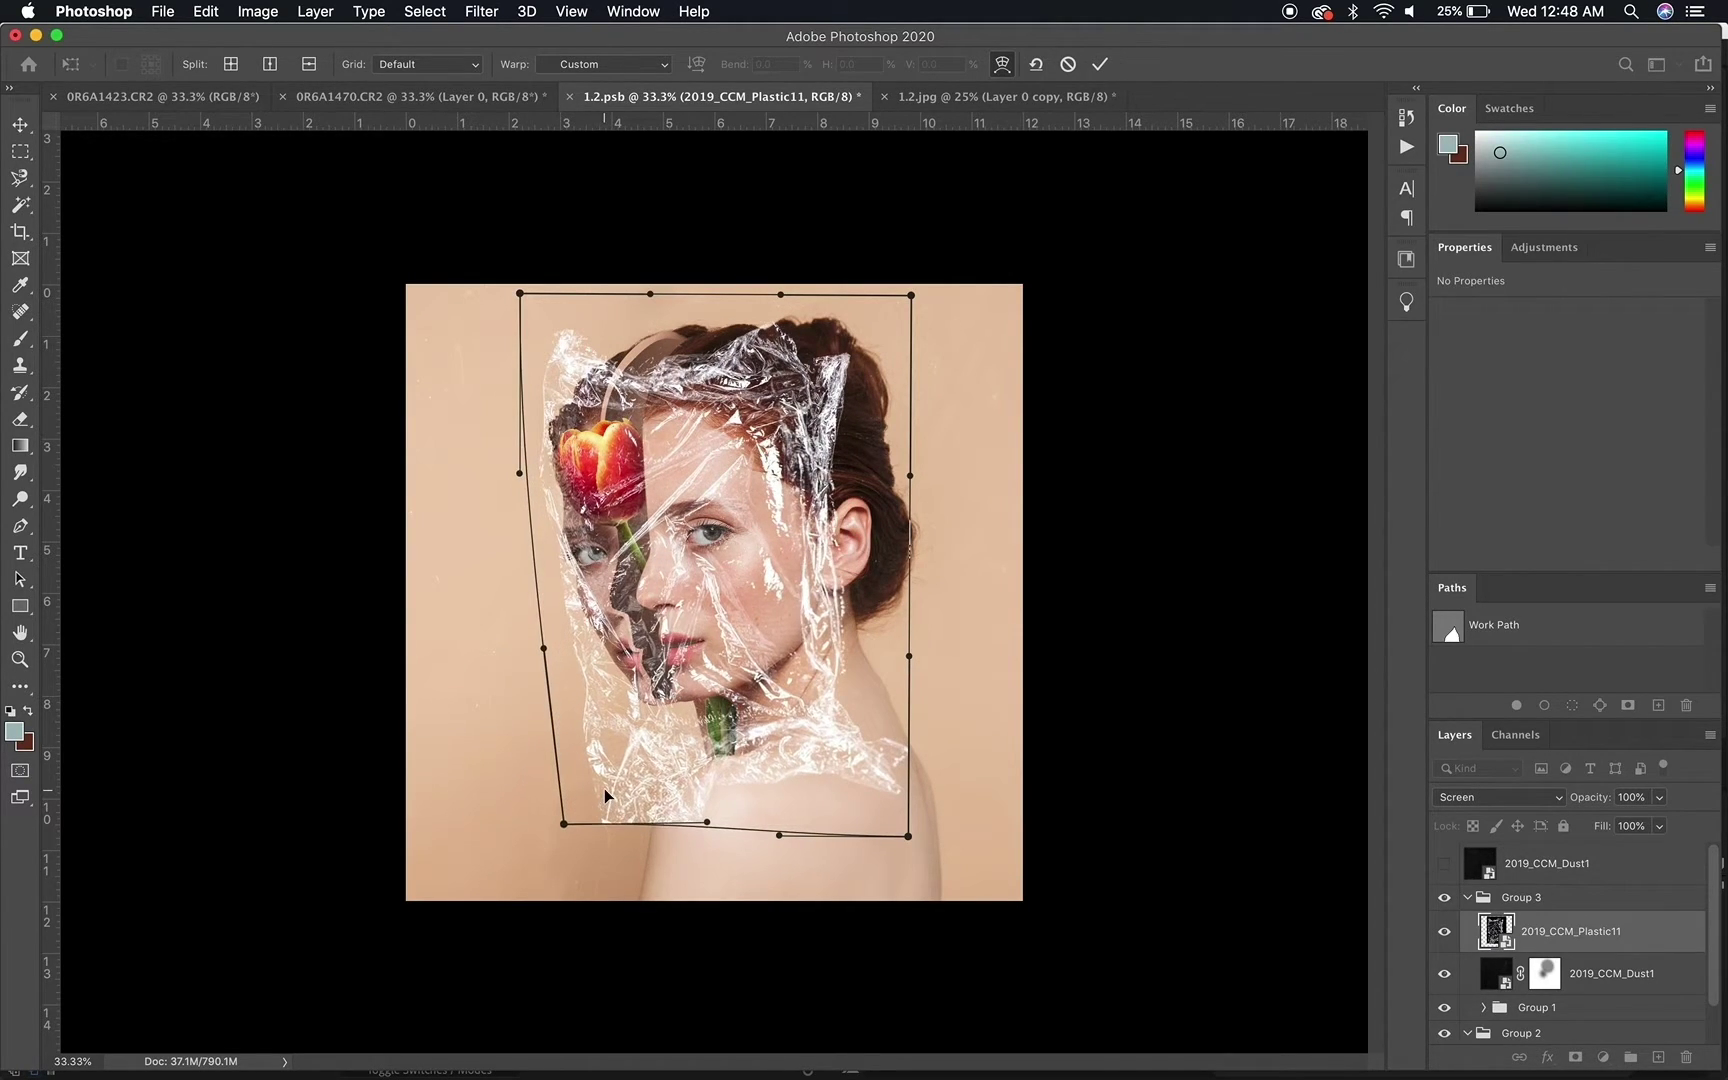
{"action": "left_click_drag", "start_coordinate": [726, 775], "coordinate": [688, 767]}
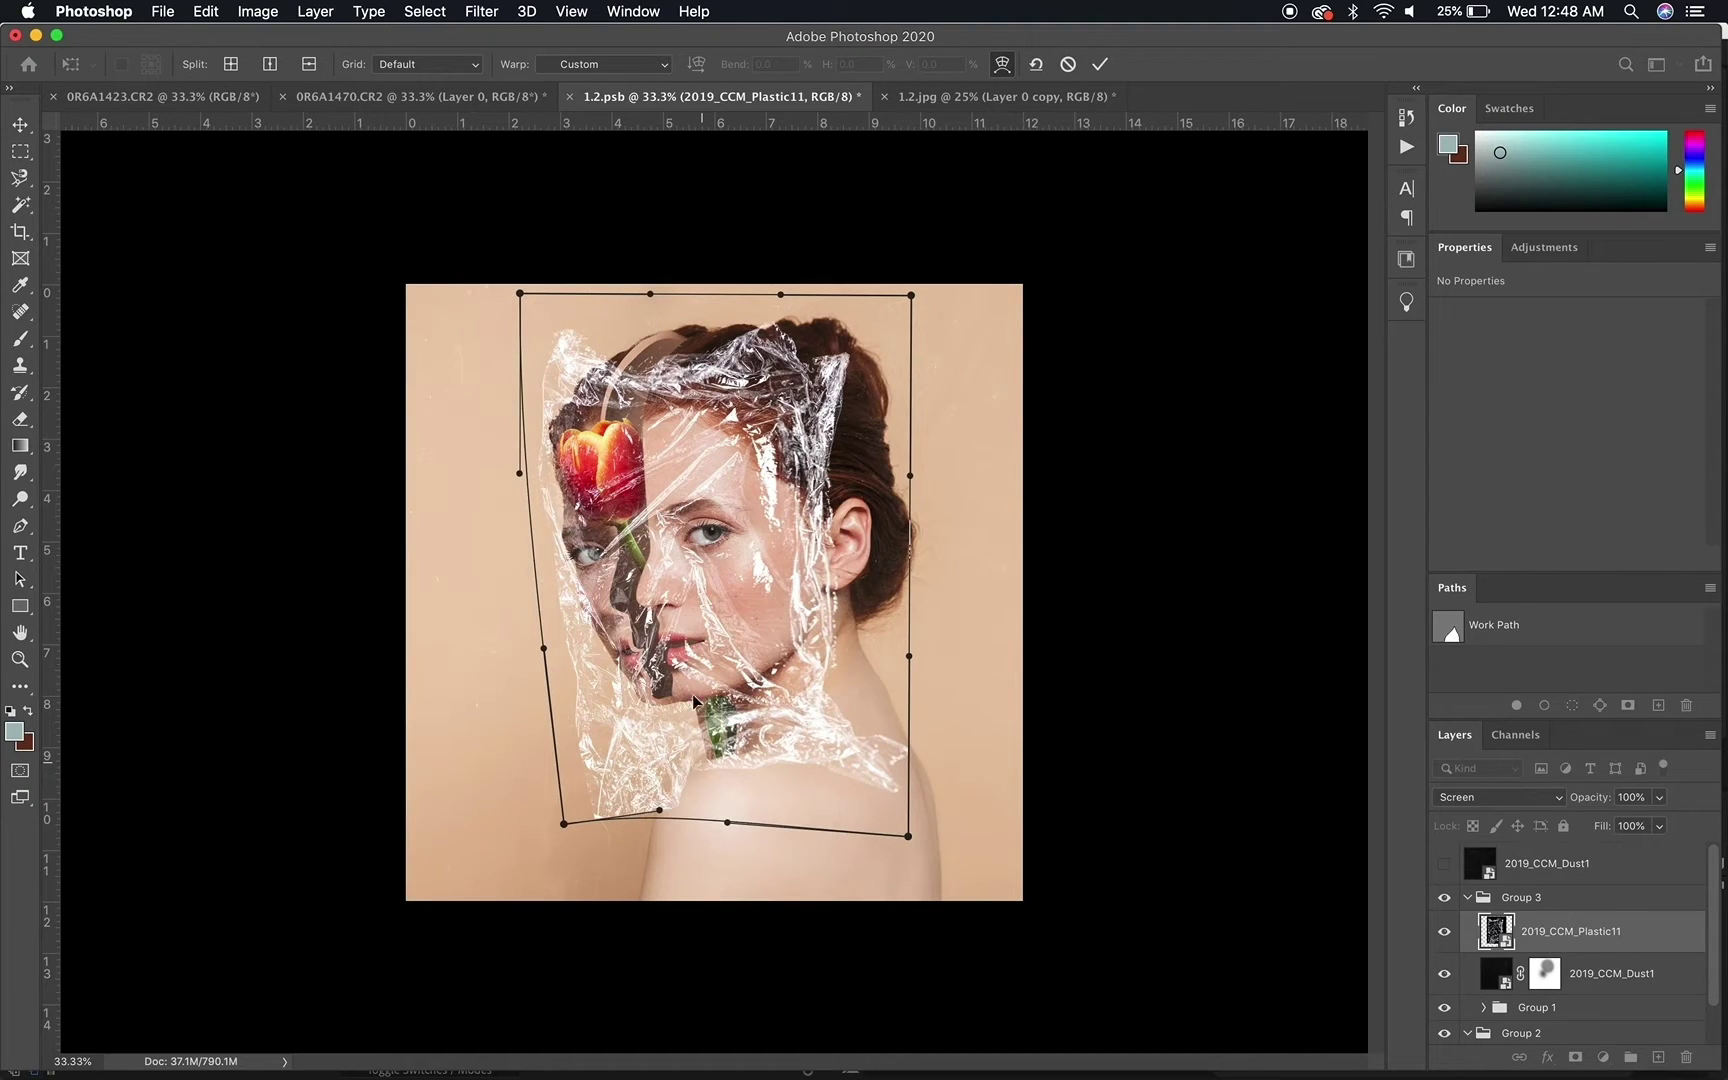
{"action": "left_click_drag", "start_coordinate": [637, 380], "coordinate": [650, 350]}
{"action": "mouse_move", "coordinate": [736, 484]}
{"action": "left_mouse_down"}
{"action": "mouse_move", "coordinate": [711, 478]}
{"action": "mouse_move", "coordinate": [755, 462]}
{"action": "left_mouse_up"}
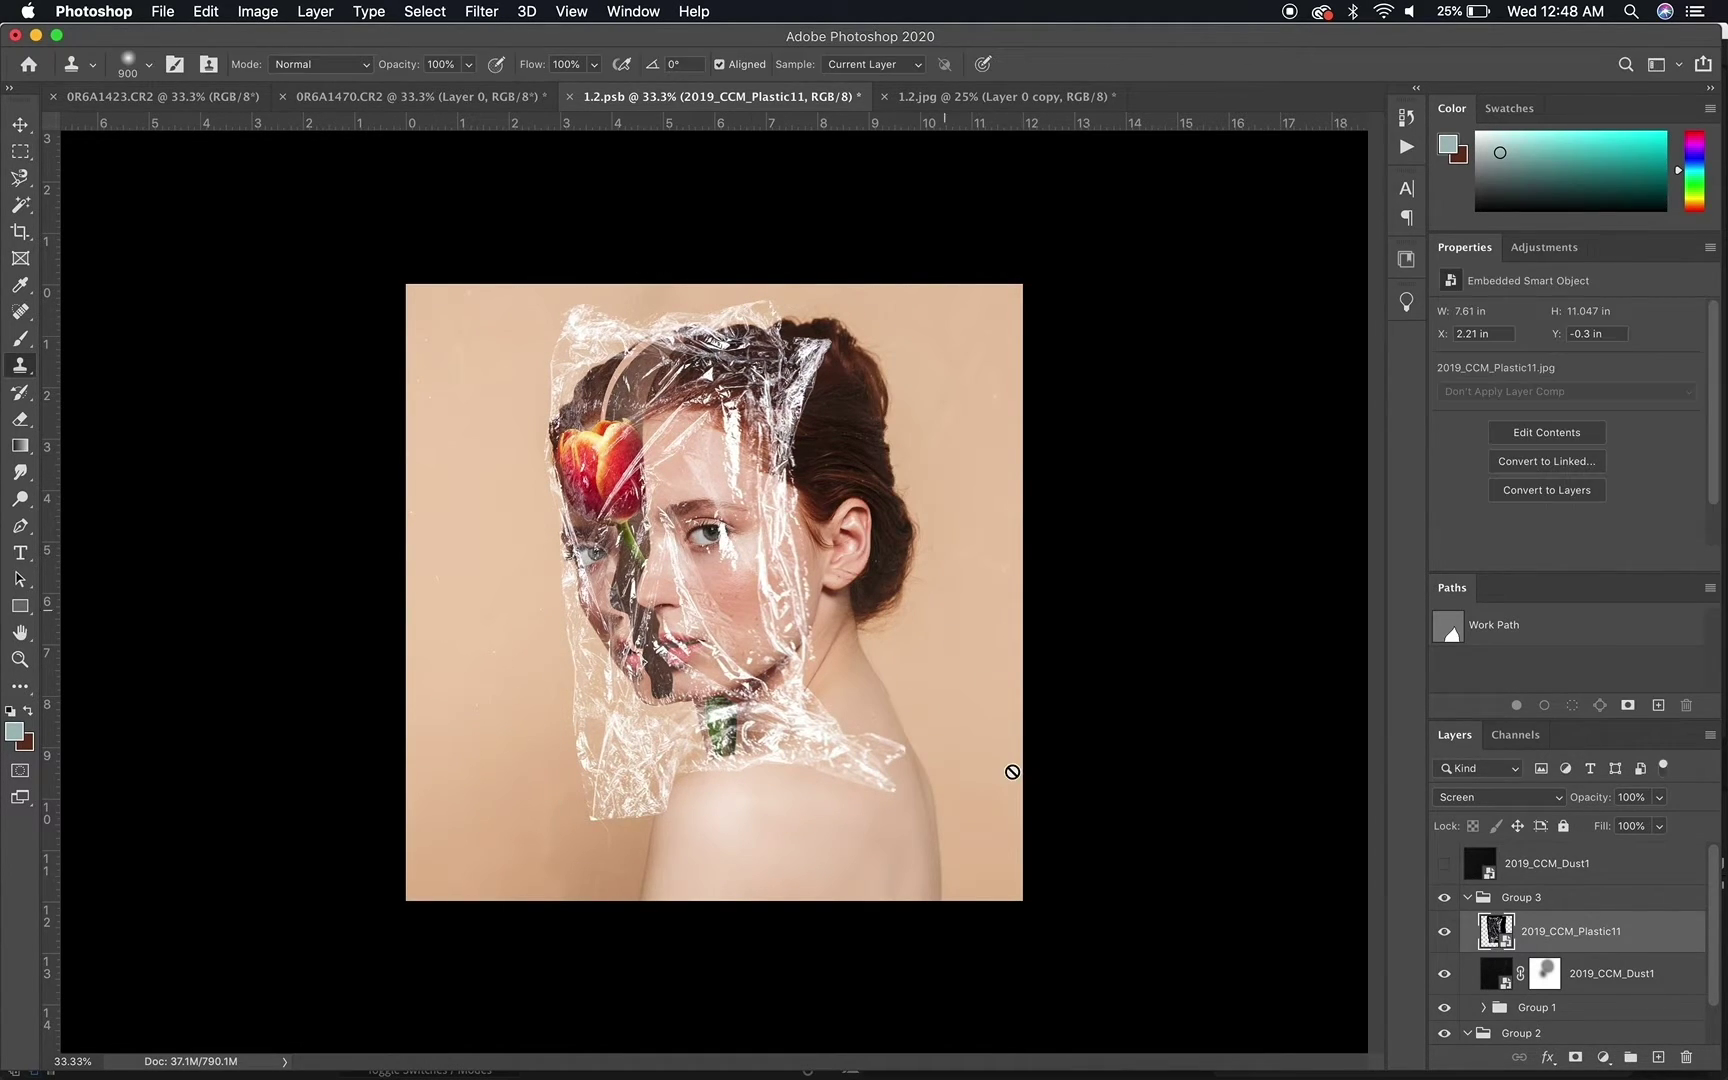
Try masking the plastic off the shoulder with a 30 px brush on a new layer mask, and delete the 2019_CCM_Plastic11 layer
{"action": "left_click", "coordinate": [1575, 1057]}
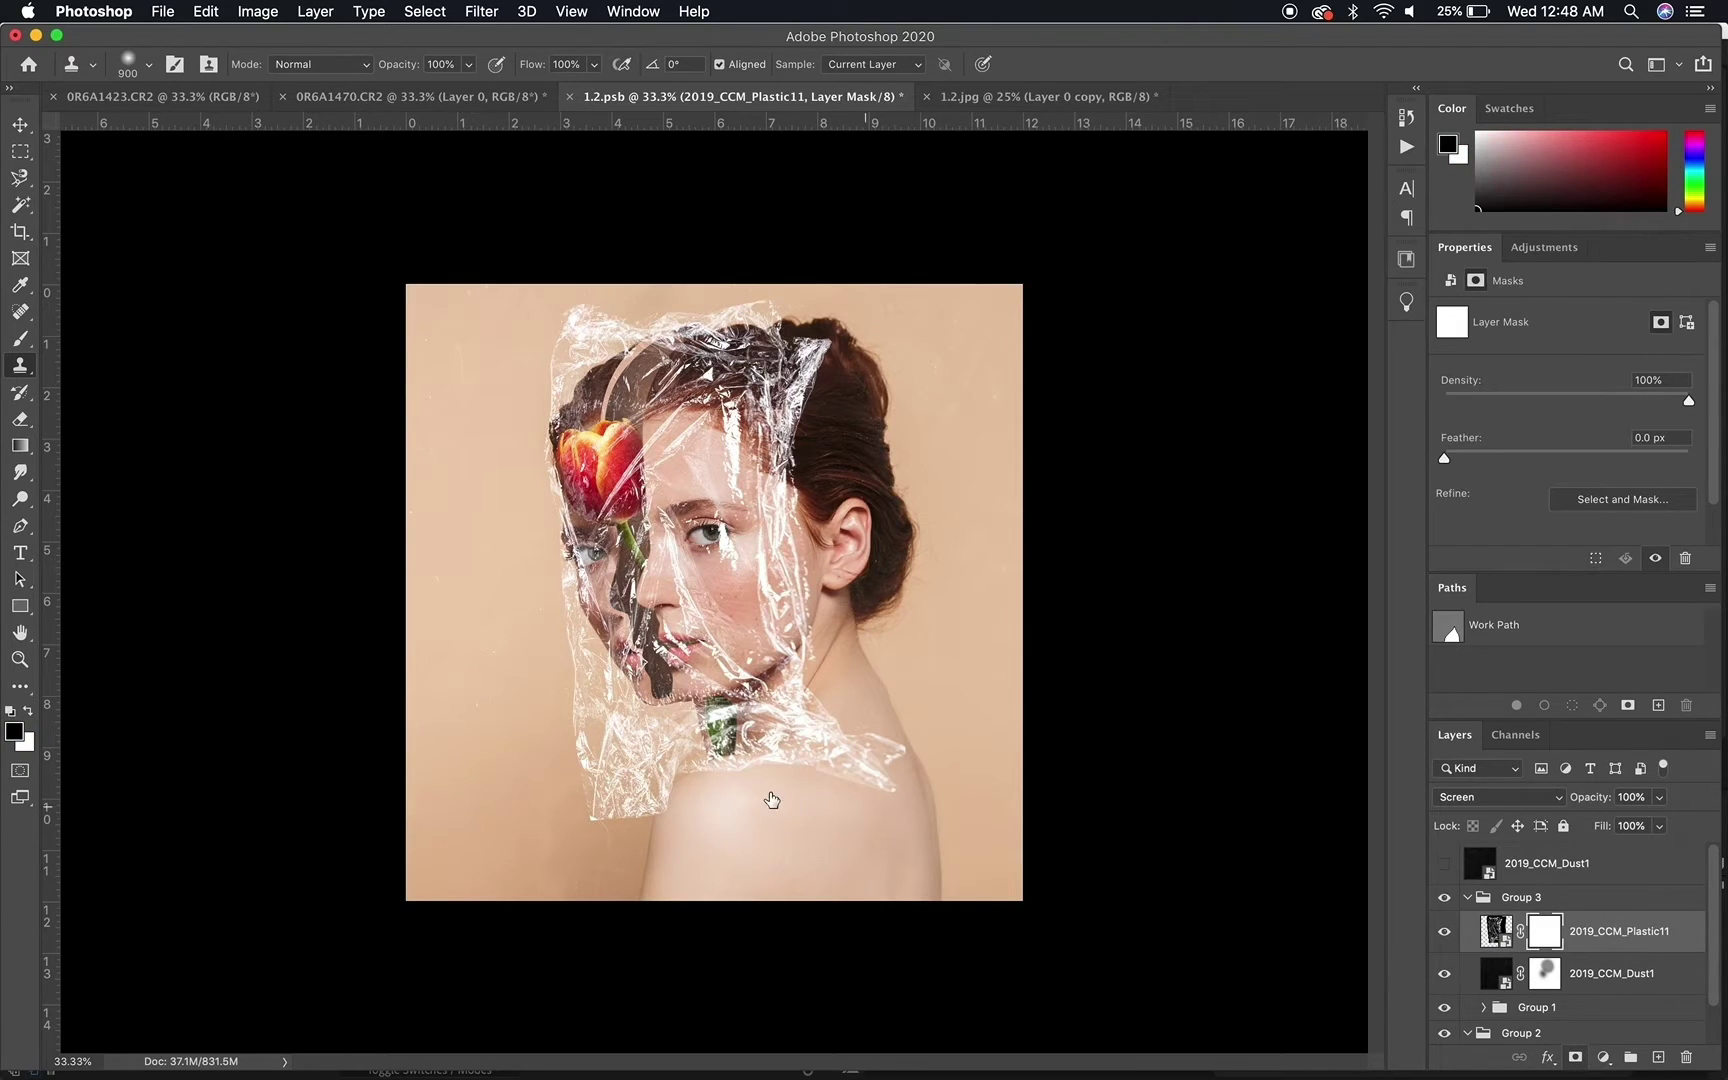
{"action": "key", "text": "bracketleft"}
{"action": "key", "text": "bracketleft"}
{"action": "key", "text": "bracketleft"}
{"action": "key", "text": "bracketleft"}
{"action": "key", "text": "bracketleft"}
{"action": "key", "text": "bracketleft"}
{"action": "key", "text": "b"}
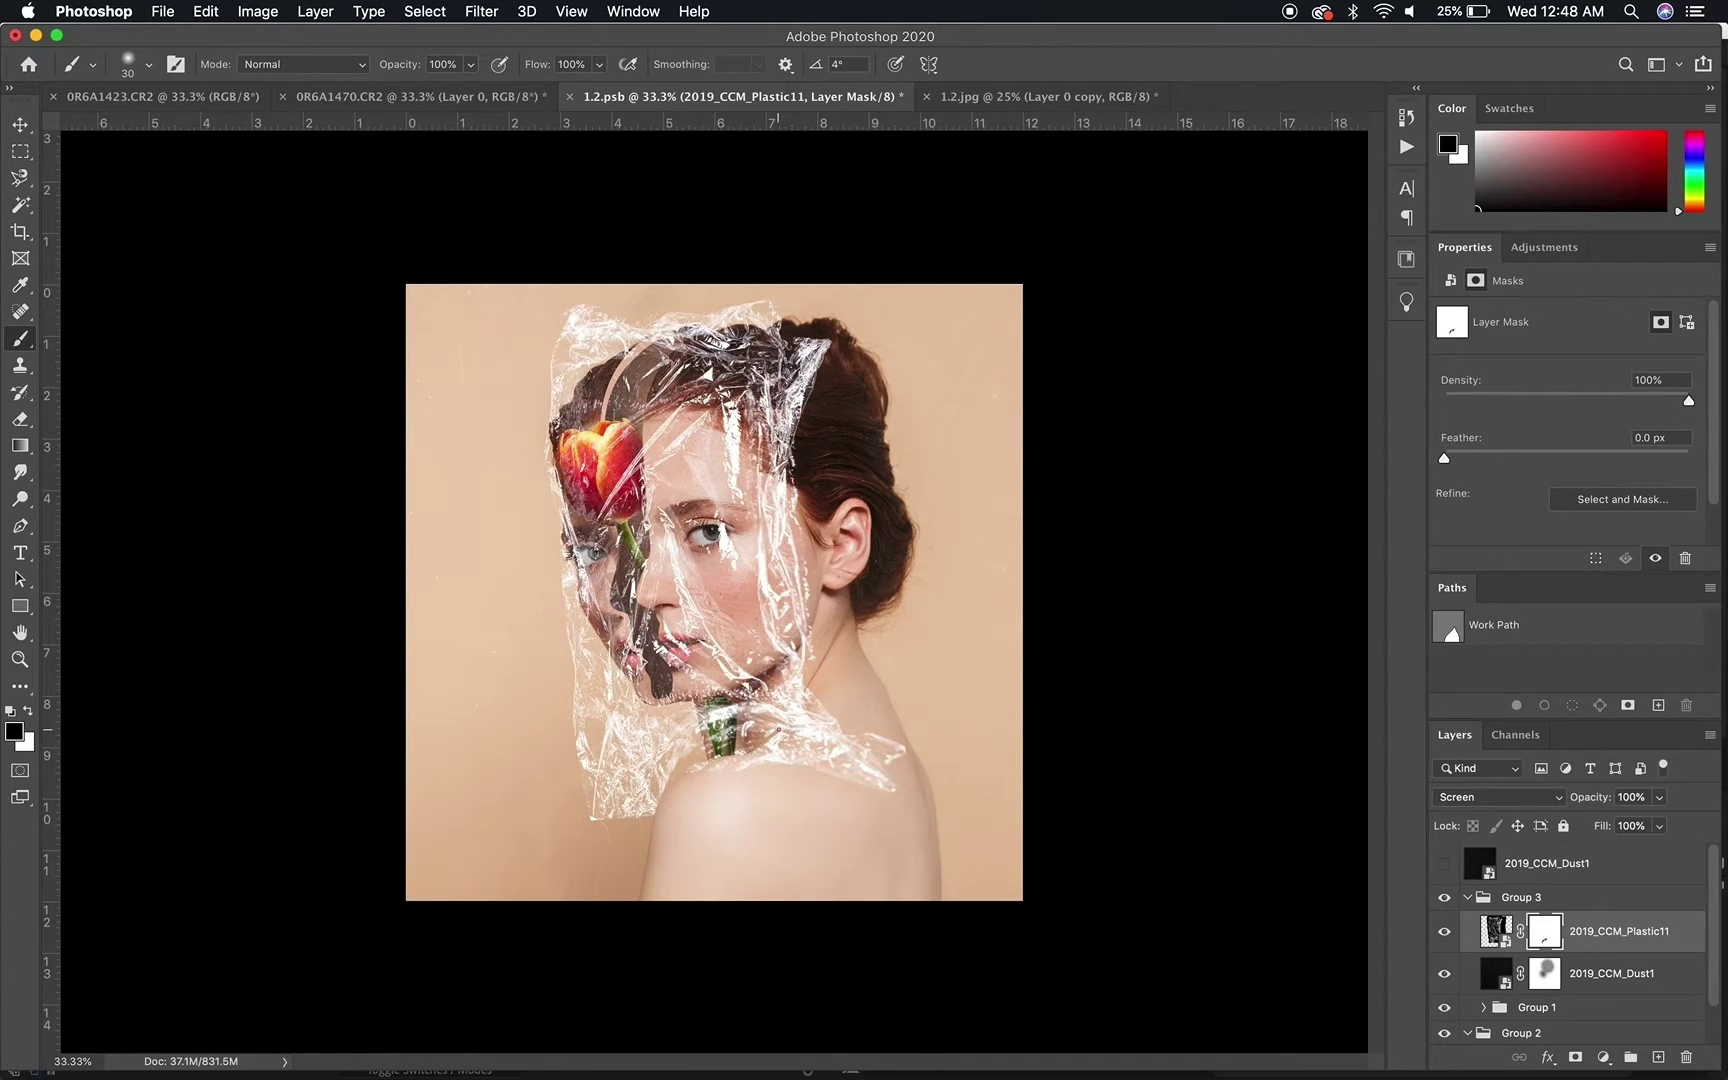
{"action": "key", "text": "BackSpace"}
Switch to Finder, place 2019_CCM_Plastic14.jpg over the portrait in Photoshop and scale it to about 69%
{"action": "mouse_move", "coordinate": [366, 1068]}
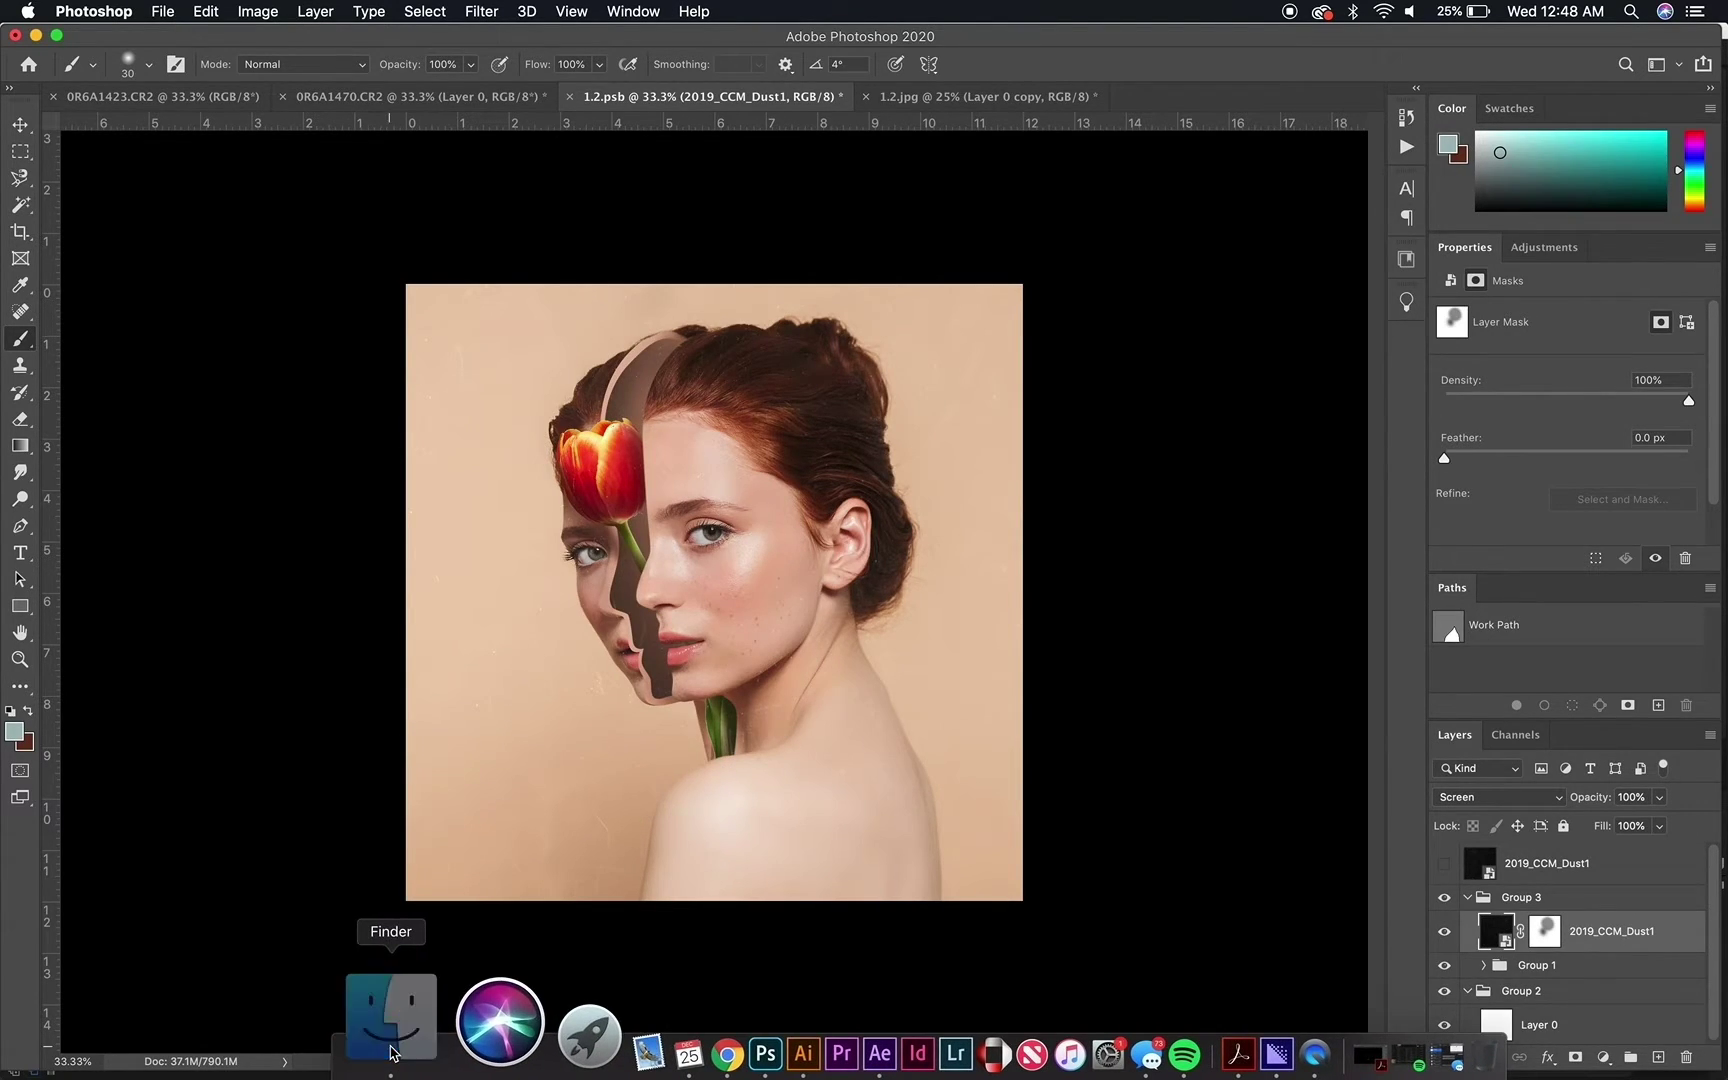
{"action": "left_click", "coordinate": [391, 1052]}
{"action": "left_click", "coordinate": [650, 396]}
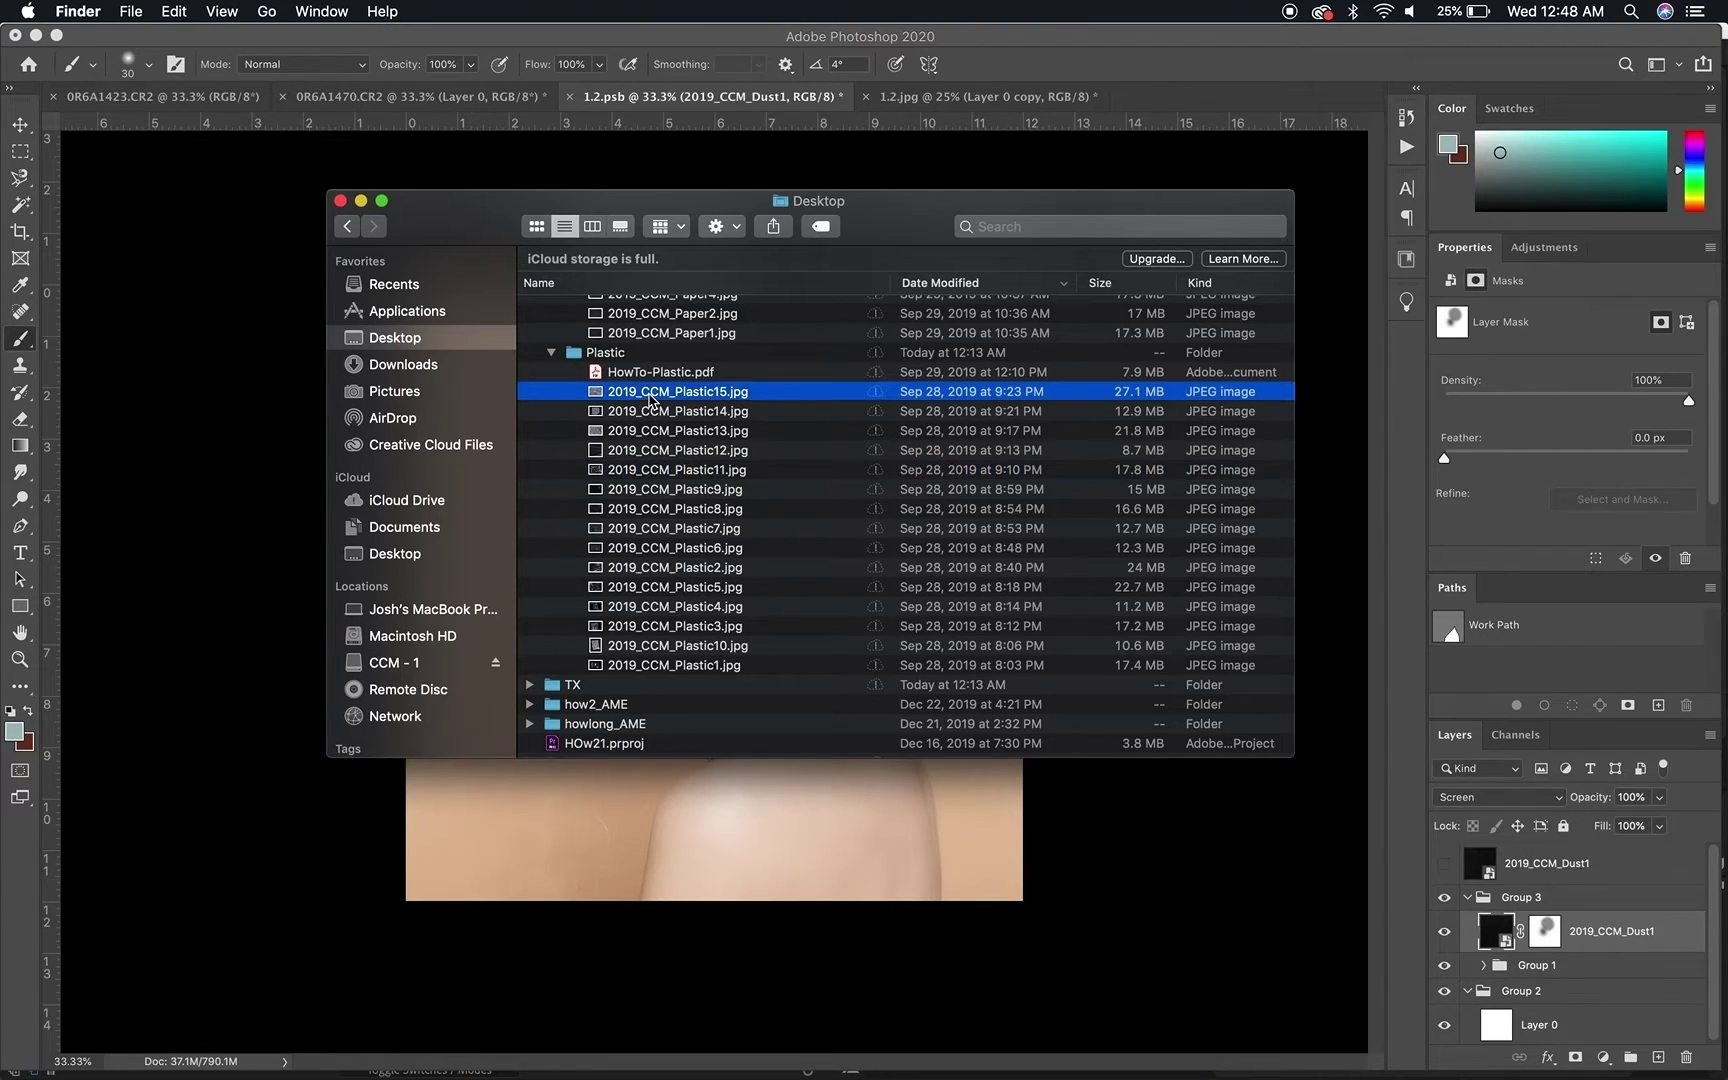
{"action": "left_click", "coordinate": [645, 413]}
{"action": "left_click_drag", "start_coordinate": [645, 418], "coordinate": [660, 866]}
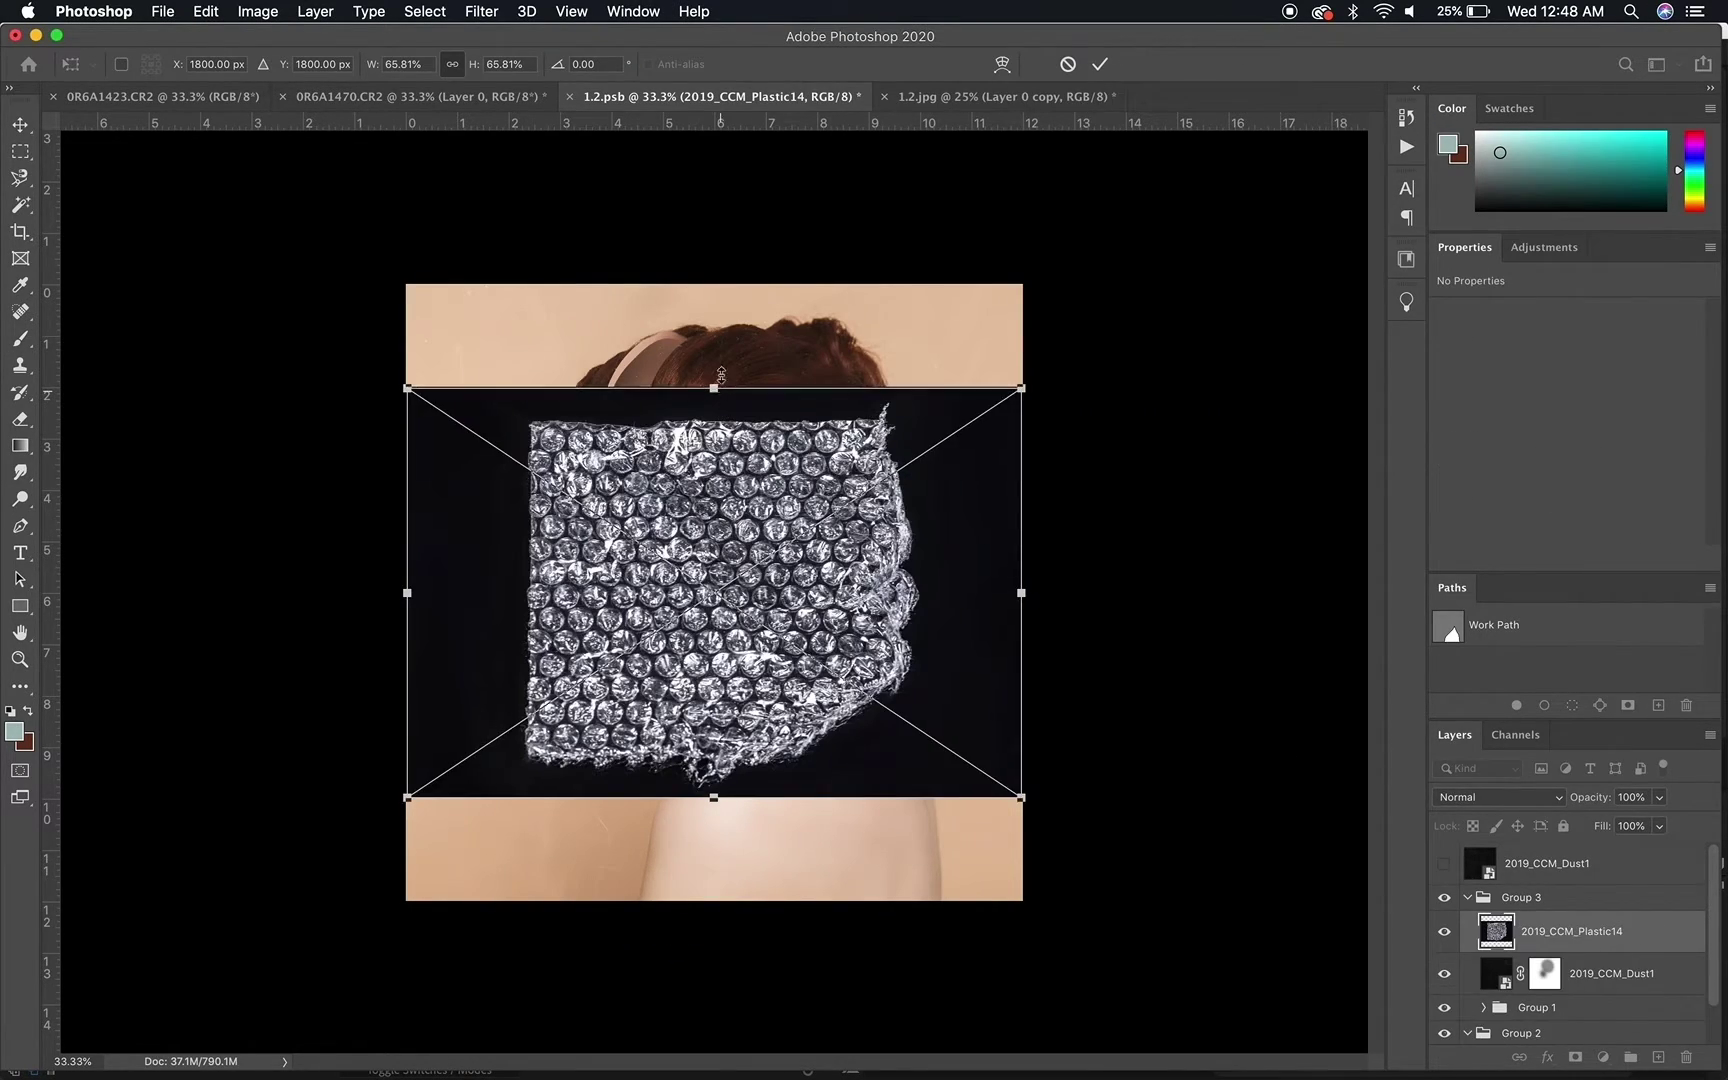
{"action": "left_click_drag", "start_coordinate": [714, 378], "coordinate": [721, 370]}
{"action": "key", "text": "Return"}
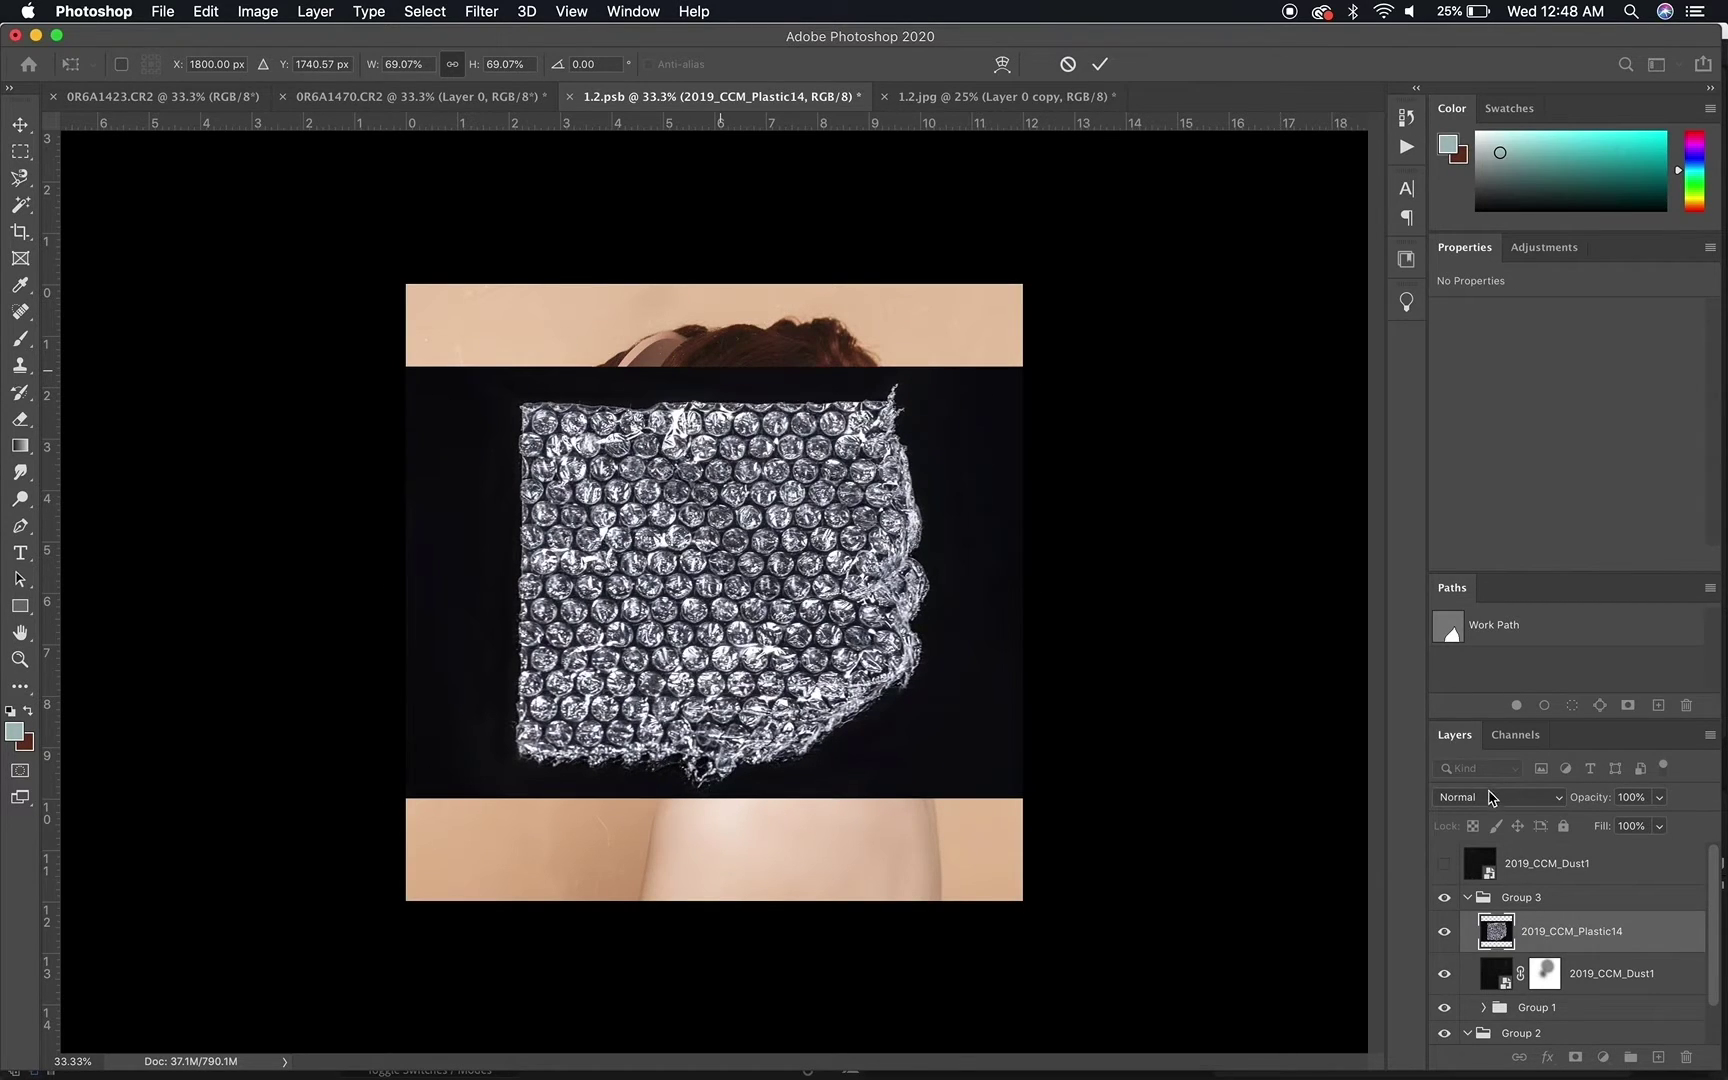
Try the Screen blend mode on the 2019_CCM_Plastic14 layer, and delete the layer
{"action": "left_click", "coordinate": [1487, 797]}
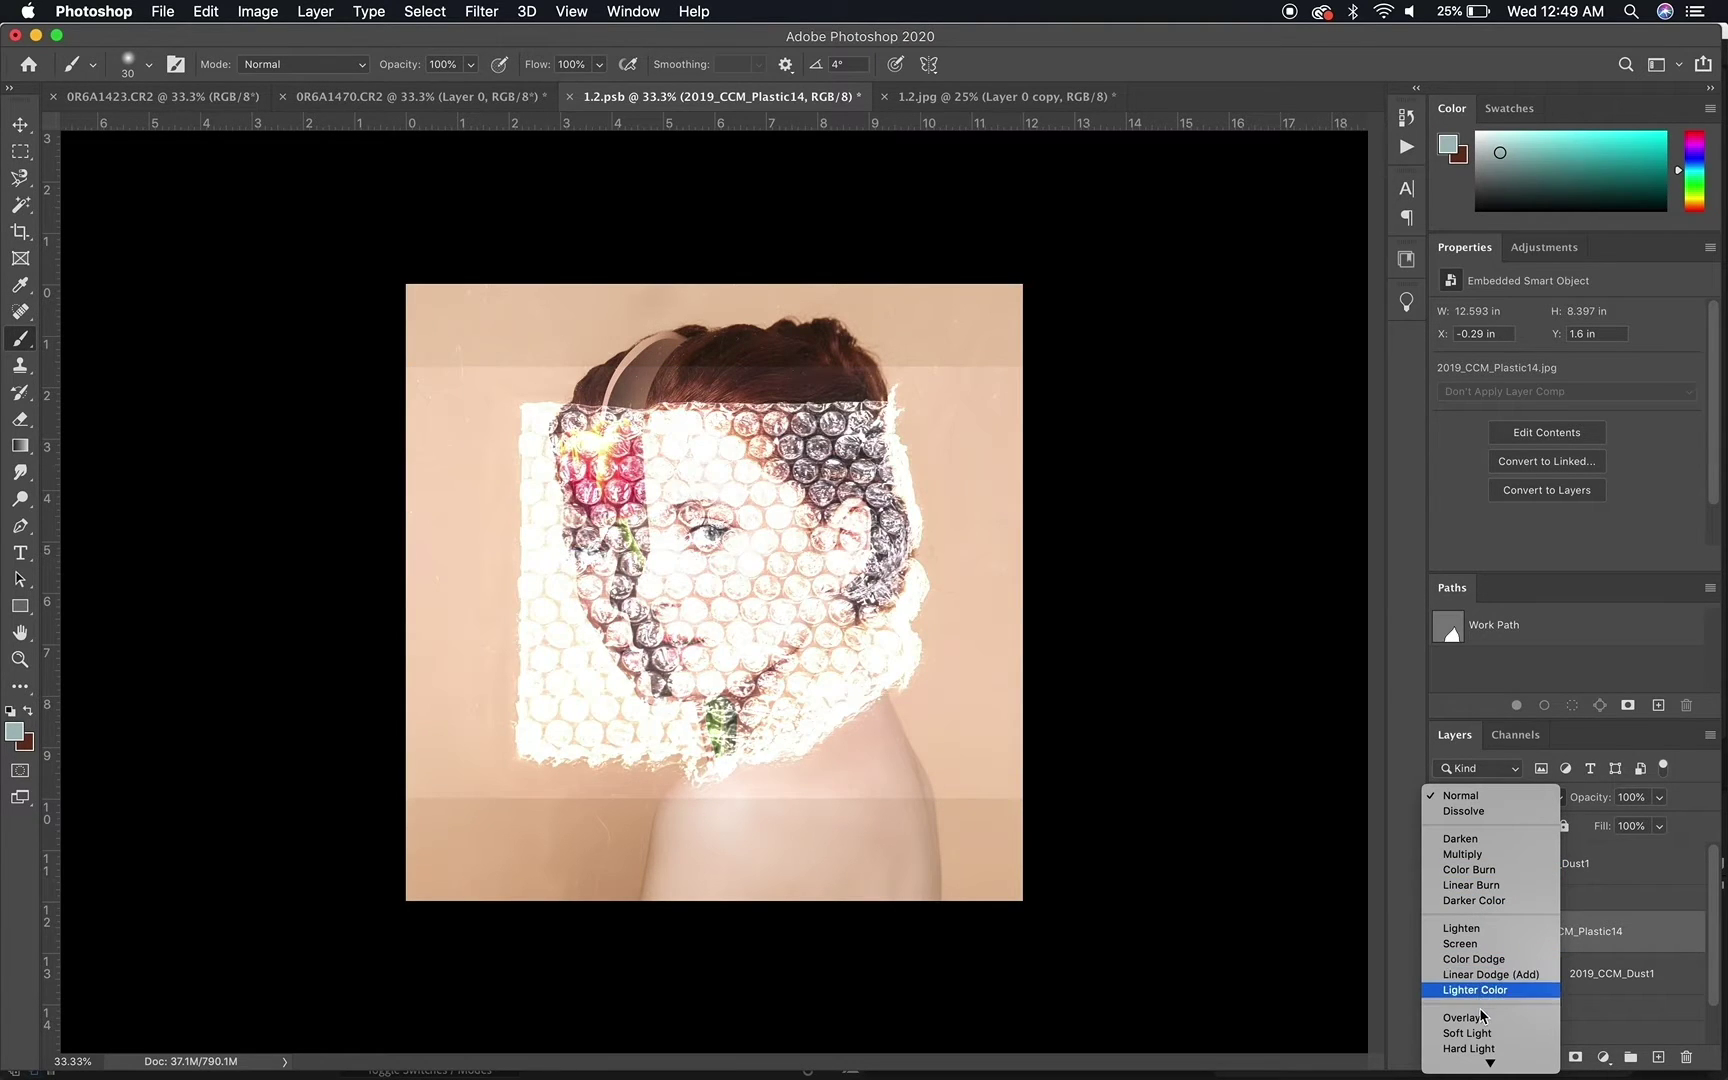
{"action": "left_click", "coordinate": [1470, 943]}
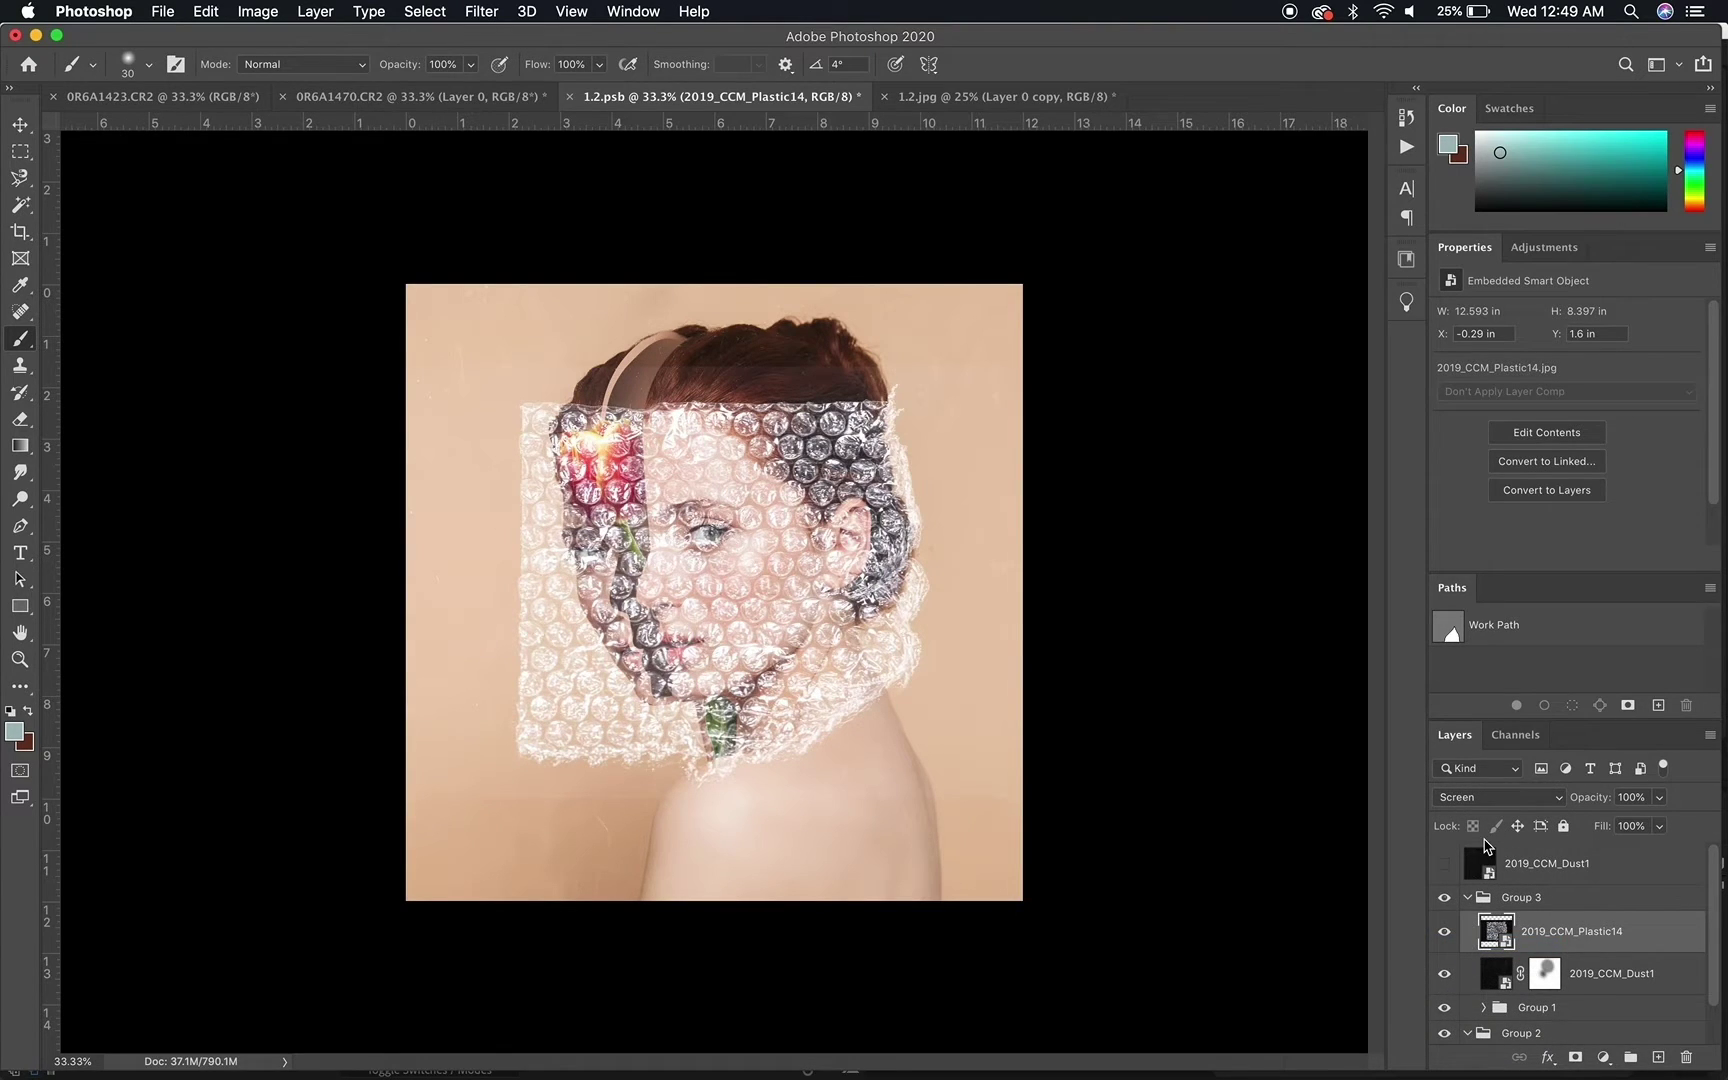
{"action": "key", "text": "BackSpace"}
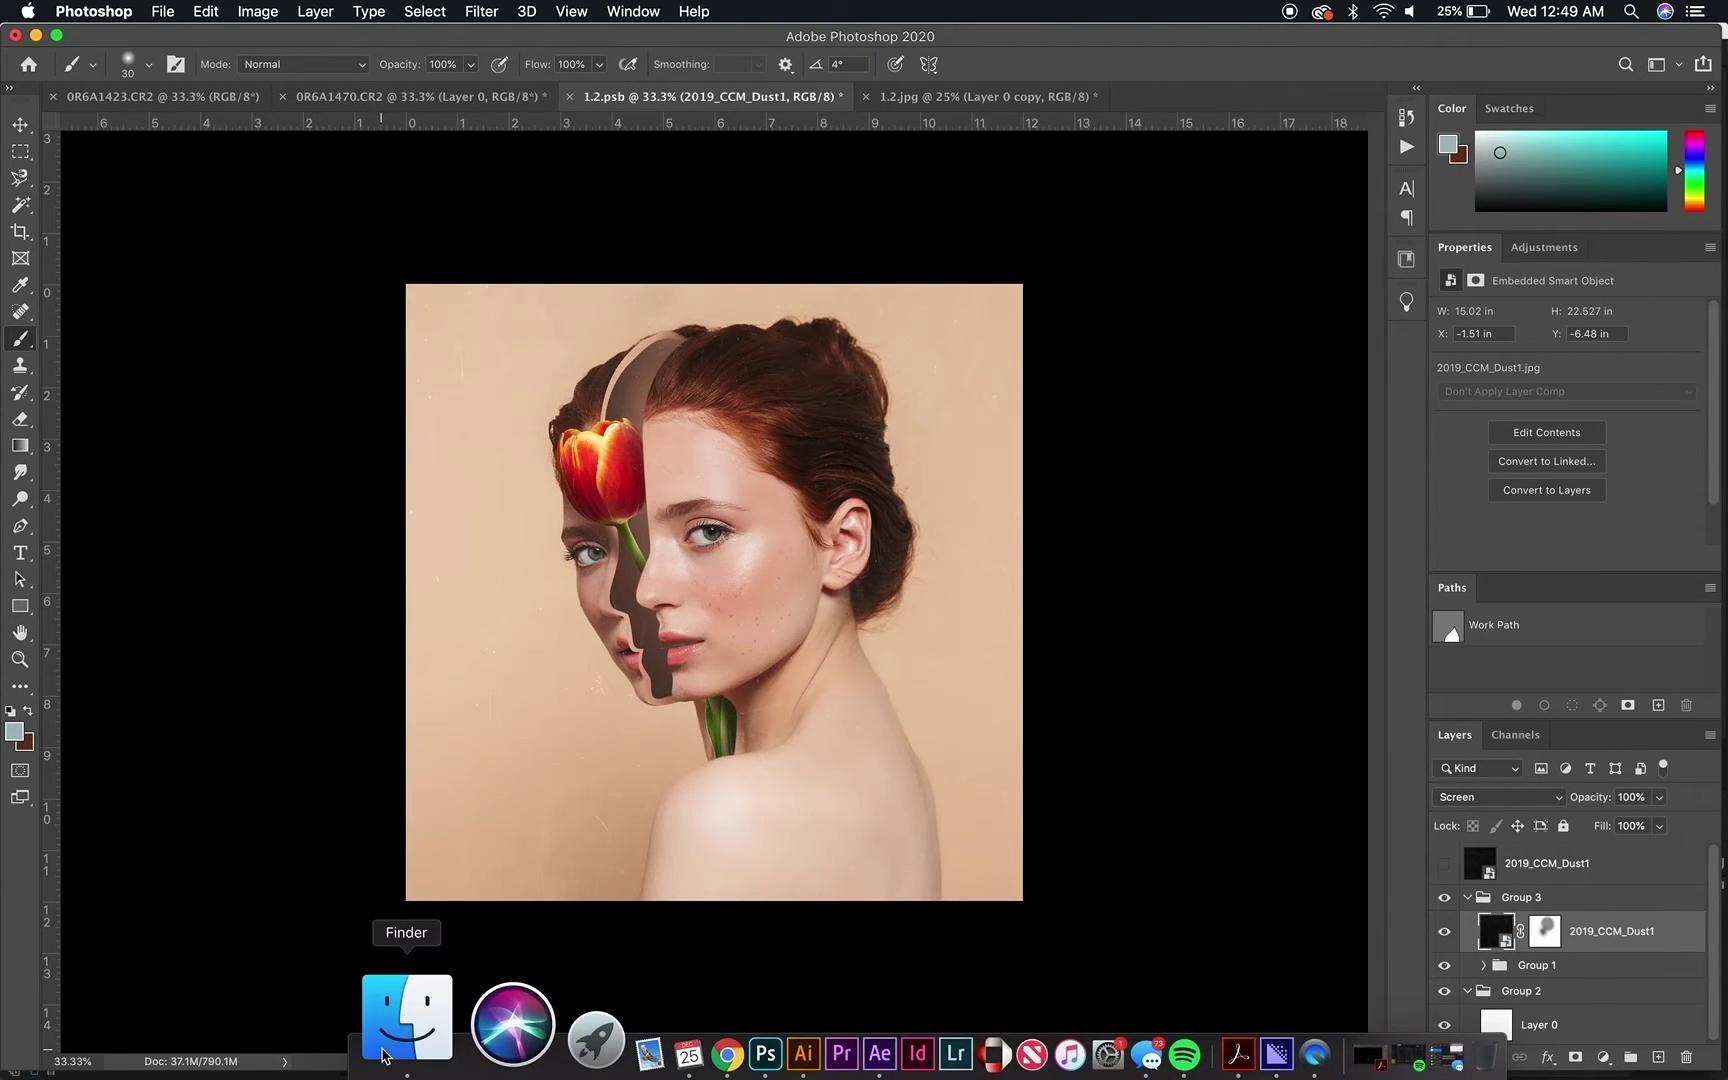
Switch to Finder and preview the plastic textures 2019_CCM_Plastic10.jpg and 2019_CCM_Plastic4.jpg
{"action": "left_click", "coordinate": [383, 1052]}
{"action": "left_click", "coordinate": [637, 606]}
{"action": "left_click", "coordinate": [638, 646]}
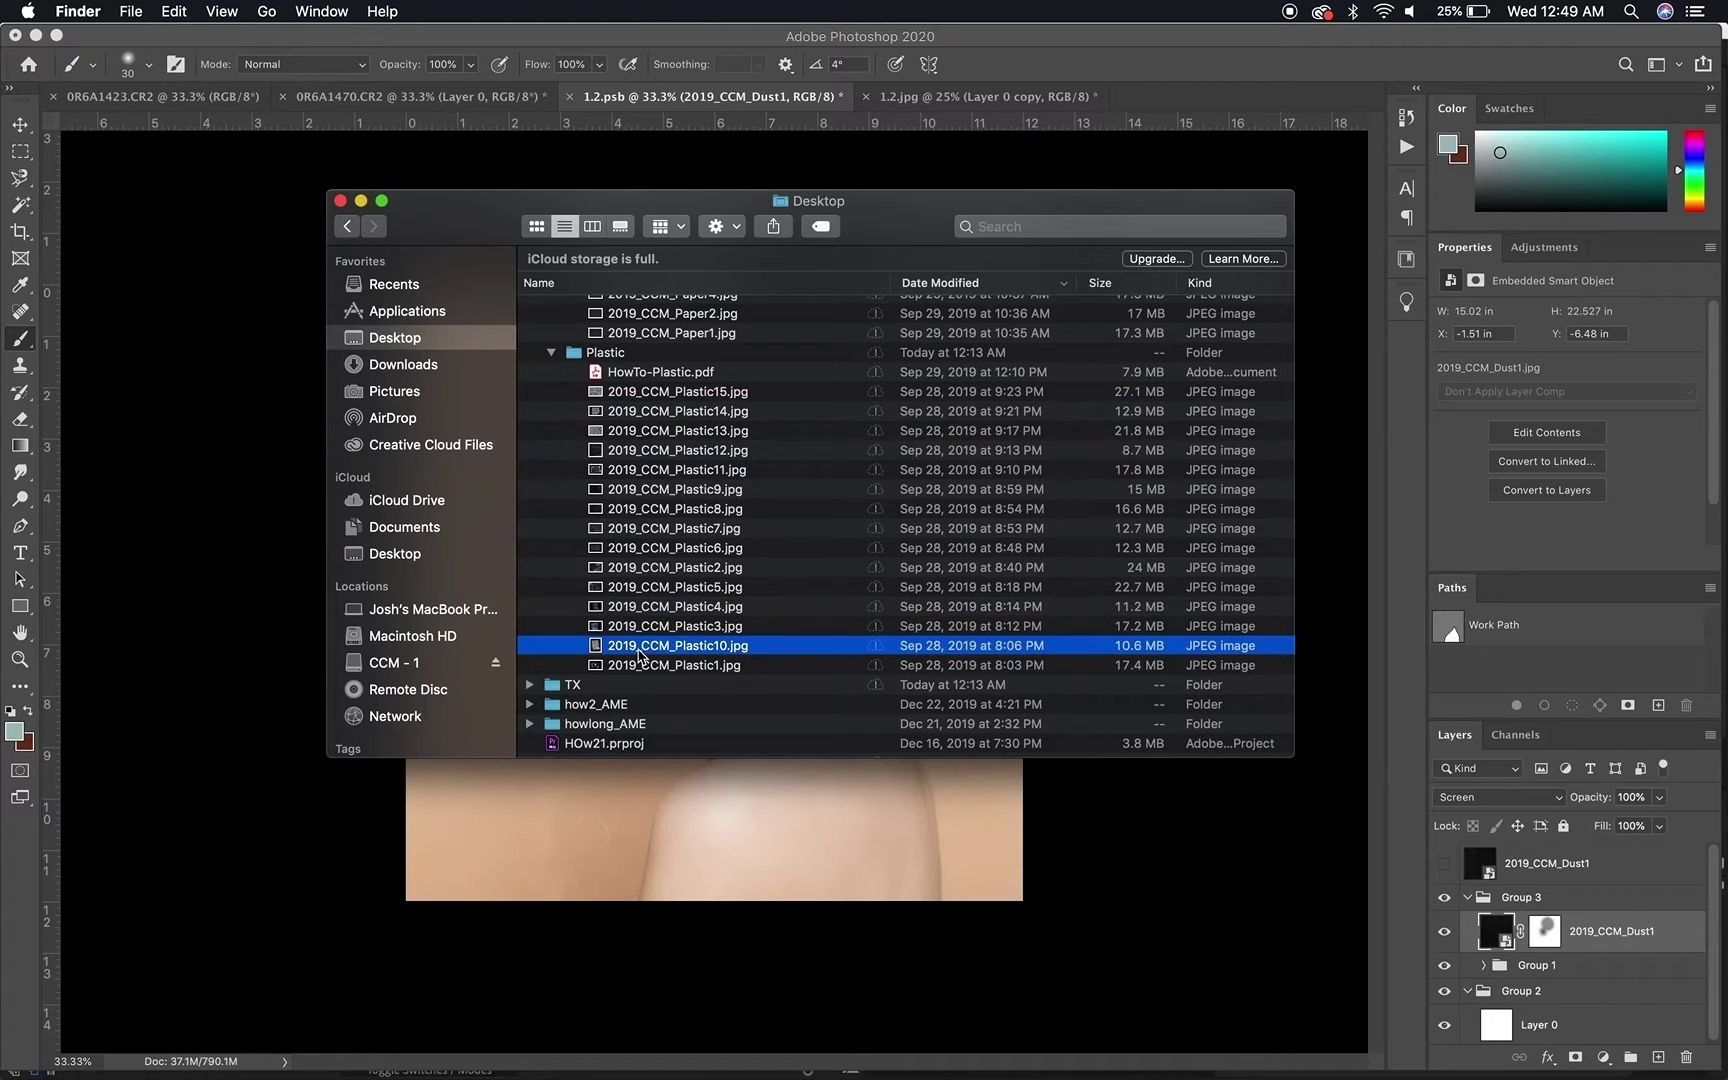
{"action": "key", "text": "space"}
{"action": "key", "text": "space"}
{"action": "left_click", "coordinate": [634, 609]}
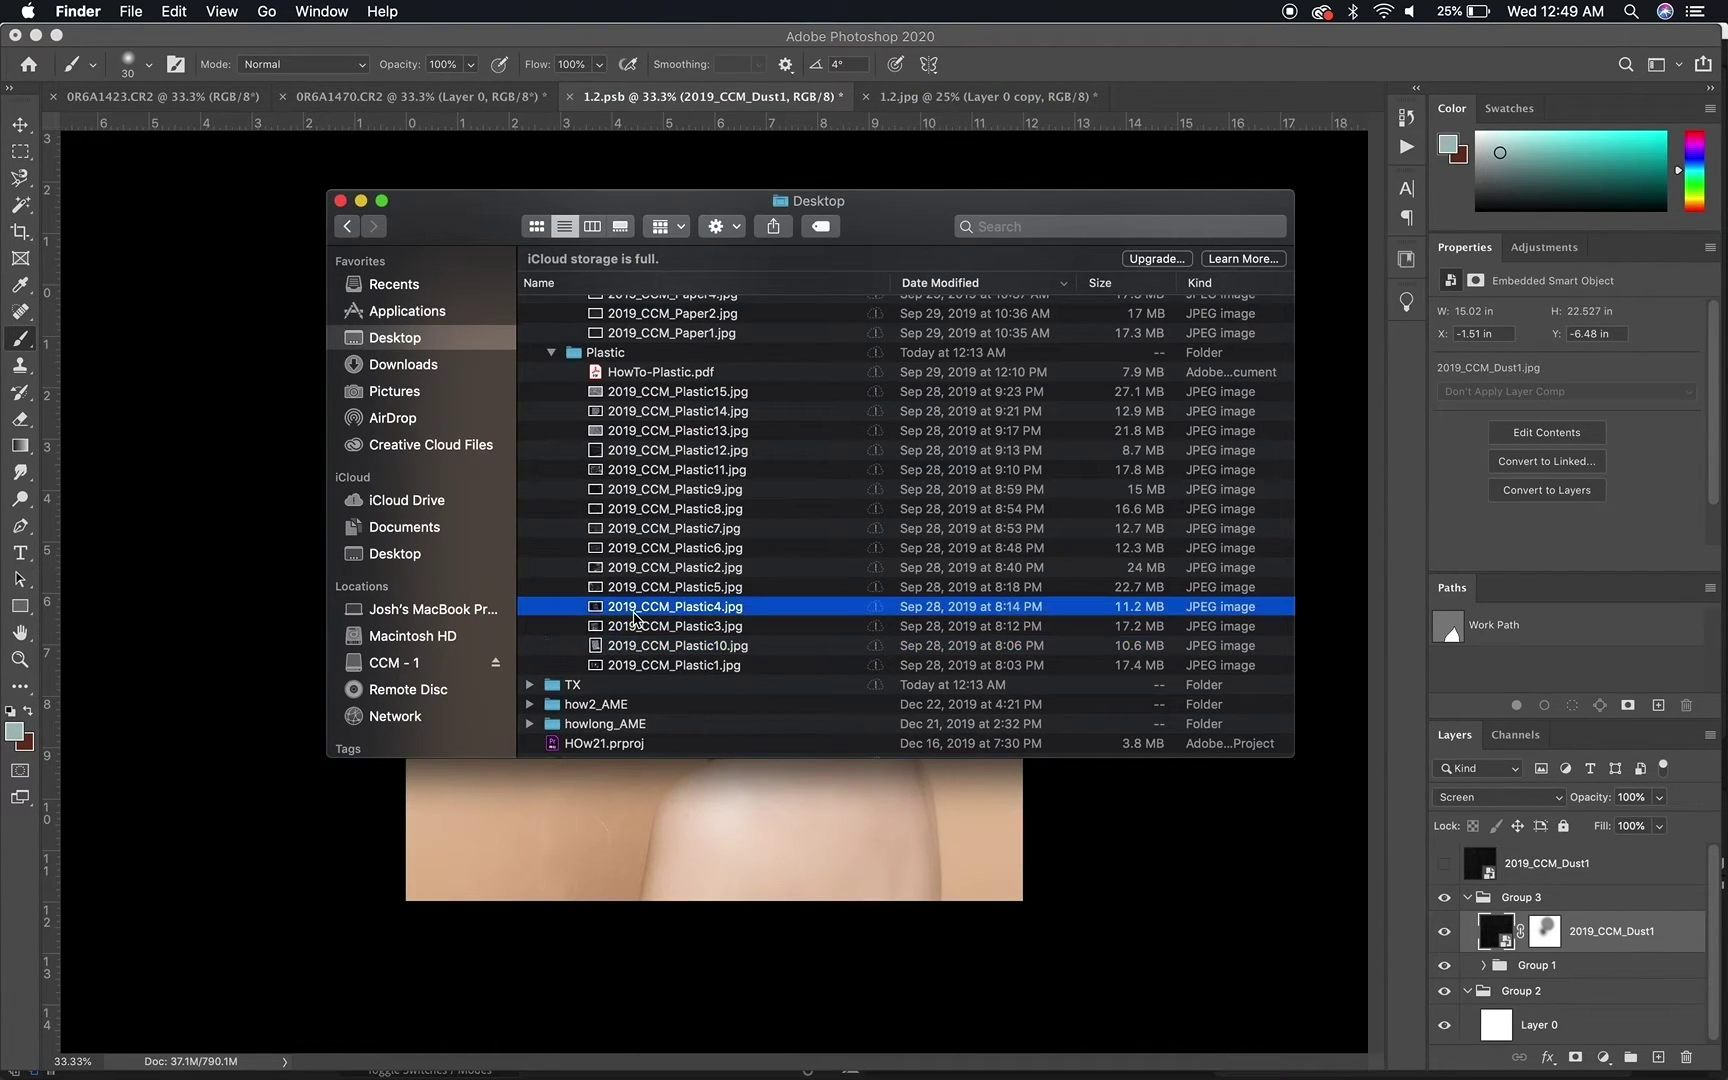
{"action": "key", "text": "space"}
{"action": "key", "text": "space"}
Place 2019_CCM_Plastic4.jpg in the Photoshop document, scale it to about 81% and position it over the head and shoulder
{"action": "left_click_drag", "start_coordinate": [634, 617], "coordinate": [717, 170]}
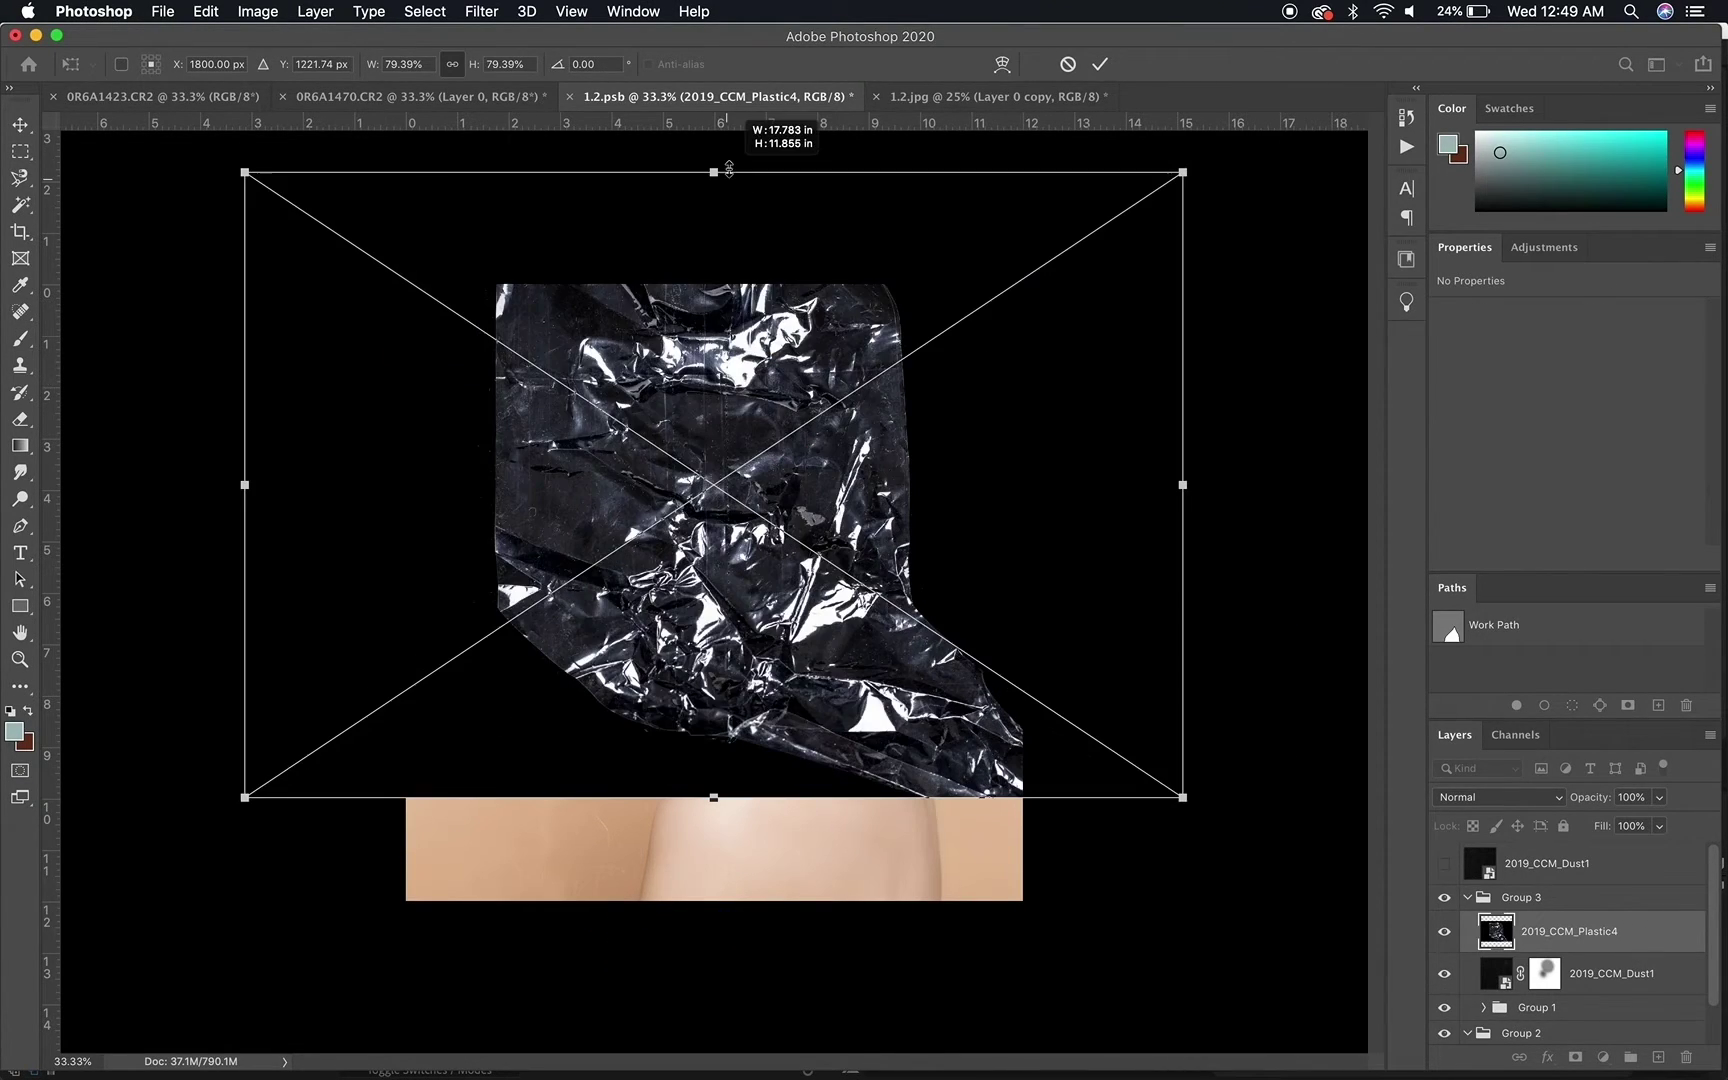
{"action": "left_click_drag", "start_coordinate": [685, 534], "coordinate": [692, 622]}
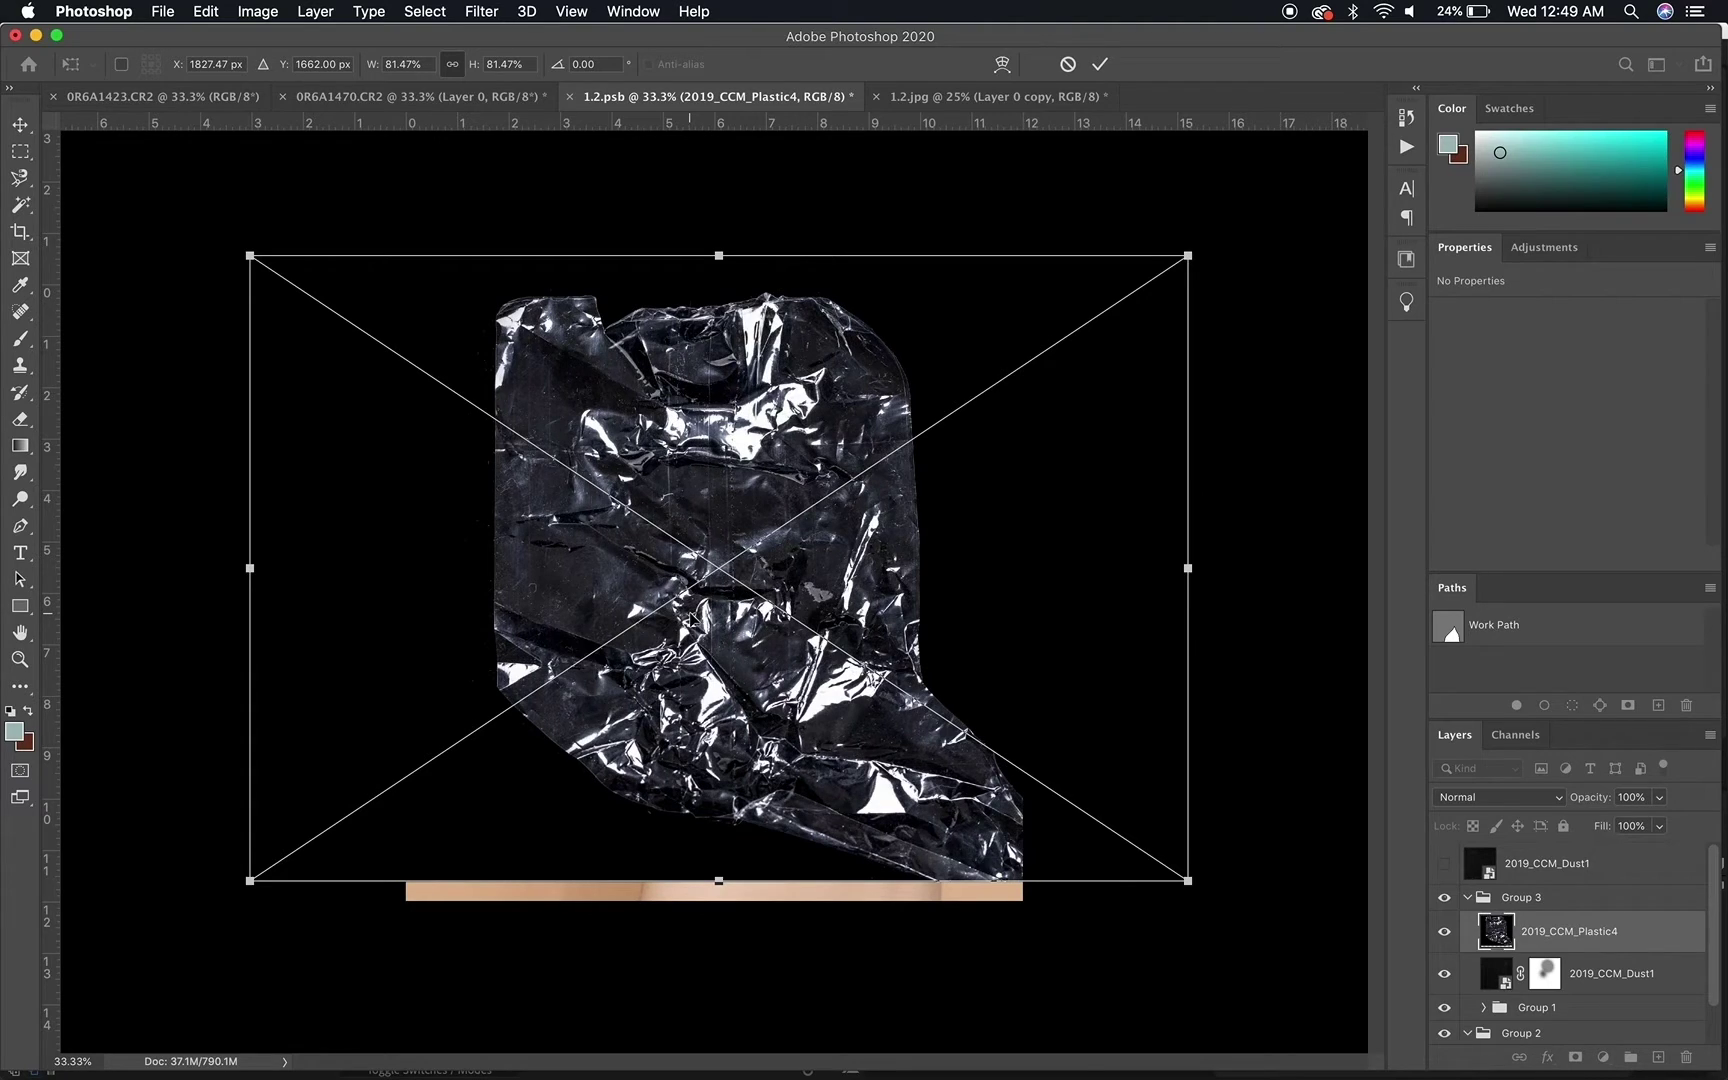
{"action": "key", "text": "Return"}
{"action": "key", "text": "b"}
Try the Screen blend mode on the 2019_CCM_Plastic4 layer, and delete the layer
{"action": "left_click", "coordinate": [1499, 798]}
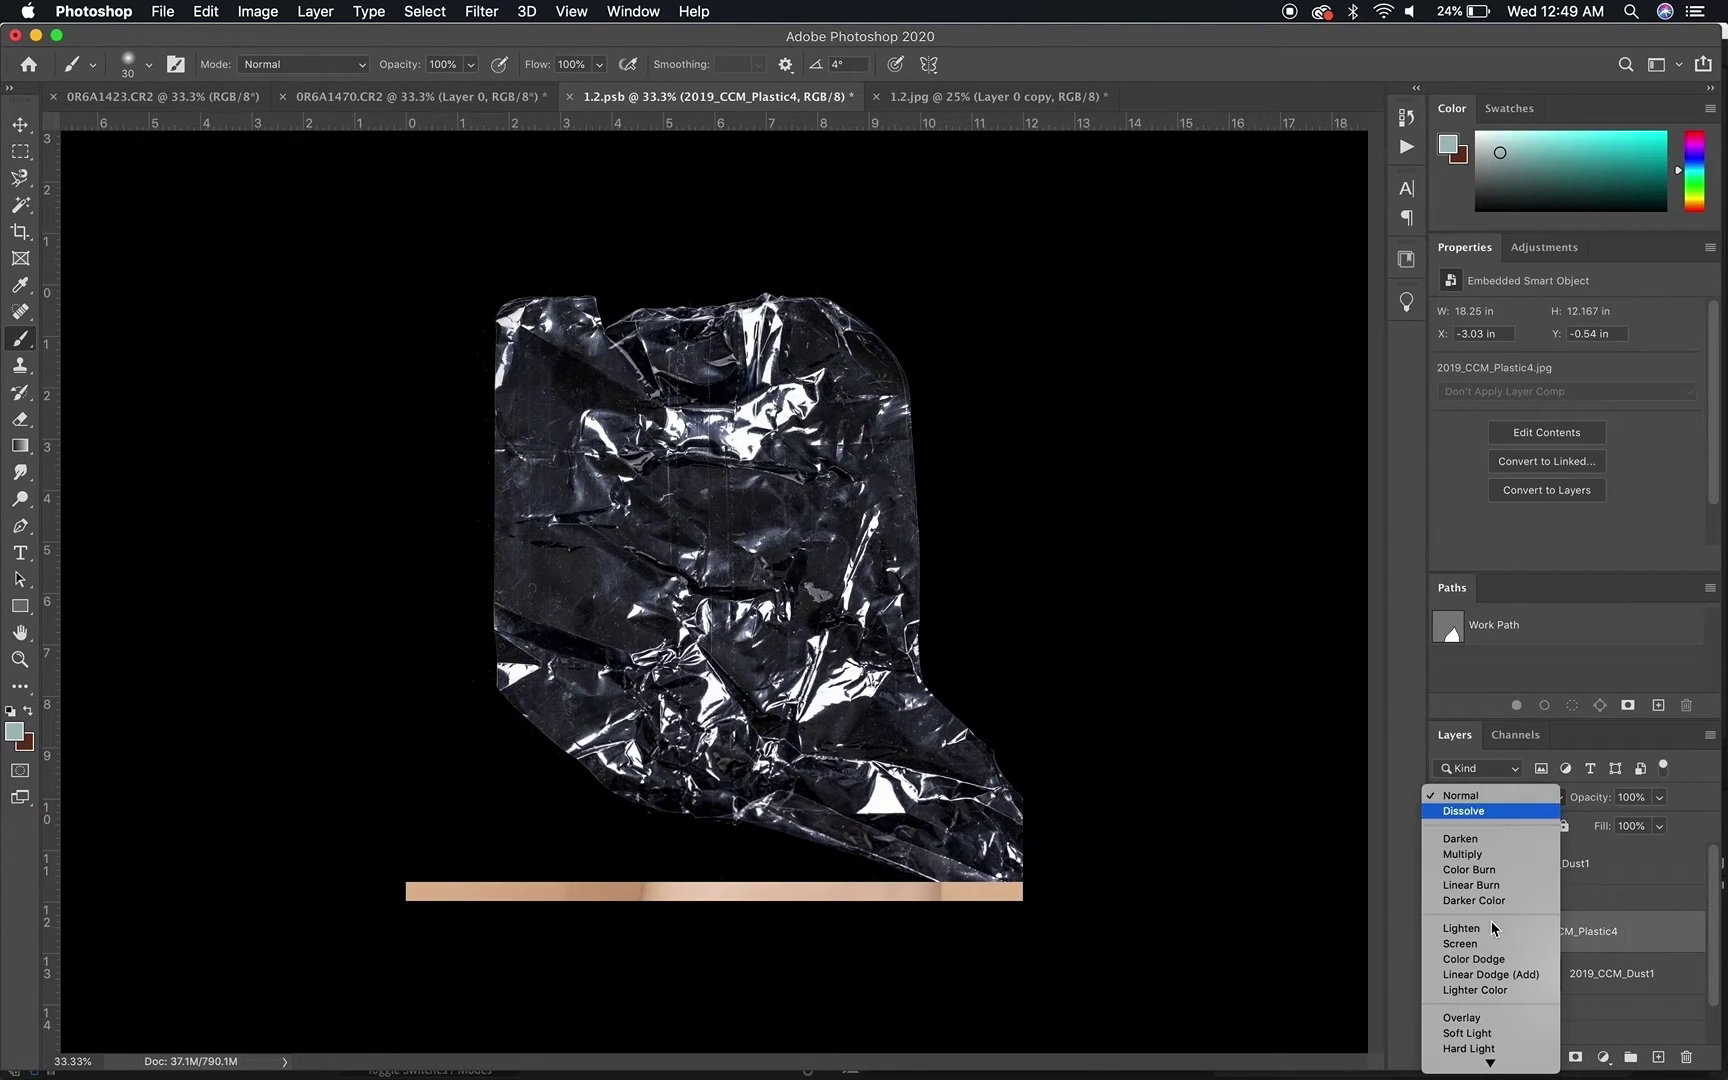
{"action": "left_click", "coordinate": [1486, 946]}
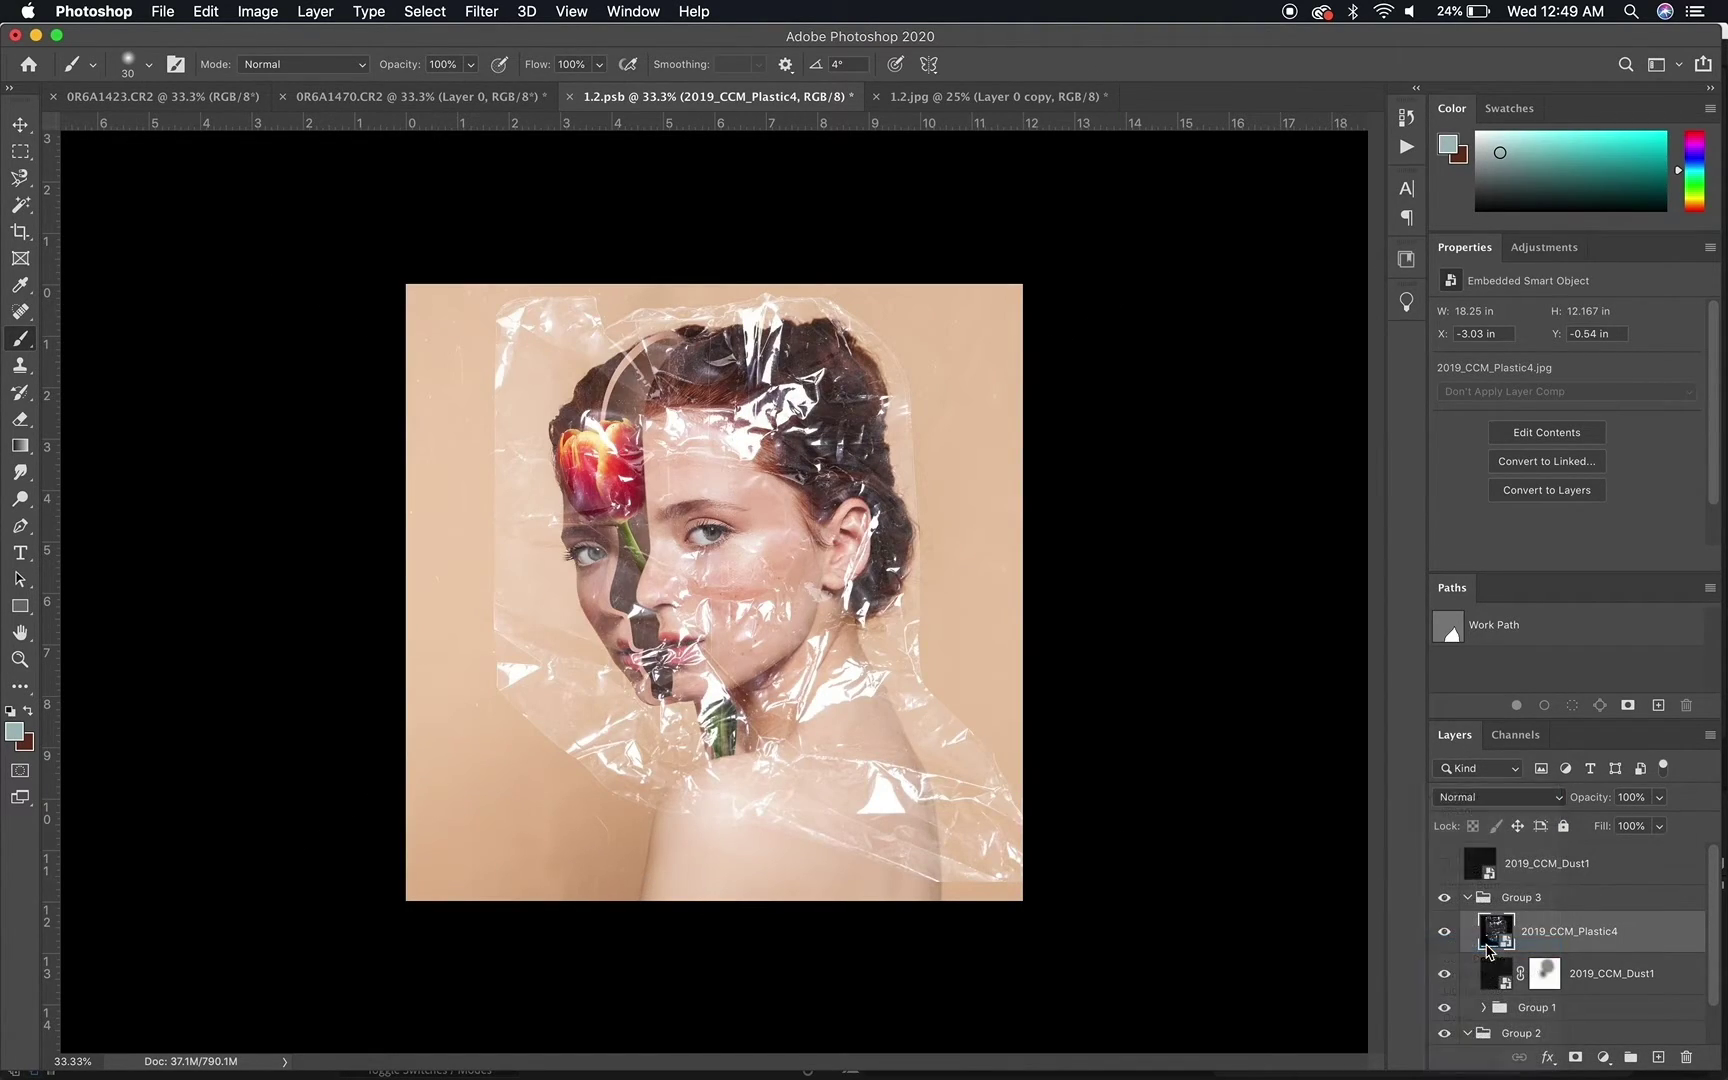
{"action": "key", "text": "Delete"}
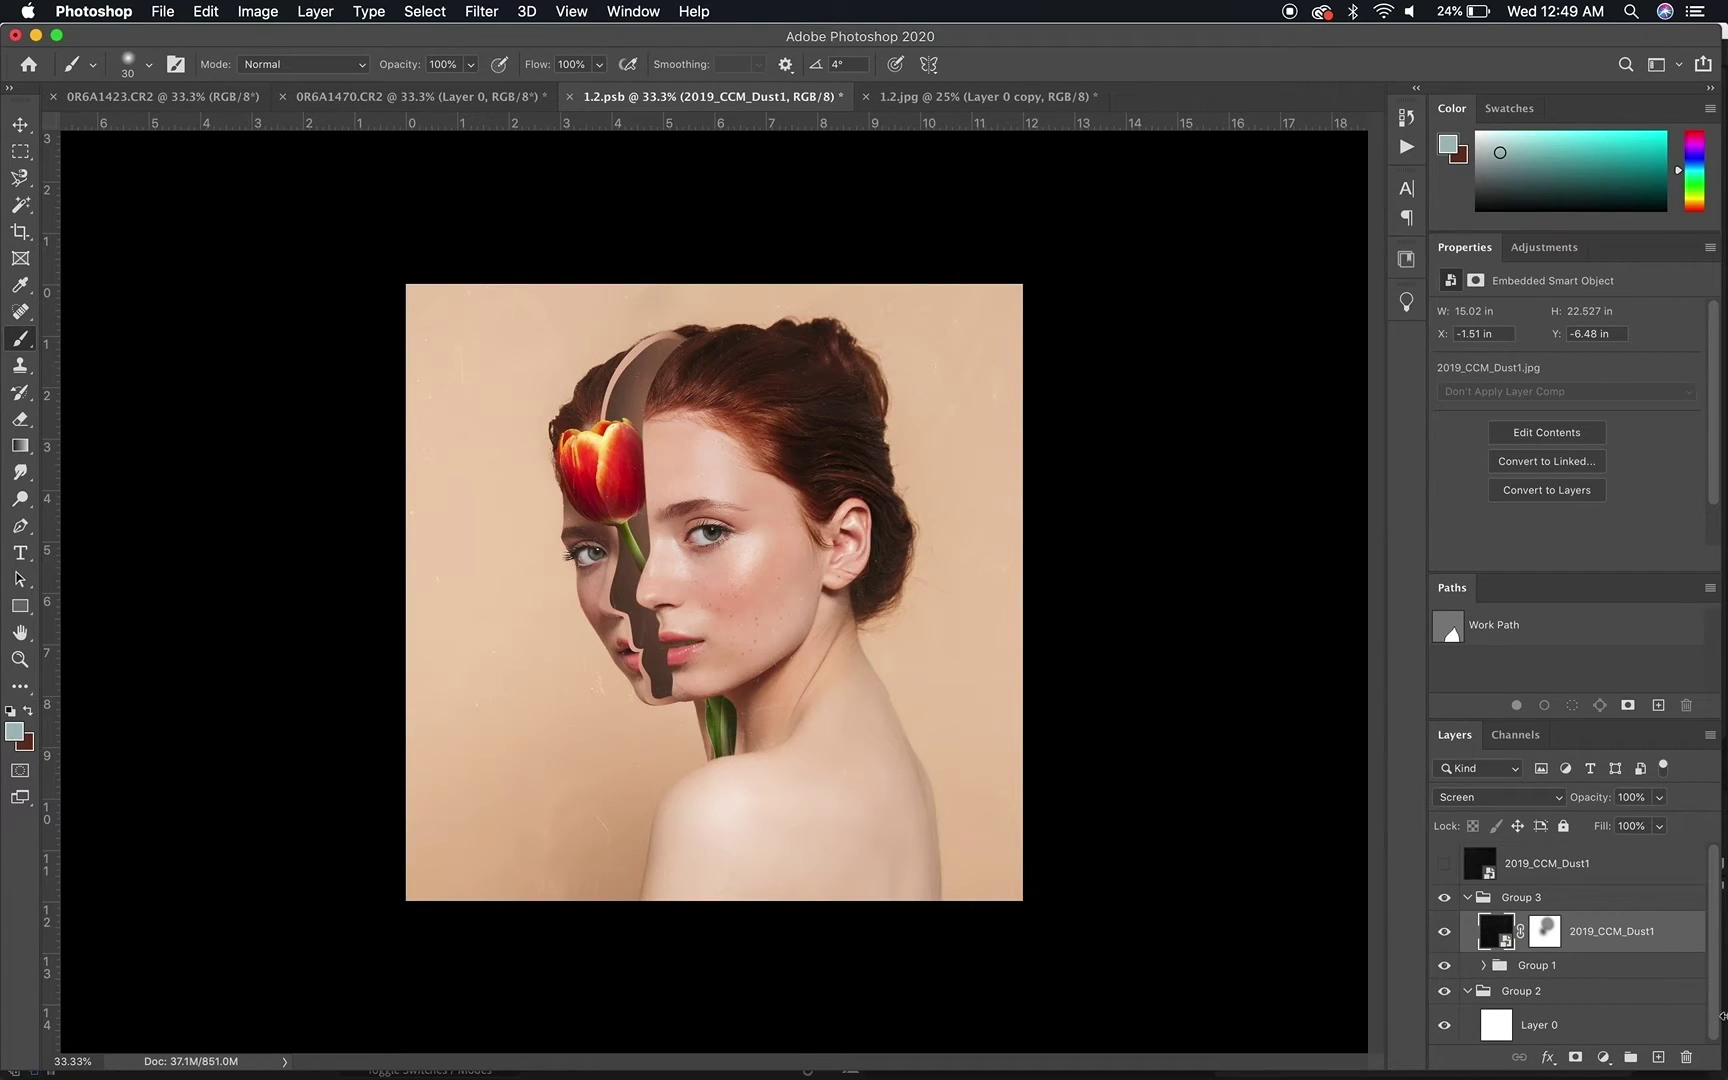
Make a merged single-layer copy of Group 3 and convert it to a smart object
{"action": "left_click", "coordinate": [1468, 897]}
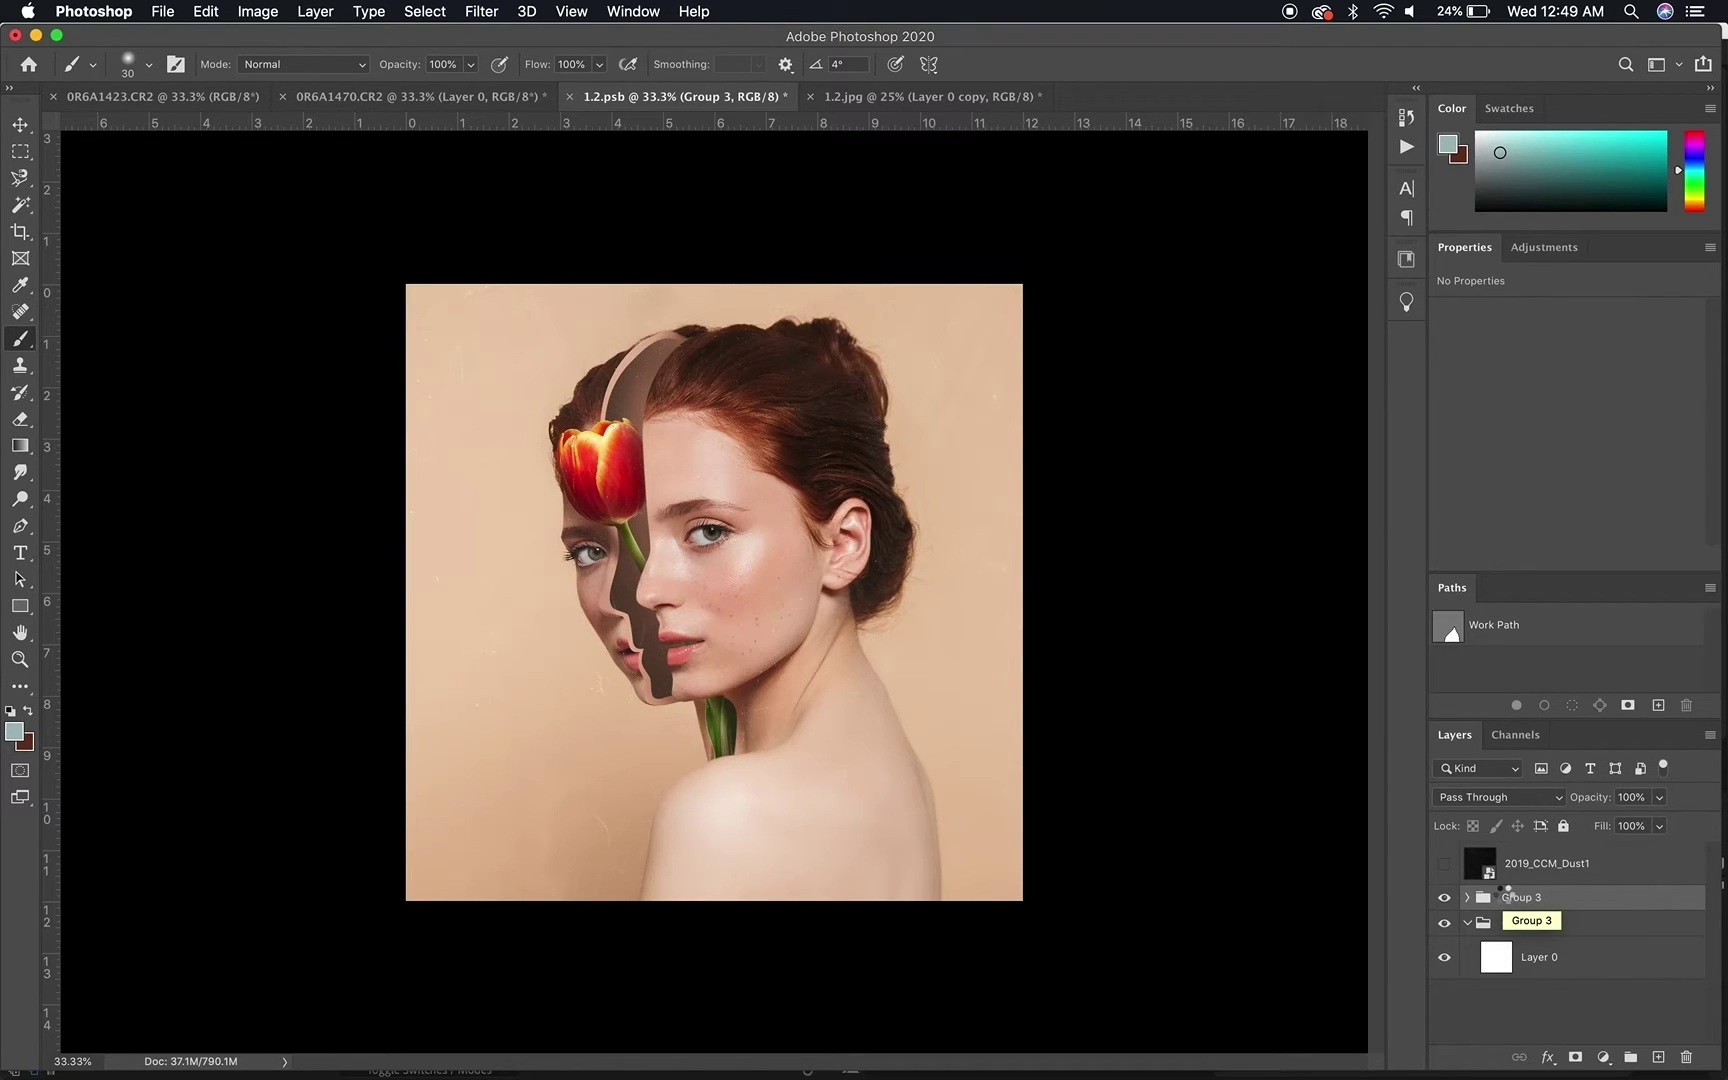
{"action": "left_click_drag", "start_coordinate": [1500, 893], "coordinate": [1506, 901]}
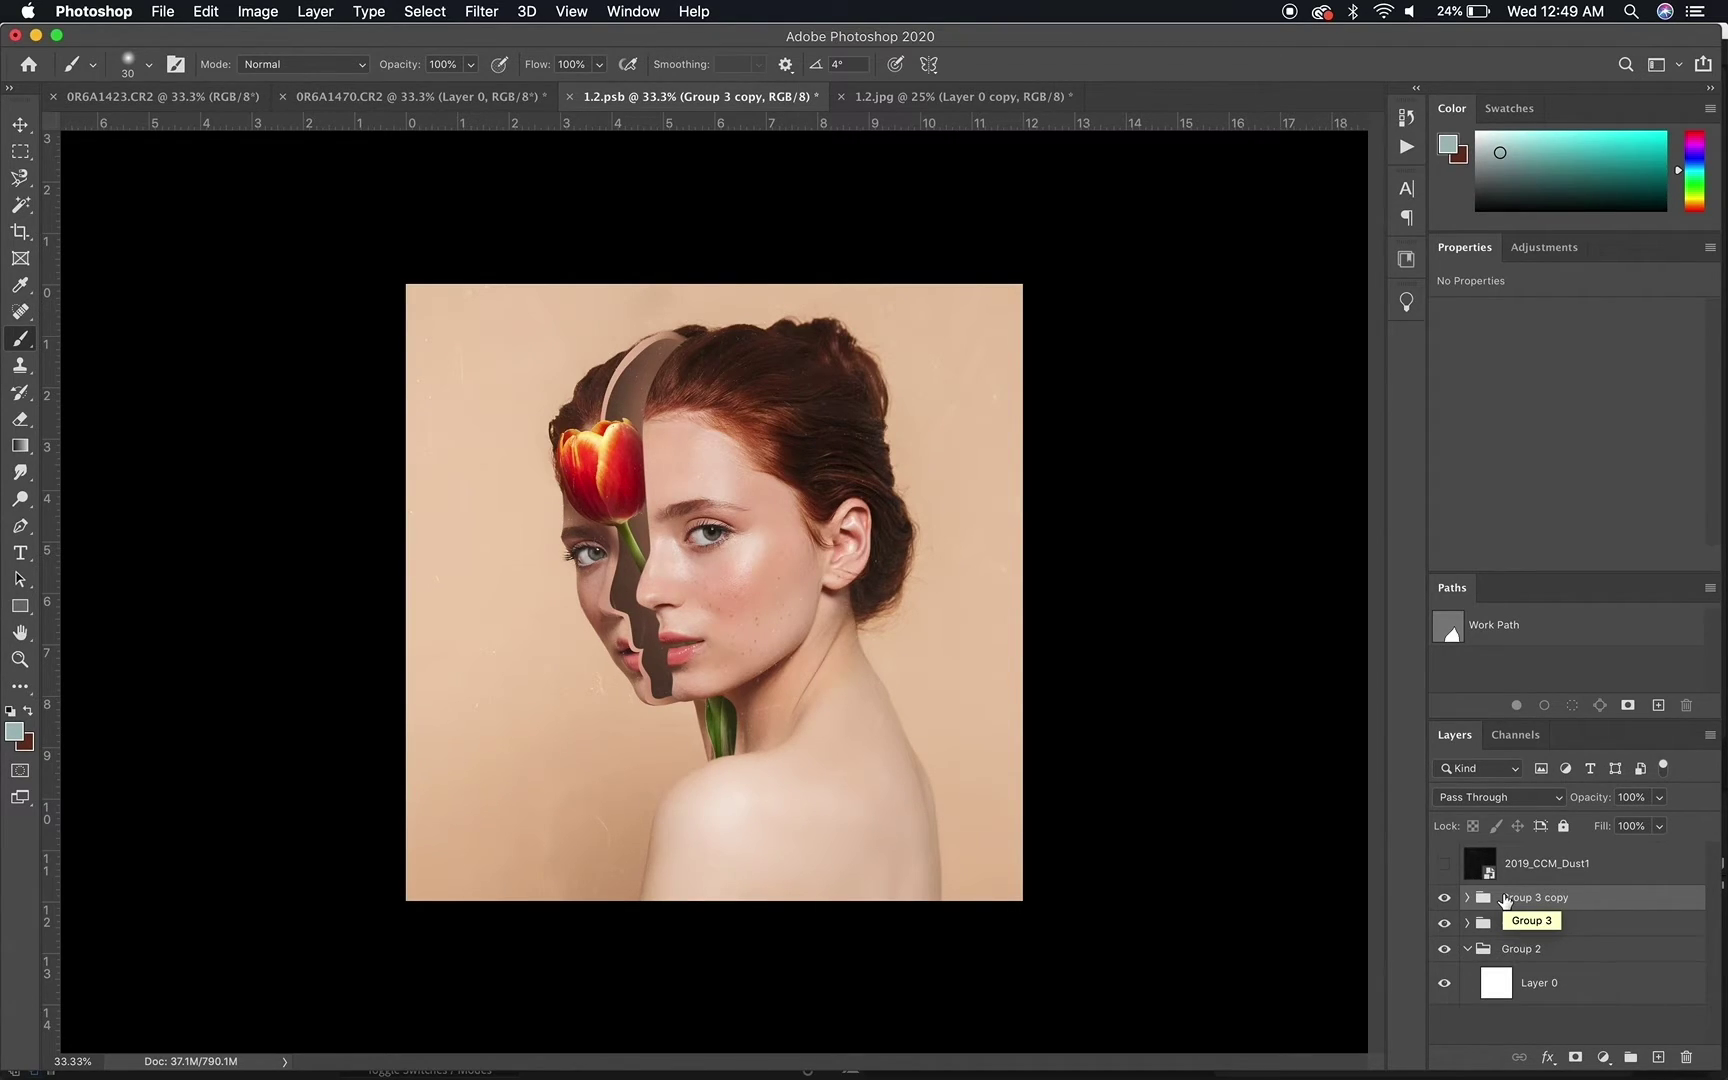
{"action": "key", "text": "super+e"}
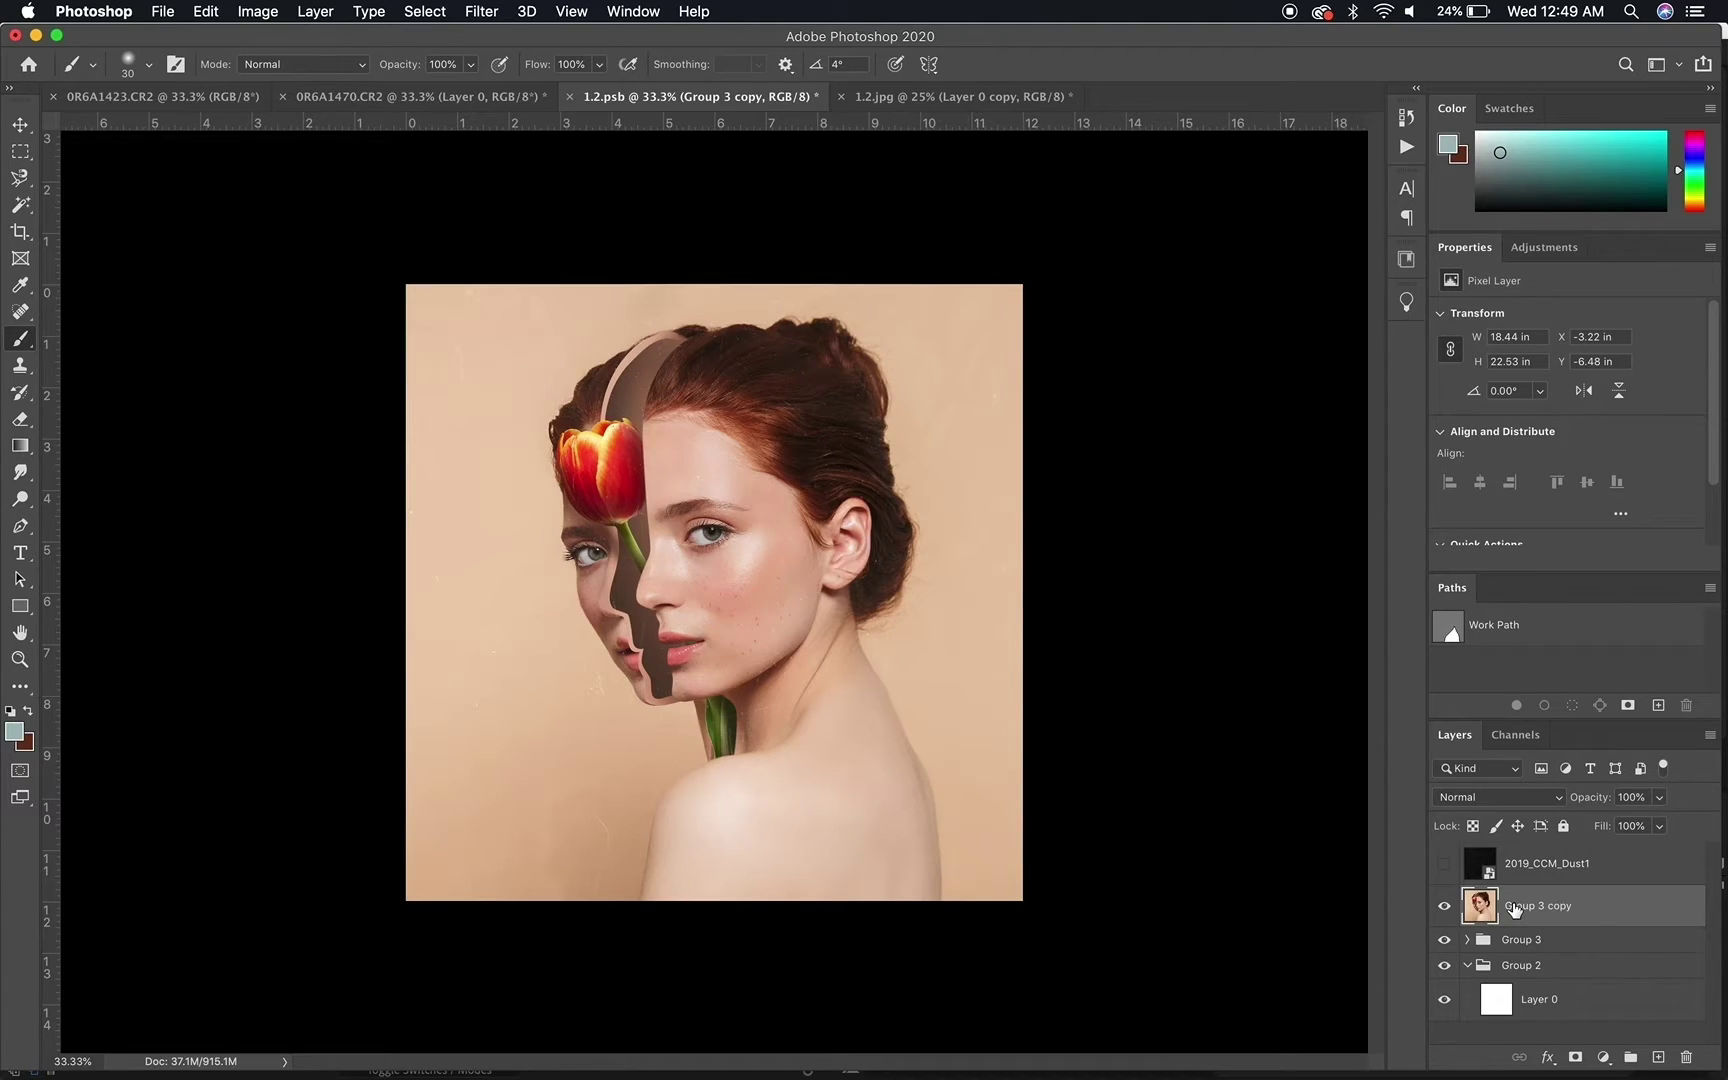
{"action": "right_click", "coordinate": [1516, 909]}
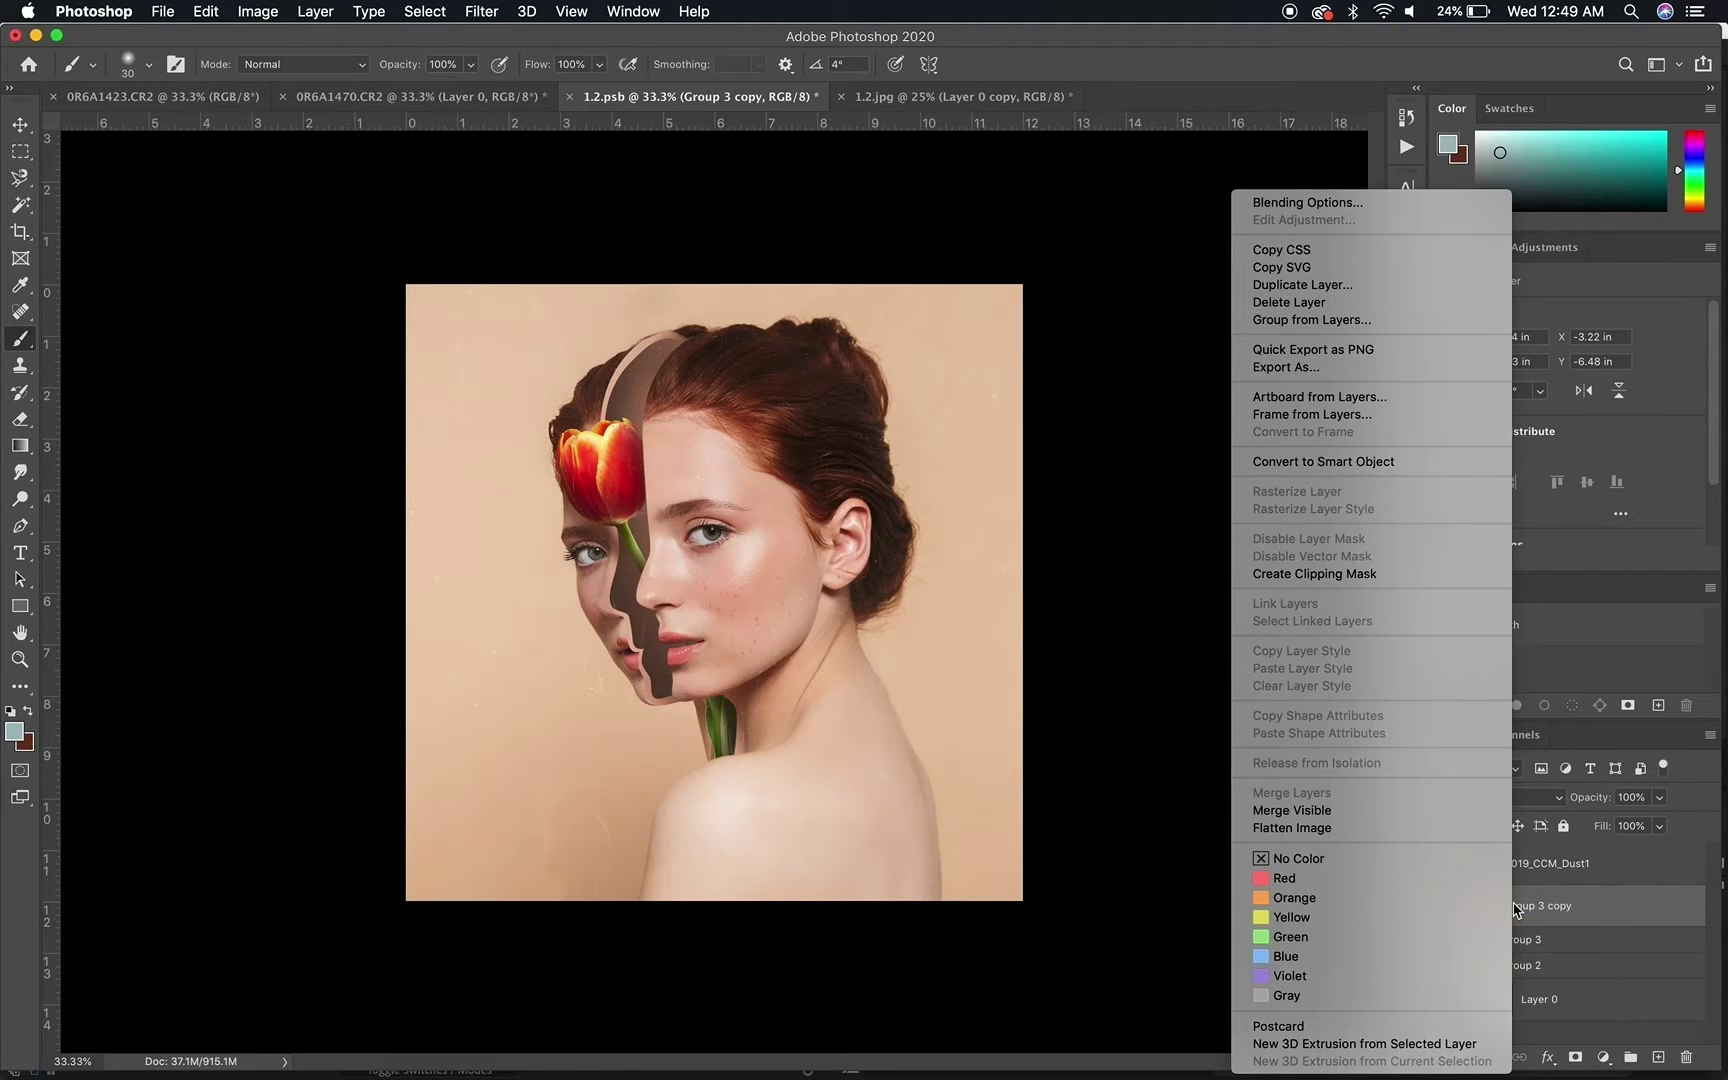
{"action": "left_click", "coordinate": [1319, 465]}
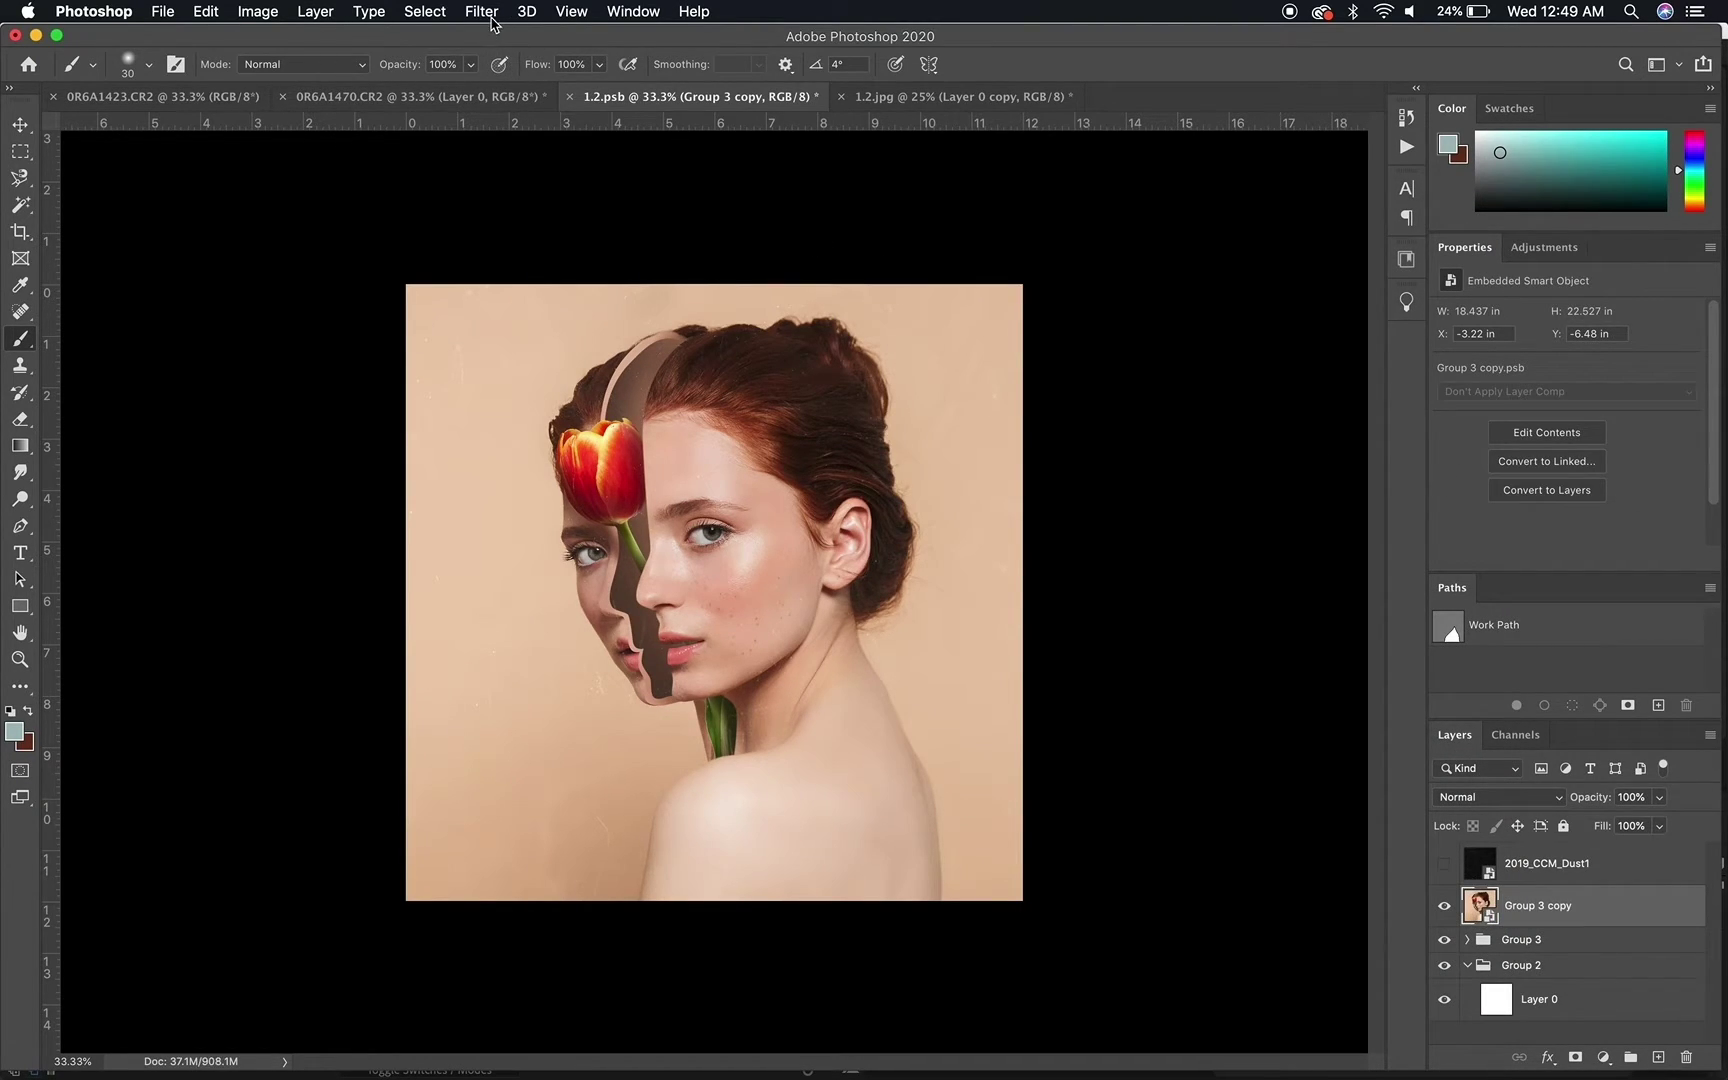
Apply the Camera Raw filter to the Group 3 copy with Contrast -34, Highlights +7, Shadows +16, Texture -23 and Clarity +35
{"action": "key", "text": "shift+super+a"}
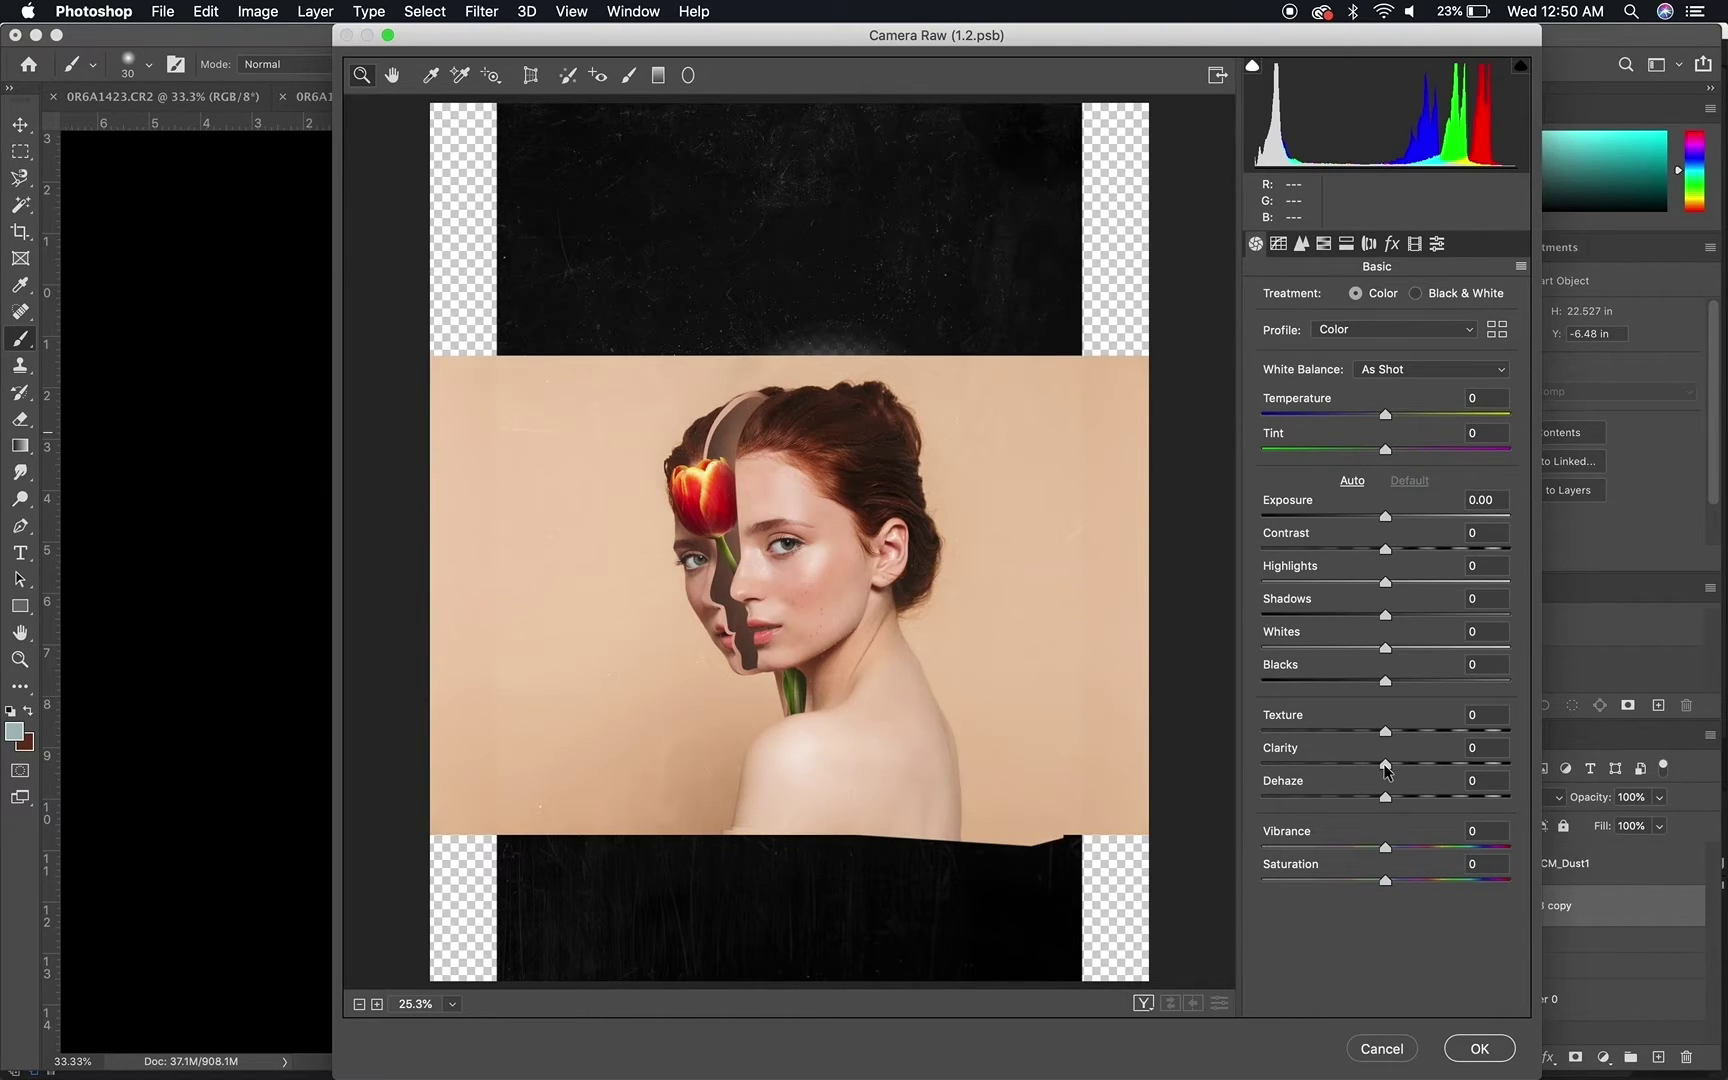
{"action": "left_click_drag", "start_coordinate": [1388, 763], "coordinate": [1421, 766]}
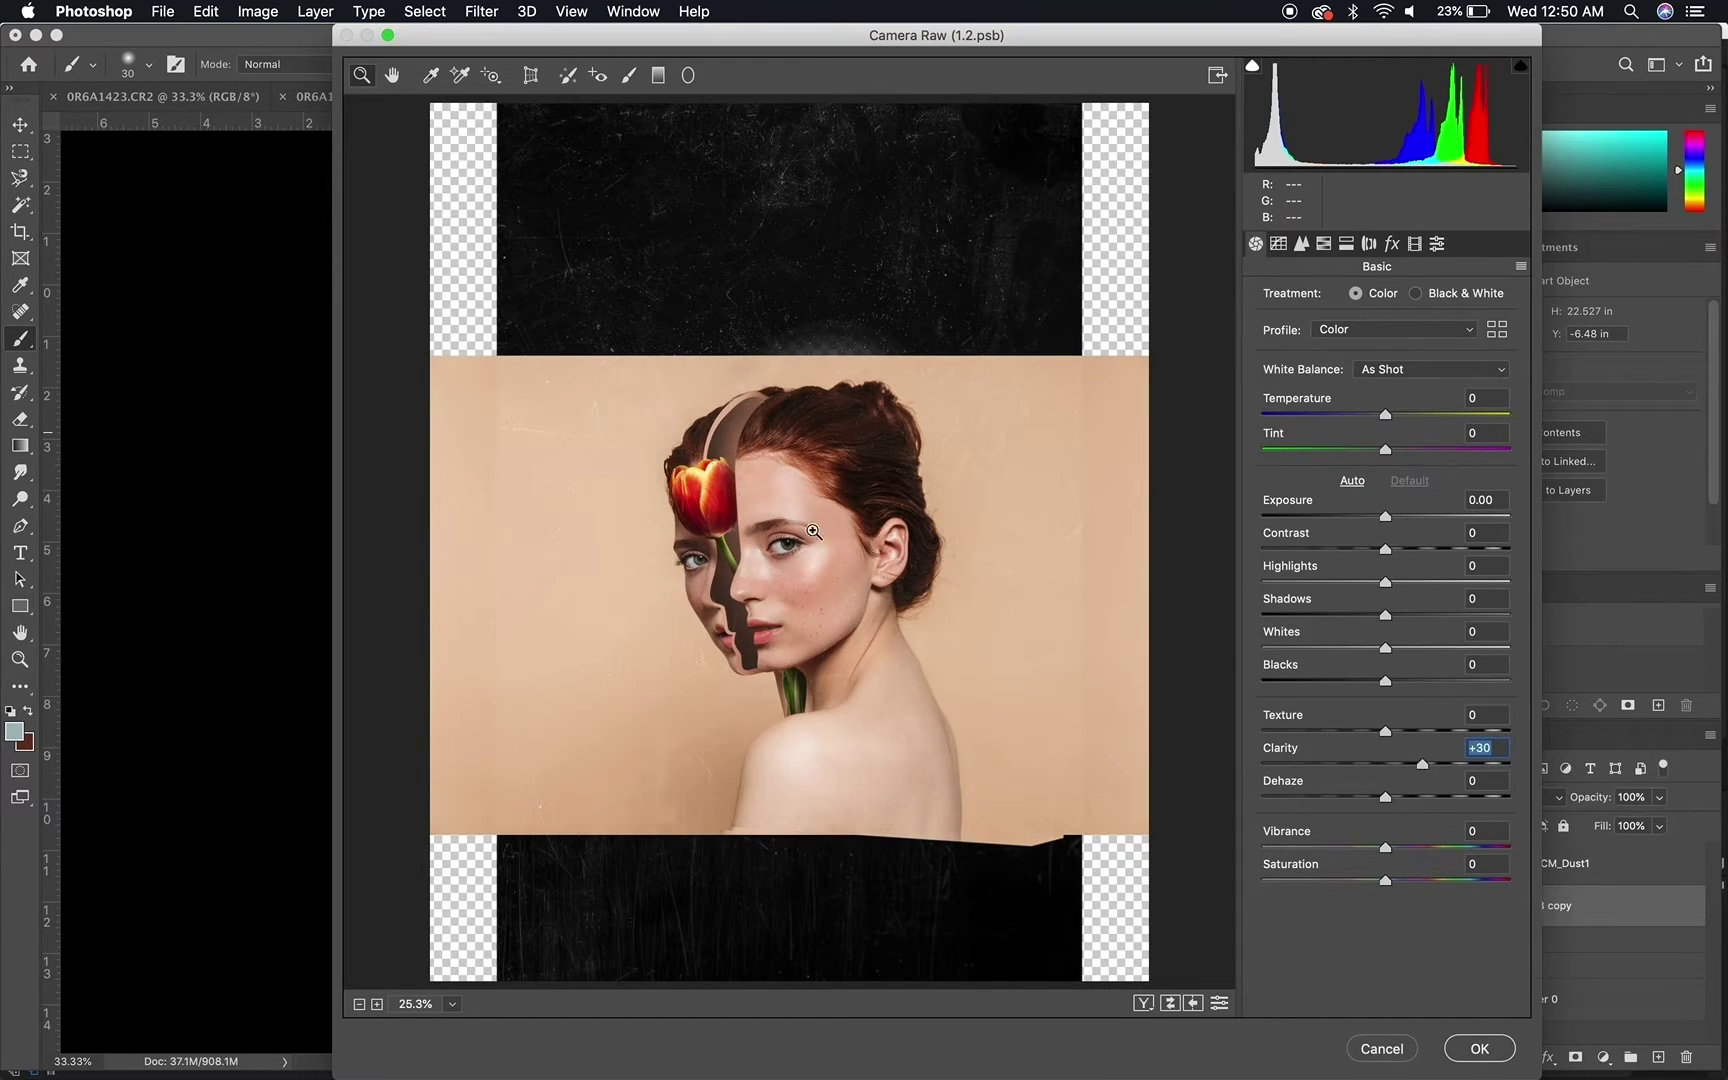
{"action": "left_click_drag", "start_coordinate": [1393, 730], "coordinate": [1428, 764]}
{"action": "left_click_drag", "start_coordinate": [1382, 551], "coordinate": [1406, 621]}
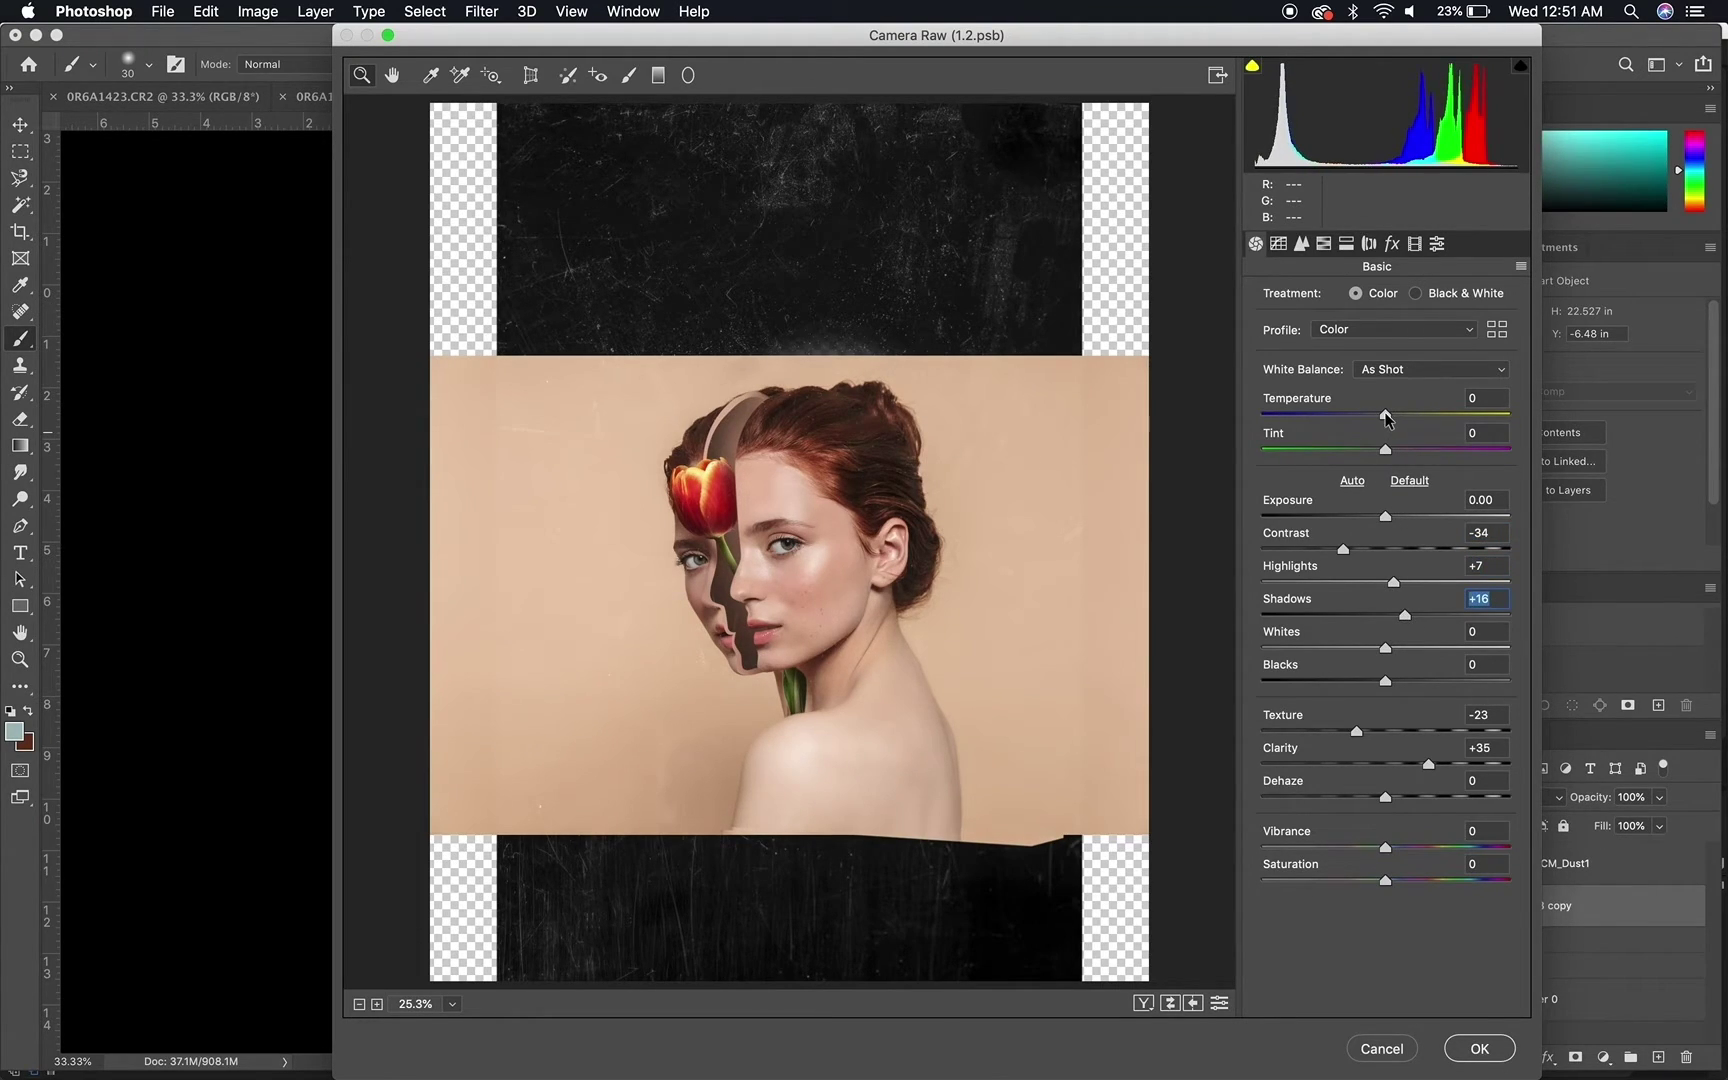
Set the Camera Raw colour adjustments to Temperature +11, Tint +16, Vibrance +14 and Saturation -18
{"action": "left_click_drag", "start_coordinate": [1386, 418], "coordinate": [1405, 456]}
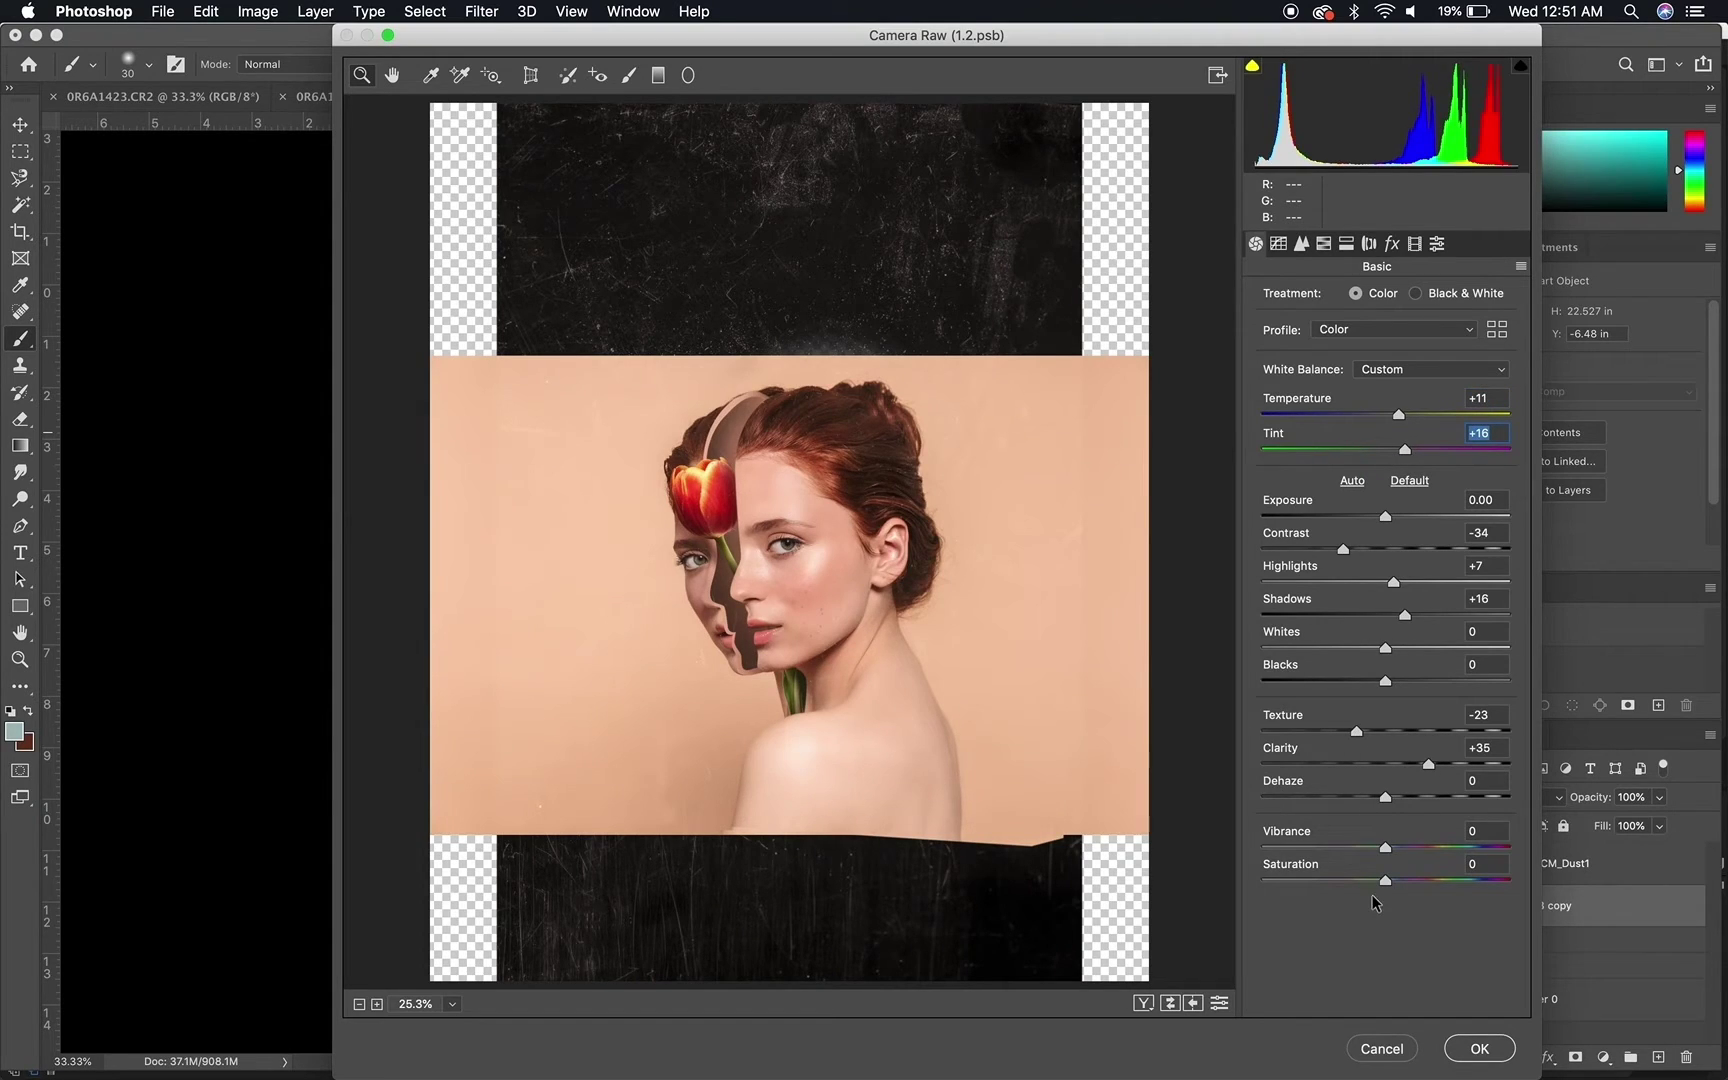
{"action": "left_click_drag", "start_coordinate": [1386, 848], "coordinate": [1363, 882]}
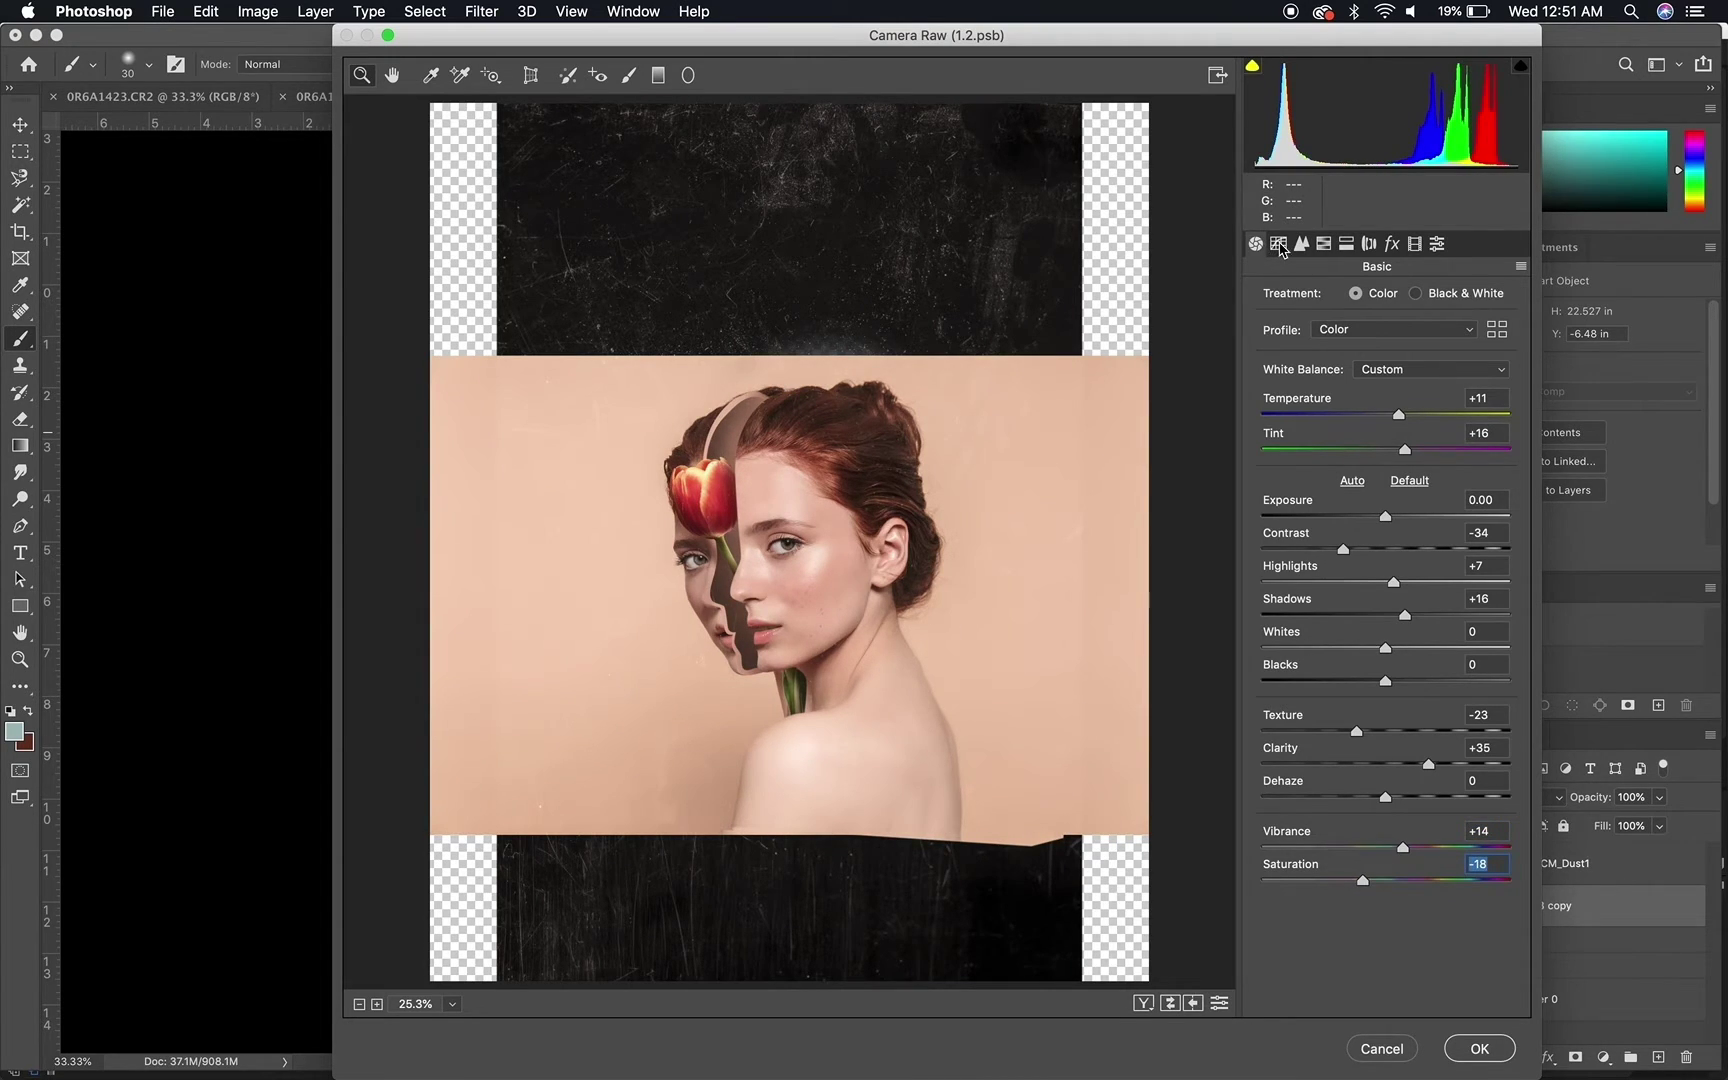
Shape the RGB point tone curve with quarter, middle and three-quarter anchors, a highlight point at Input 248, Output 255, and blacks at Input 0, Output 11
{"action": "left_click", "coordinate": [1279, 245]}
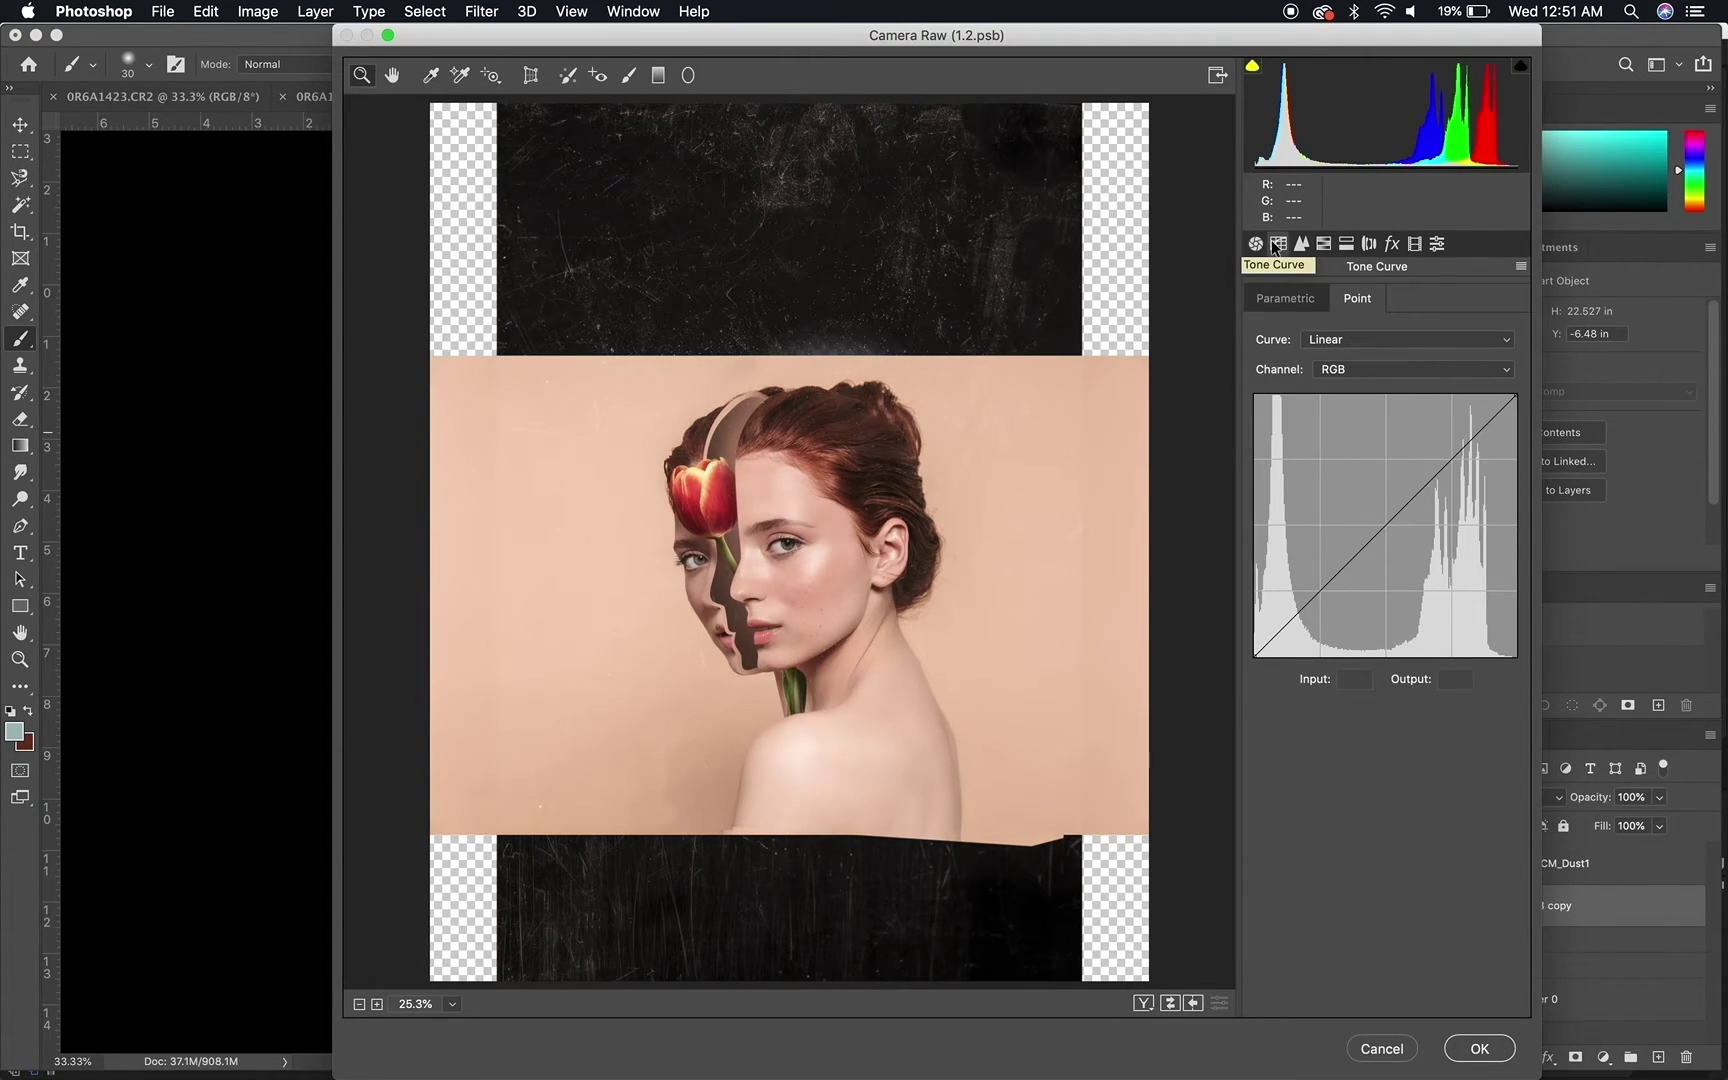
{"action": "left_click", "coordinate": [1320, 592]}
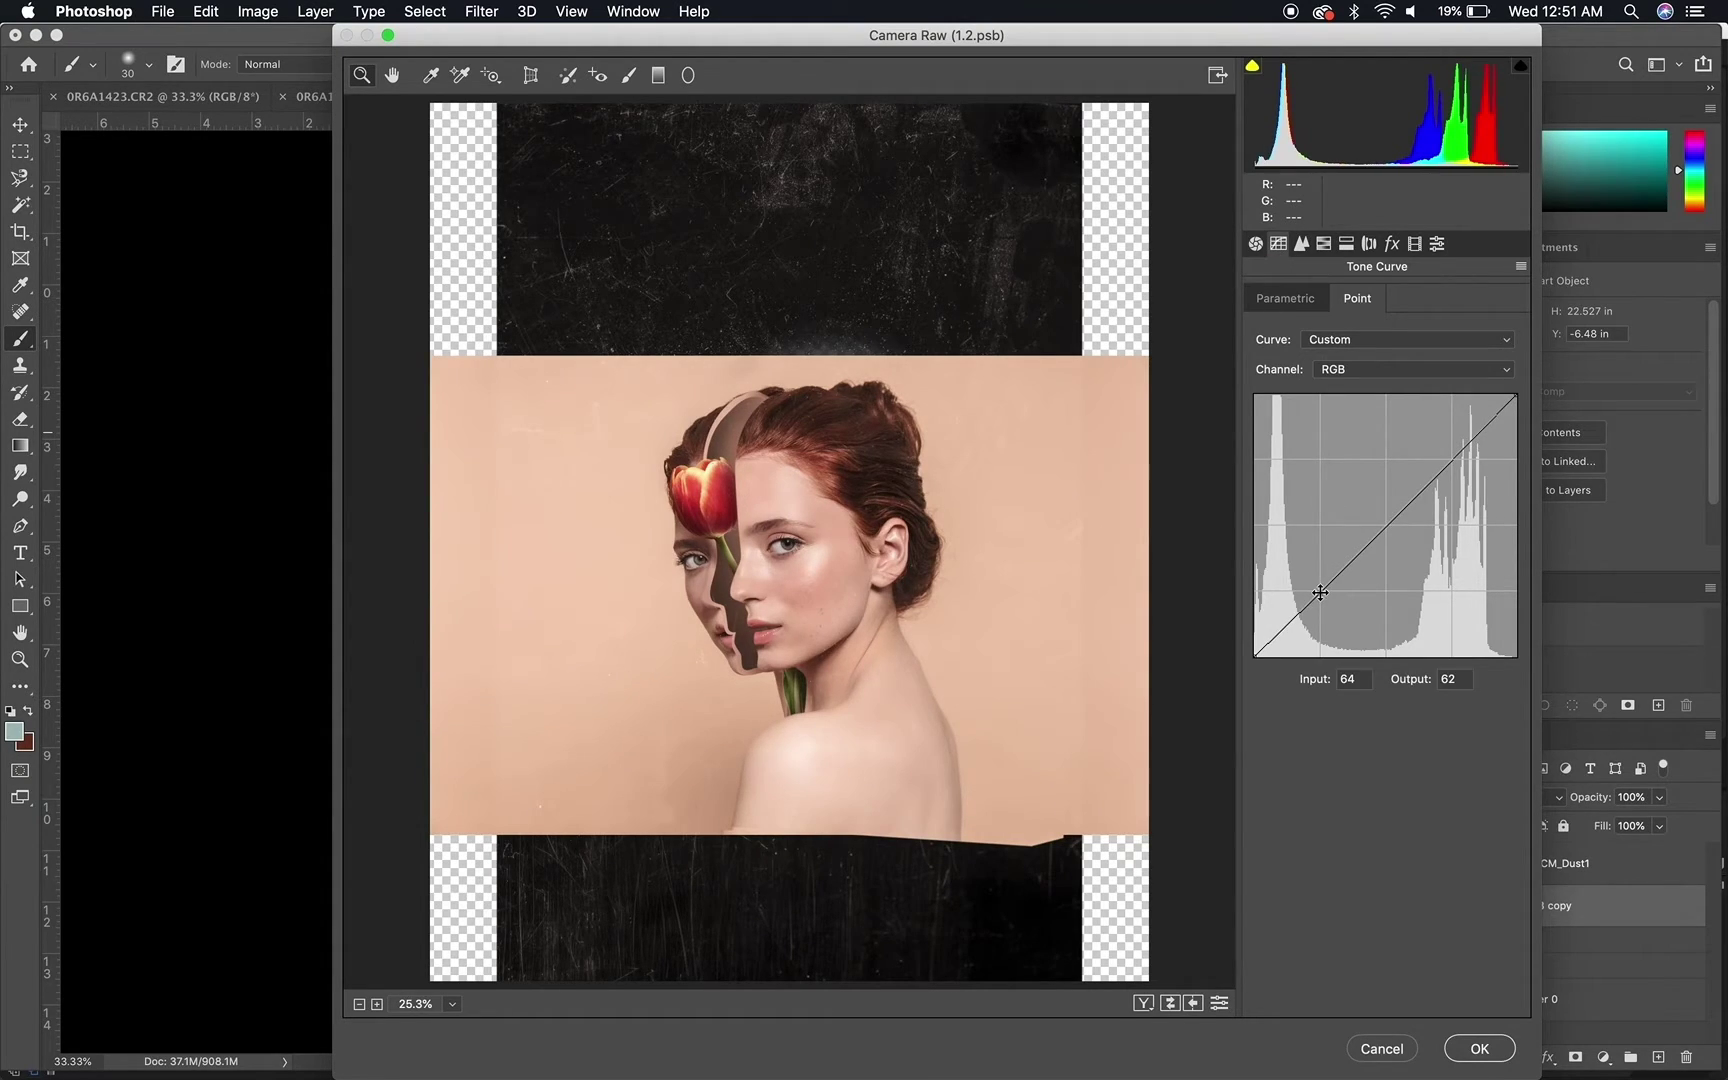
{"action": "left_click", "coordinate": [1385, 527]}
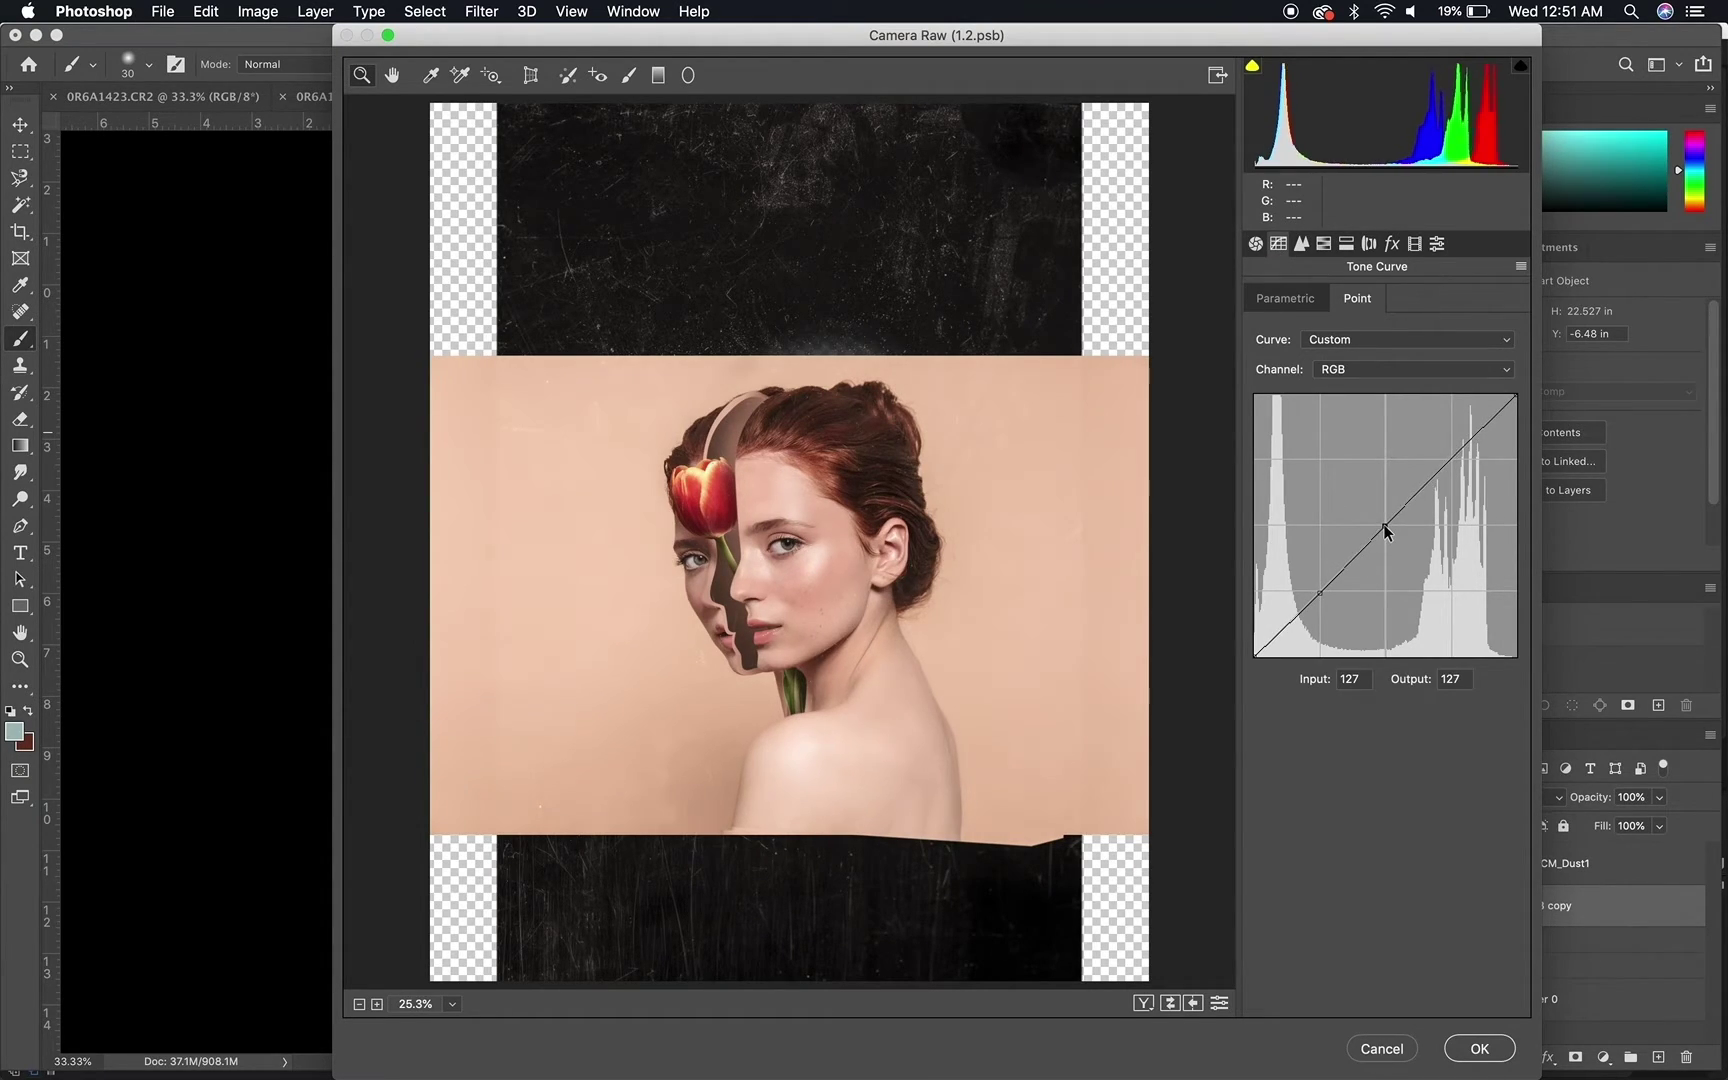
{"action": "left_click", "coordinate": [1452, 459]}
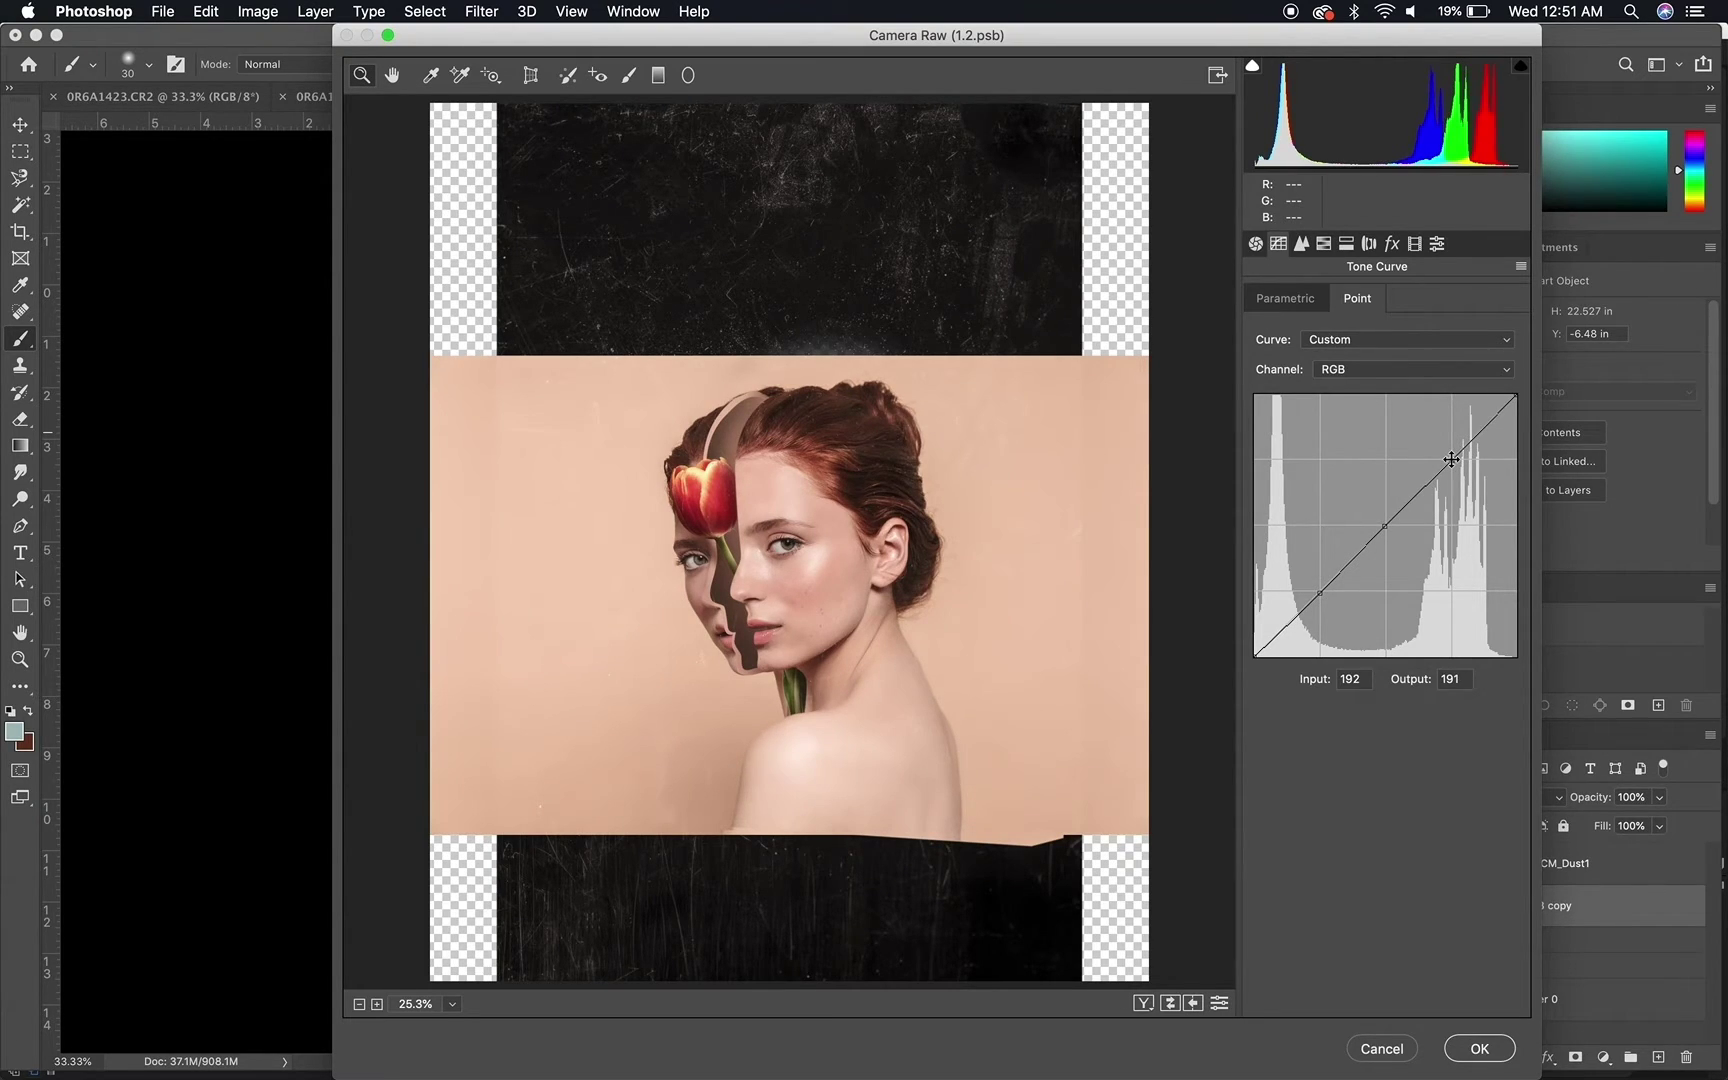
{"action": "mouse_move", "coordinate": [1510, 400]}
{"action": "left_mouse_down"}
{"action": "mouse_move", "coordinate": [1515, 422]}
{"action": "mouse_move", "coordinate": [1497, 390]}
{"action": "mouse_move", "coordinate": [1514, 401]}
{"action": "mouse_move", "coordinate": [1514, 513]}
{"action": "mouse_move", "coordinate": [1528, 388]}
{"action": "mouse_move", "coordinate": [1509, 393]}
{"action": "left_mouse_up"}
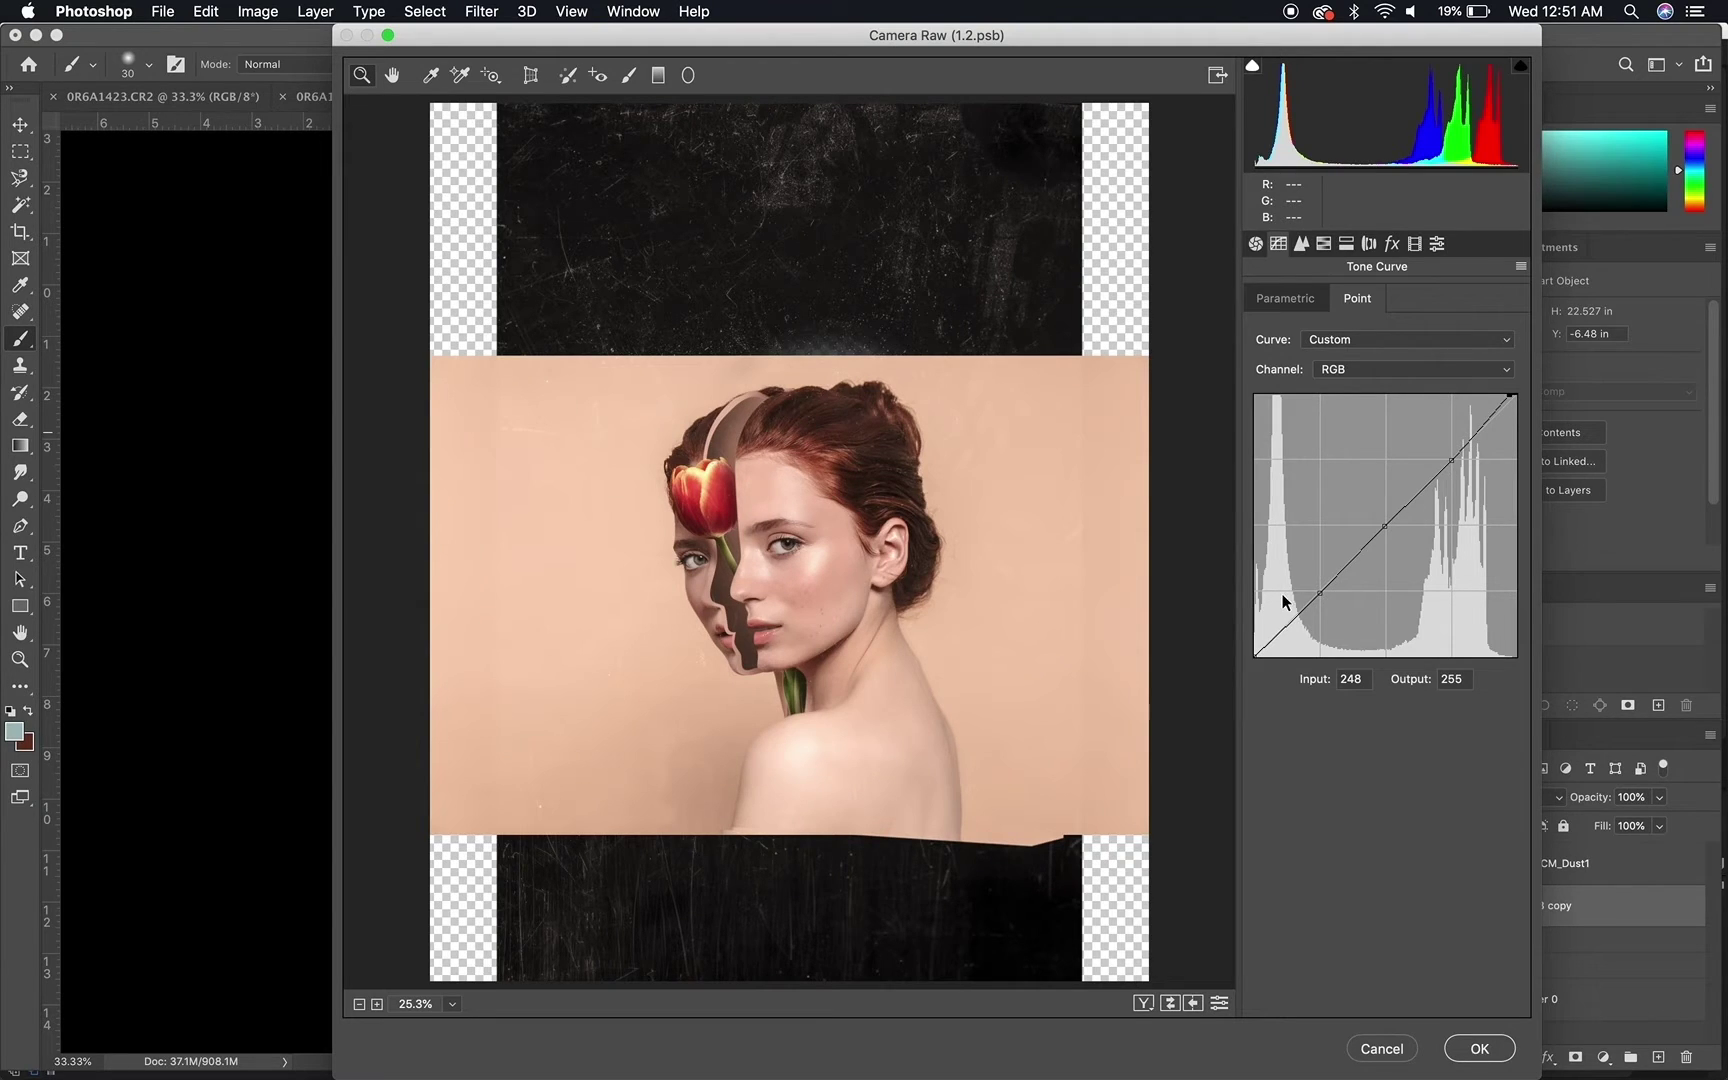
{"action": "mouse_move", "coordinate": [1256, 654]}
{"action": "left_mouse_down"}
{"action": "mouse_move", "coordinate": [1234, 618]}
{"action": "mouse_move", "coordinate": [1375, 718]}
{"action": "mouse_move", "coordinate": [1338, 683]}
{"action": "mouse_move", "coordinate": [1350, 655]}
{"action": "mouse_move", "coordinate": [1248, 651]}
{"action": "left_mouse_up"}
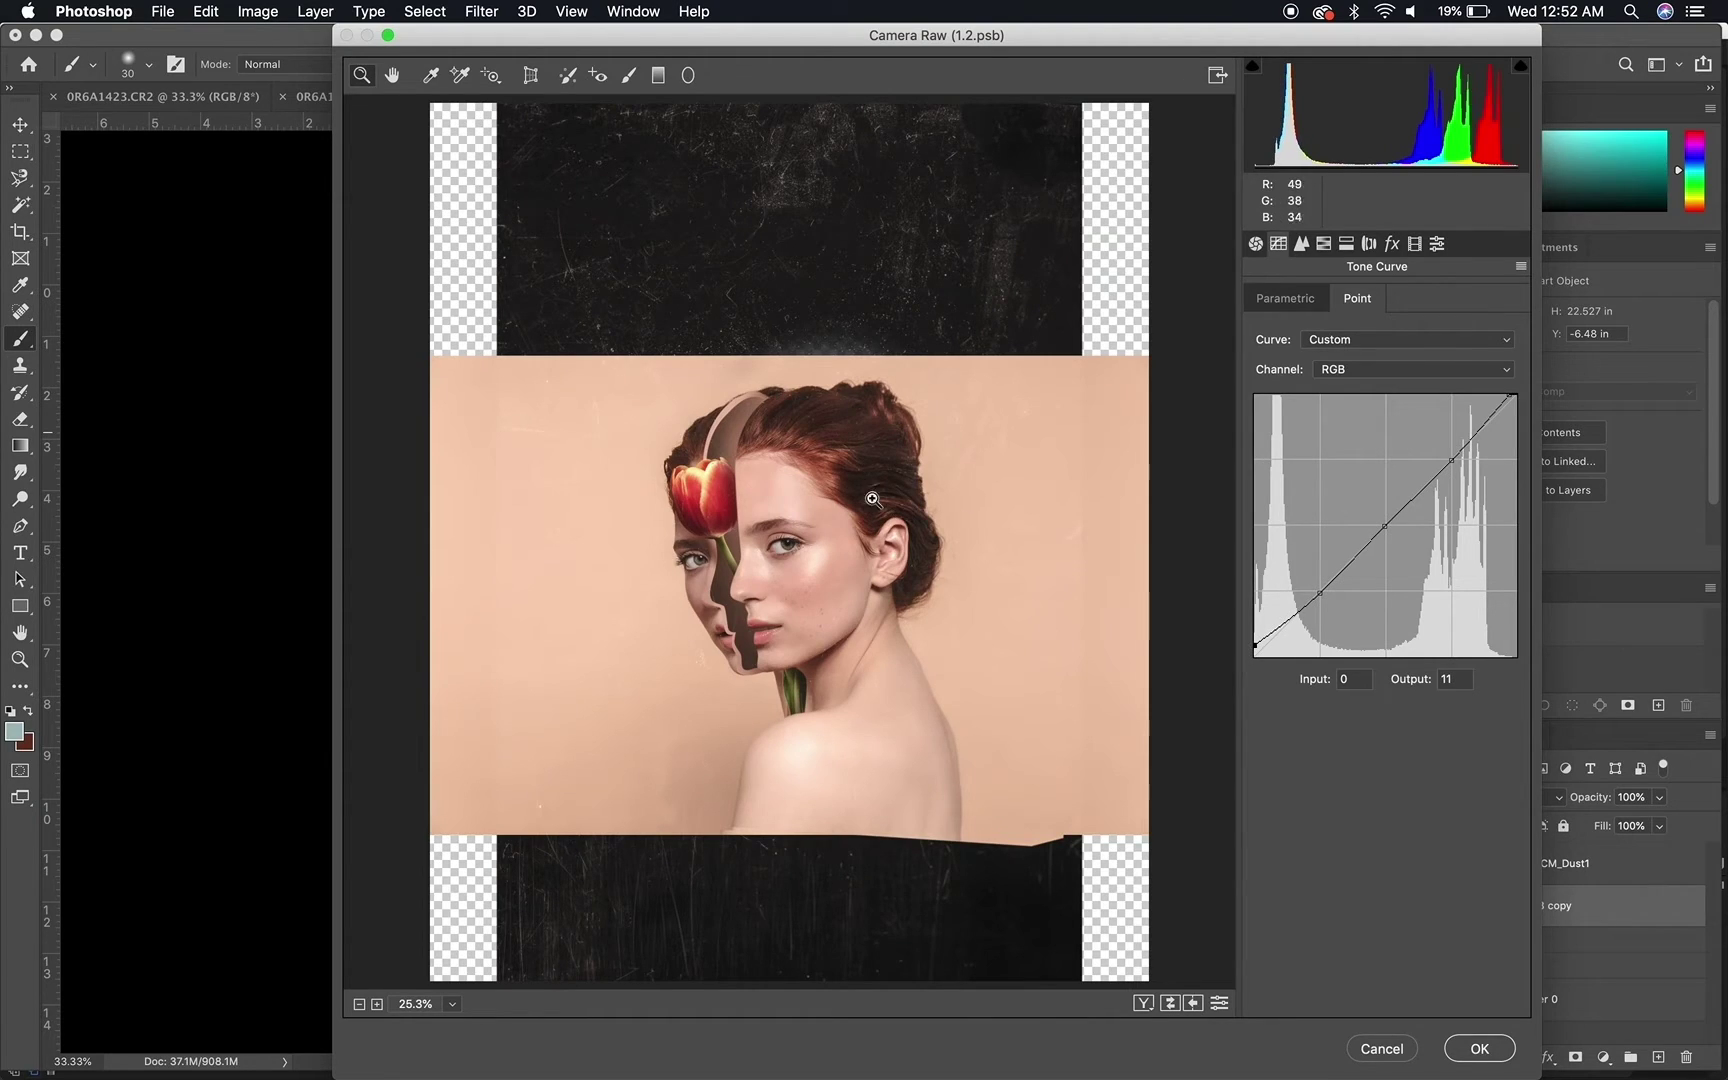
{"action": "left_click", "coordinate": [1358, 370]}
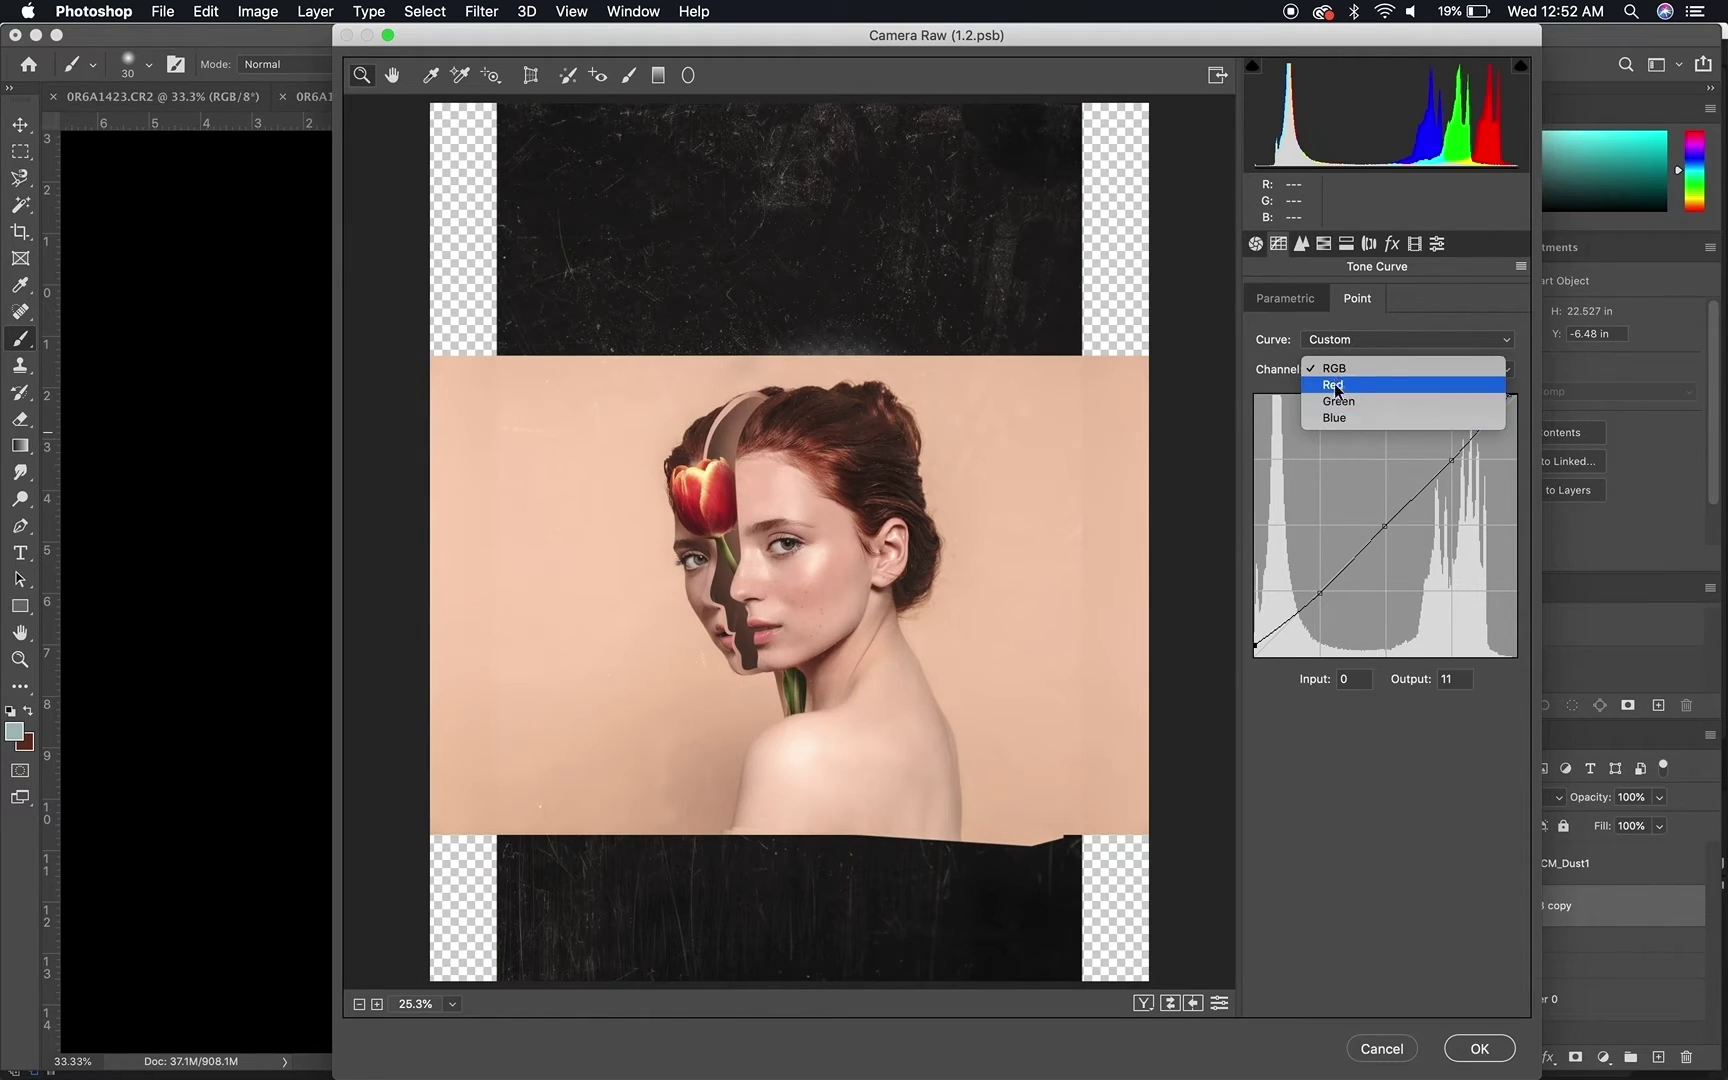
{"action": "left_click", "coordinate": [1328, 284]}
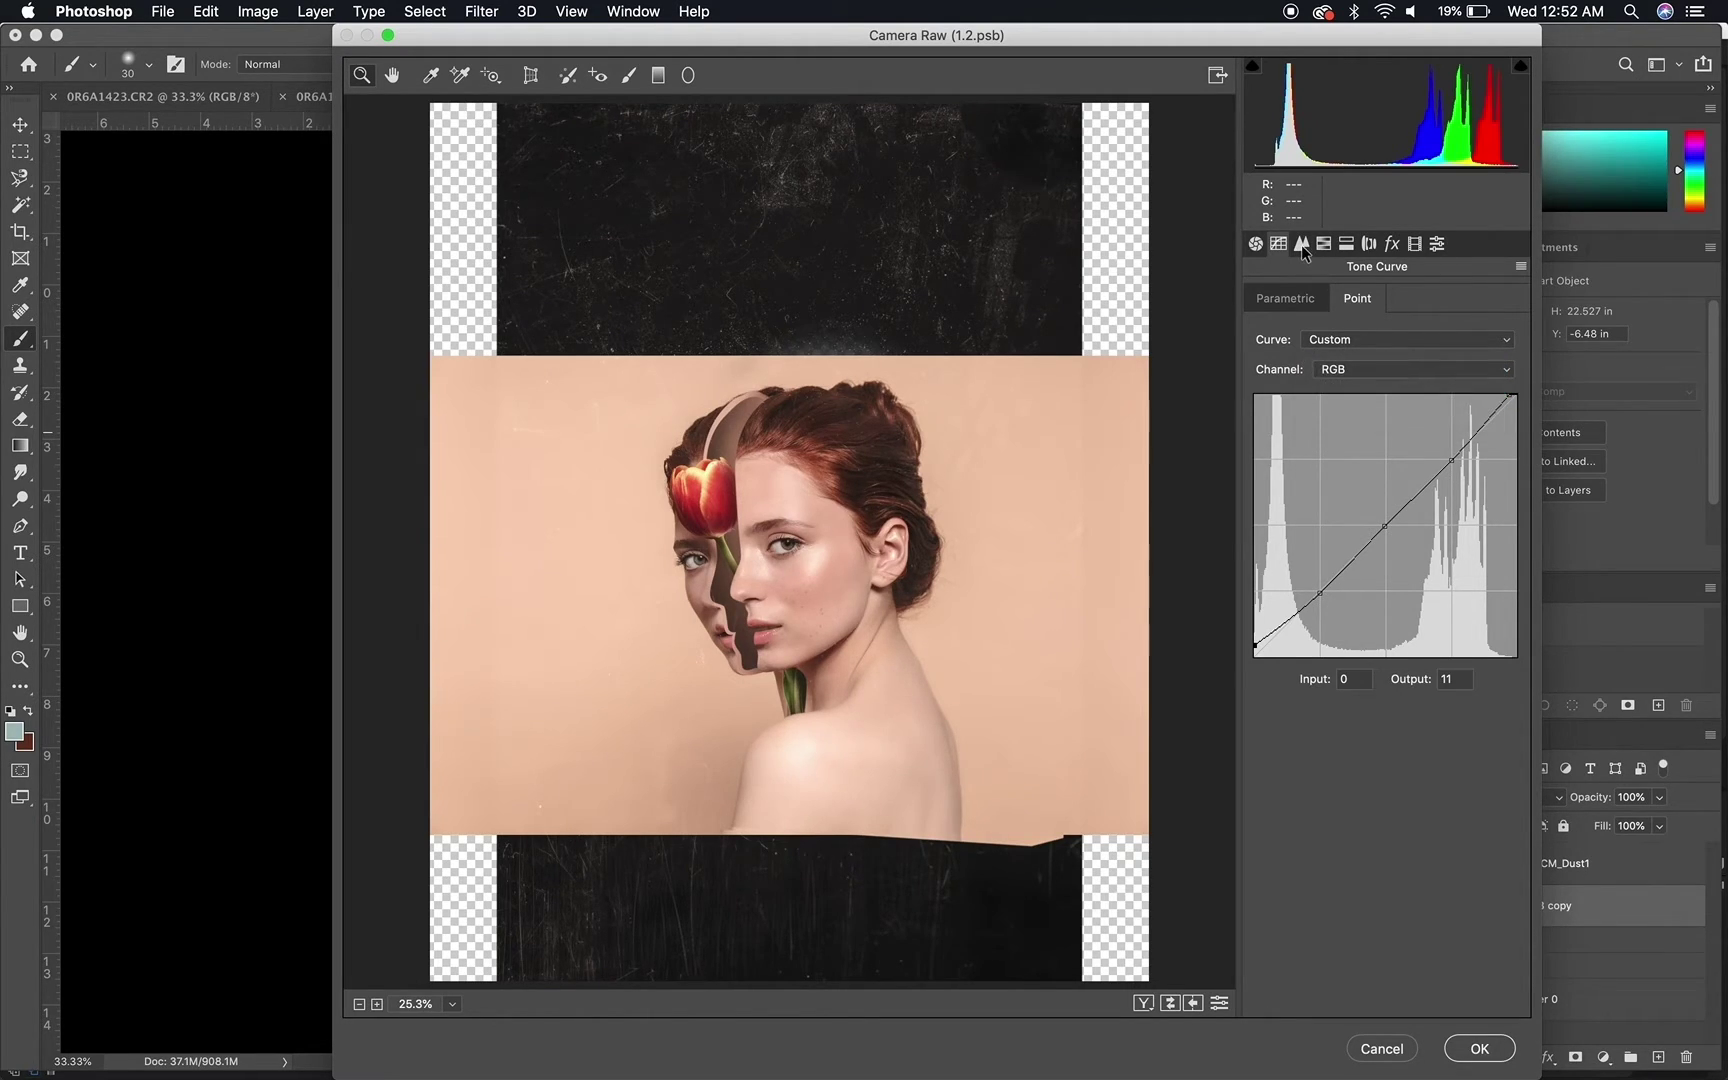
Try HSL hue shifts of Blues -77, Aquas +59 and Reds -5
{"action": "left_click", "coordinate": [1323, 245]}
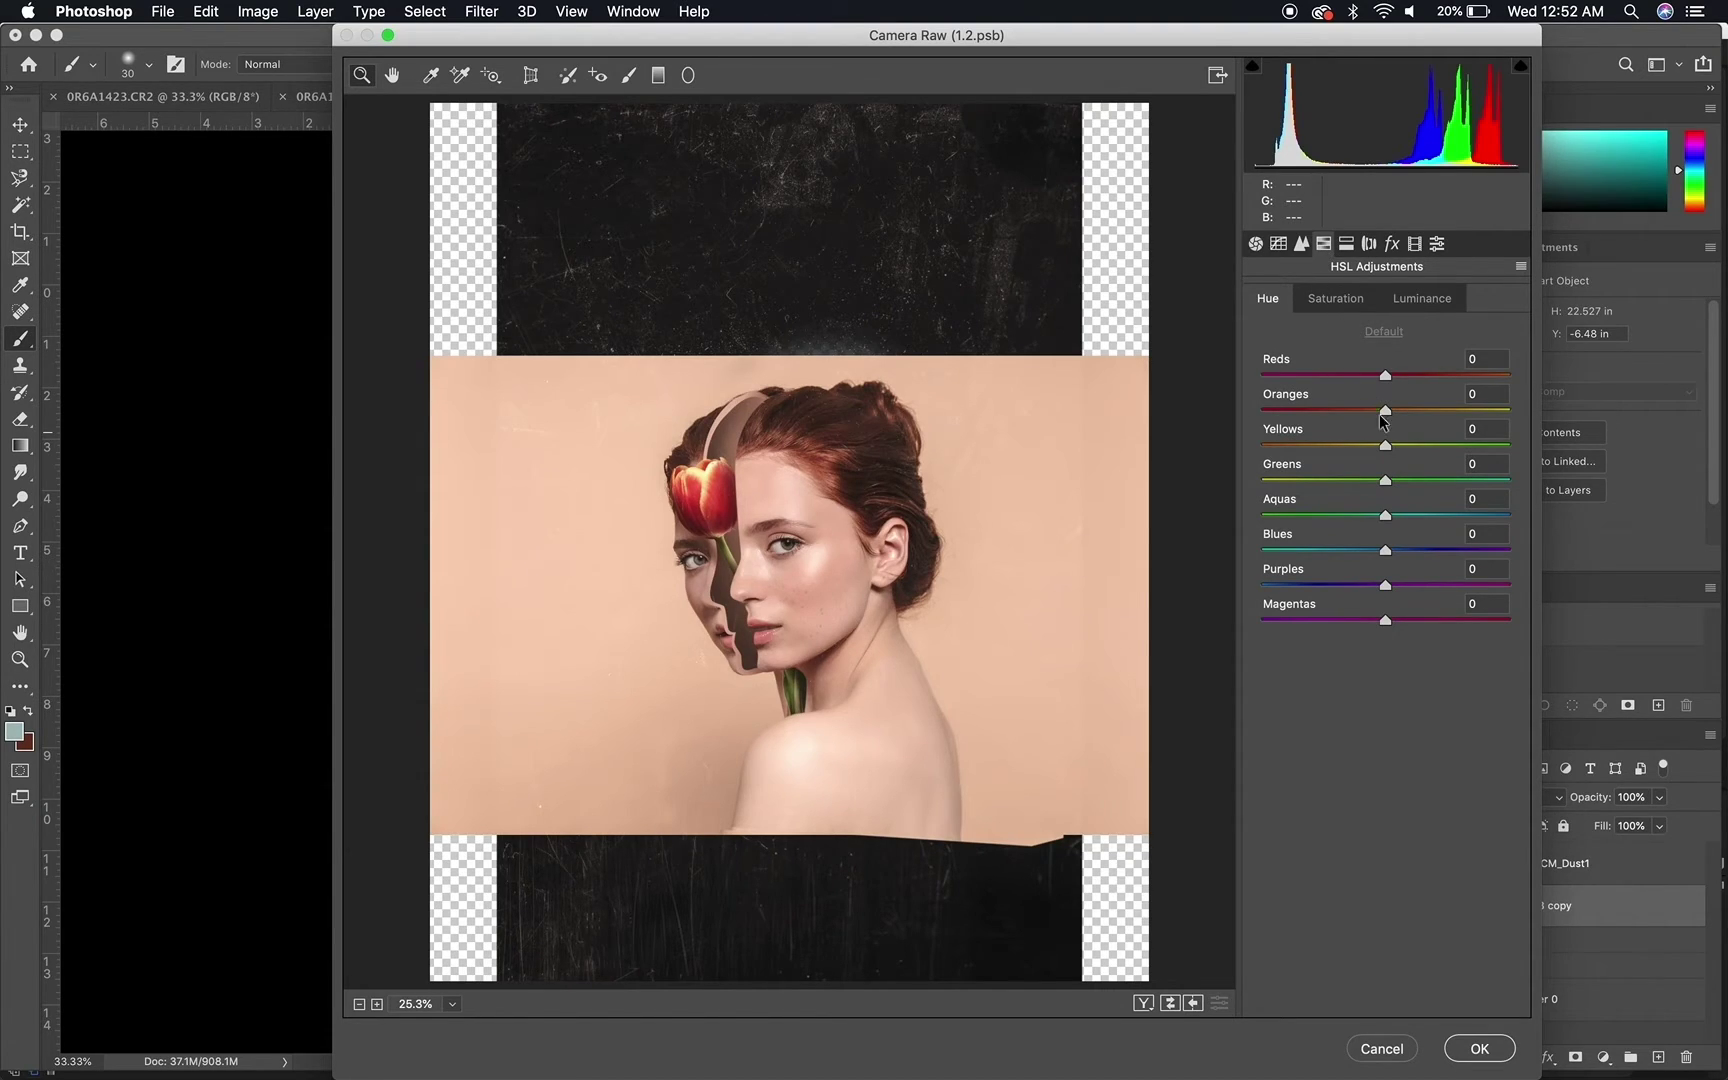
{"action": "left_click_drag", "start_coordinate": [1352, 556], "coordinate": [1314, 559]}
{"action": "left_click_drag", "start_coordinate": [1441, 516], "coordinate": [1458, 515]}
{"action": "mouse_move", "coordinate": [1385, 376]}
{"action": "left_mouse_down"}
{"action": "mouse_move", "coordinate": [1355, 380]}
{"action": "mouse_move", "coordinate": [1380, 377]}
{"action": "left_mouse_up"}
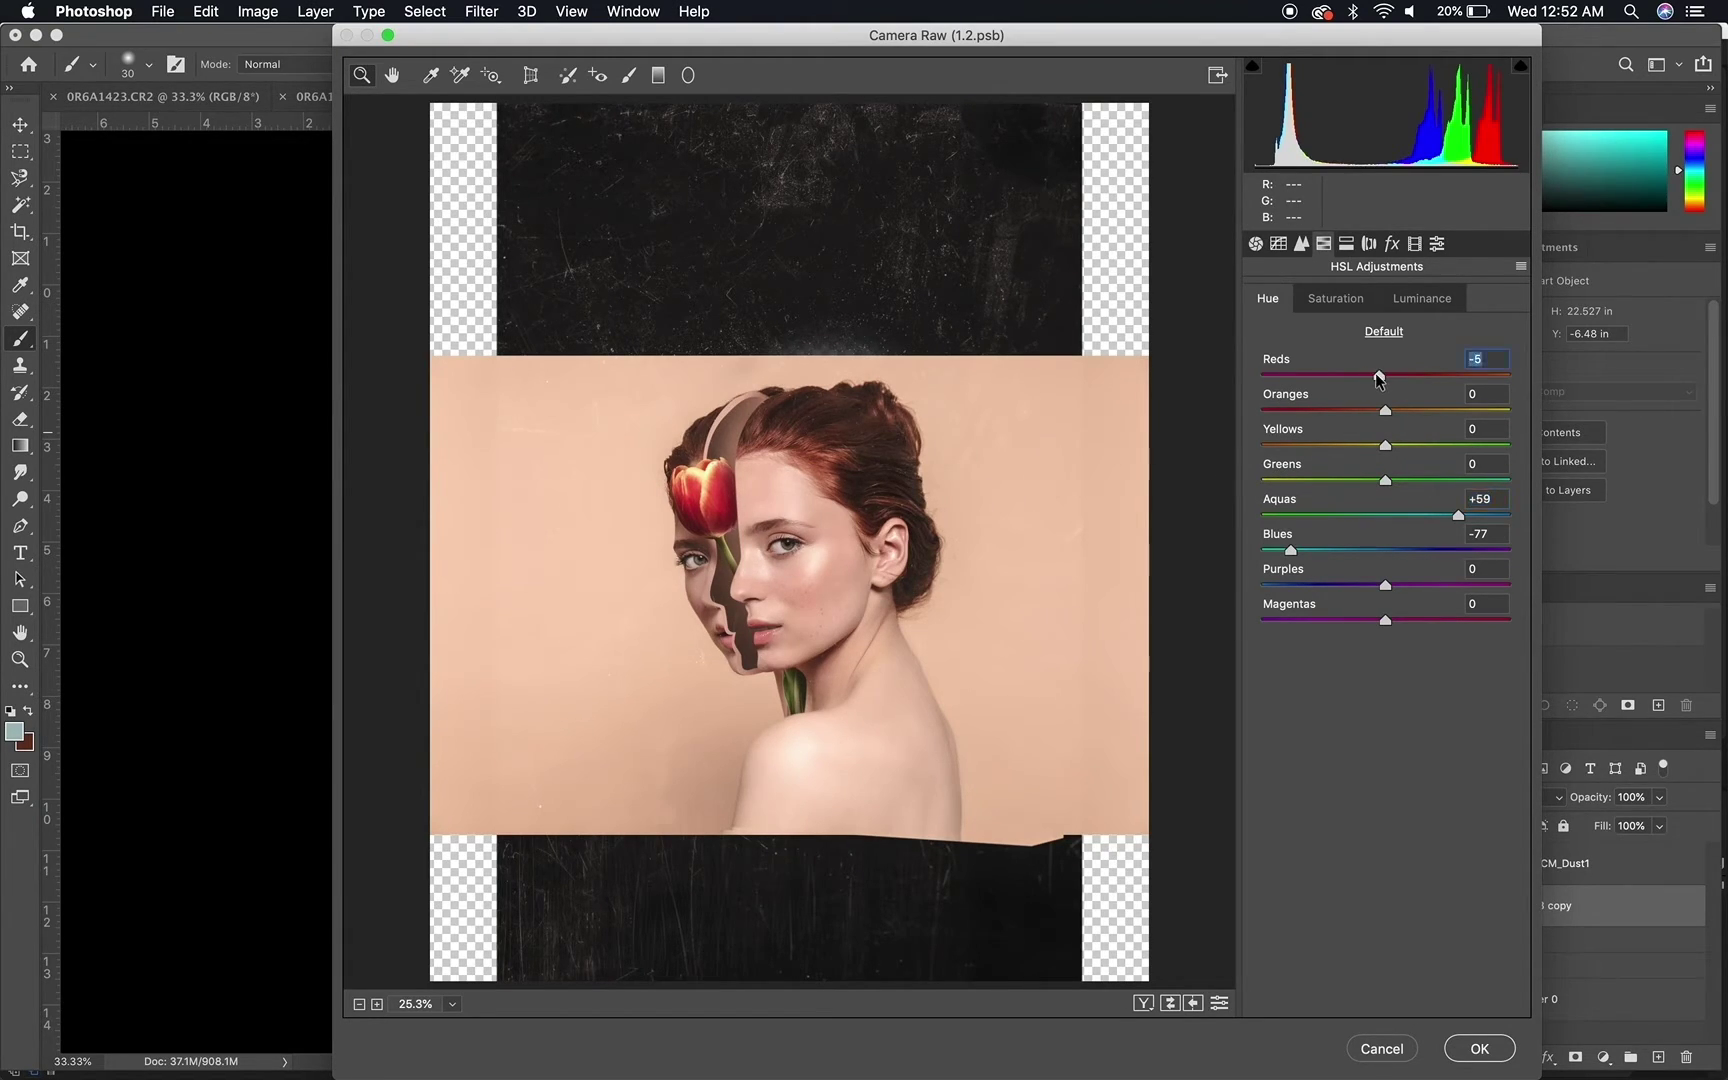
Try a cooler white balance in the basic adjustments, and set Temperature back to +11
{"action": "left_click", "coordinate": [1256, 244]}
{"action": "left_click_drag", "start_coordinate": [1347, 412], "coordinate": [1306, 413]}
{"action": "type", "text": "11"}
{"action": "key", "text": "Tab"}
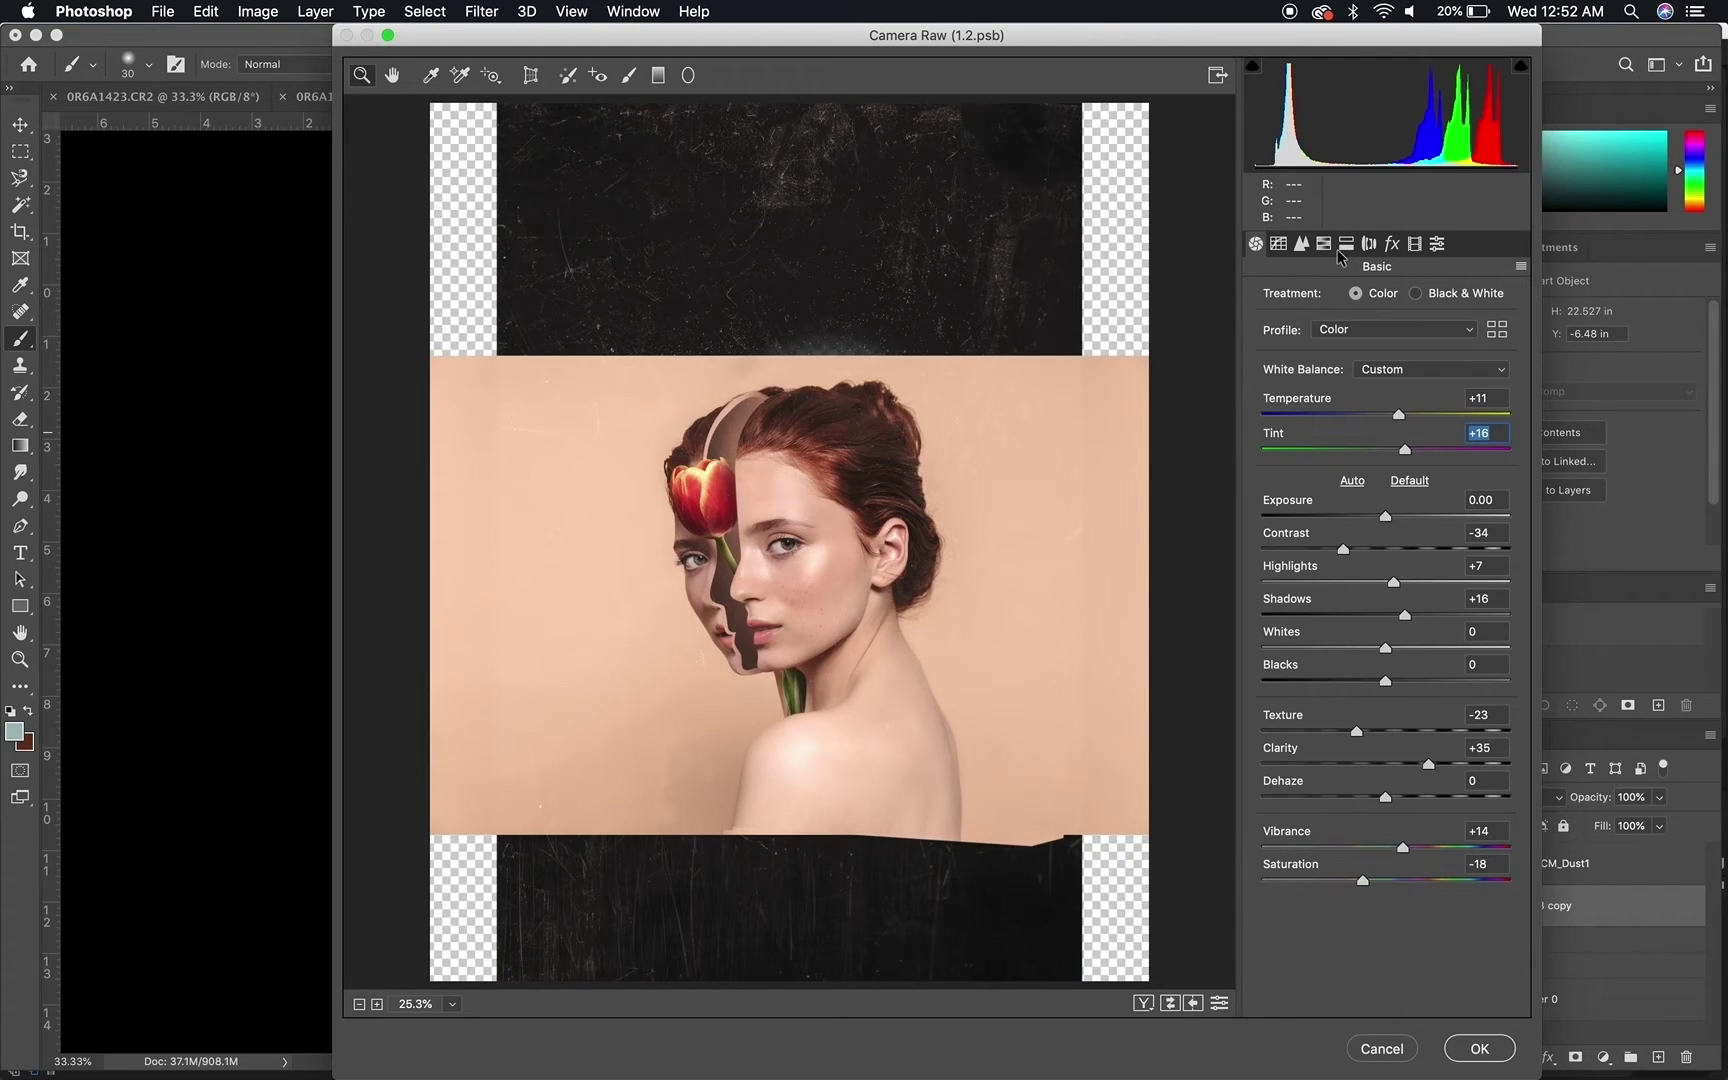
Set the HSL hues to Reds +13, Yellows -18 and Greens +17, and the Reds saturation to +31
{"action": "left_click", "coordinate": [1326, 246]}
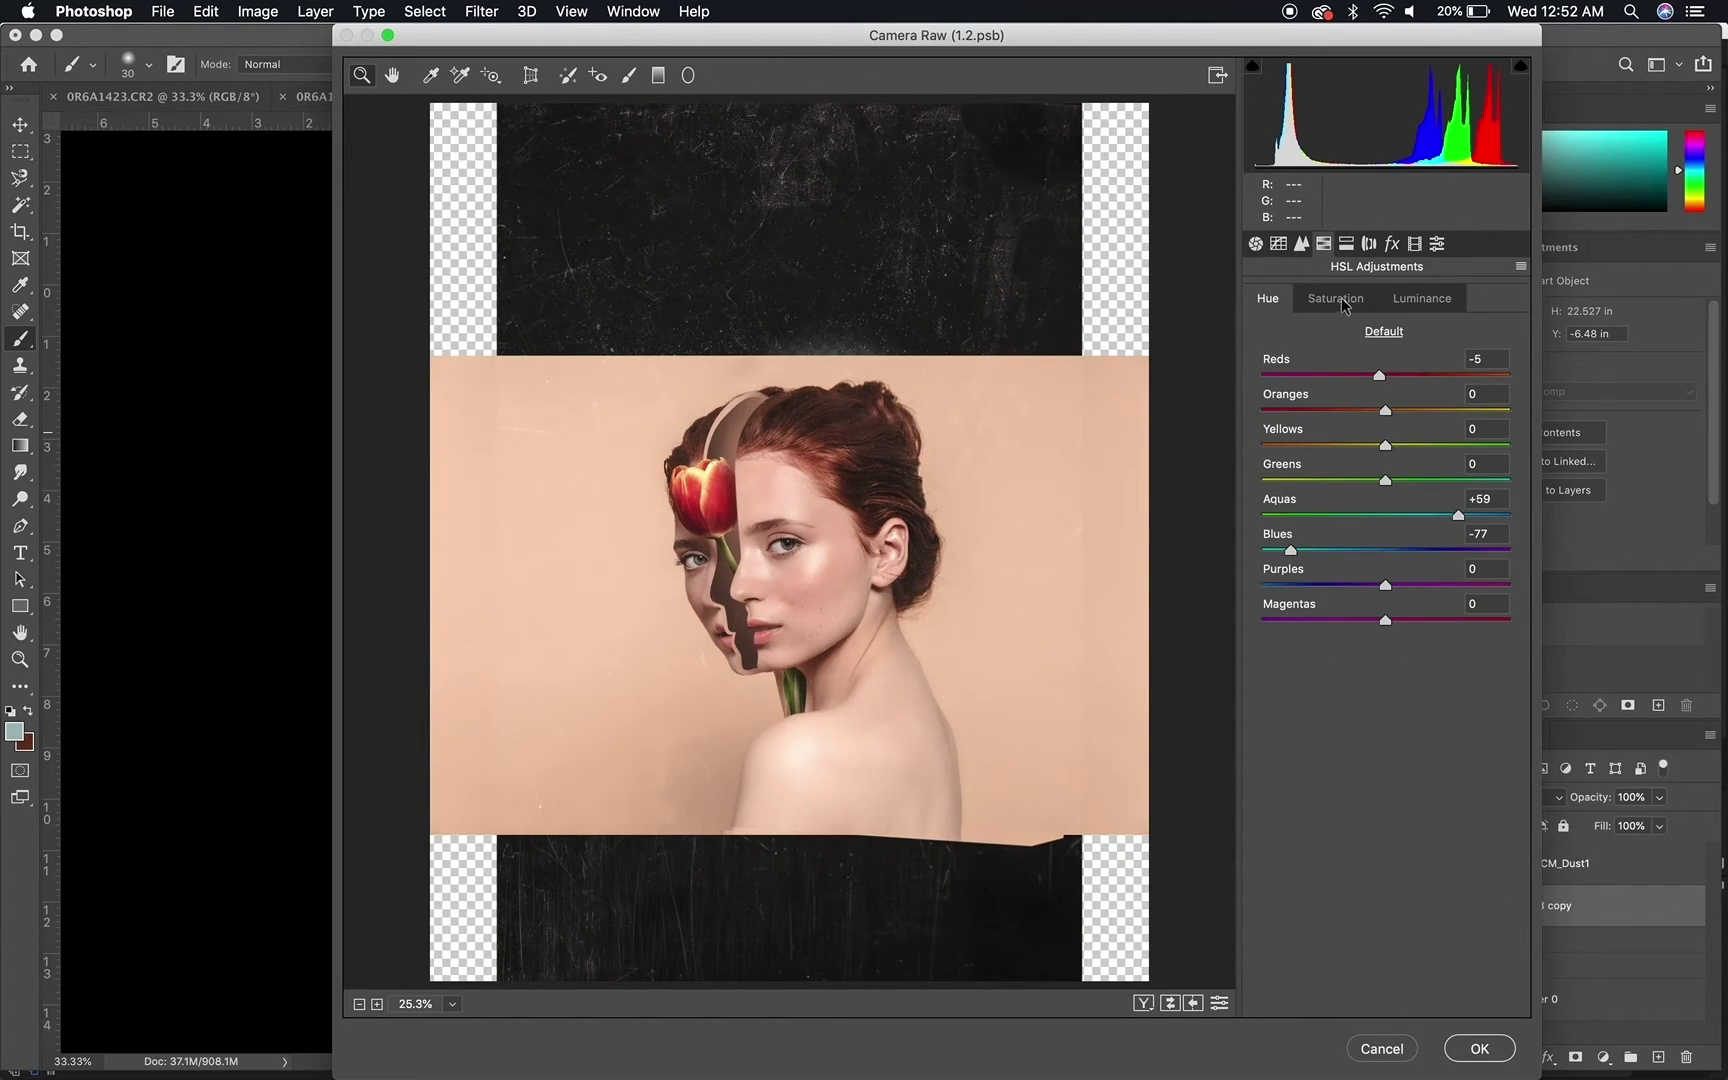
{"action": "left_click_drag", "start_coordinate": [1379, 377], "coordinate": [1396, 377]}
{"action": "left_click_drag", "start_coordinate": [1395, 375], "coordinate": [1401, 375]}
{"action": "left_click_drag", "start_coordinate": [1385, 445], "coordinate": [1408, 479]}
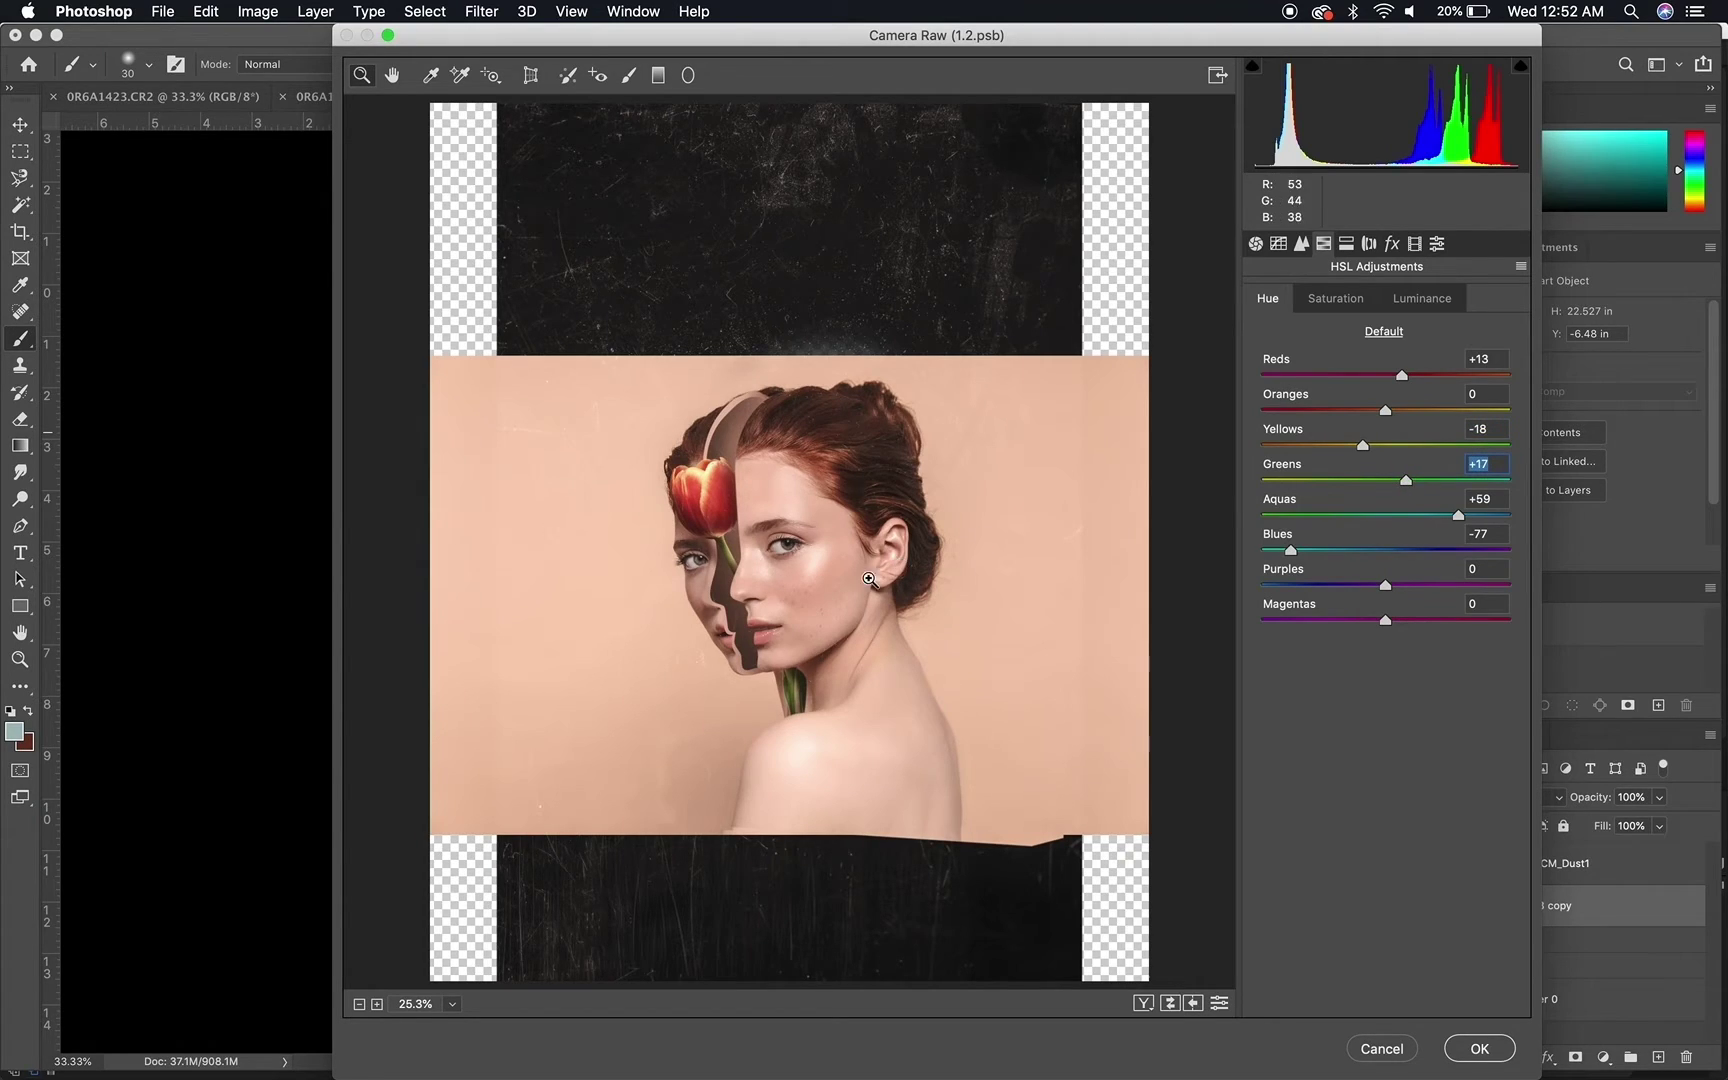
{"action": "left_click", "coordinate": [1340, 302]}
{"action": "left_click_drag", "start_coordinate": [1386, 376], "coordinate": [1424, 388]}
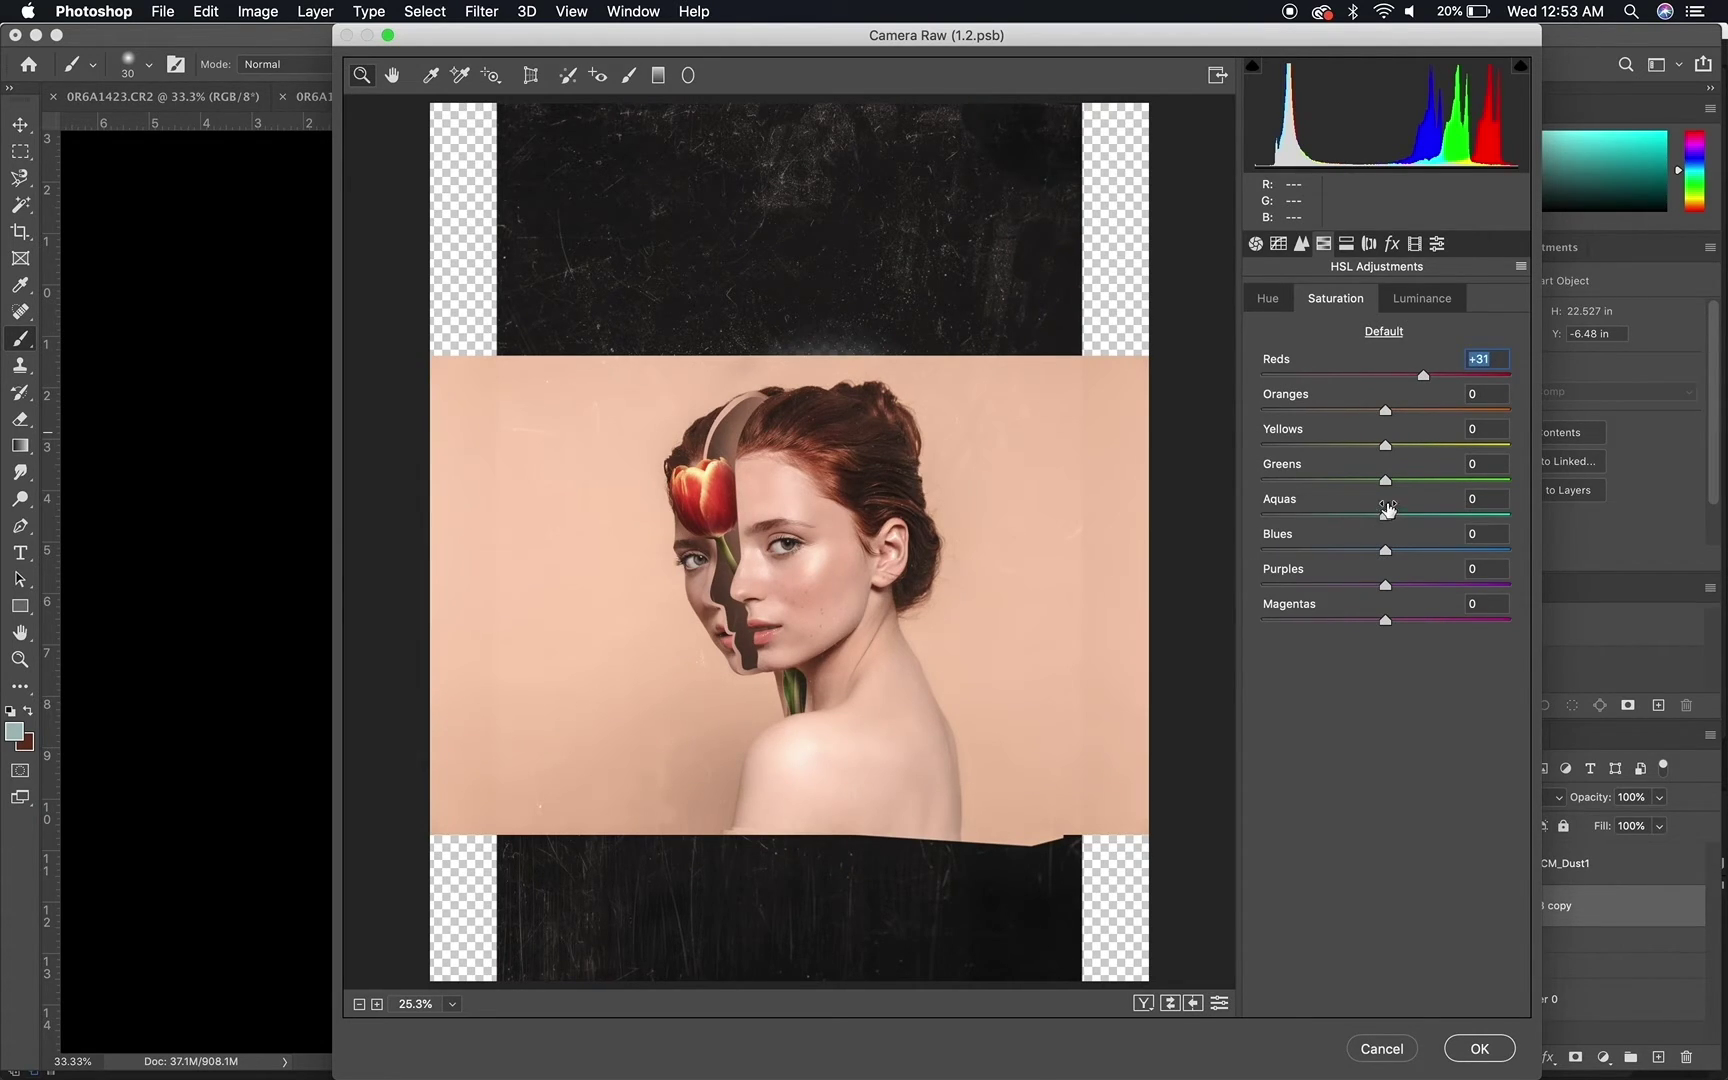
Set the HSL hues to Blues -82 and Aquas +41, and the luminance to Reds +2, Oranges +5, Aquas +6 and Blues +7
{"action": "left_click", "coordinate": [1268, 300]}
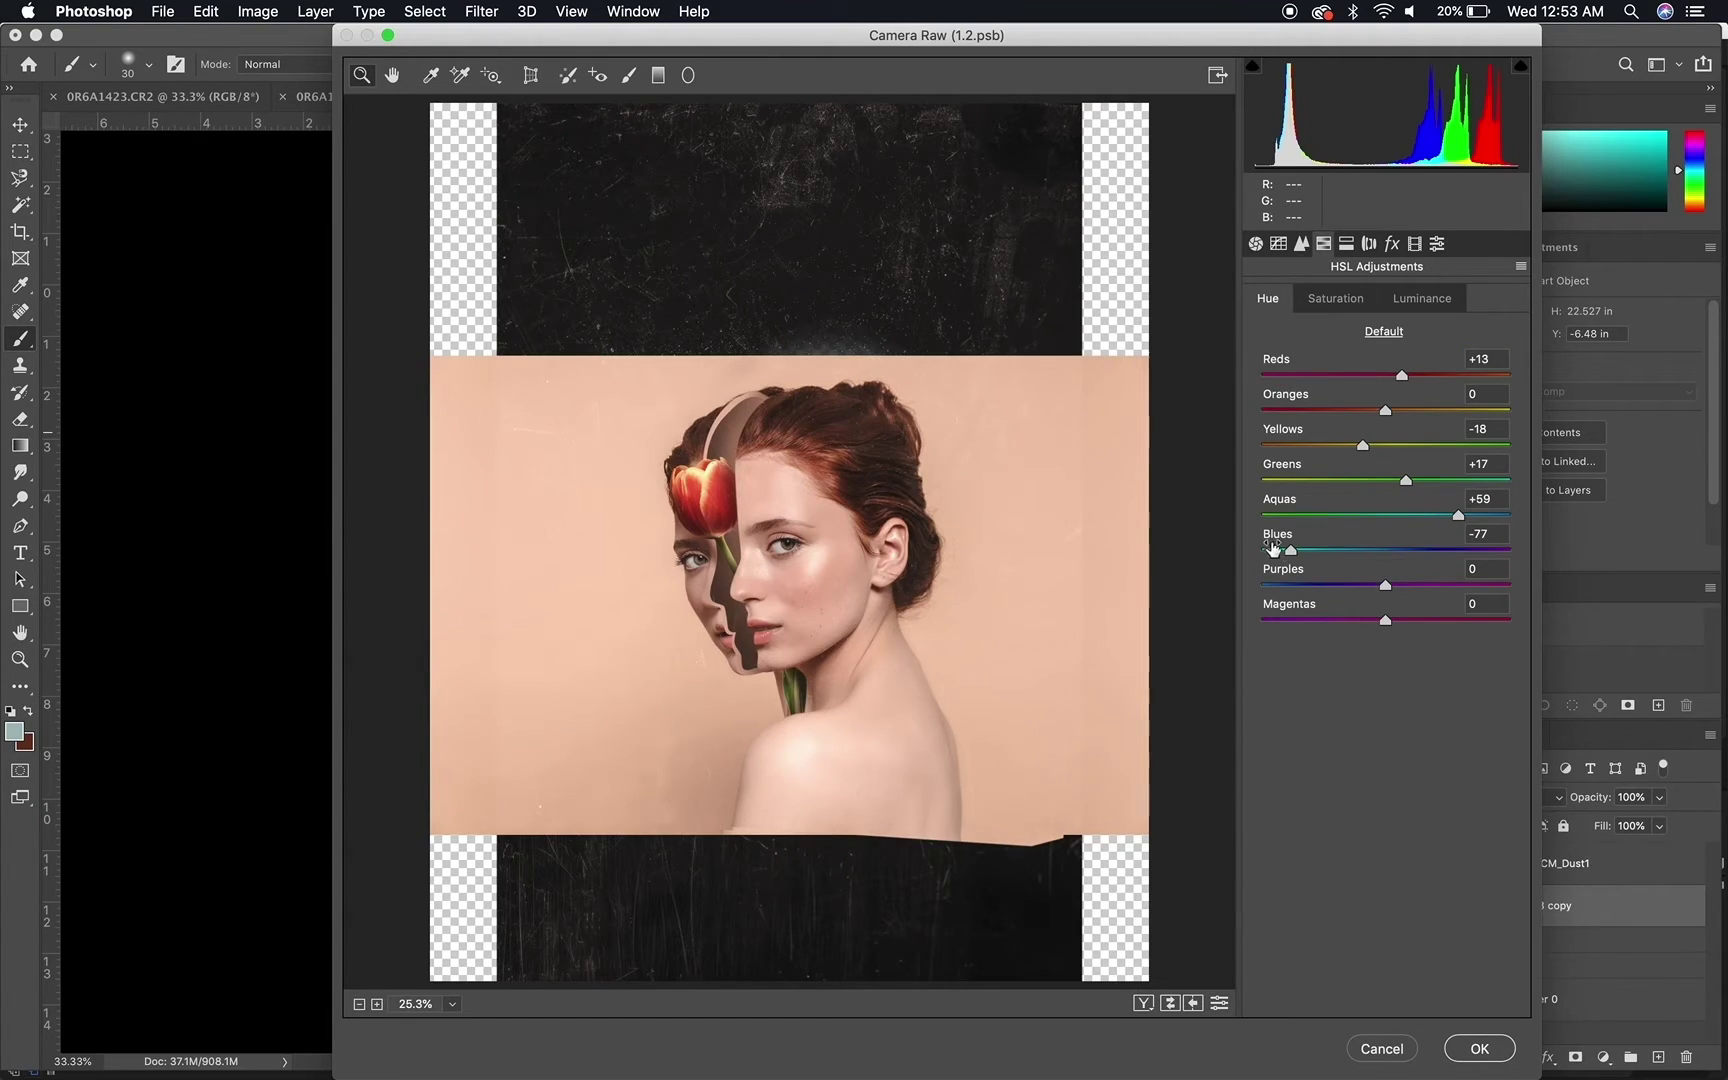
{"action": "left_click_drag", "start_coordinate": [1291, 550], "coordinate": [1268, 551]}
{"action": "left_click_drag", "start_coordinate": [1458, 515], "coordinate": [1432, 510]}
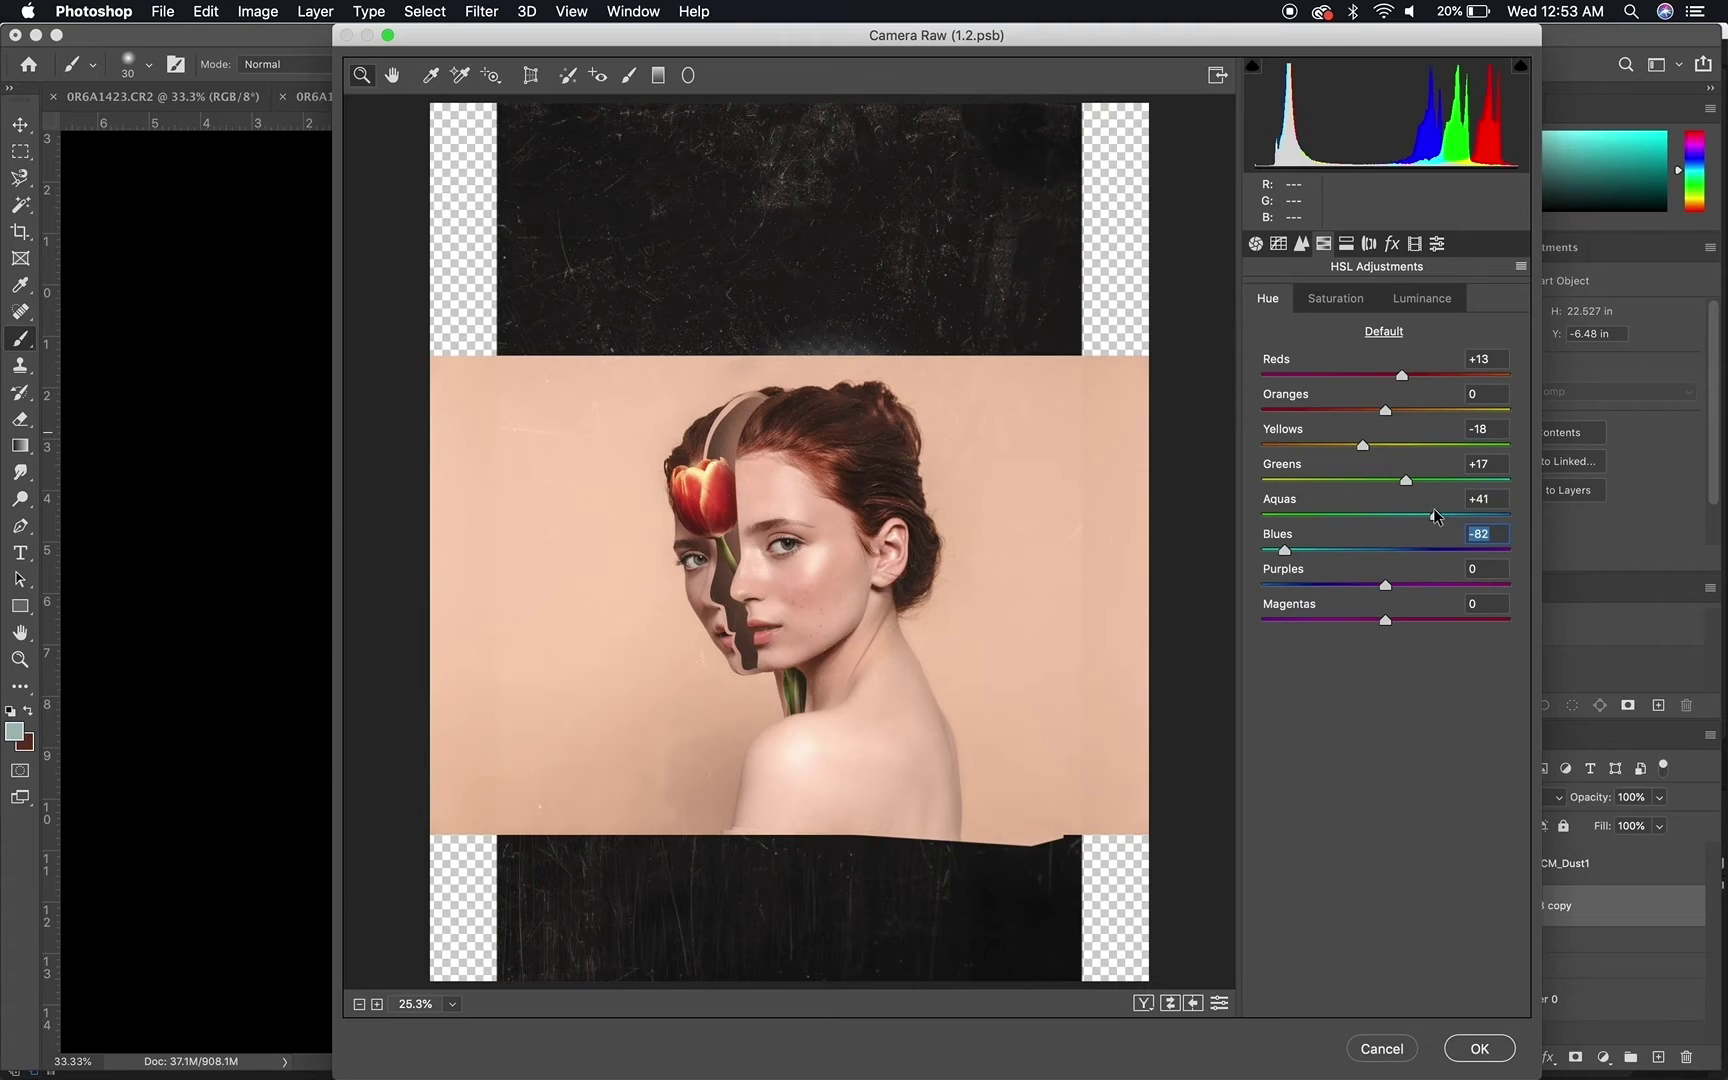
{"action": "left_click", "coordinate": [1410, 298]}
{"action": "mouse_move", "coordinate": [1384, 412]}
{"action": "left_mouse_down"}
{"action": "mouse_move", "coordinate": [1405, 412]}
{"action": "mouse_move", "coordinate": [1361, 412]}
{"action": "mouse_move", "coordinate": [1410, 412]}
{"action": "mouse_move", "coordinate": [1364, 412]}
{"action": "mouse_move", "coordinate": [1391, 411]}
{"action": "mouse_move", "coordinate": [1387, 377]}
{"action": "left_mouse_up"}
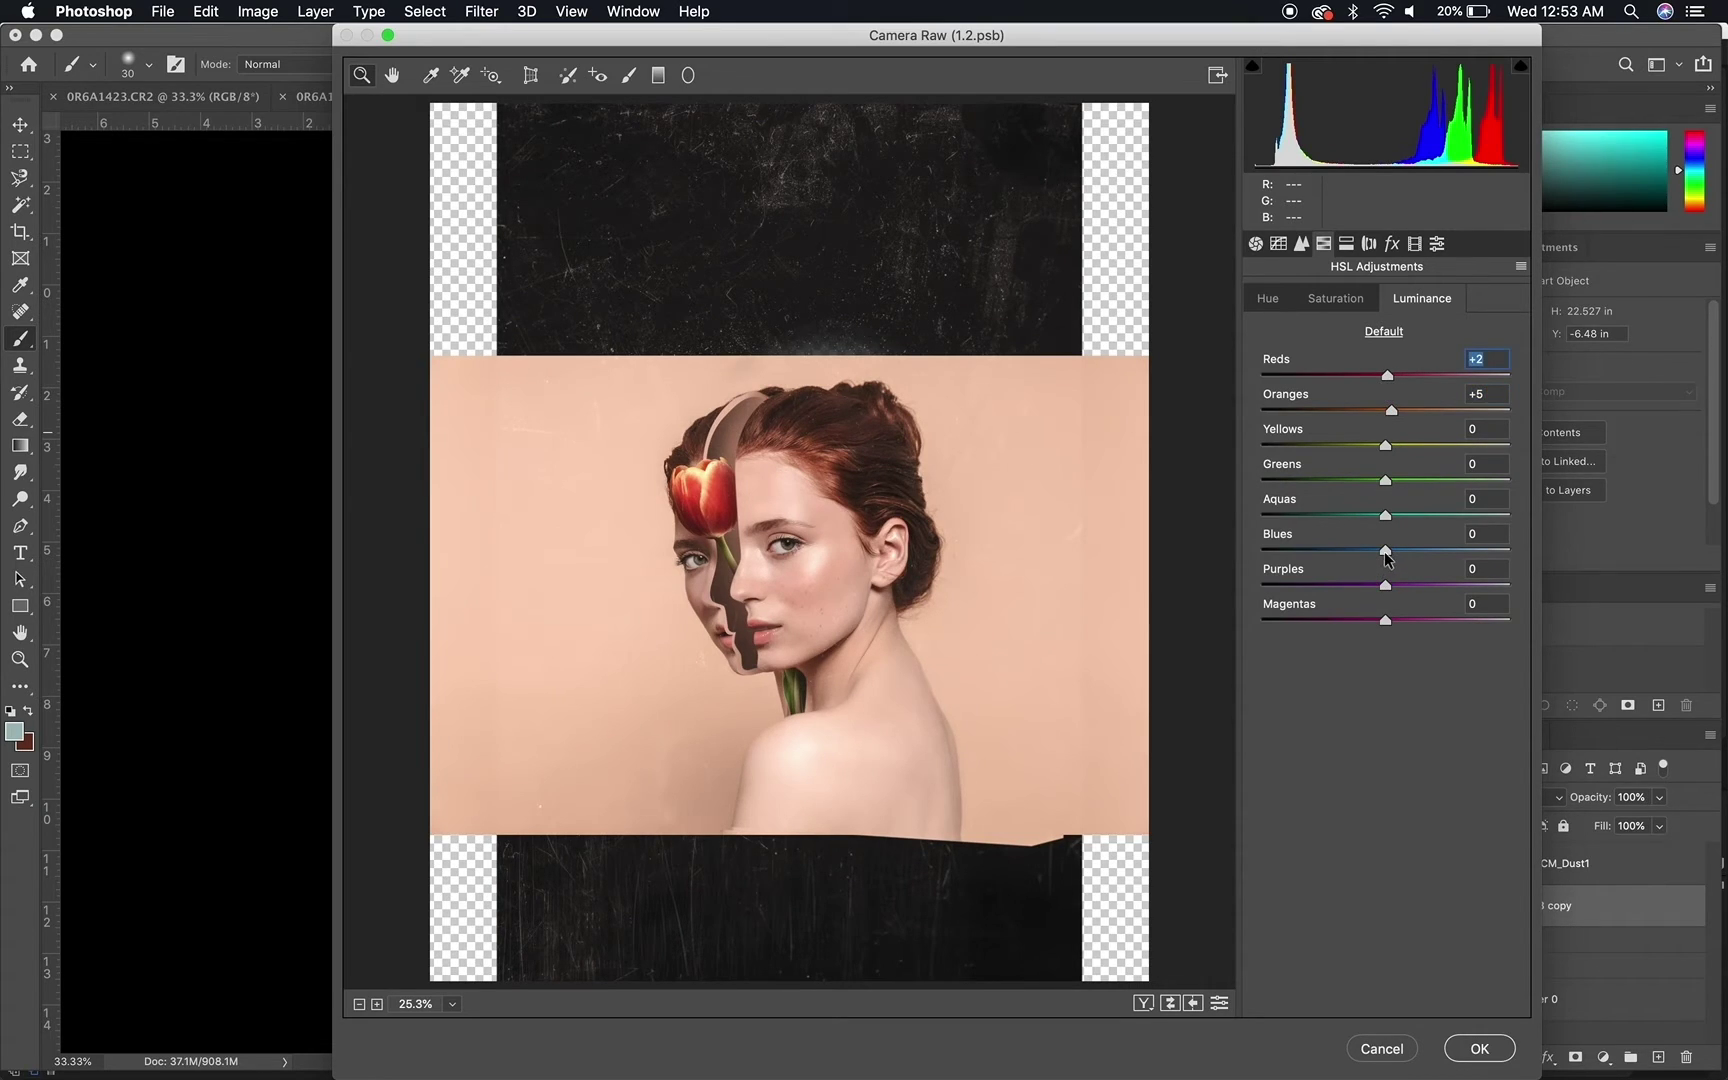
{"action": "left_click_drag", "start_coordinate": [1385, 550], "coordinate": [1396, 522]}
Set the split toning highlights to Hue 182 and Saturation 14
{"action": "left_click", "coordinate": [1347, 245]}
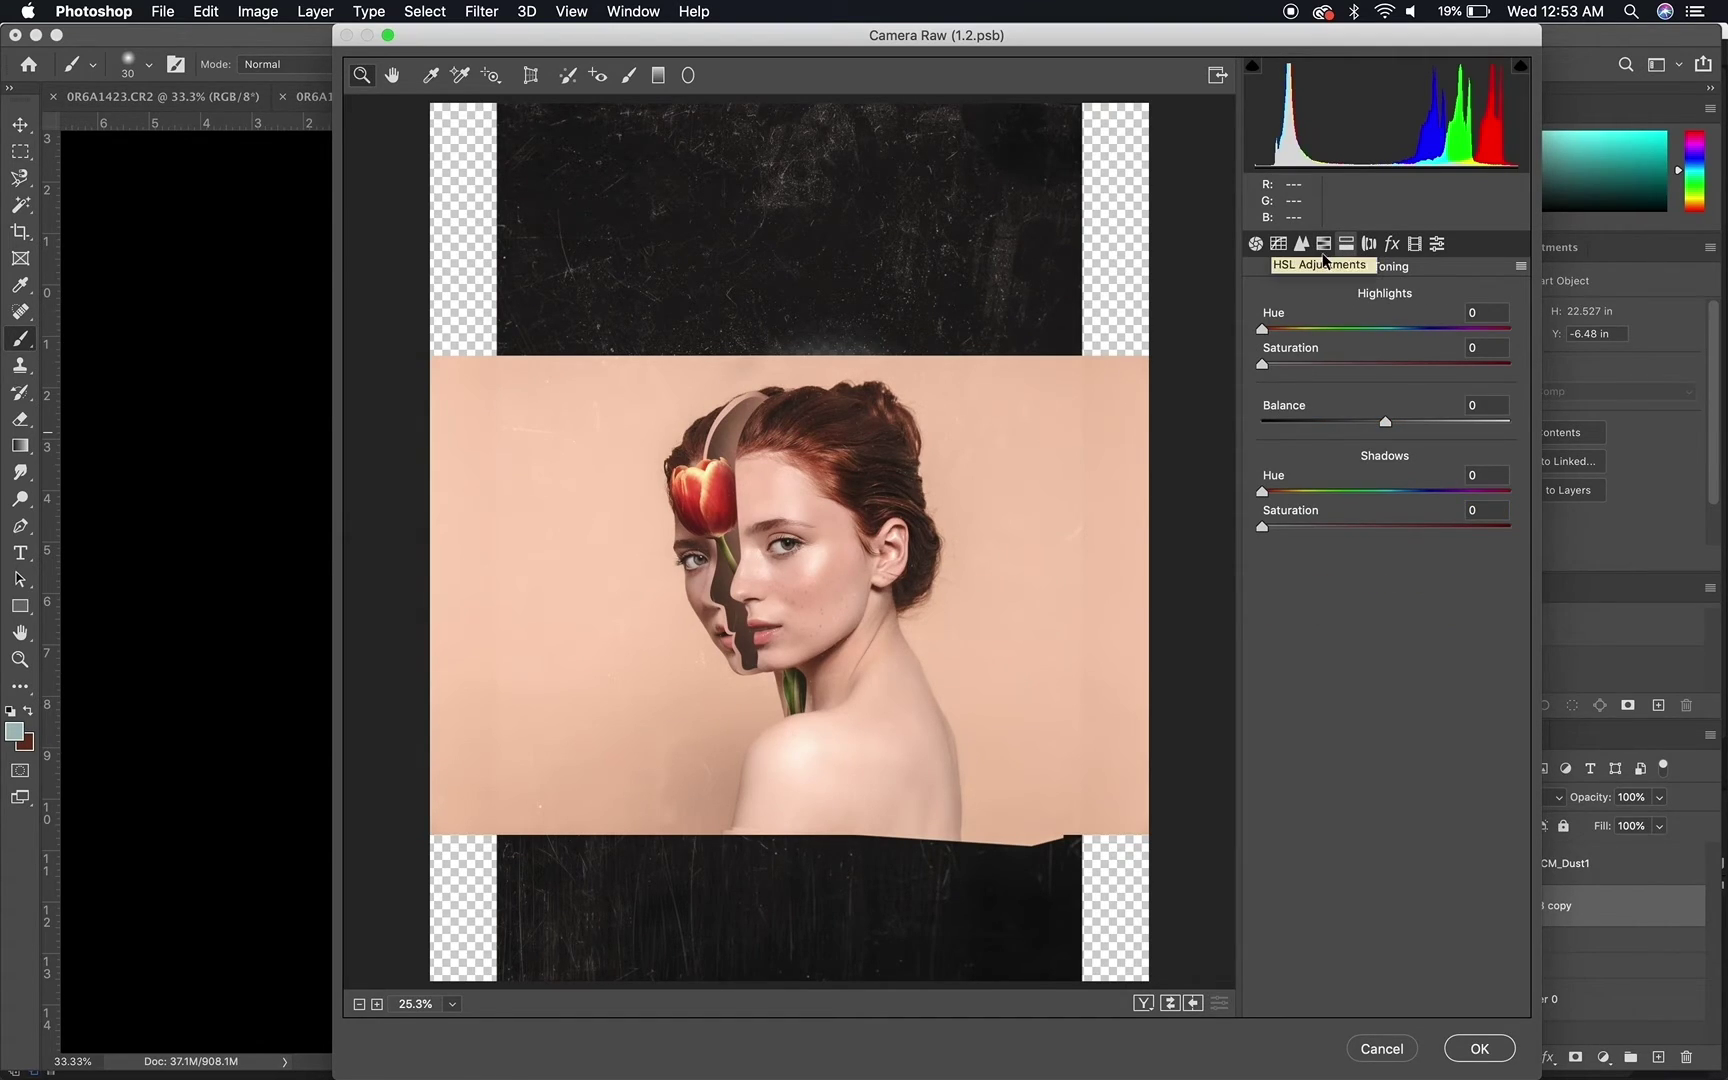
{"action": "left_click", "coordinate": [1387, 330]}
{"action": "left_click", "coordinate": [1278, 365]}
{"action": "left_click_drag", "start_coordinate": [1278, 363], "coordinate": [1297, 363]}
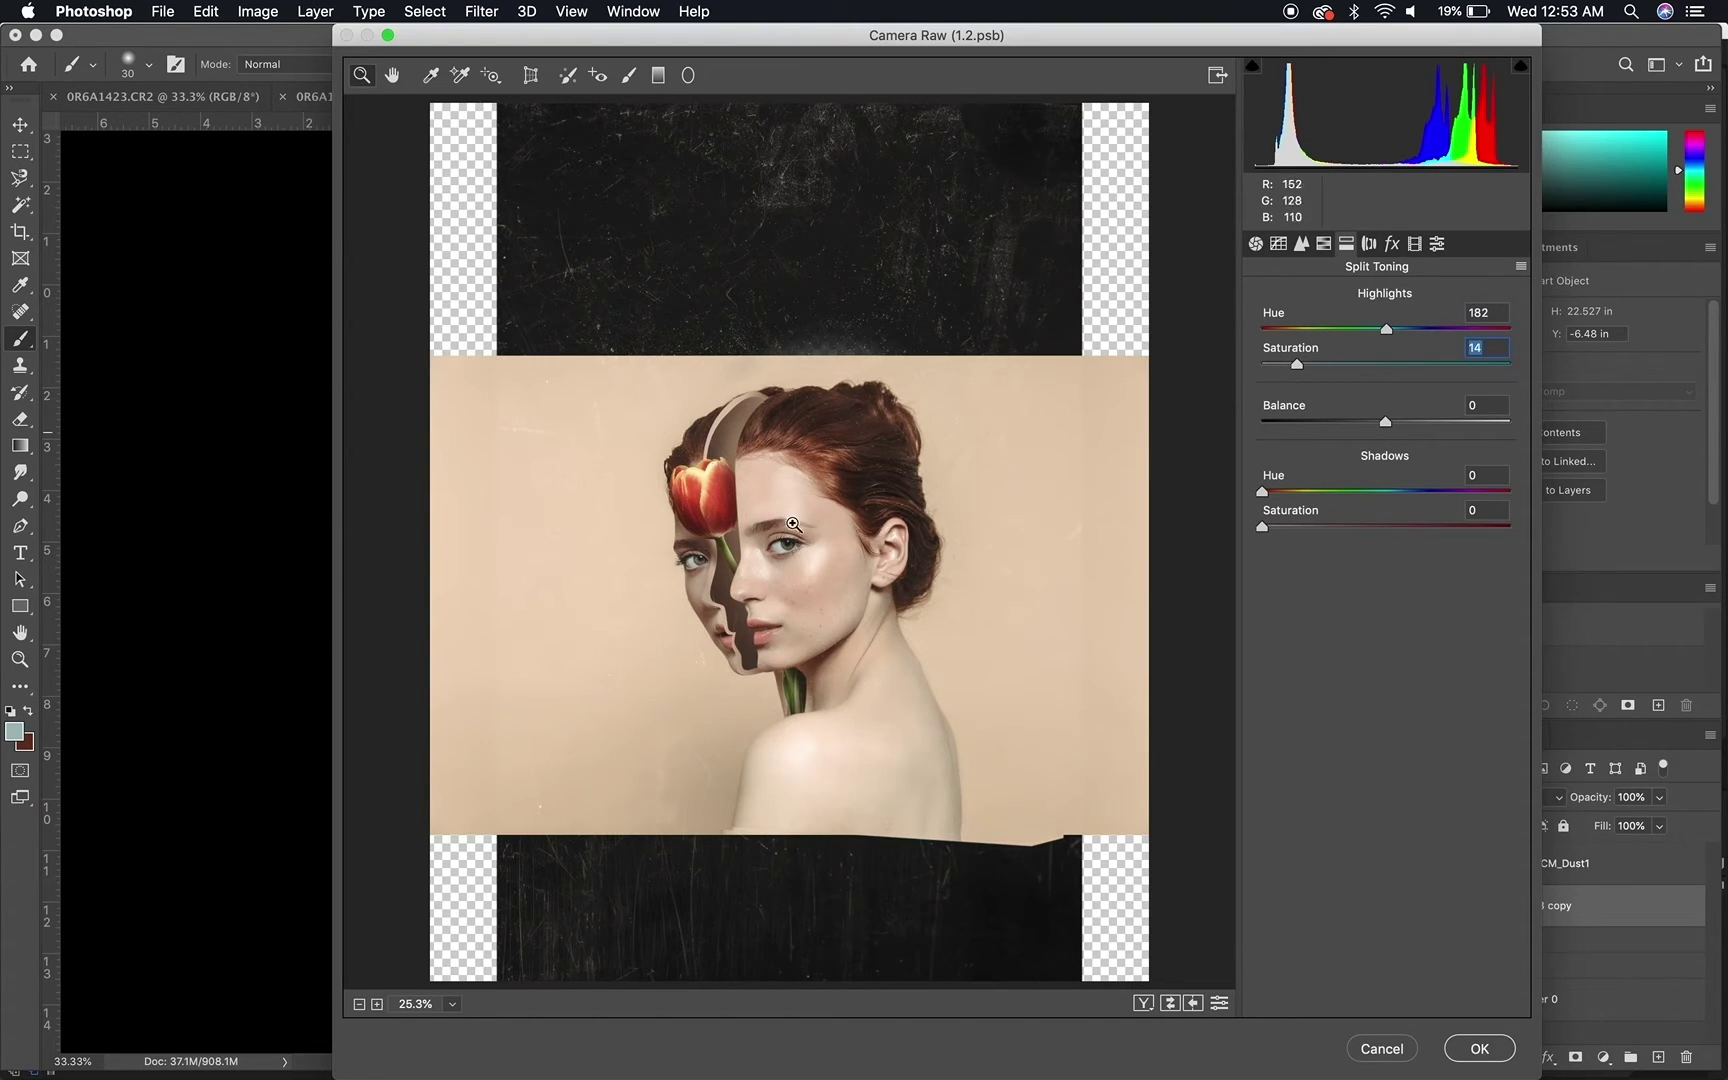
Tint the split toning shadows purple with Hue 294 and Saturation 15
{"action": "left_click", "coordinate": [1477, 472]}
{"action": "type", "text": "15"}
{"action": "mouse_move", "coordinate": [1274, 528]}
{"action": "left_mouse_down"}
{"action": "mouse_move", "coordinate": [1446, 518]}
{"action": "mouse_move", "coordinate": [1291, 524]}
{"action": "left_mouse_up"}
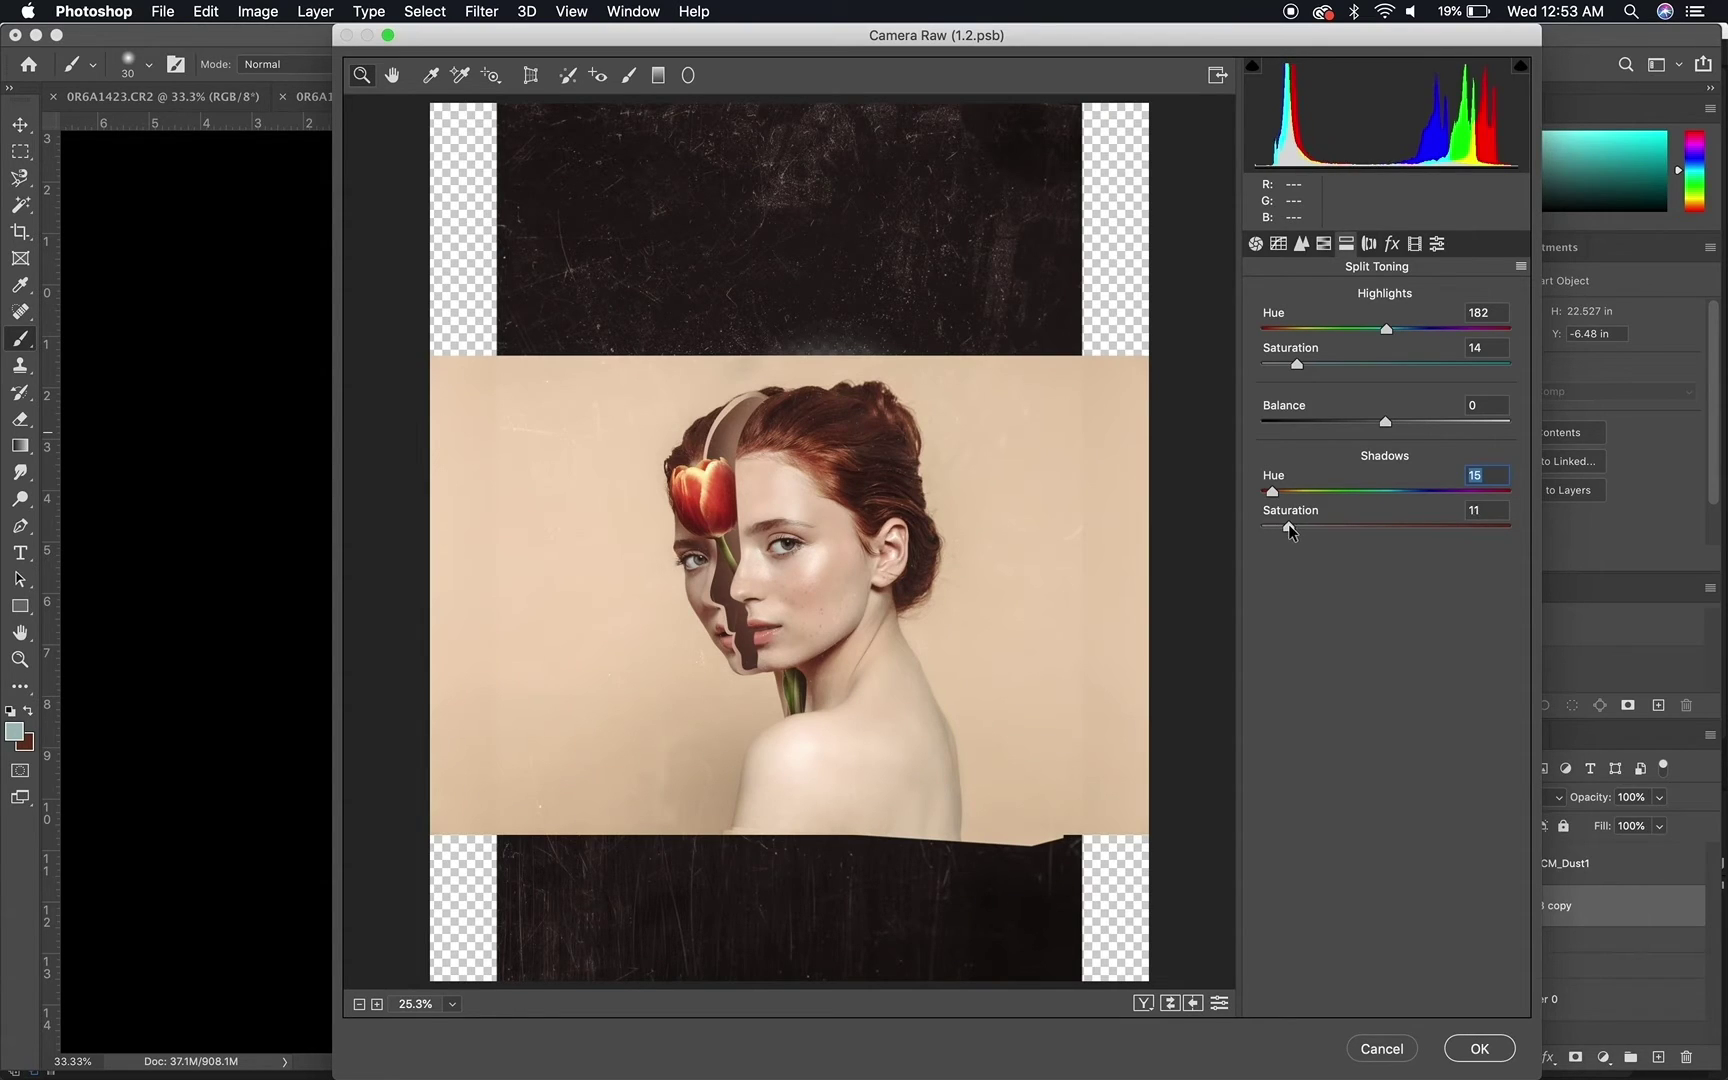
{"action": "left_click_drag", "start_coordinate": [1401, 491], "coordinate": [1463, 491]}
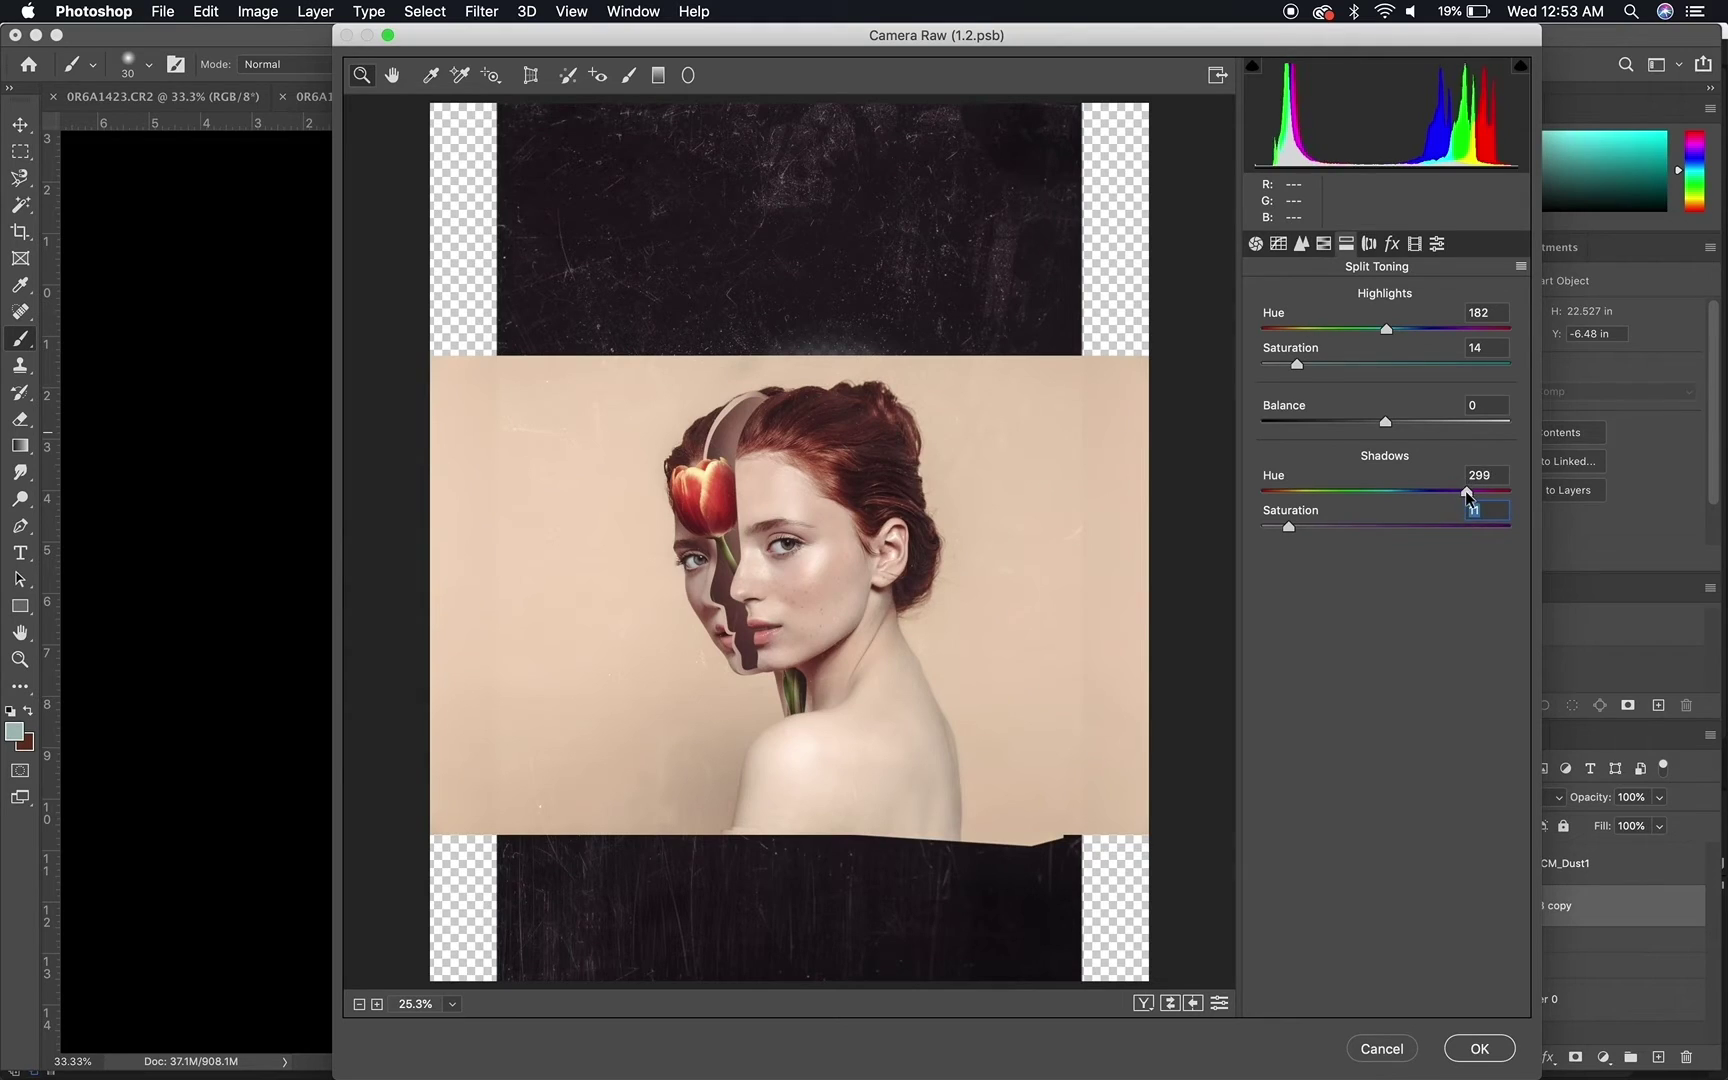
{"action": "left_click_drag", "start_coordinate": [1297, 526], "coordinate": [1299, 525]}
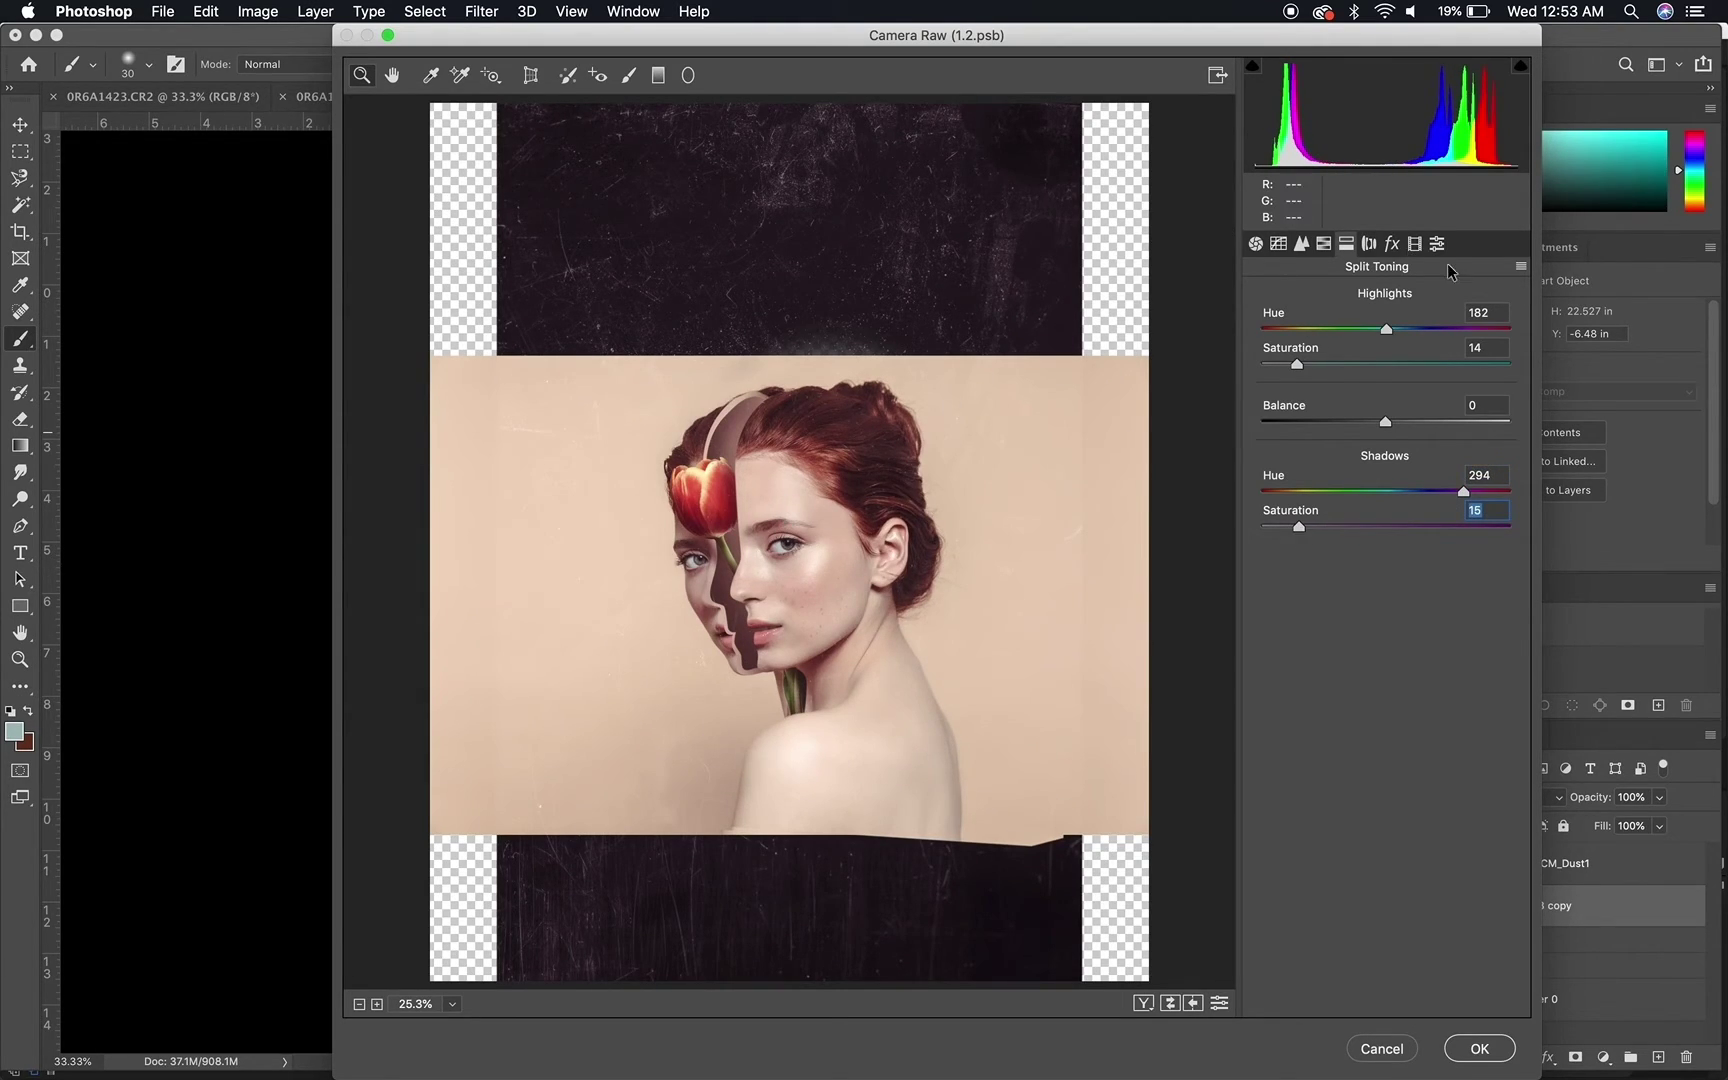
Add a grain effect to the image by raising the grain amount and adjusting the grain size
{"action": "left_click", "coordinate": [1393, 245]}
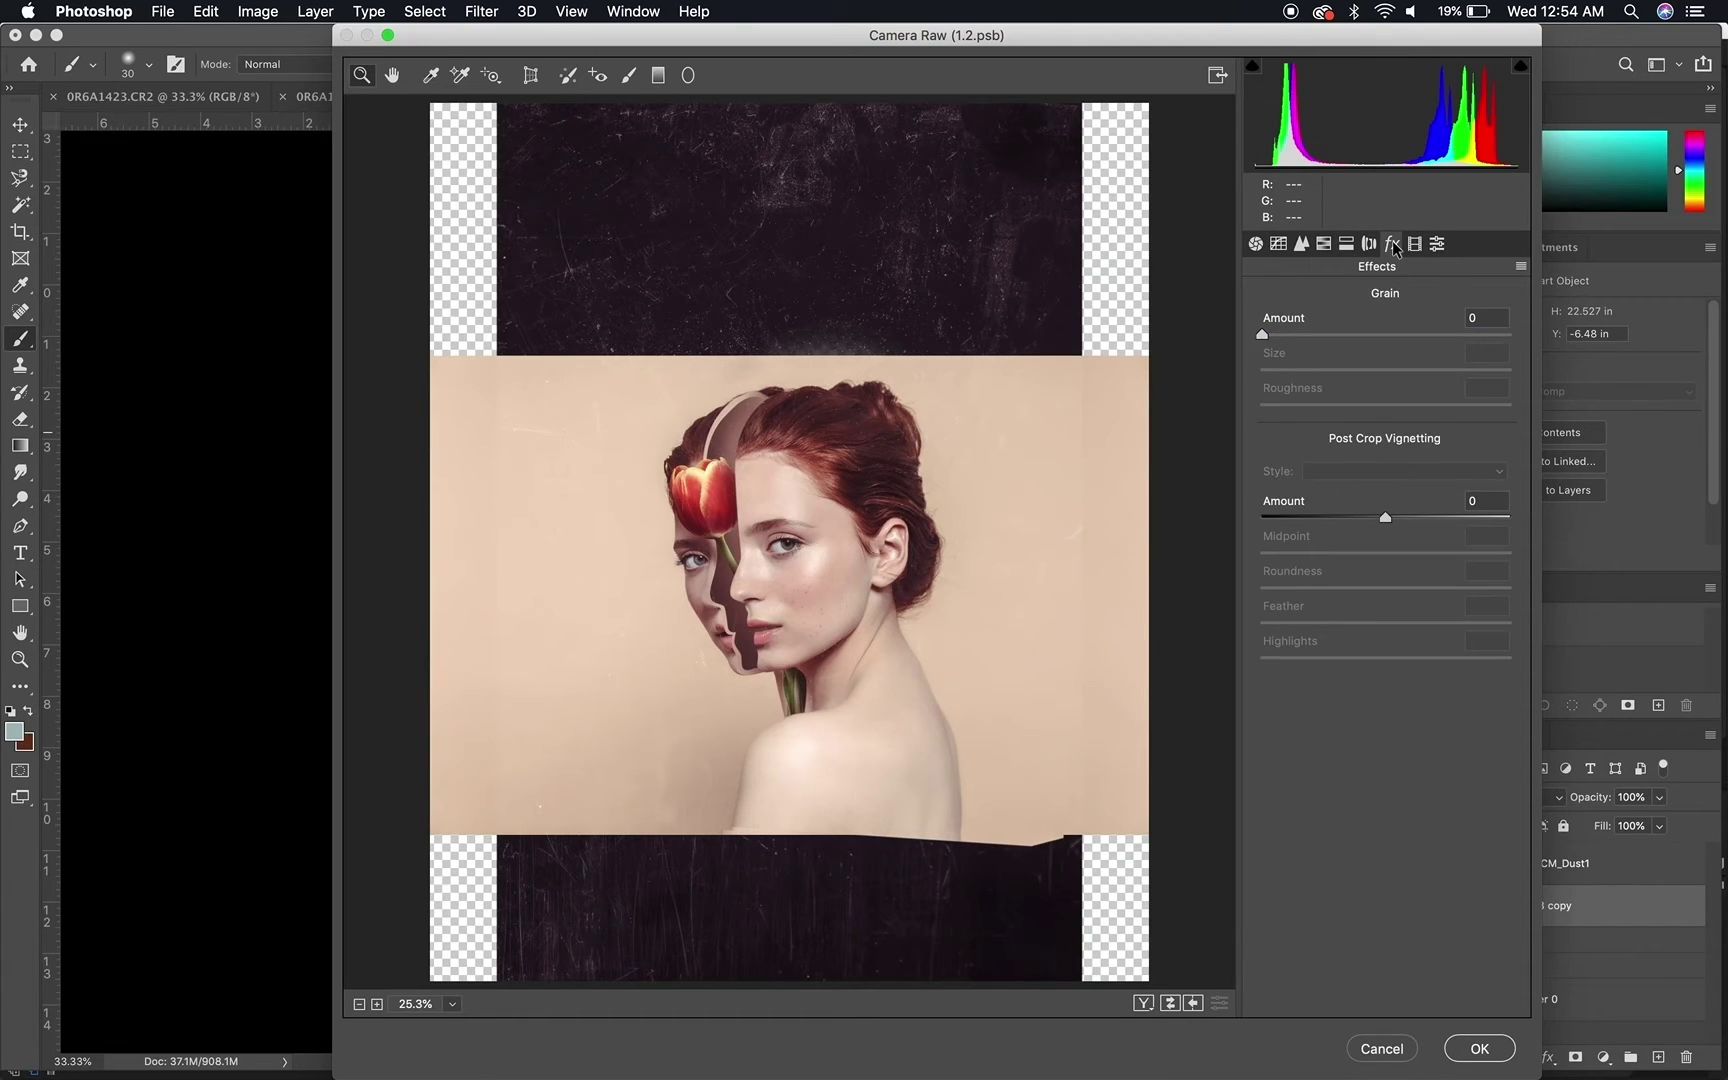
{"action": "left_click", "coordinate": [1349, 334]}
{"action": "mouse_move", "coordinate": [1350, 336]}
{"action": "left_mouse_down"}
{"action": "mouse_move", "coordinate": [1314, 369]}
{"action": "mouse_move", "coordinate": [1390, 337]}
{"action": "mouse_move", "coordinate": [1357, 350]}
{"action": "left_mouse_up"}
{"action": "left_click", "coordinate": [1309, 368]}
{"action": "left_click", "coordinate": [1370, 336]}
{"action": "left_click", "coordinate": [1354, 336]}
{"action": "left_click_drag", "start_coordinate": [1311, 375], "coordinate": [1301, 370]}
Set the camera calibration hues to Blue Primary -13, Green Primary +11 and Red Primary +8
{"action": "left_click", "coordinate": [1414, 245]}
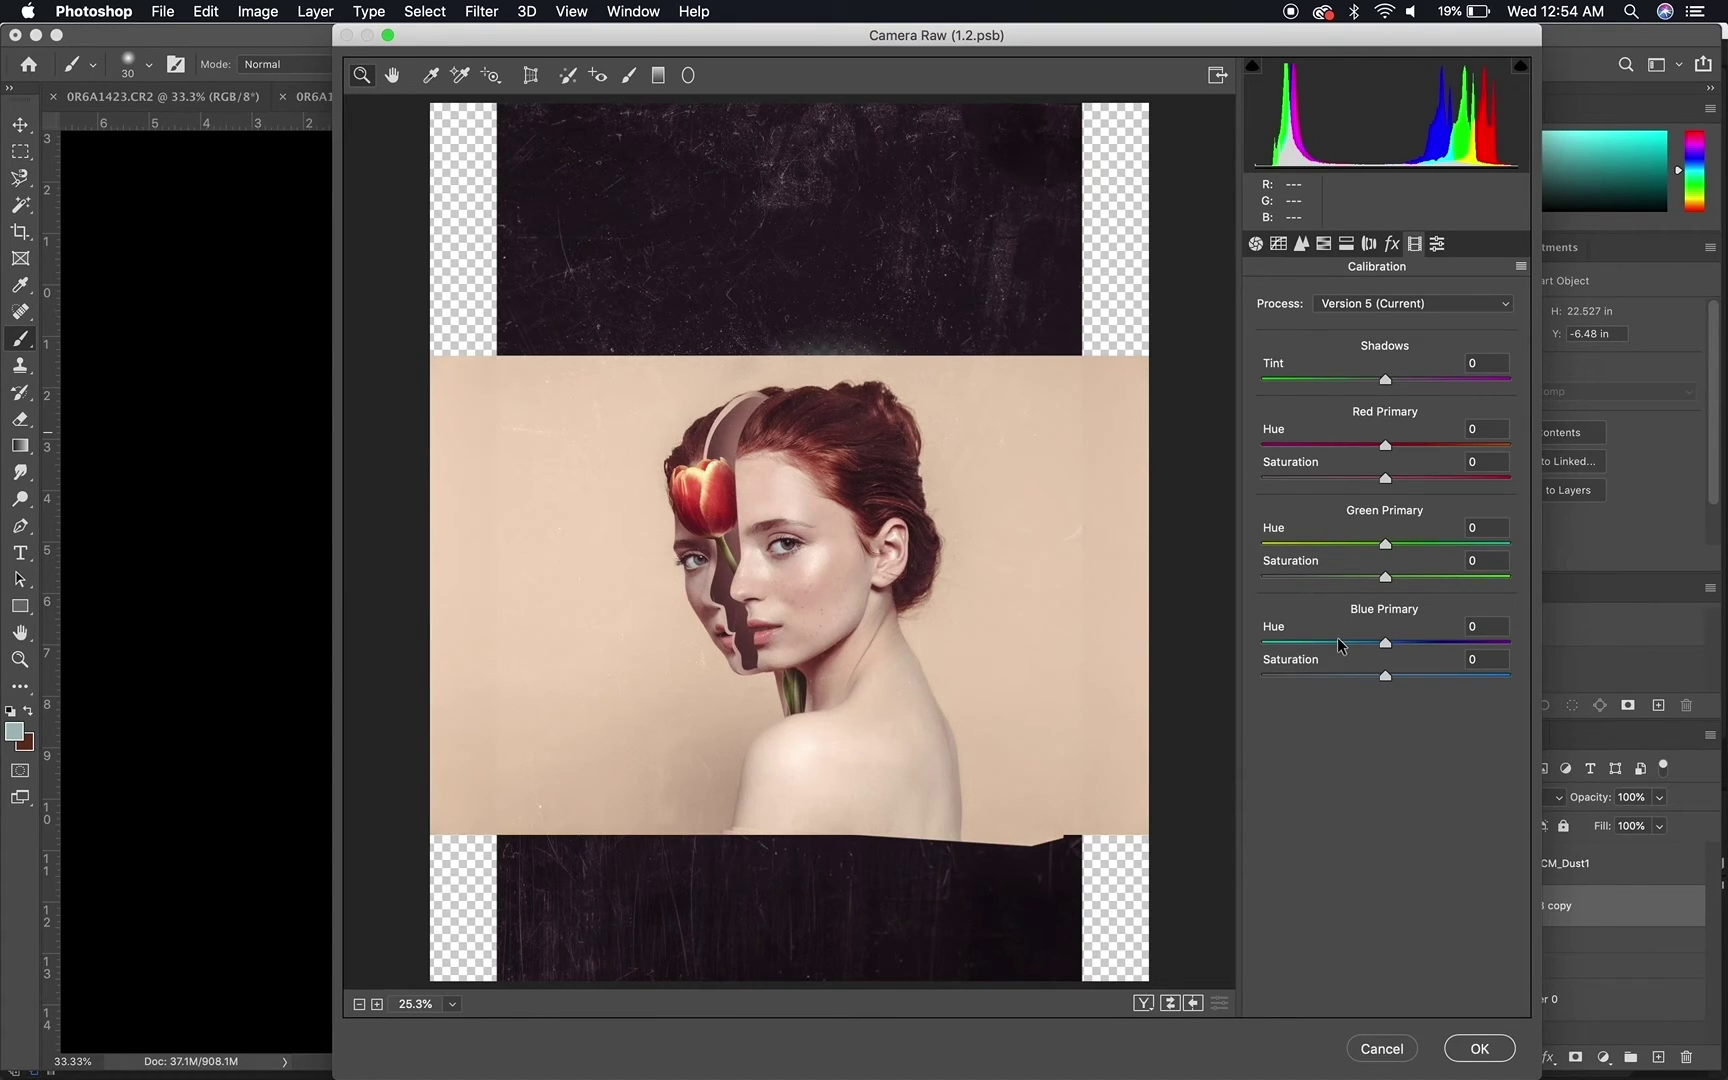
{"action": "left_click_drag", "start_coordinate": [1340, 645], "coordinate": [1387, 644]}
{"action": "left_click", "coordinate": [1343, 644]}
{"action": "left_click_drag", "start_coordinate": [1343, 644], "coordinate": [1366, 644]}
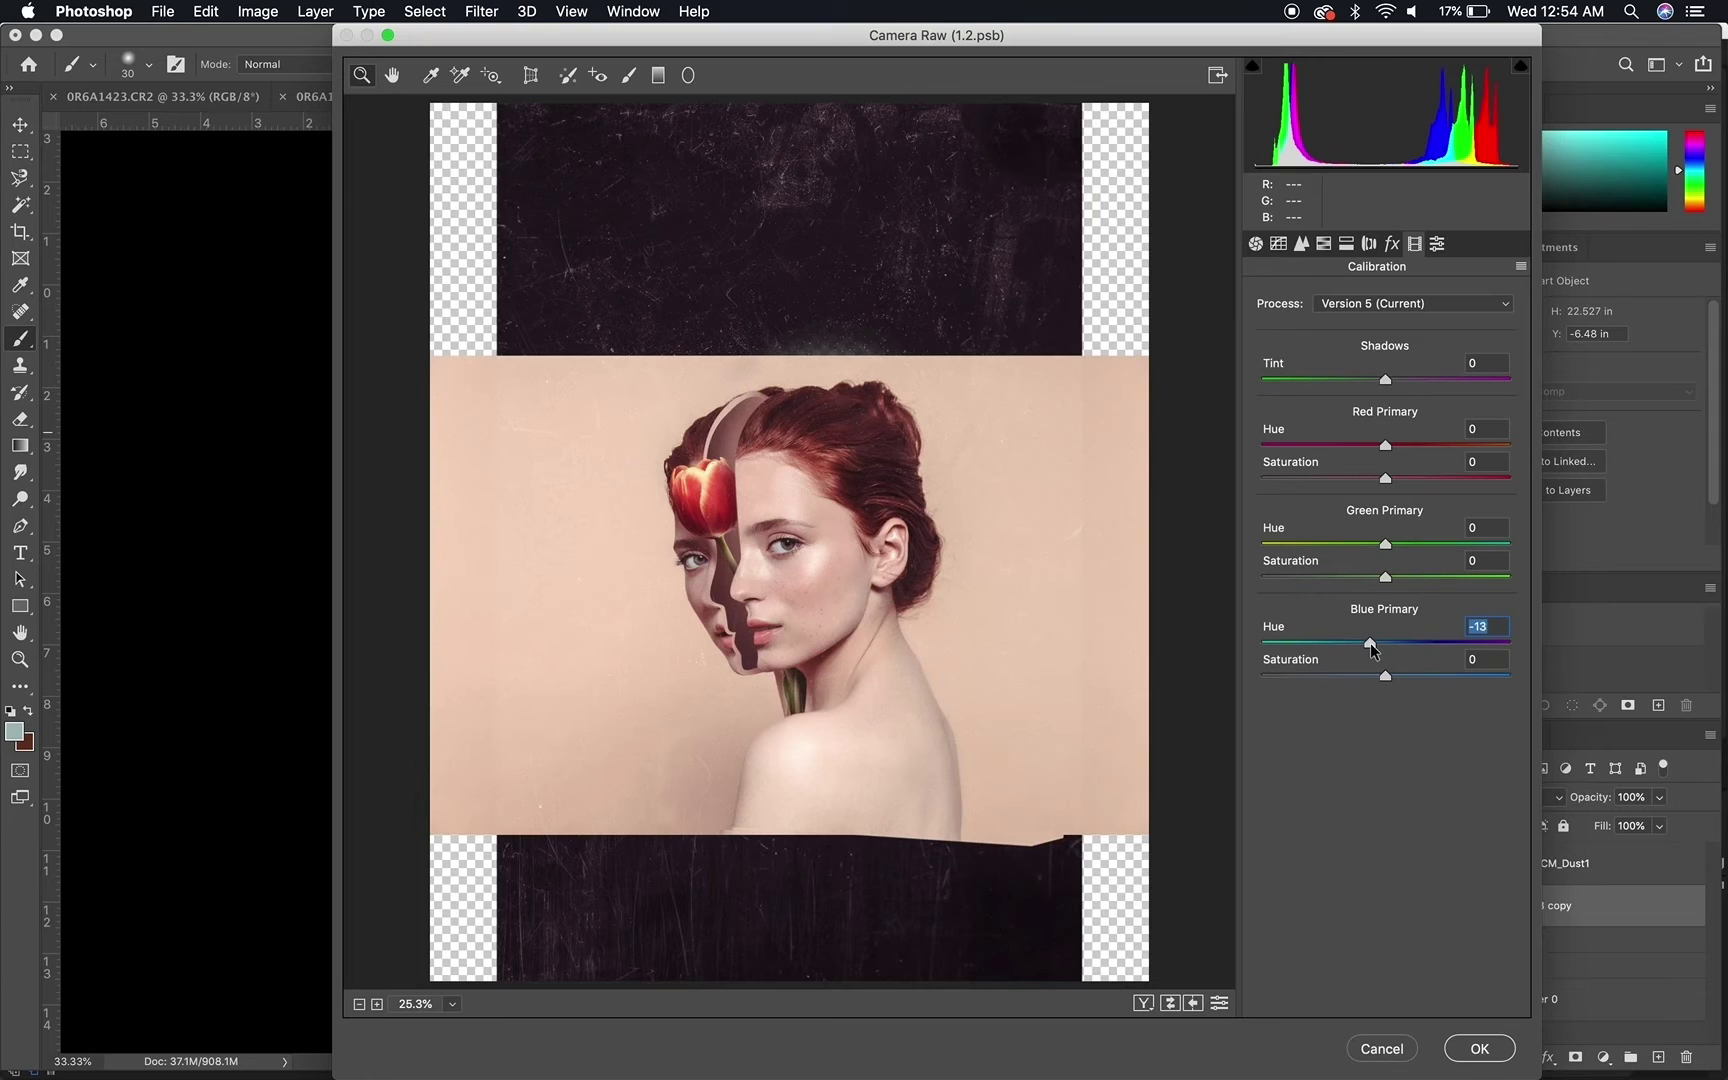
{"action": "left_click", "coordinate": [1399, 544]}
{"action": "left_click", "coordinate": [1399, 445]}
{"action": "left_click_drag", "start_coordinate": [1399, 445], "coordinate": [1396, 445]}
Anchor the Green channel's point tone curve at its quarter points and raise a midtone point to Input 143, Output 148
{"action": "left_click", "coordinate": [1325, 245]}
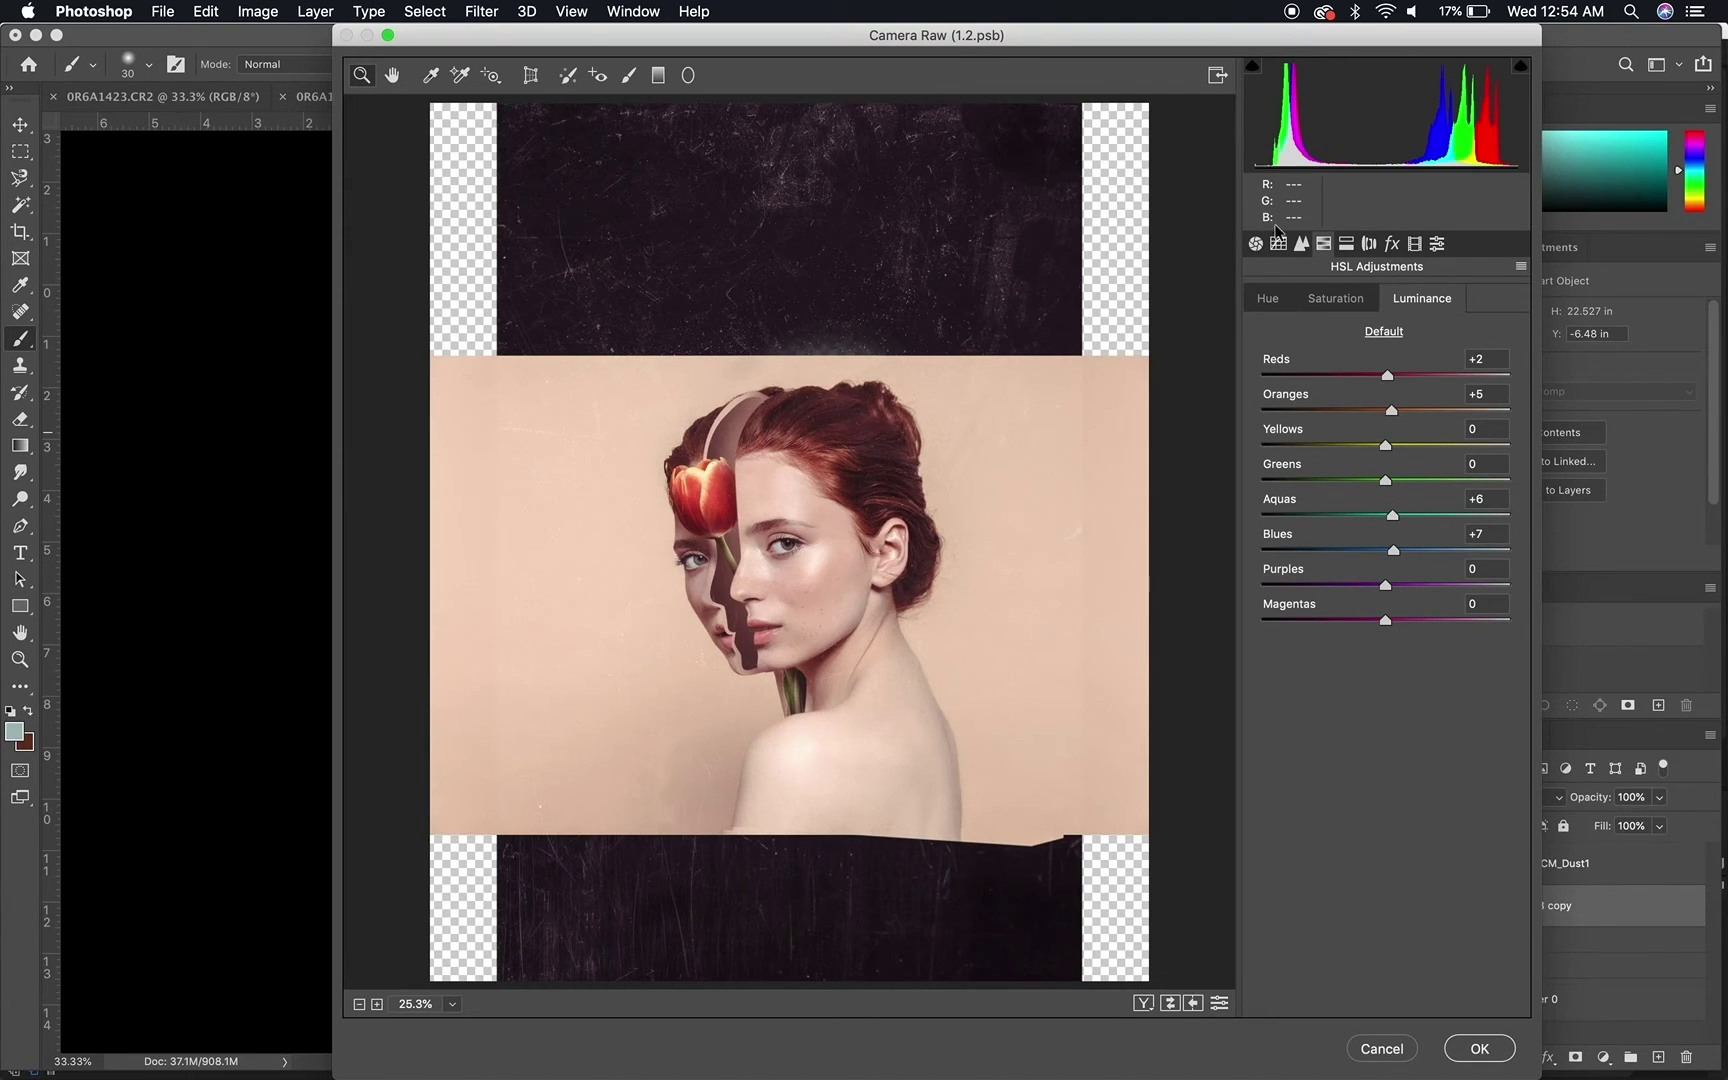
{"action": "left_click", "coordinate": [1368, 245]}
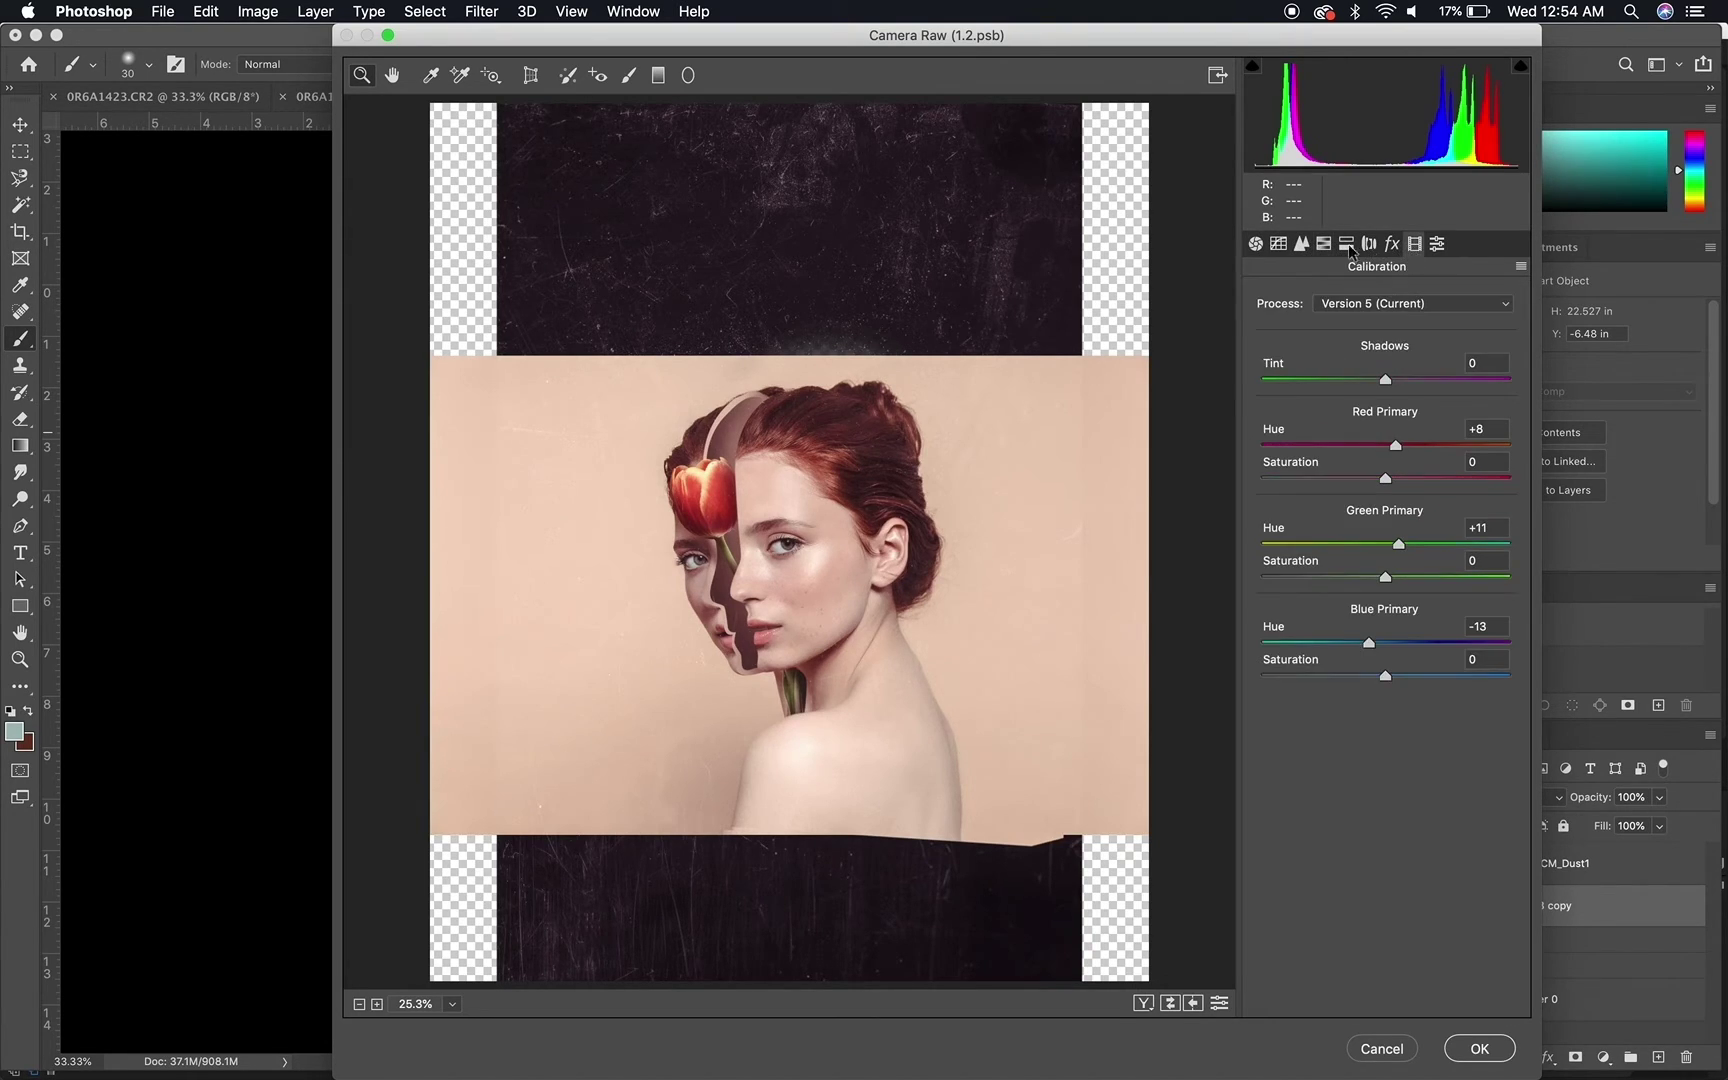
{"action": "left_click", "coordinate": [1277, 245]}
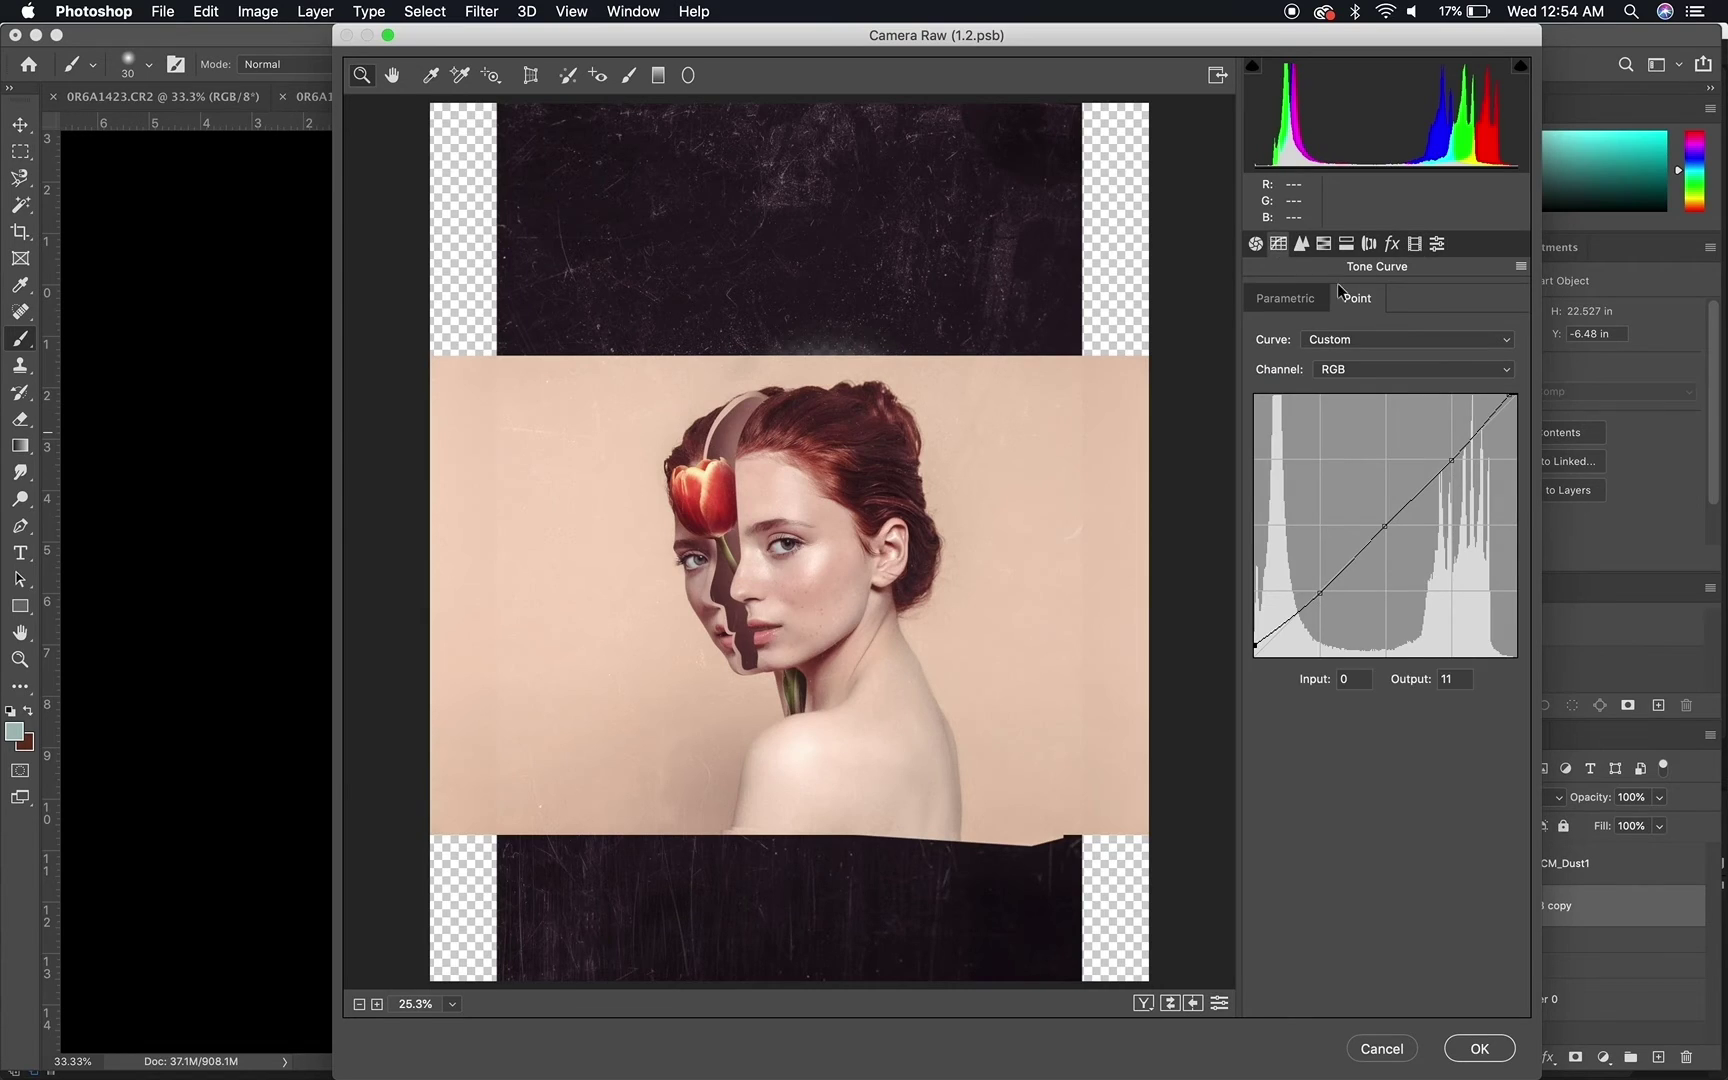
{"action": "left_click", "coordinate": [1358, 370]}
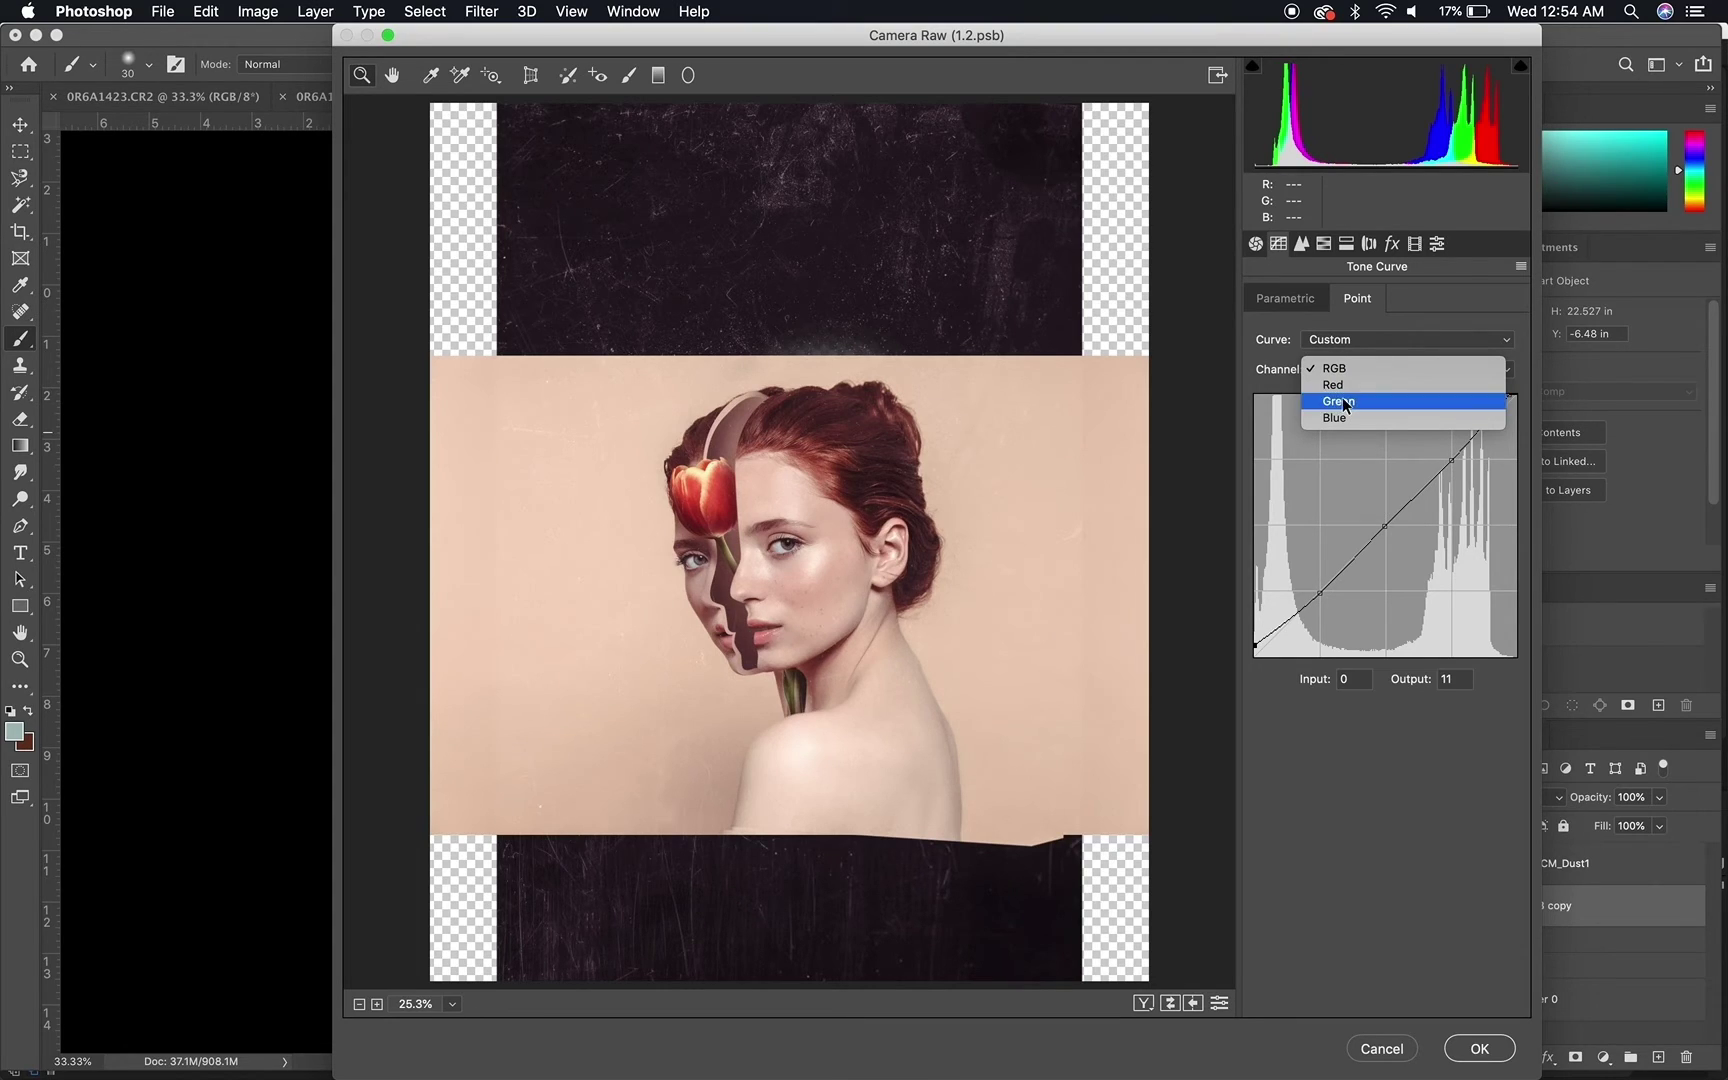
{"action": "left_click", "coordinate": [1346, 404]}
{"action": "left_click", "coordinate": [1319, 589]}
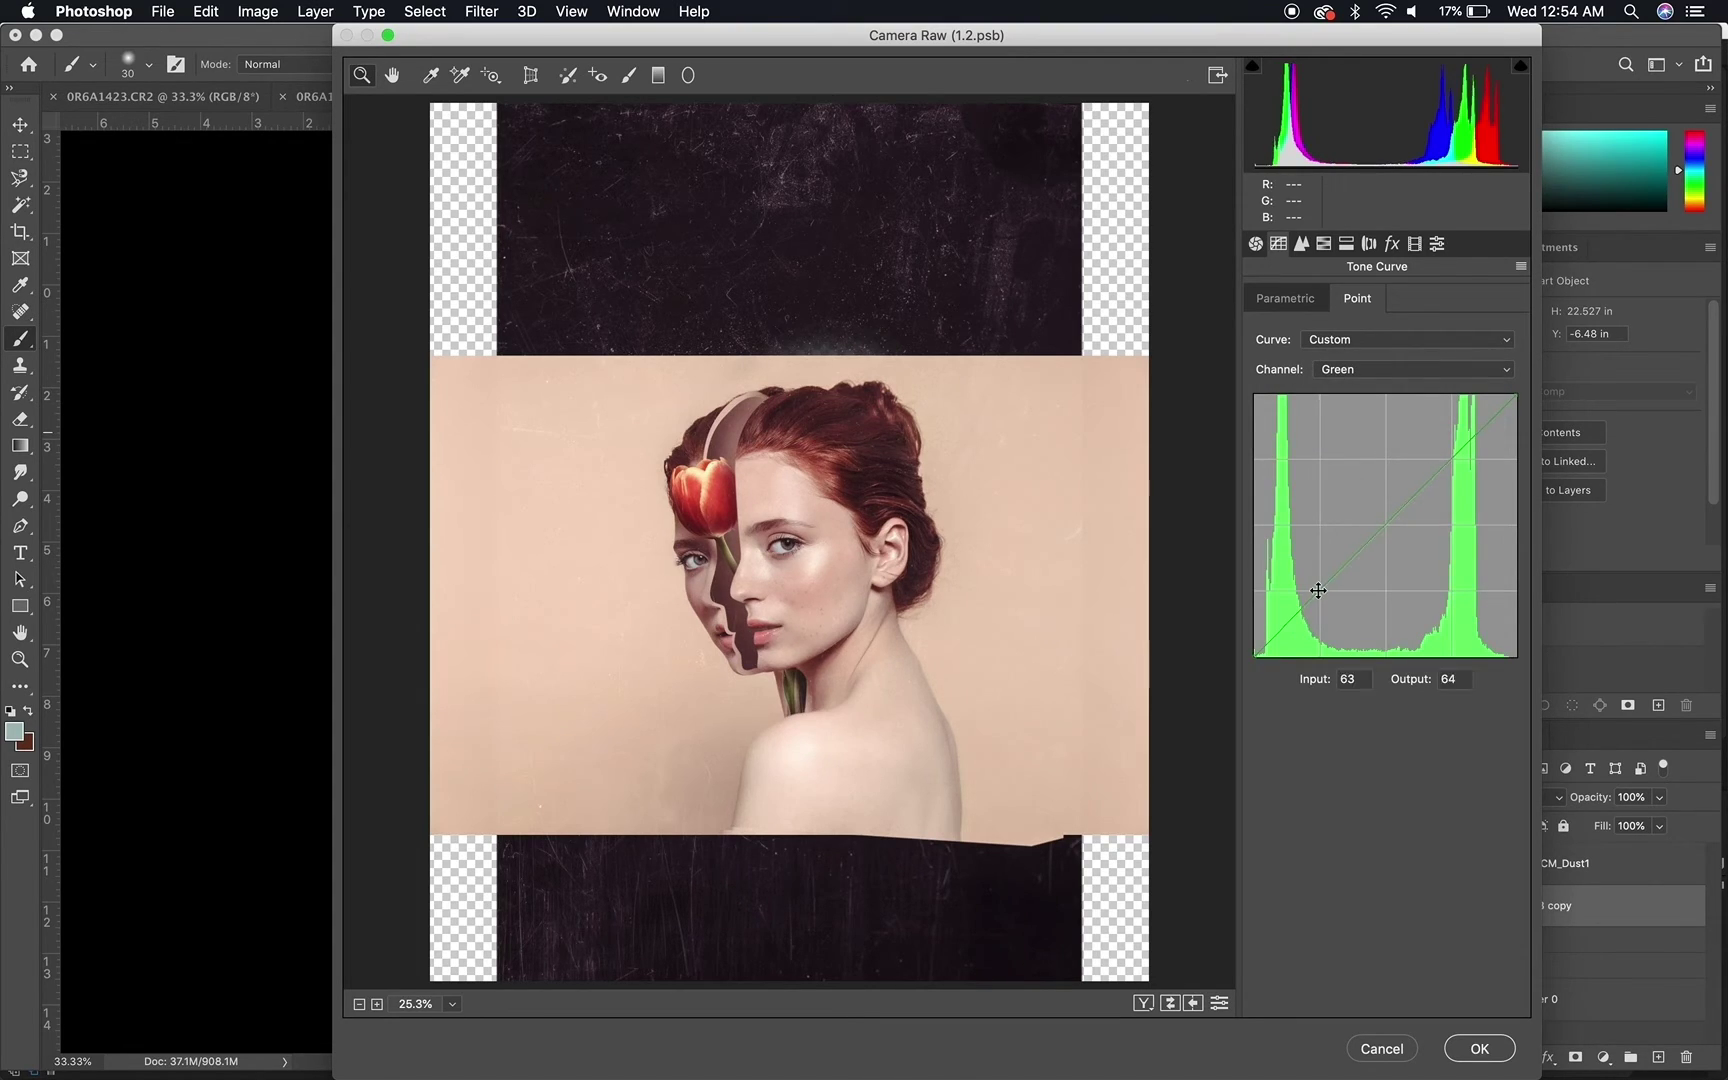
{"action": "left_click", "coordinate": [1381, 525]}
{"action": "left_click", "coordinate": [1451, 458]}
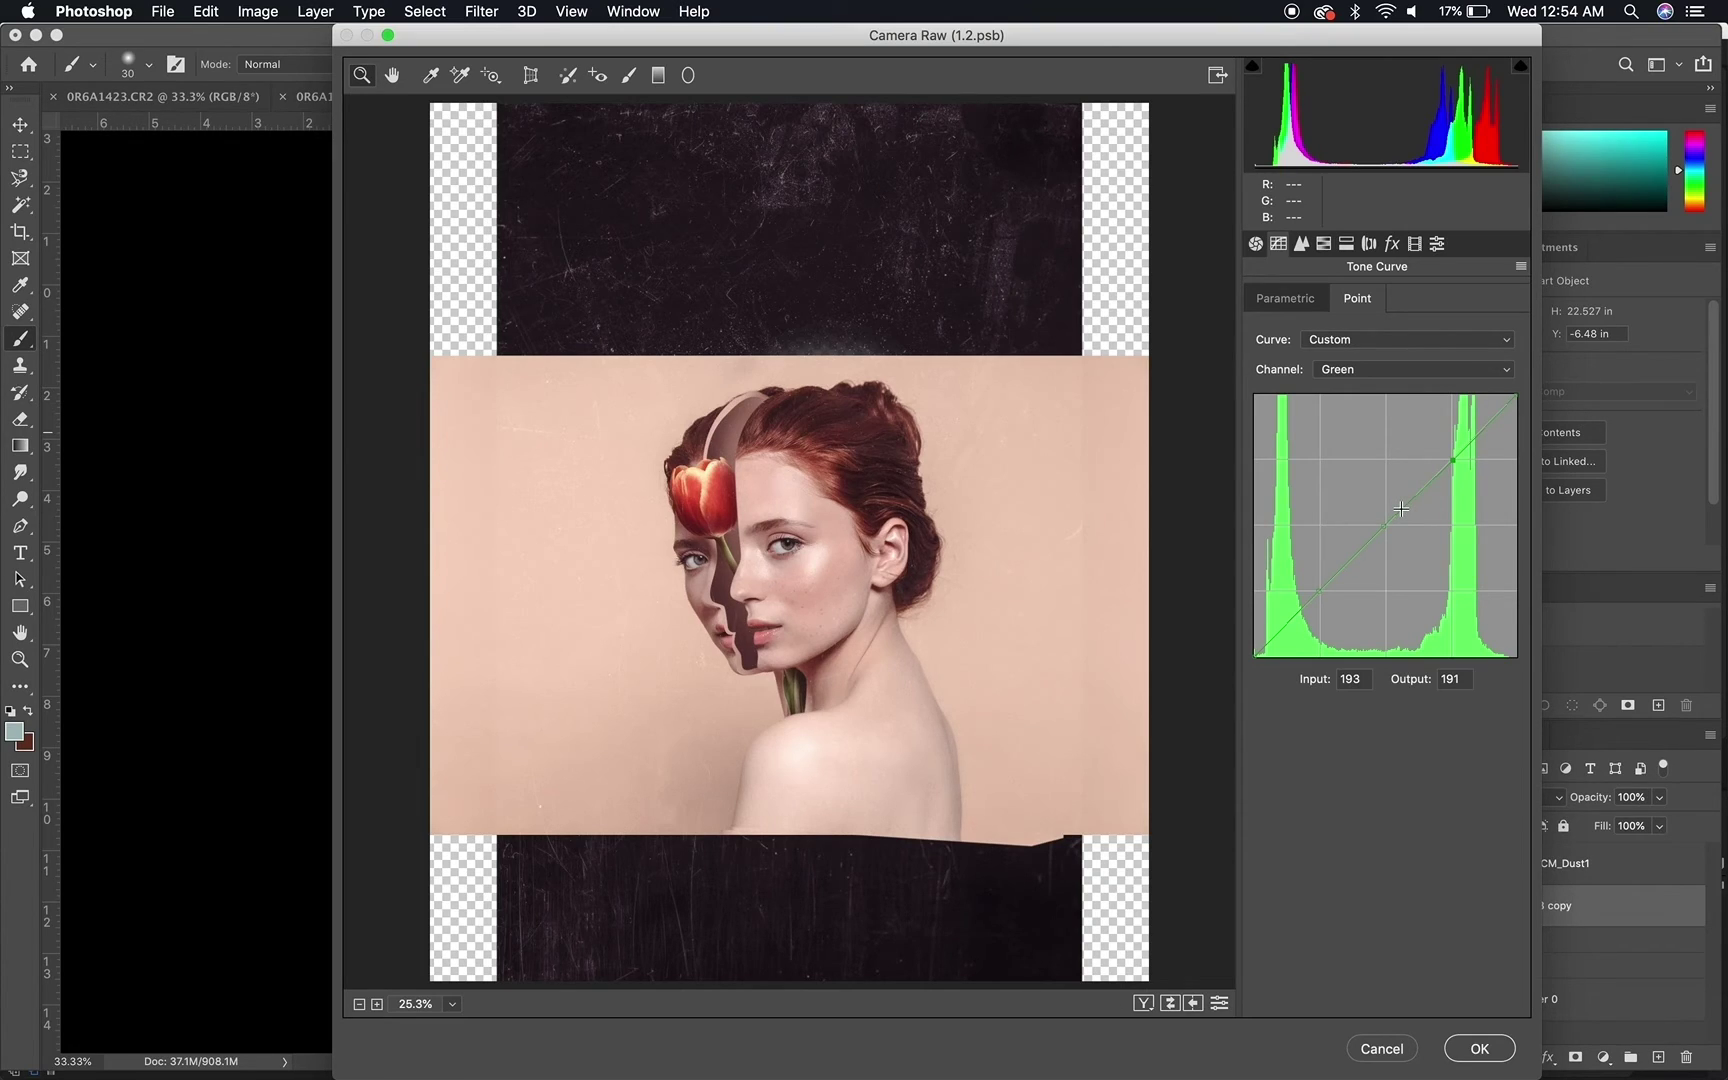
{"action": "mouse_move", "coordinate": [1401, 509]}
{"action": "left_mouse_down"}
{"action": "mouse_move", "coordinate": [1407, 585]}
{"action": "mouse_move", "coordinate": [1401, 417]}
{"action": "mouse_move", "coordinate": [1413, 583]}
{"action": "mouse_move", "coordinate": [1400, 451]}
{"action": "mouse_move", "coordinate": [1403, 510]}
{"action": "left_mouse_up"}
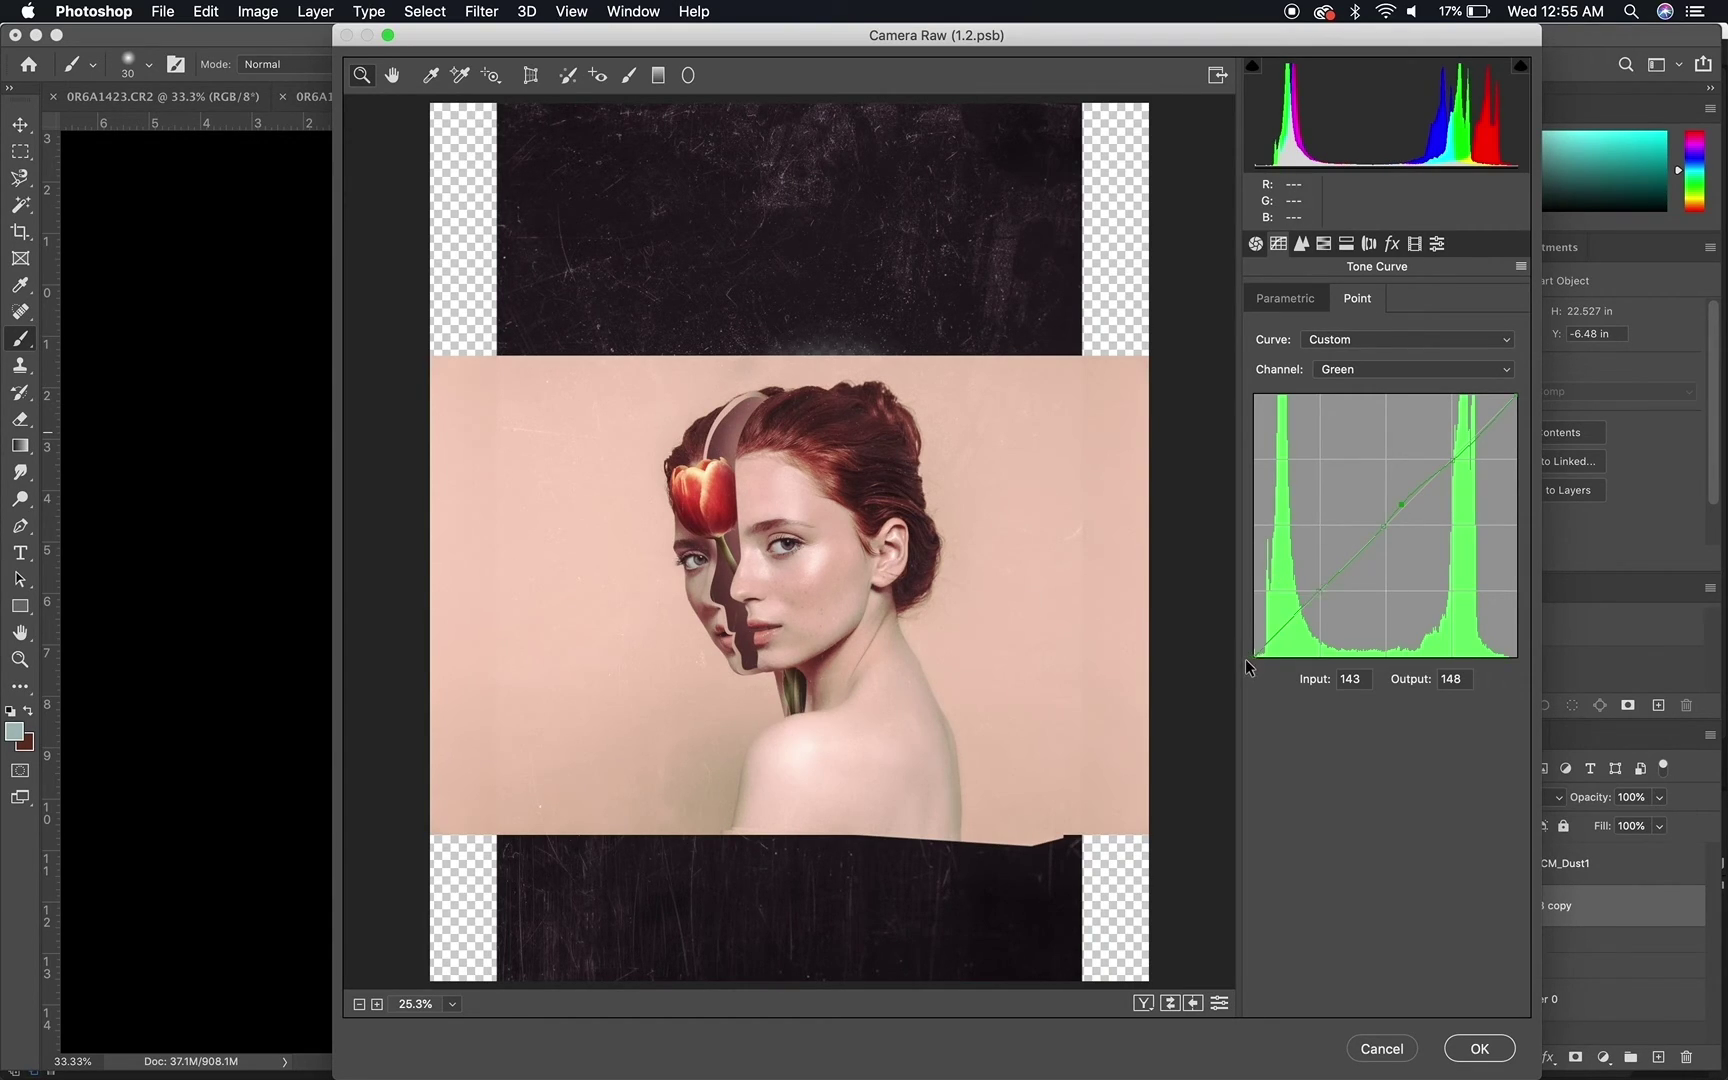
Anchor the Red channel's point tone curve with points at its quarter, middle and three-quarter positions
{"action": "left_click", "coordinate": [1343, 370]}
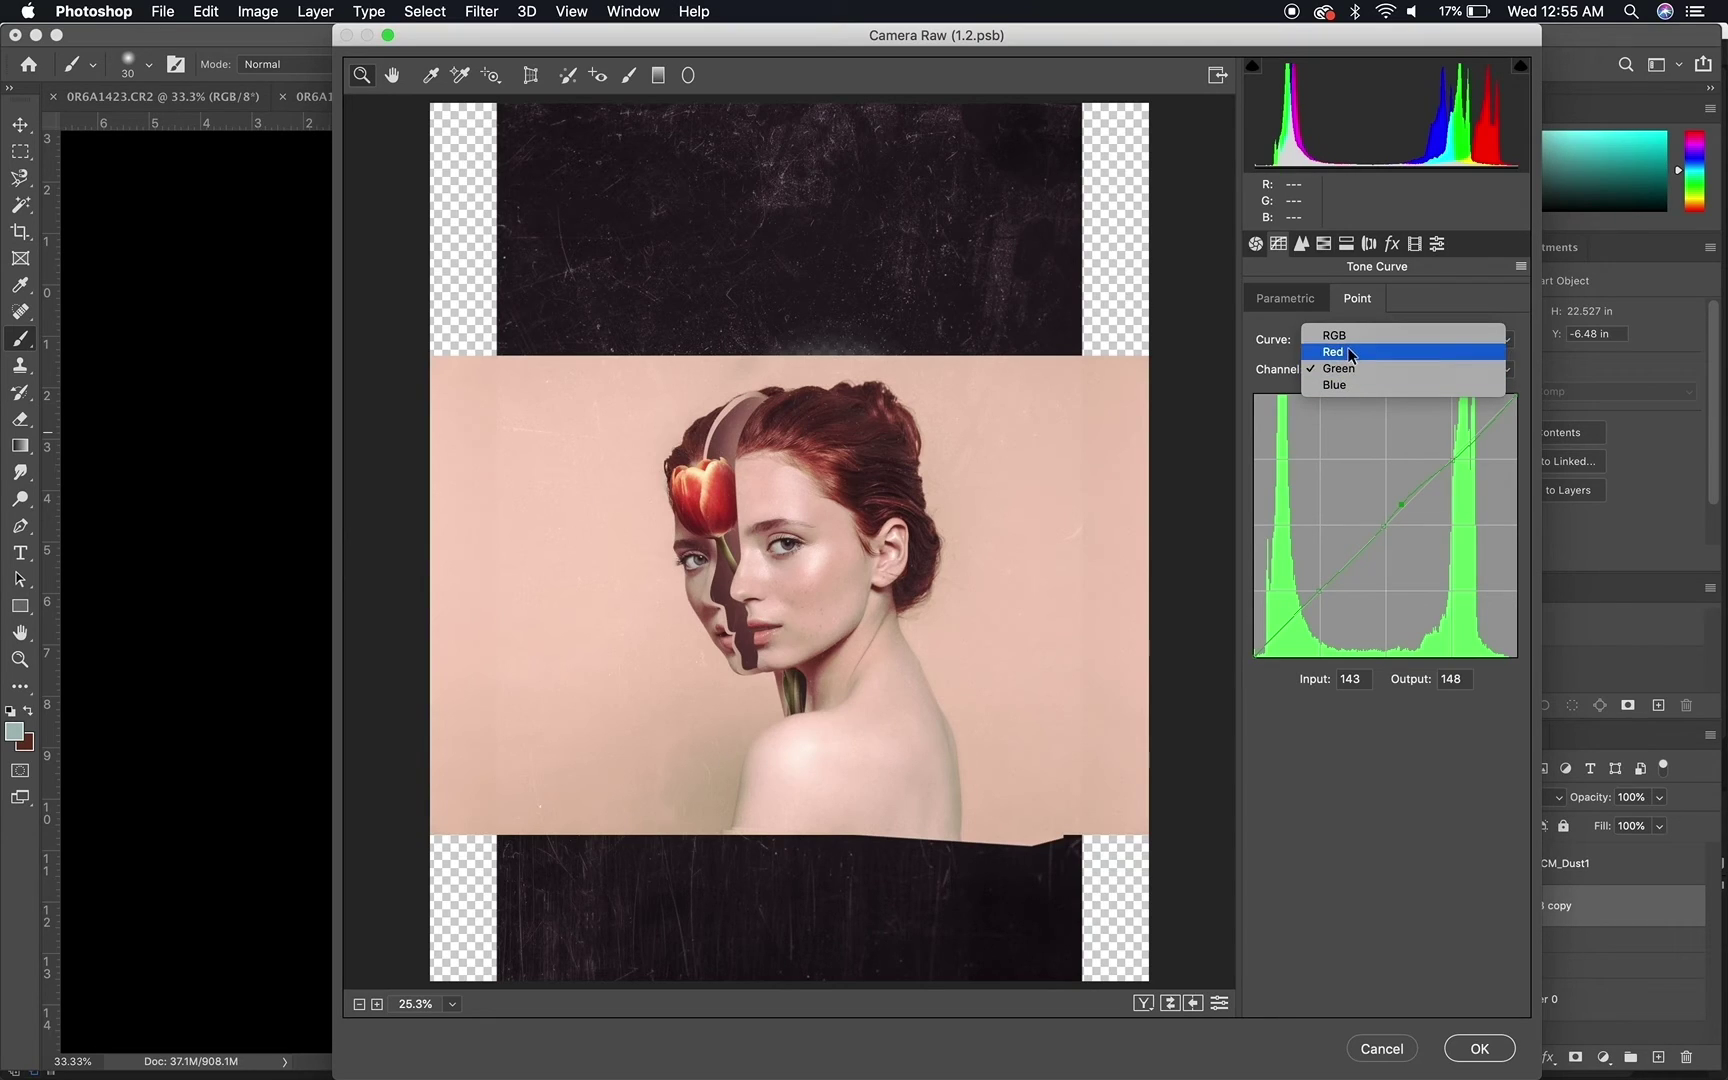
{"action": "left_click", "coordinate": [1354, 356]}
{"action": "left_click", "coordinate": [1318, 591]}
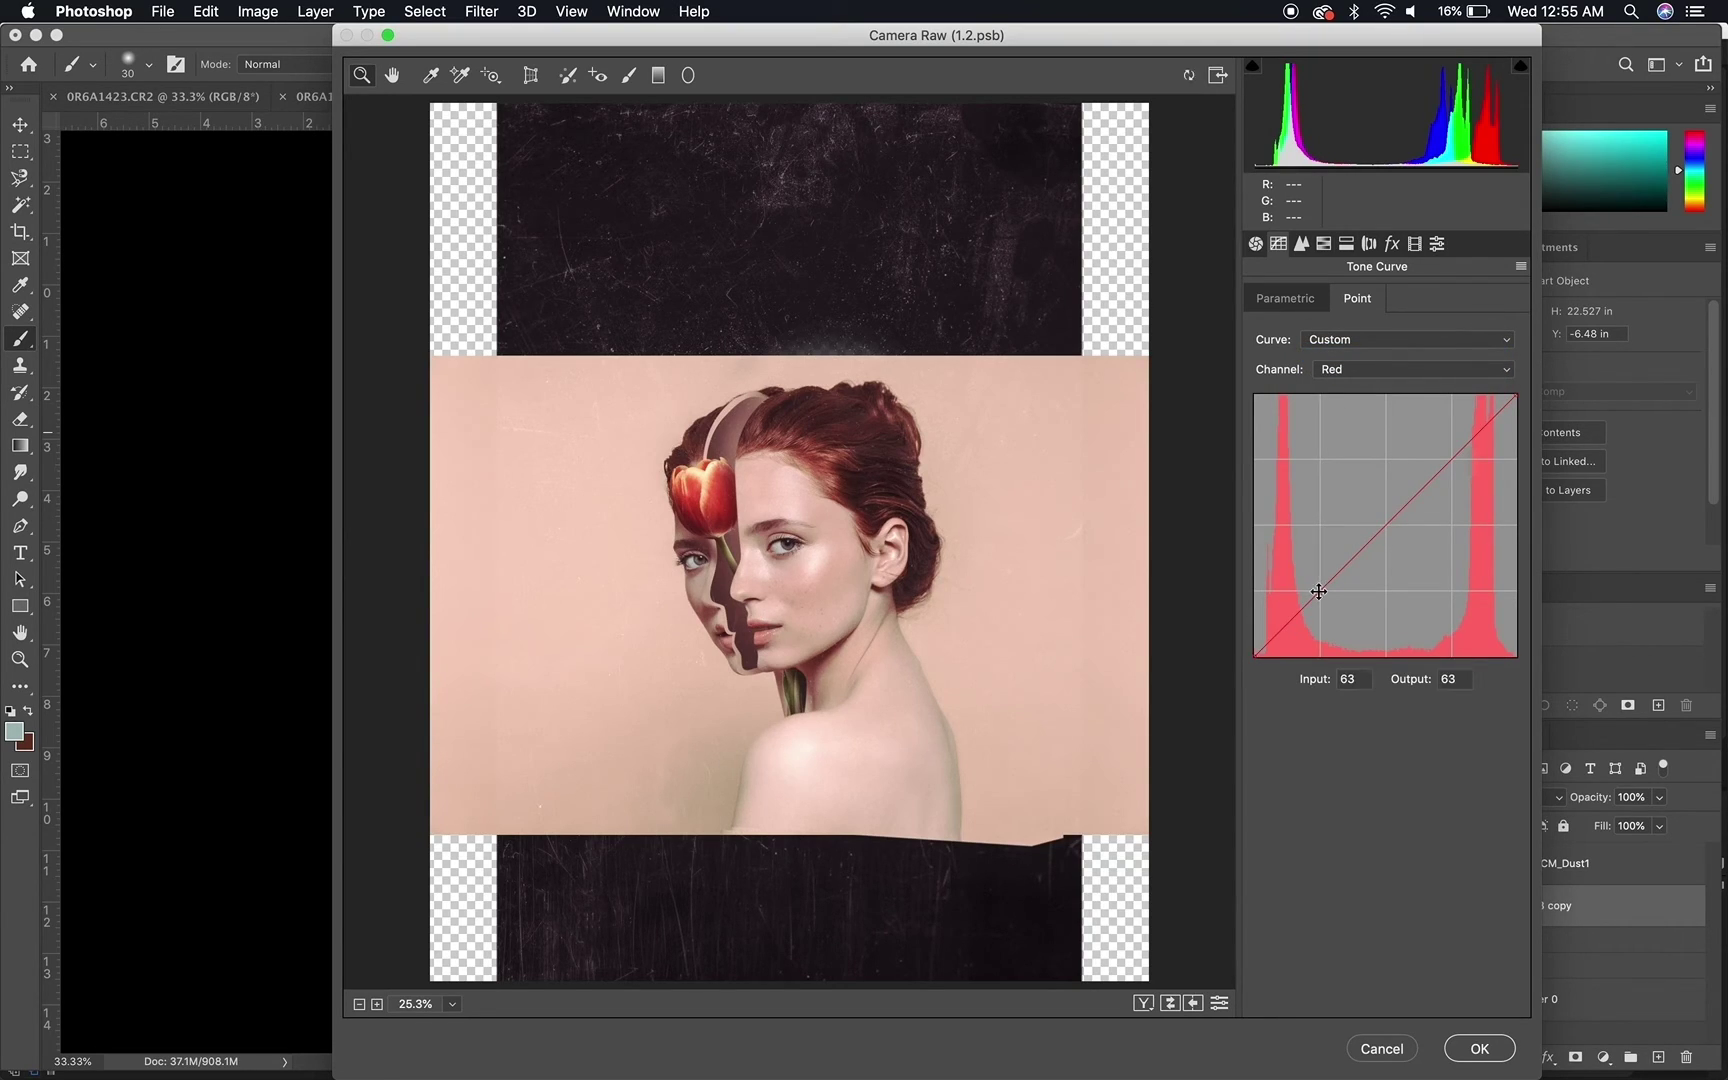
{"action": "left_click", "coordinate": [1387, 525]}
{"action": "left_click_drag", "start_coordinate": [1451, 460], "coordinate": [1451, 459]}
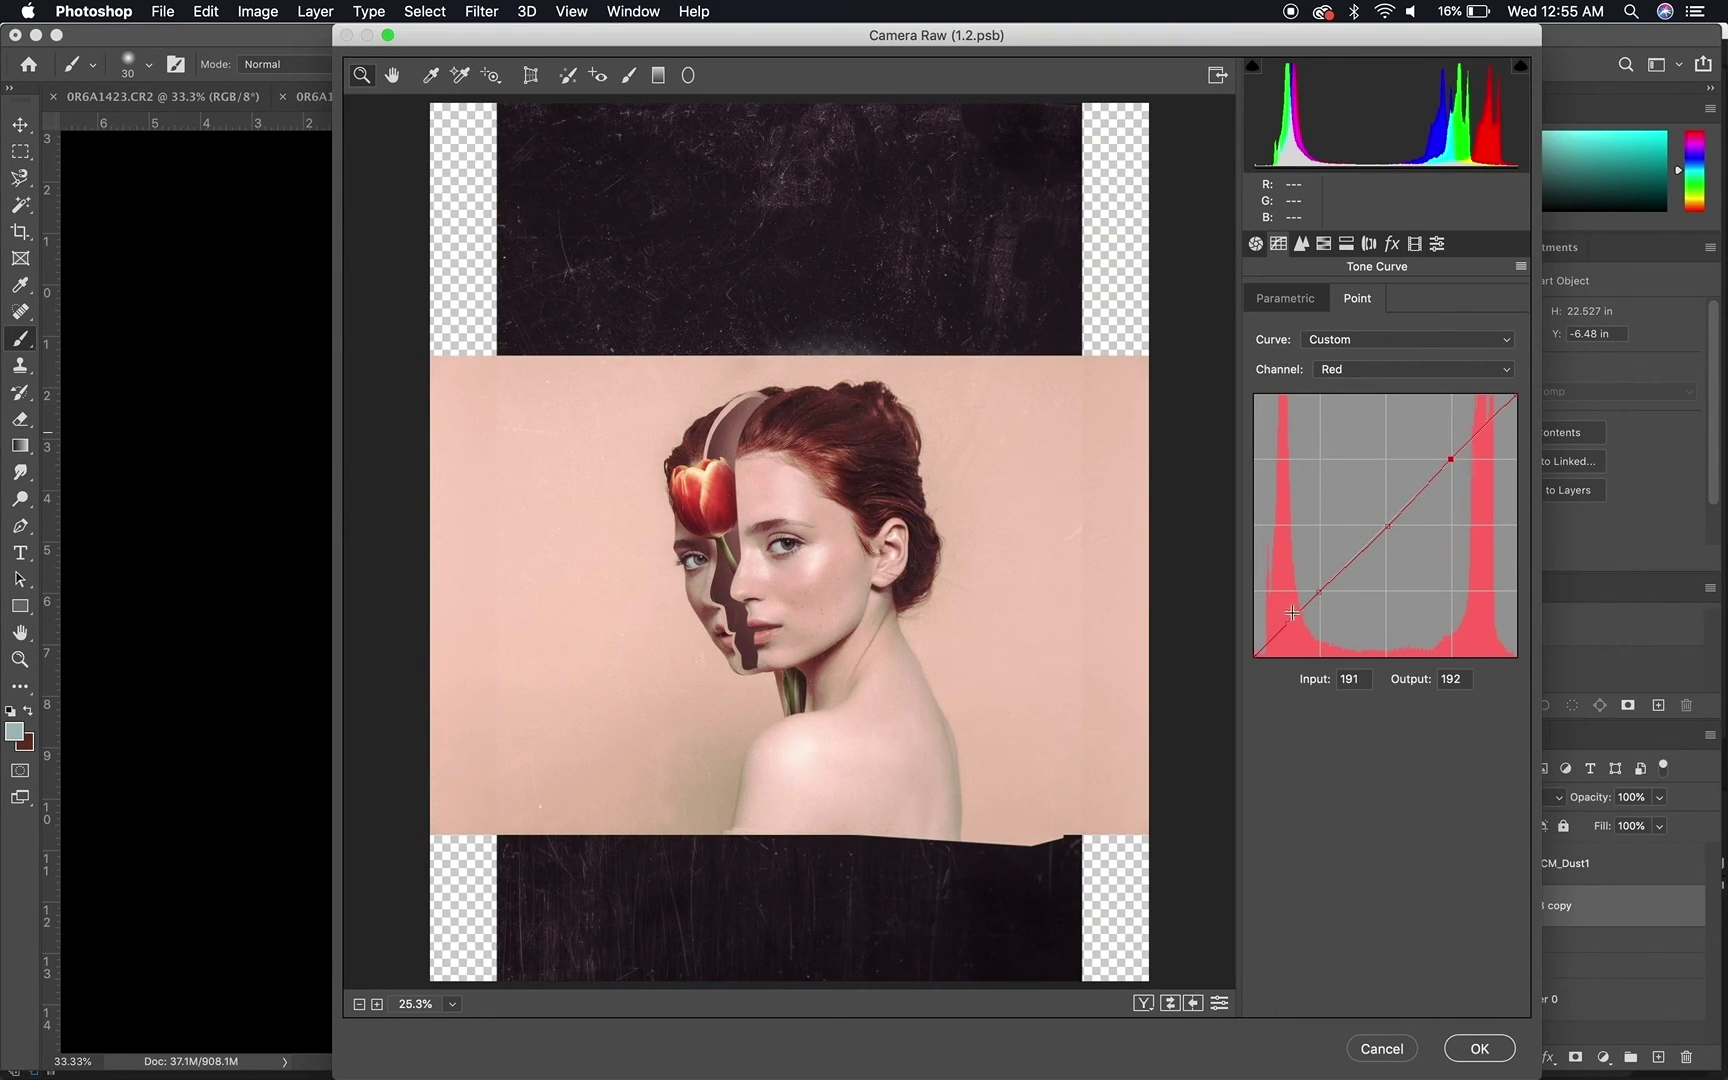
Lift the Red curve's black point to Output 7, raise a lower midtone point to Input 91, Output 101, and apply the filter
{"action": "left_click_drag", "start_coordinate": [1256, 657], "coordinate": [1253, 651]}
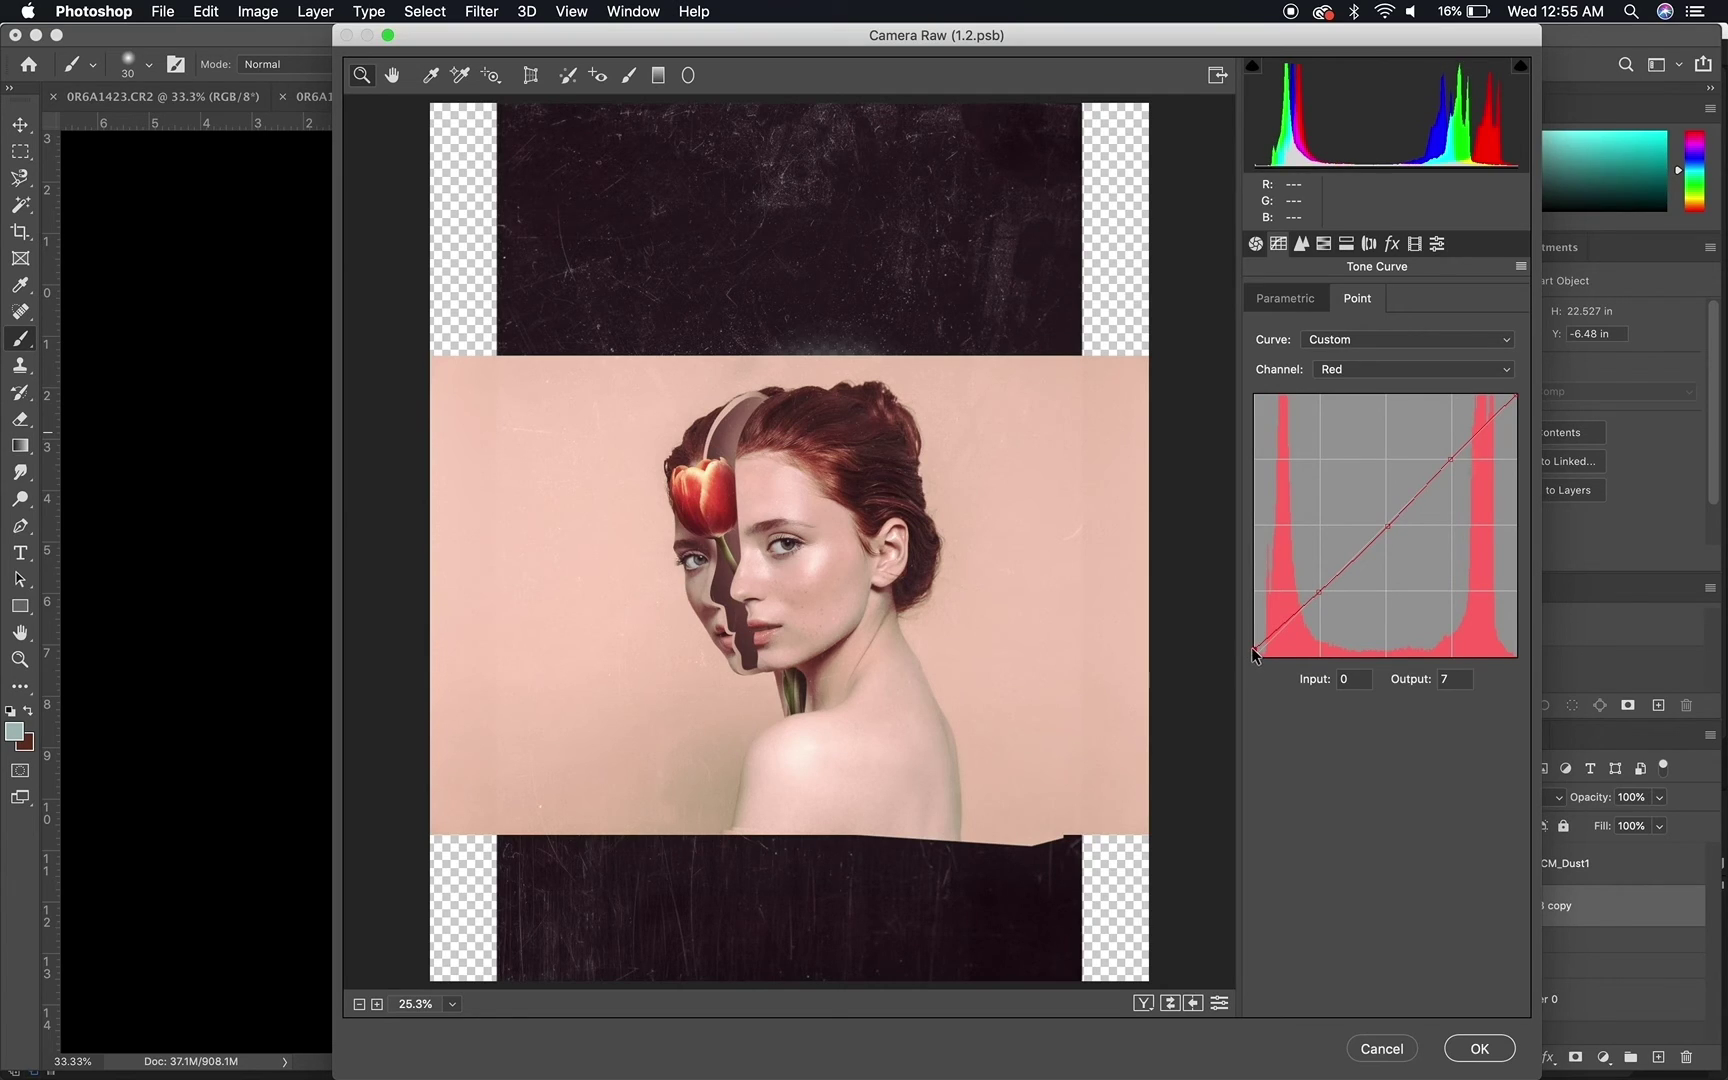
{"action": "left_click_drag", "start_coordinate": [1355, 560], "coordinate": [1350, 560]}
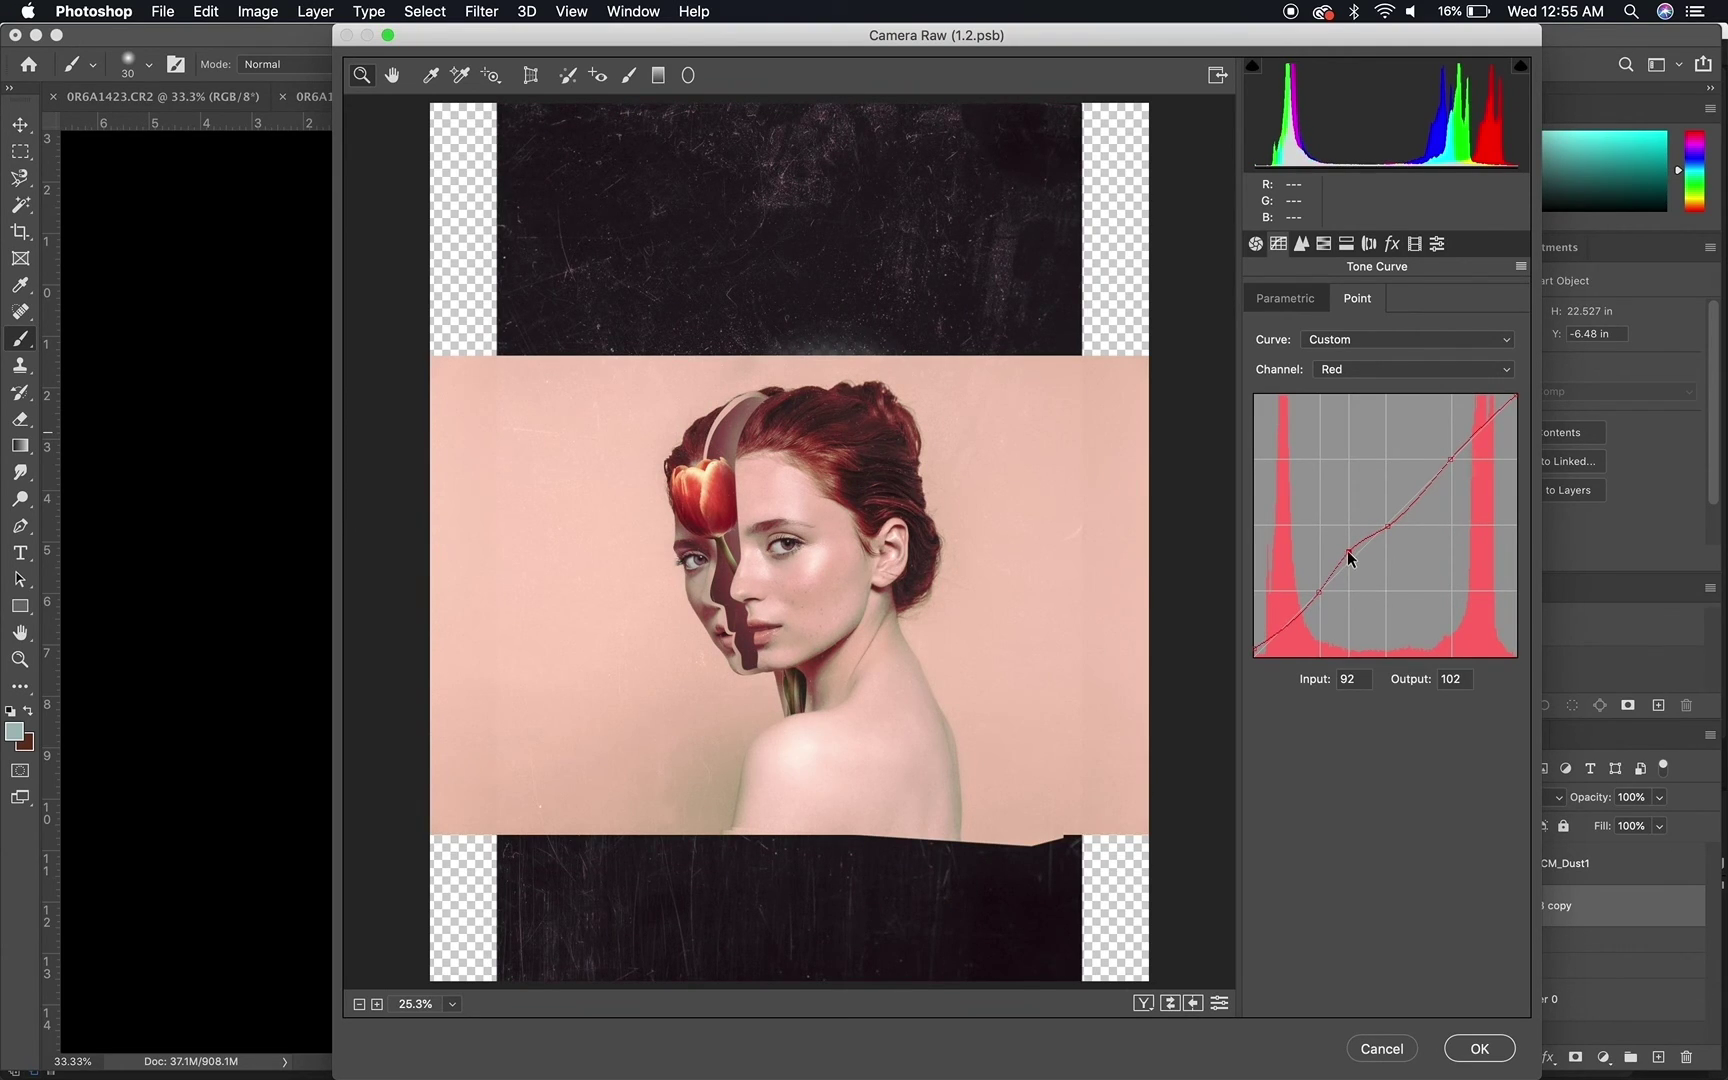
{"action": "left_click_drag", "start_coordinate": [1349, 558], "coordinate": [1348, 552]}
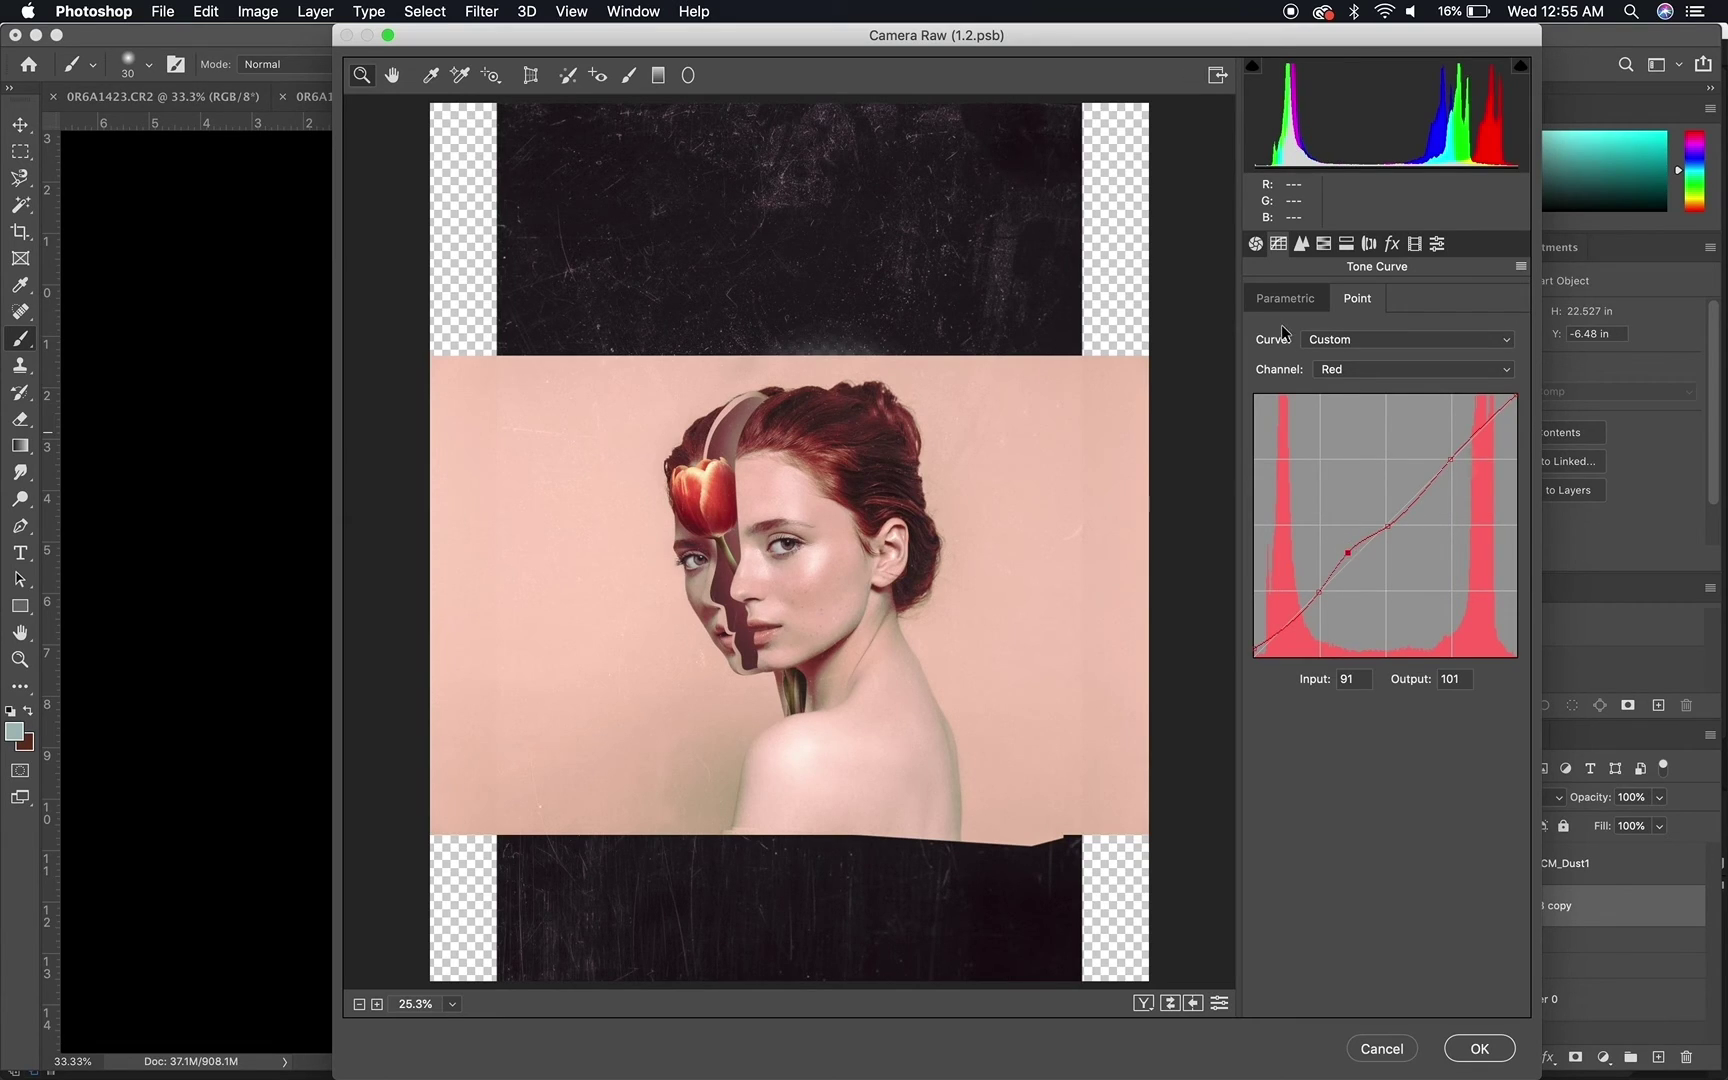
{"action": "left_click", "coordinate": [1482, 1048]}
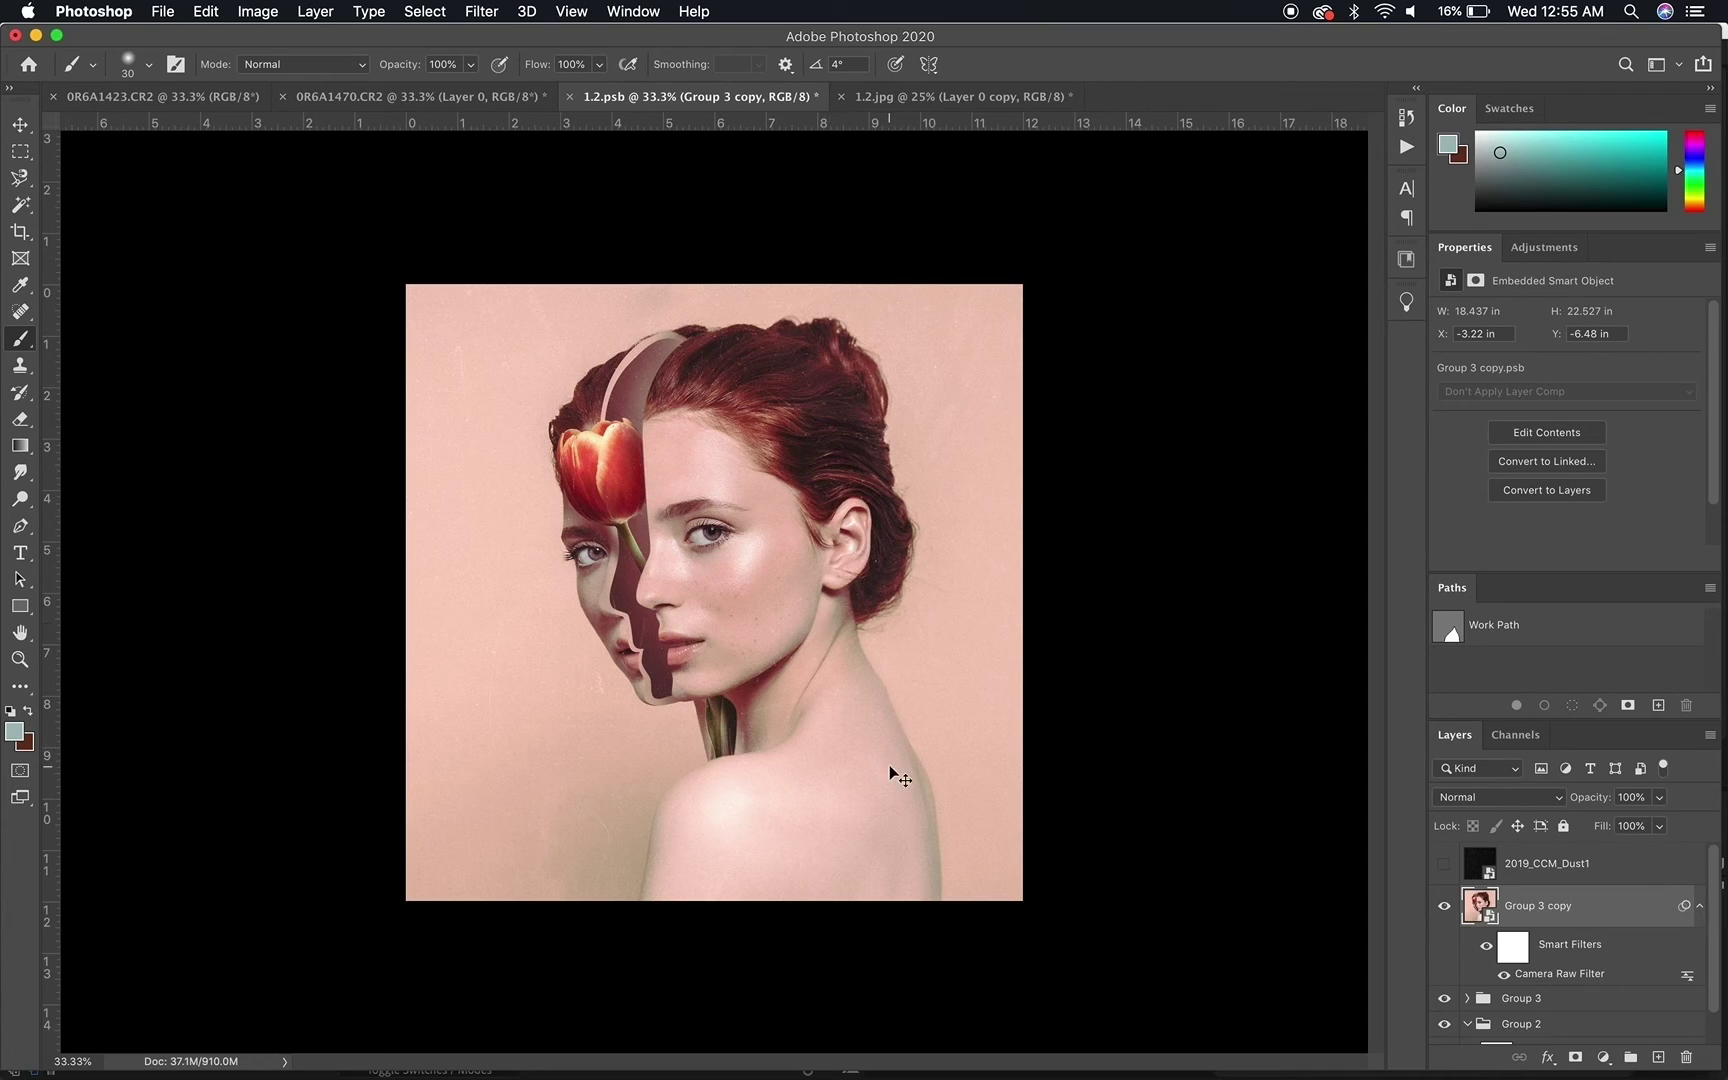
Duplicate the graded smart object layer and cool the copy by setting its Camera Raw temperature to -30
{"action": "key", "text": "super+j"}
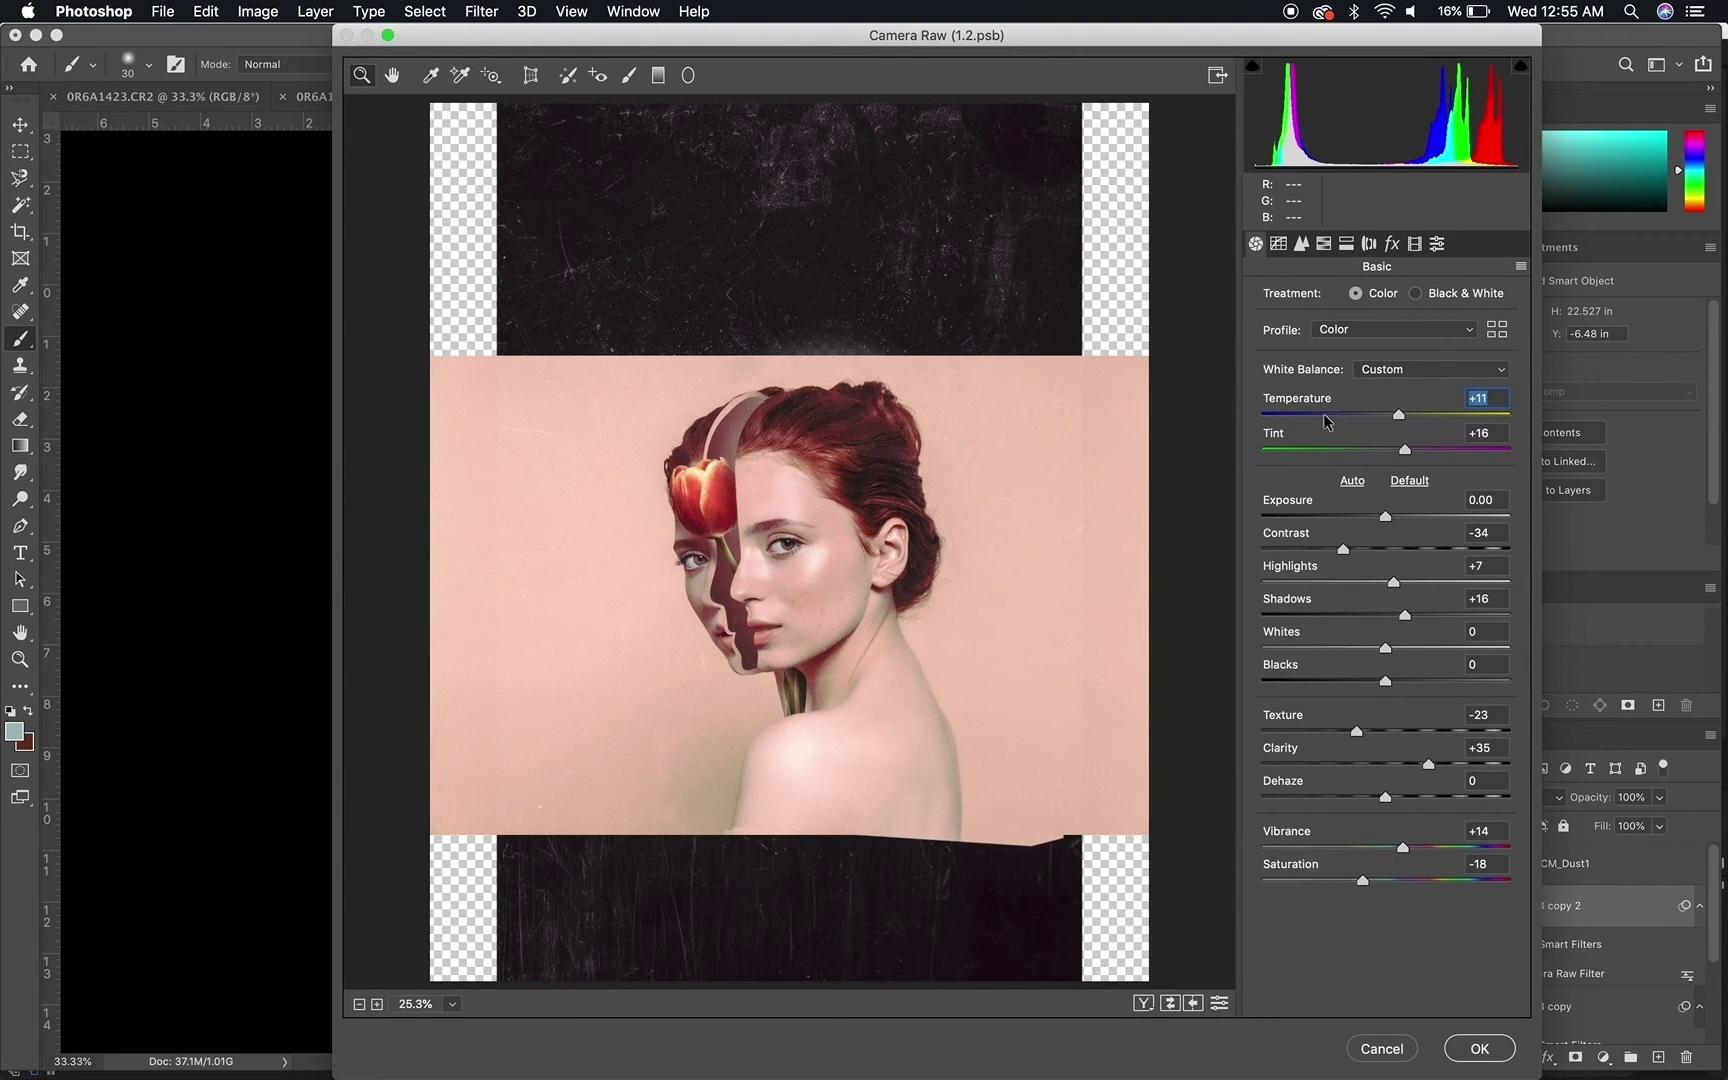
{"action": "left_click_drag", "start_coordinate": [1326, 422], "coordinate": [1350, 422]}
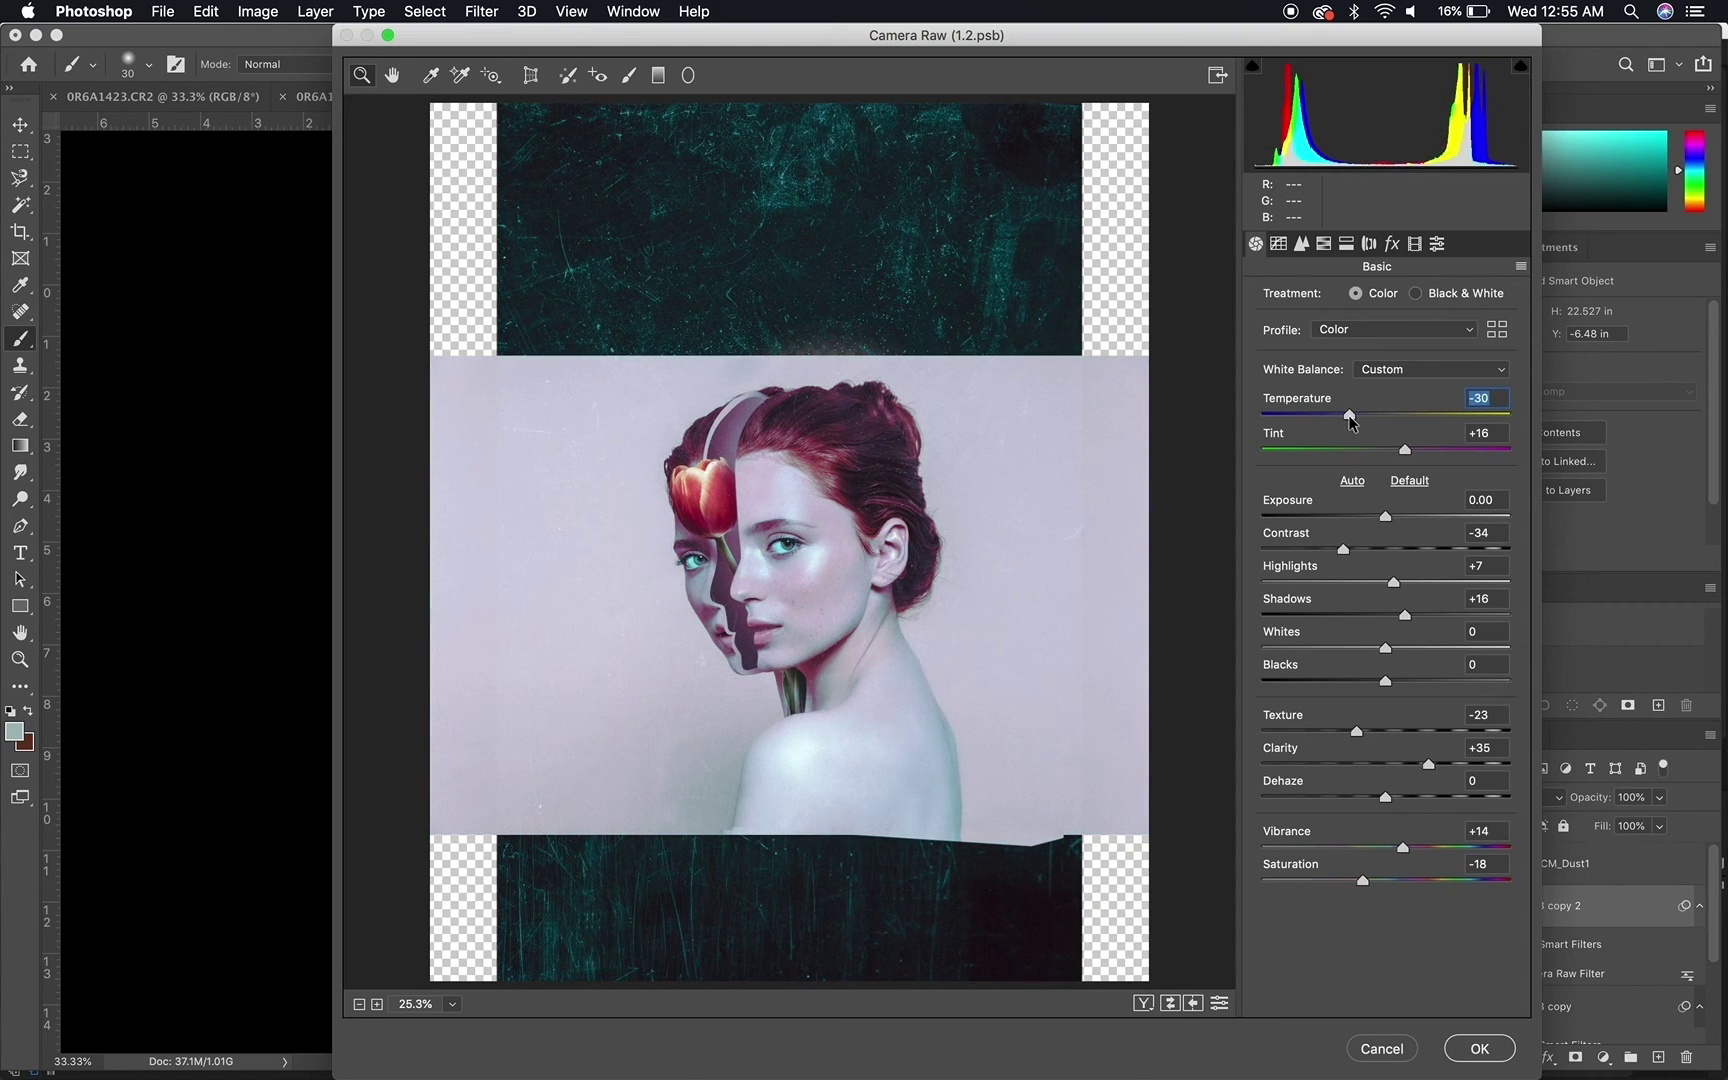
{"action": "left_click", "coordinate": [1481, 1048]}
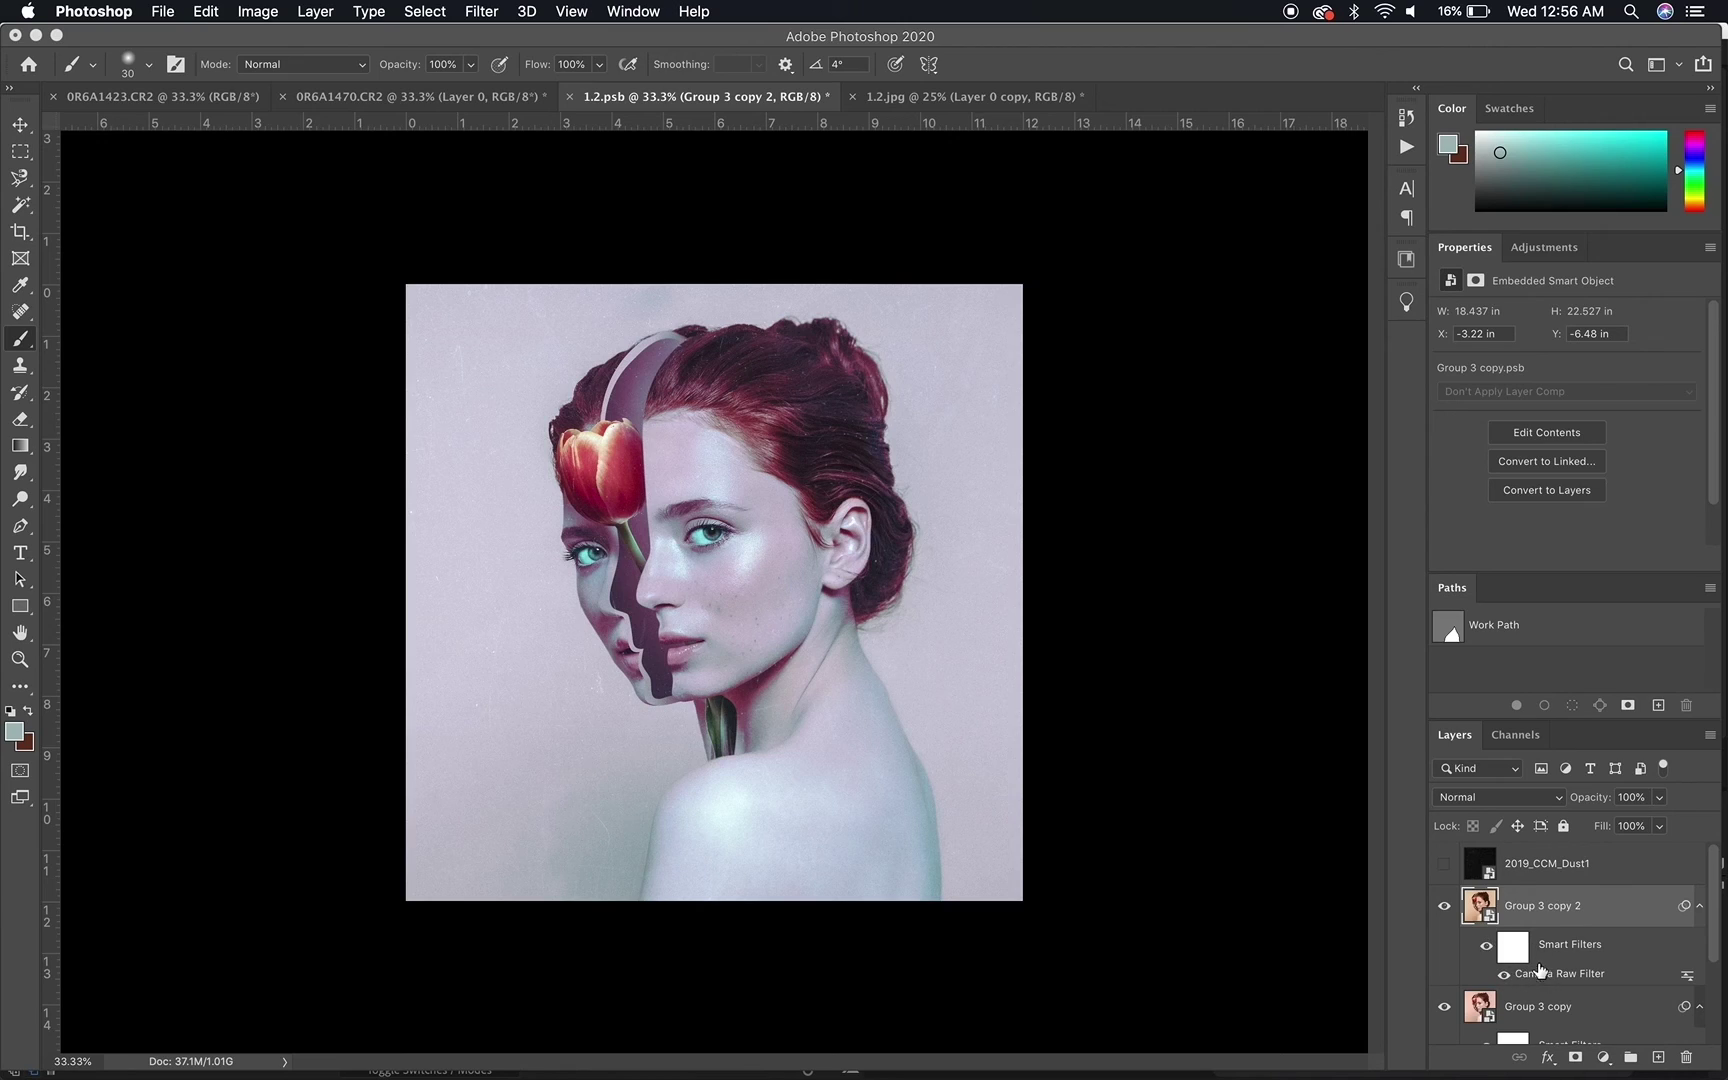
Add a layer mask to the cool copy and paint black over the woman's face, neck and back, reducing the enlarged brush to 200 px
{"action": "left_click", "coordinate": [1575, 1057]}
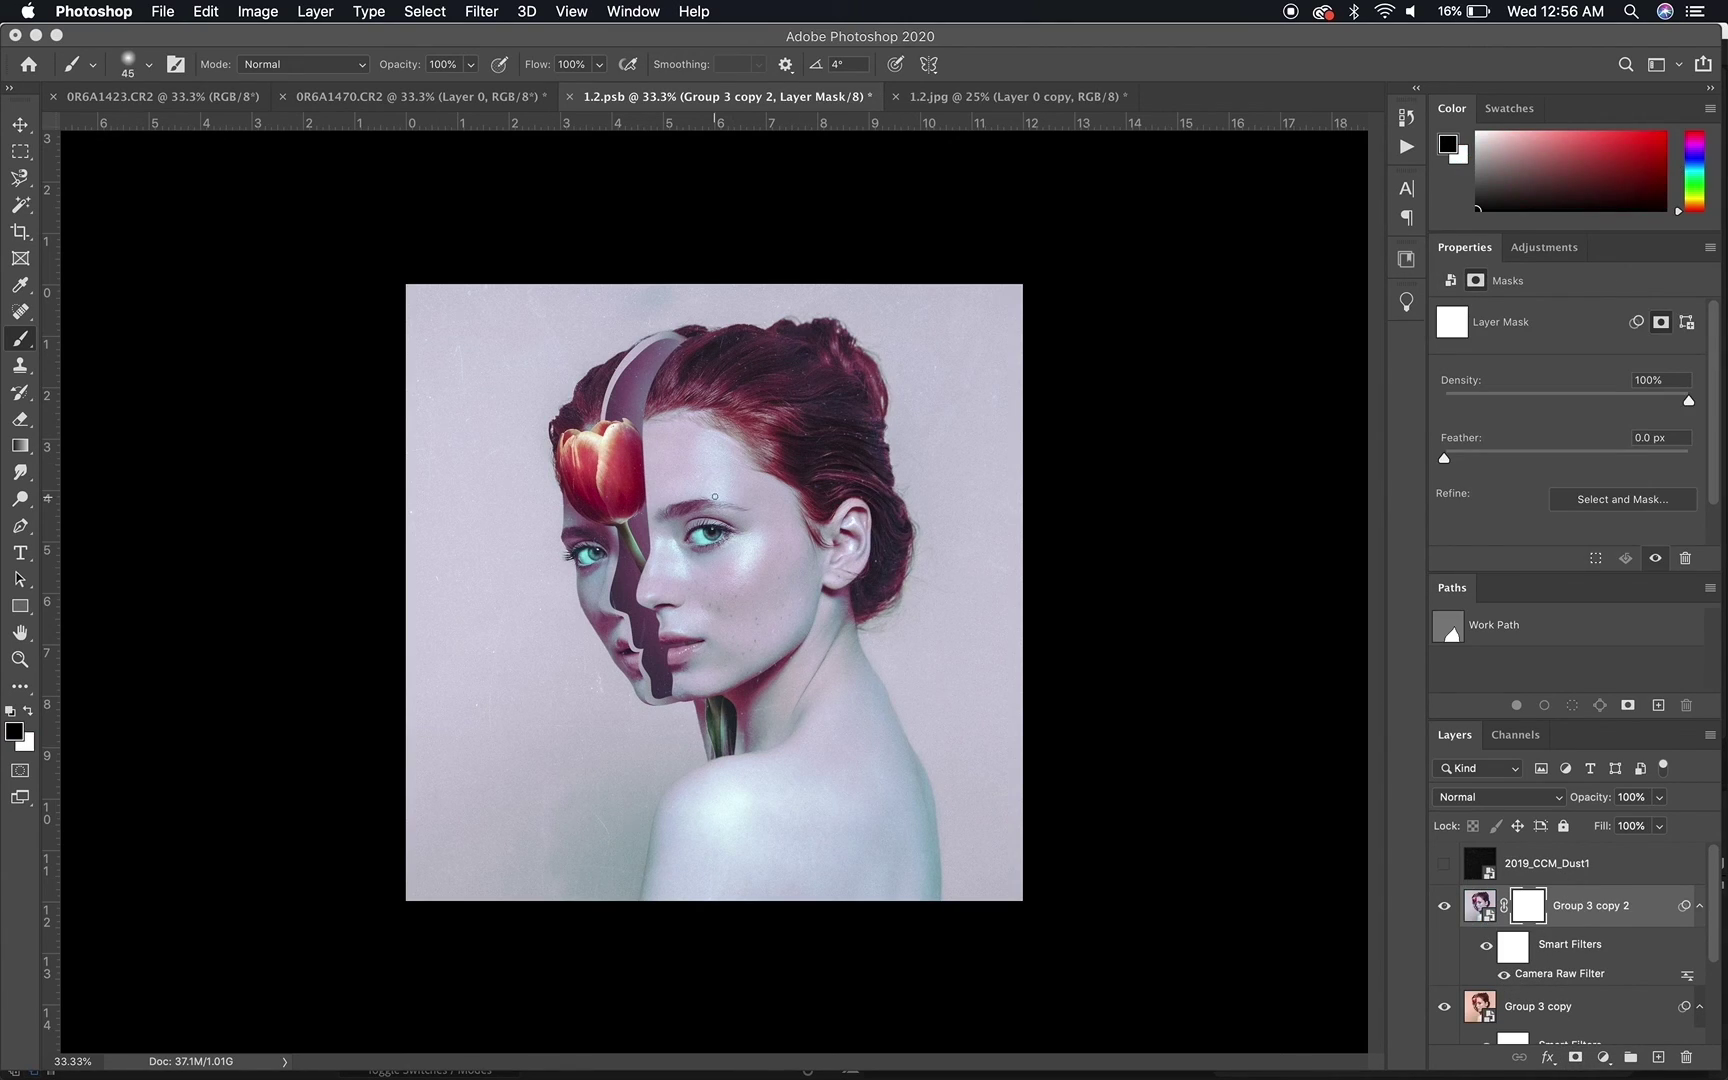
{"action": "key", "text": "bracketright"}
{"action": "key", "text": "bracketright"}
{"action": "key", "text": "bracketright"}
{"action": "key", "text": "bracketright"}
{"action": "key", "text": "bracketright"}
{"action": "key", "text": "bracketright"}
{"action": "key", "text": "bracketright"}
{"action": "key", "text": "bracketright"}
{"action": "key", "text": "bracketright"}
{"action": "key", "text": "bracketright"}
{"action": "key", "text": "bracketright"}
{"action": "mouse_move", "coordinate": [714, 496]}
{"action": "left_mouse_down"}
{"action": "mouse_move", "coordinate": [725, 567]}
{"action": "mouse_move", "coordinate": [657, 618]}
{"action": "mouse_move", "coordinate": [672, 561]}
{"action": "mouse_move", "coordinate": [643, 553]}
{"action": "mouse_move", "coordinate": [644, 521]}
{"action": "mouse_move", "coordinate": [732, 522]}
{"action": "mouse_move", "coordinate": [756, 646]}
{"action": "mouse_move", "coordinate": [822, 789]}
{"action": "mouse_move", "coordinate": [731, 858]}
{"action": "mouse_move", "coordinate": [734, 836]}
{"action": "mouse_move", "coordinate": [852, 861]}
{"action": "mouse_move", "coordinate": [854, 790]}
{"action": "left_mouse_up"}
{"action": "key", "text": "bracketleft"}
{"action": "key", "text": "bracketleft"}
{"action": "key", "text": "bracketleft"}
{"action": "key", "text": "bracketleft"}
{"action": "key", "text": "bracketleft"}
{"action": "key", "text": "bracketleft"}
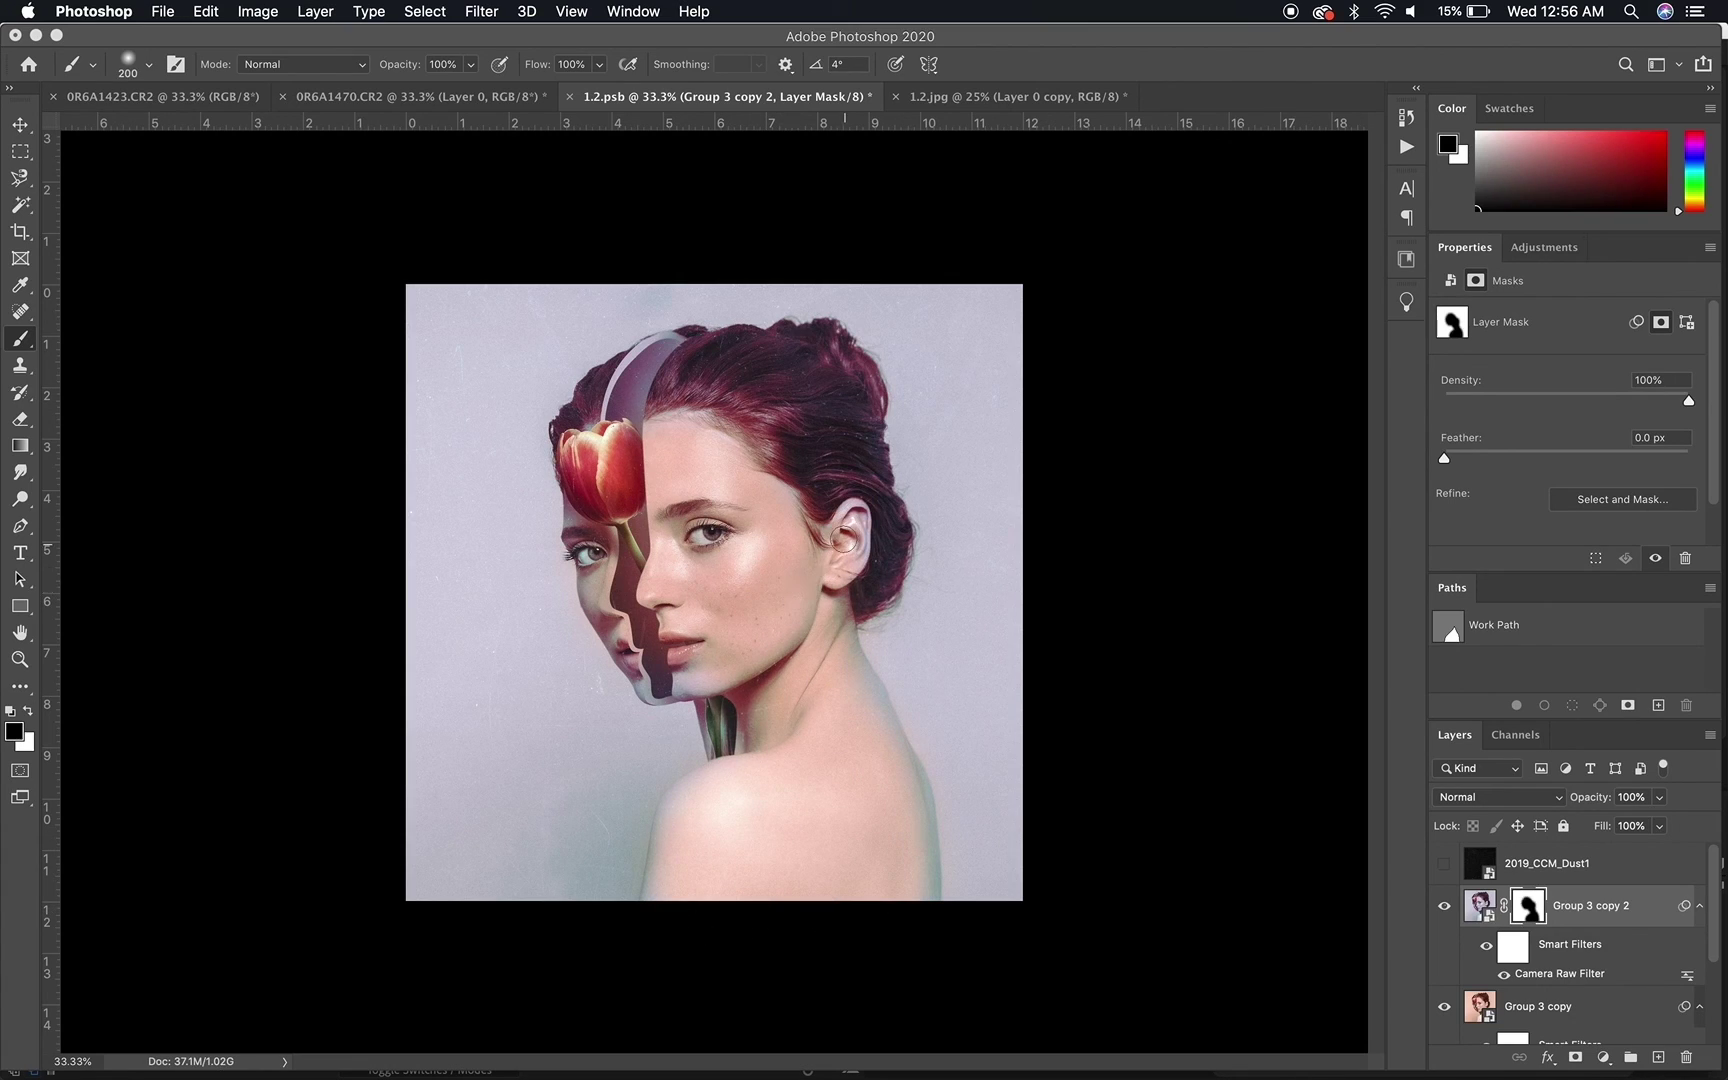